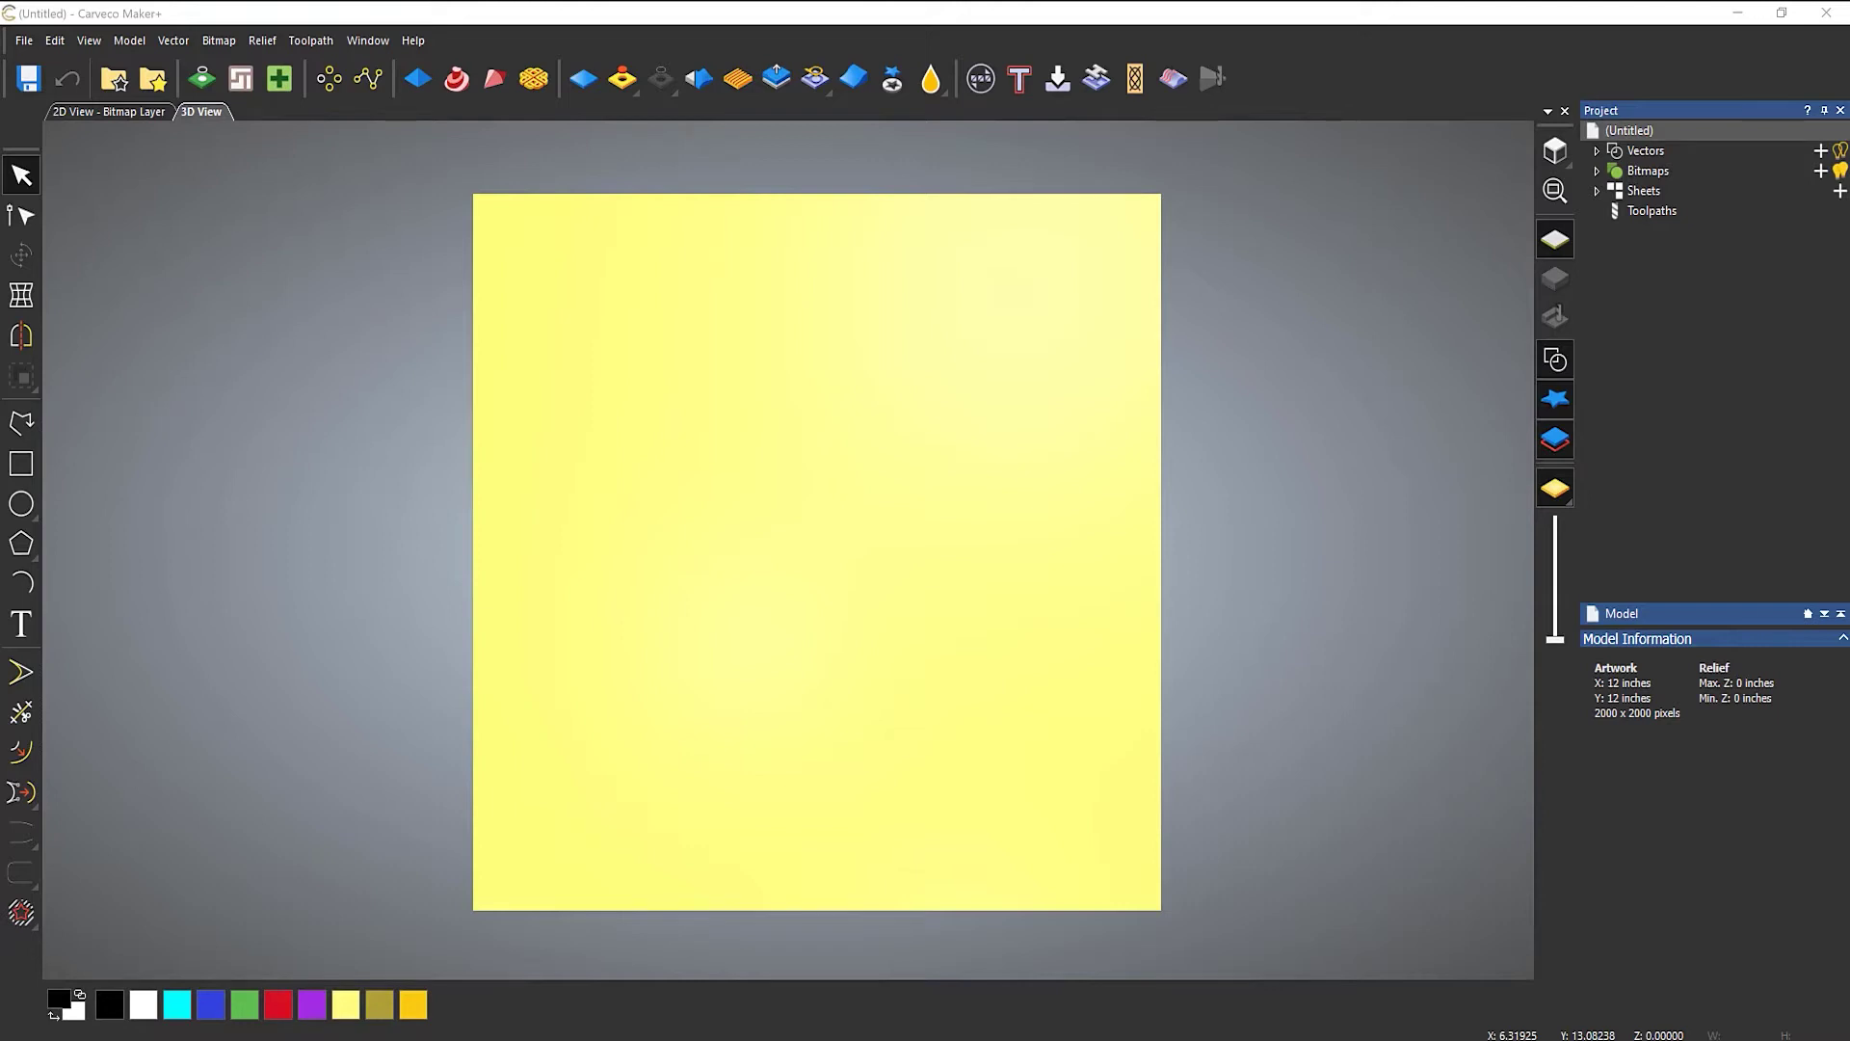
Draw a circle with a radius of about 4.19 inches centred on the artwork at X 6, Y 6.
click(21, 503)
click(817, 551)
click(974, 739)
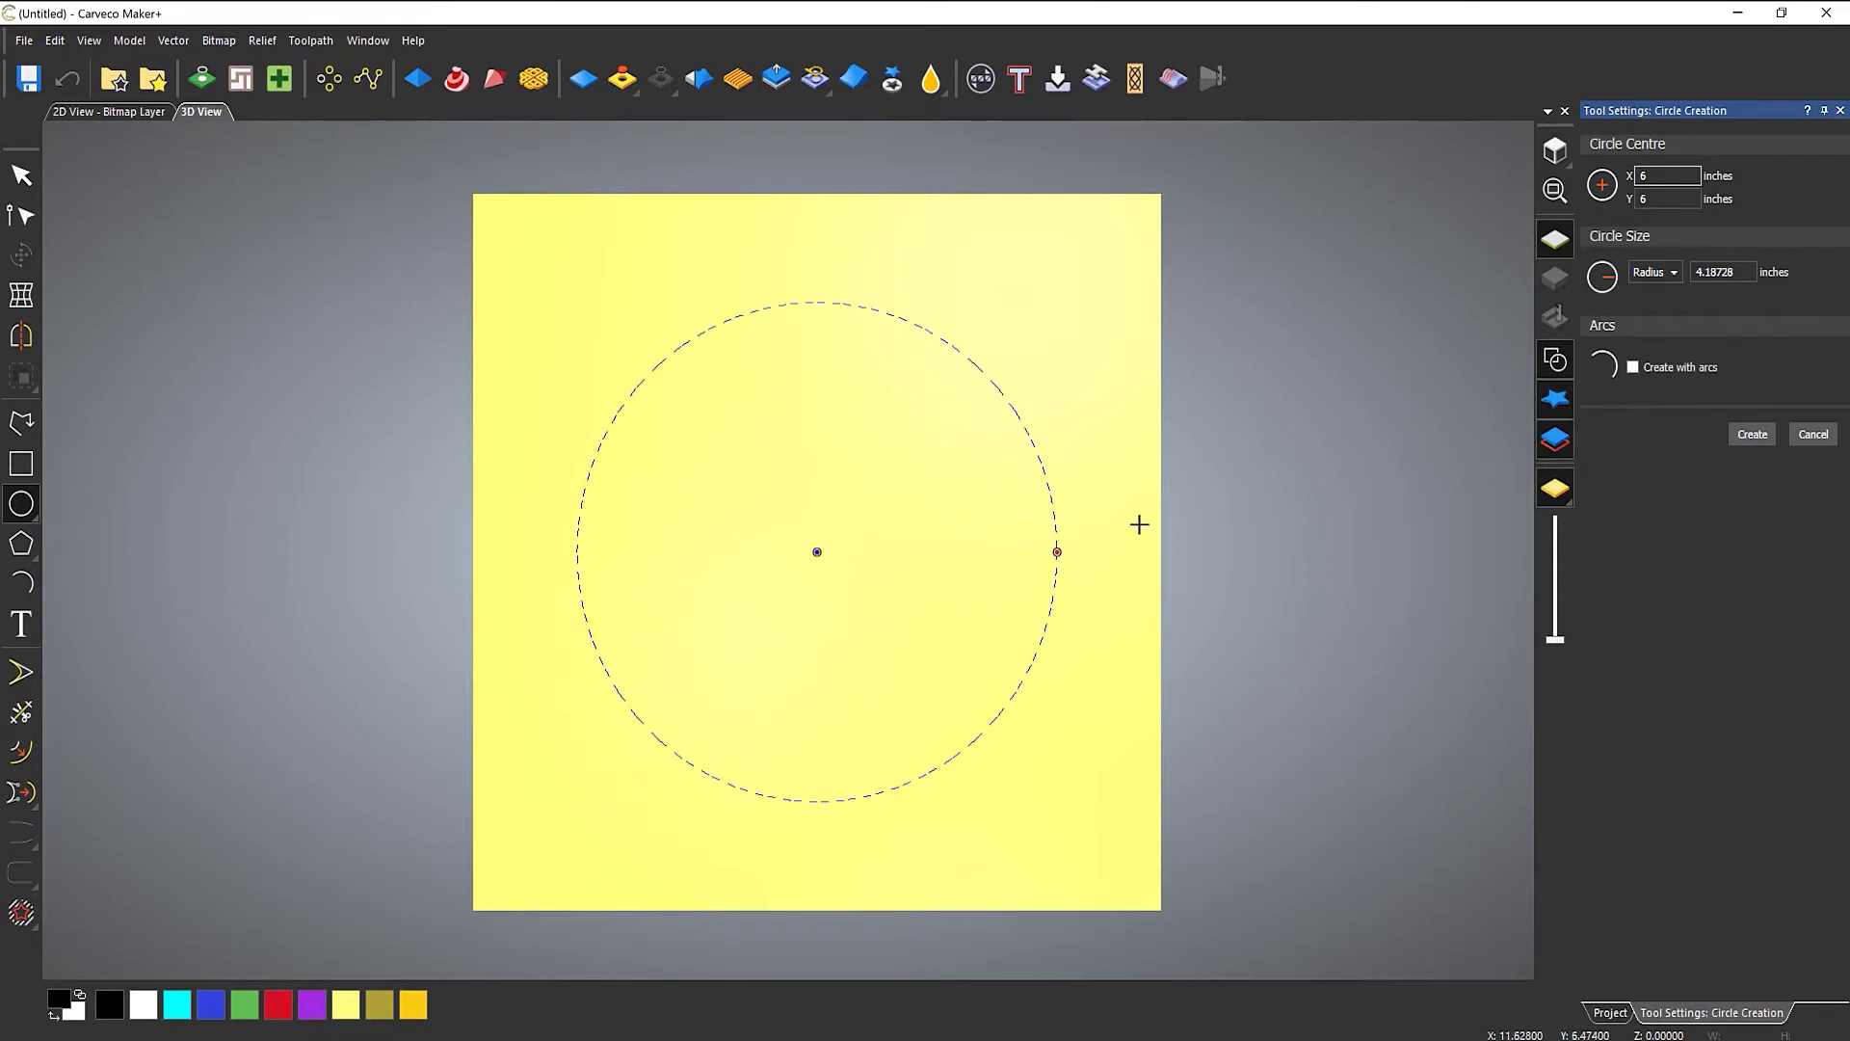
key(Return)
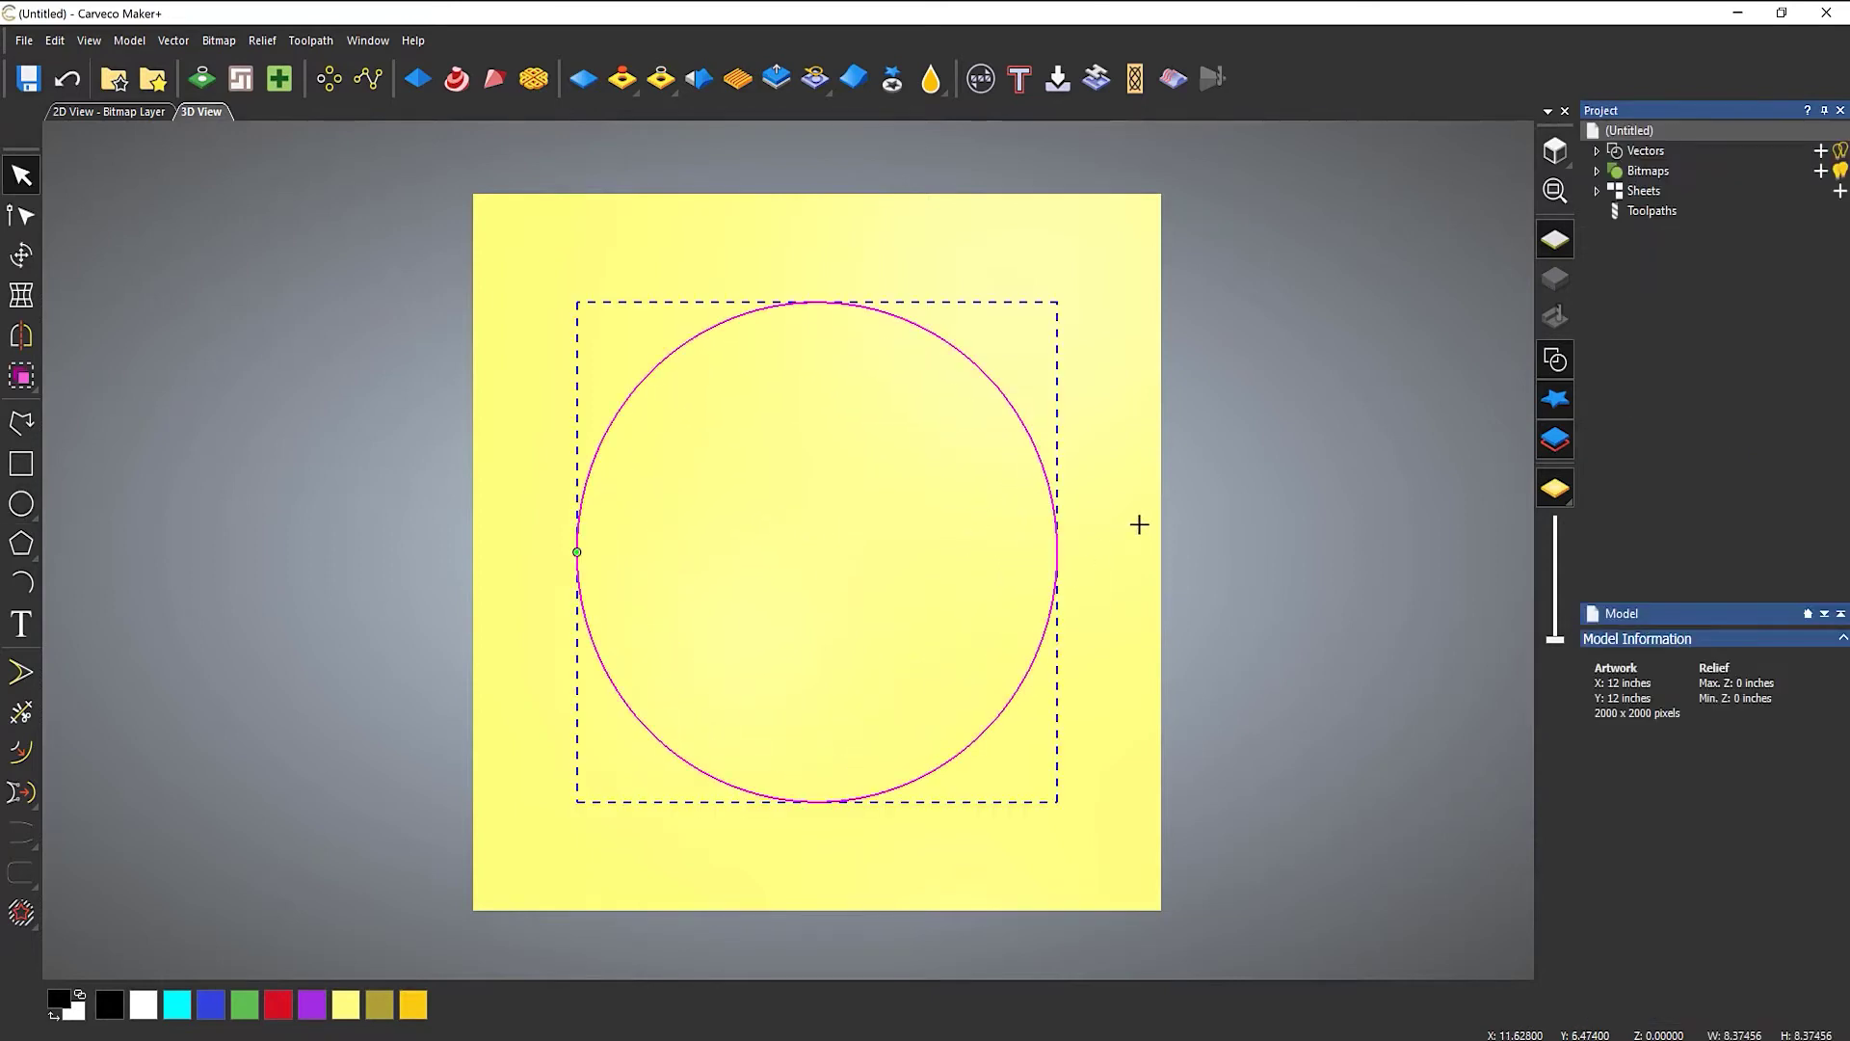
Add a dome relief from the circle using the Shape Editor with a Round profile, 45 degree angle and no height limit.
click(424, 92)
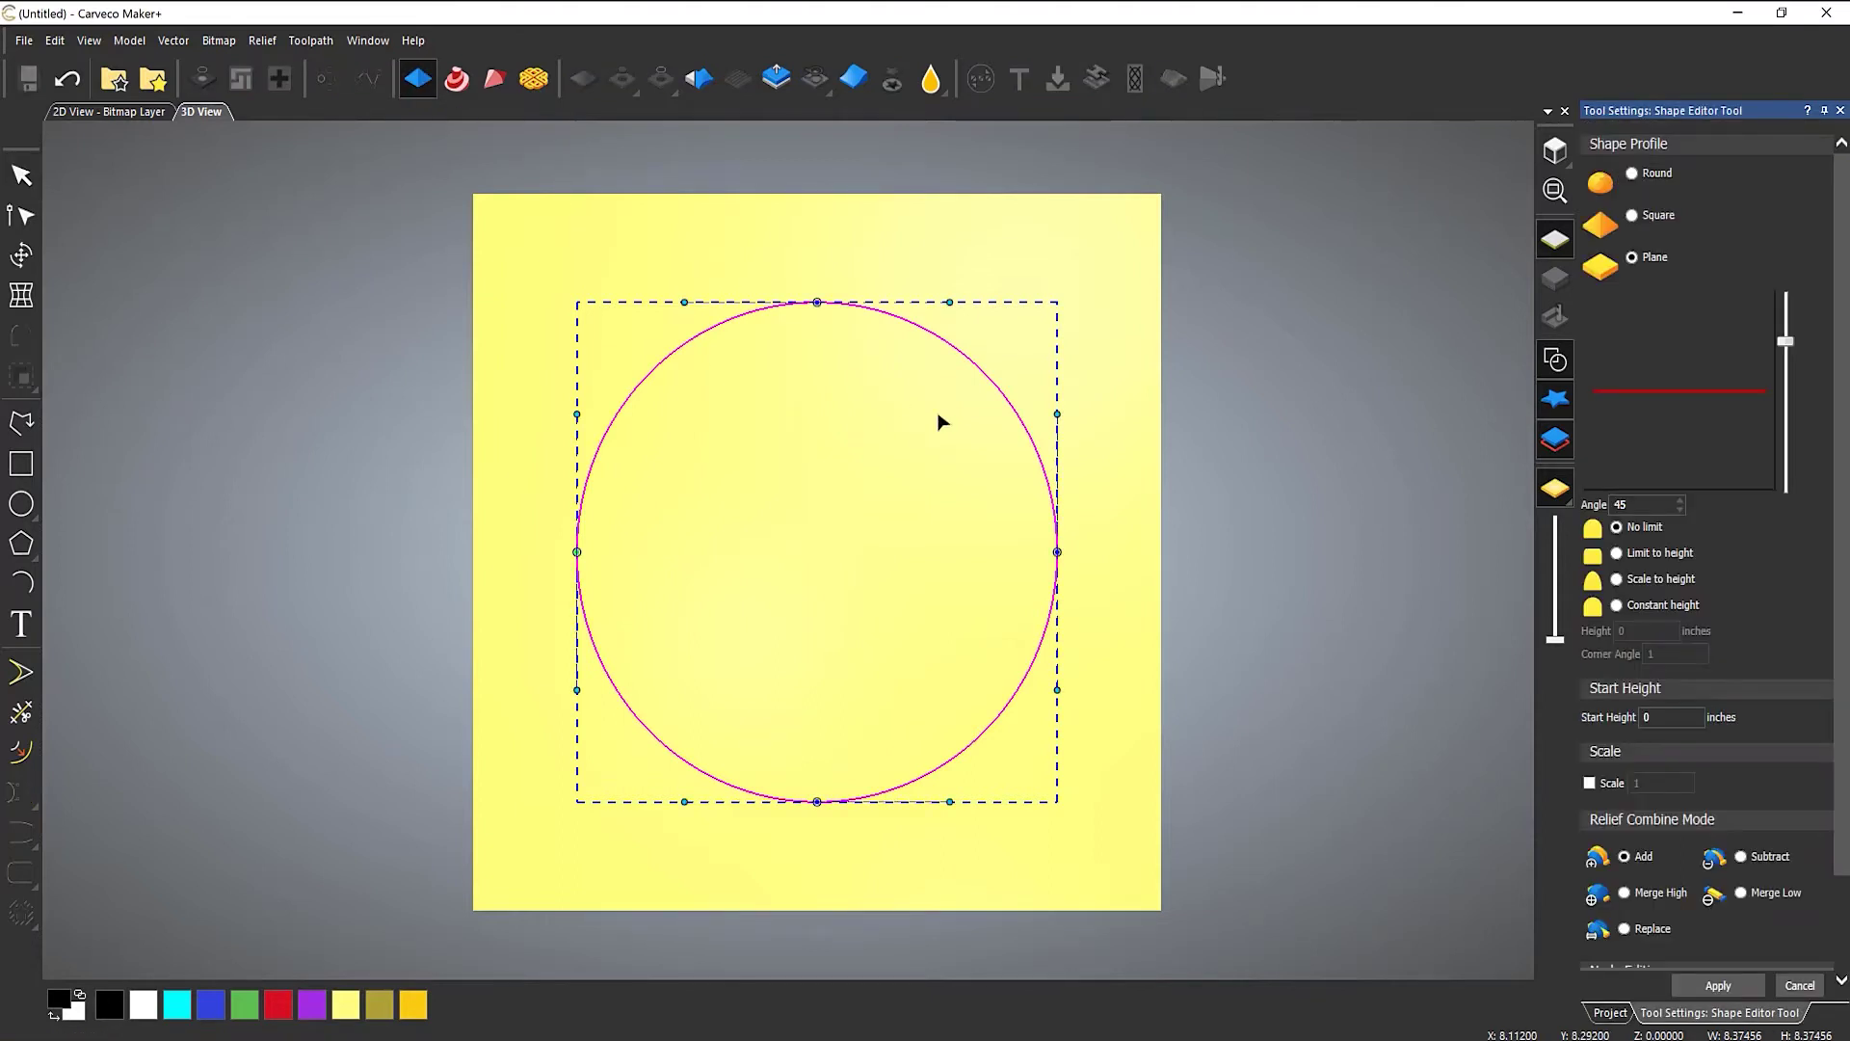
click(1631, 174)
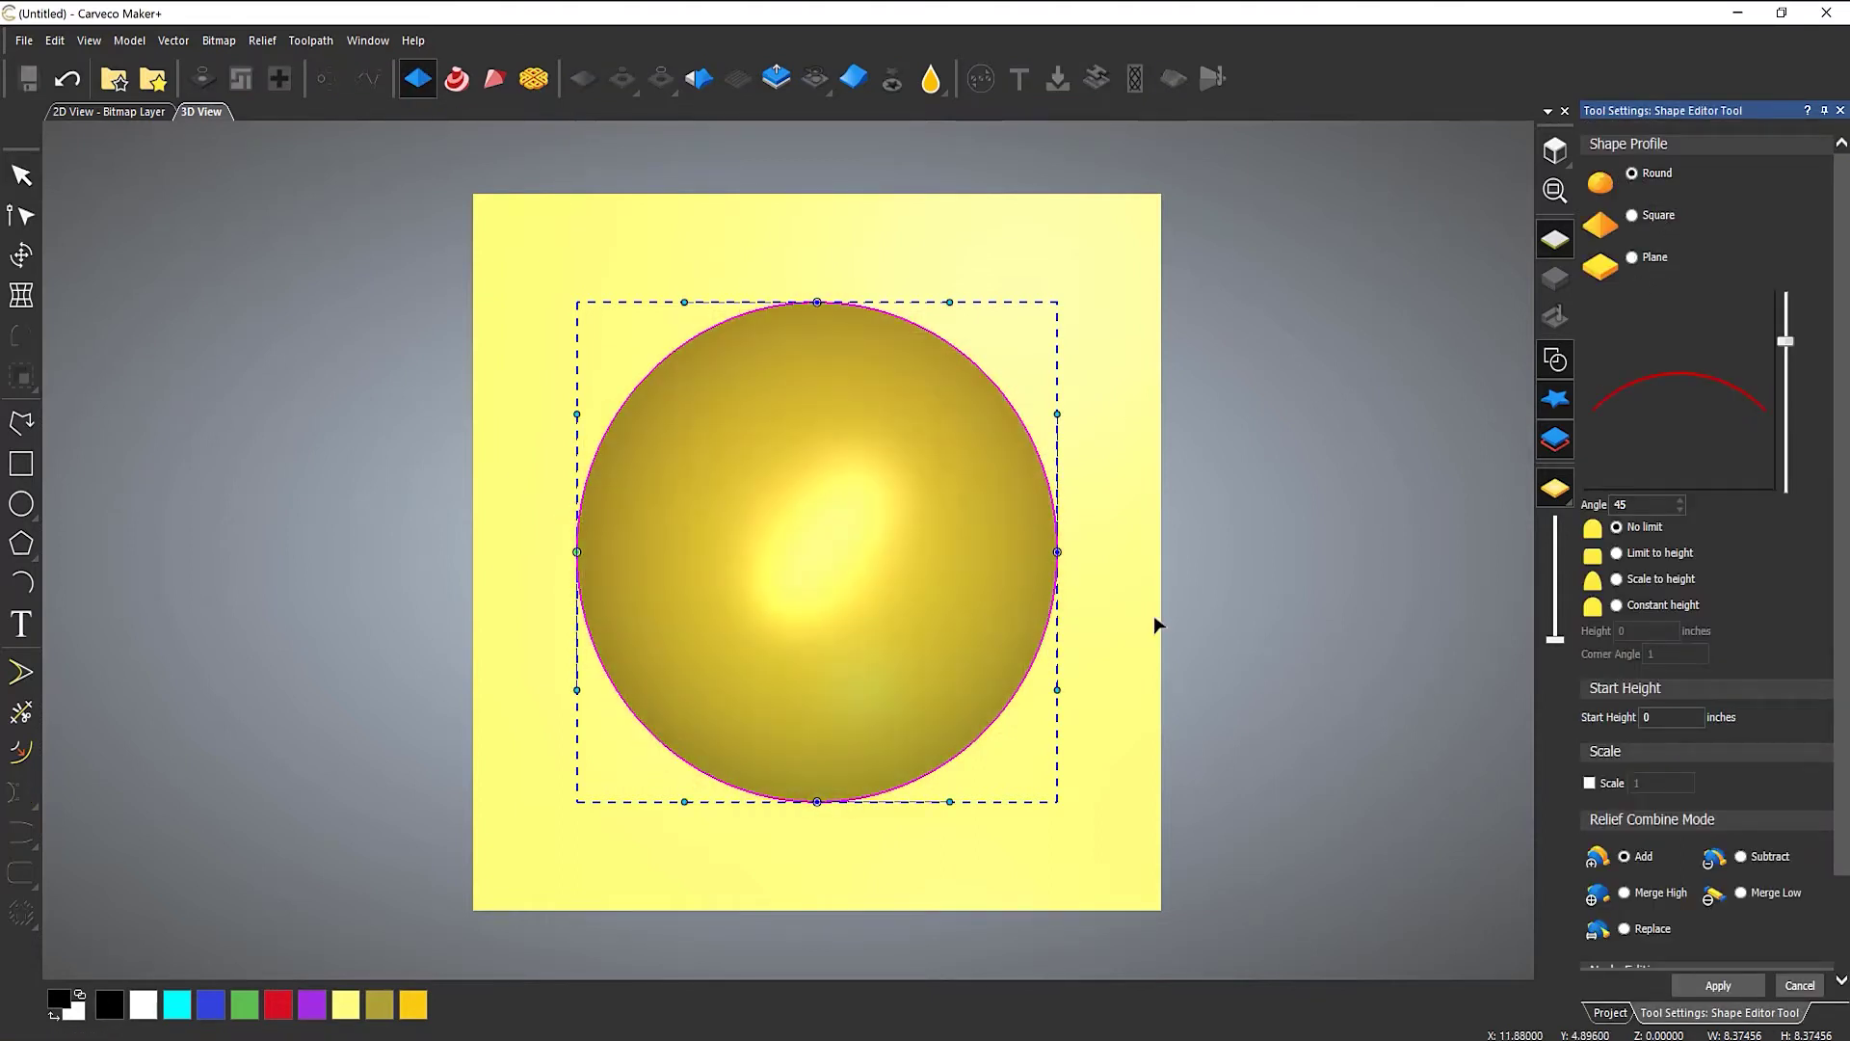
click(1718, 985)
click(1799, 985)
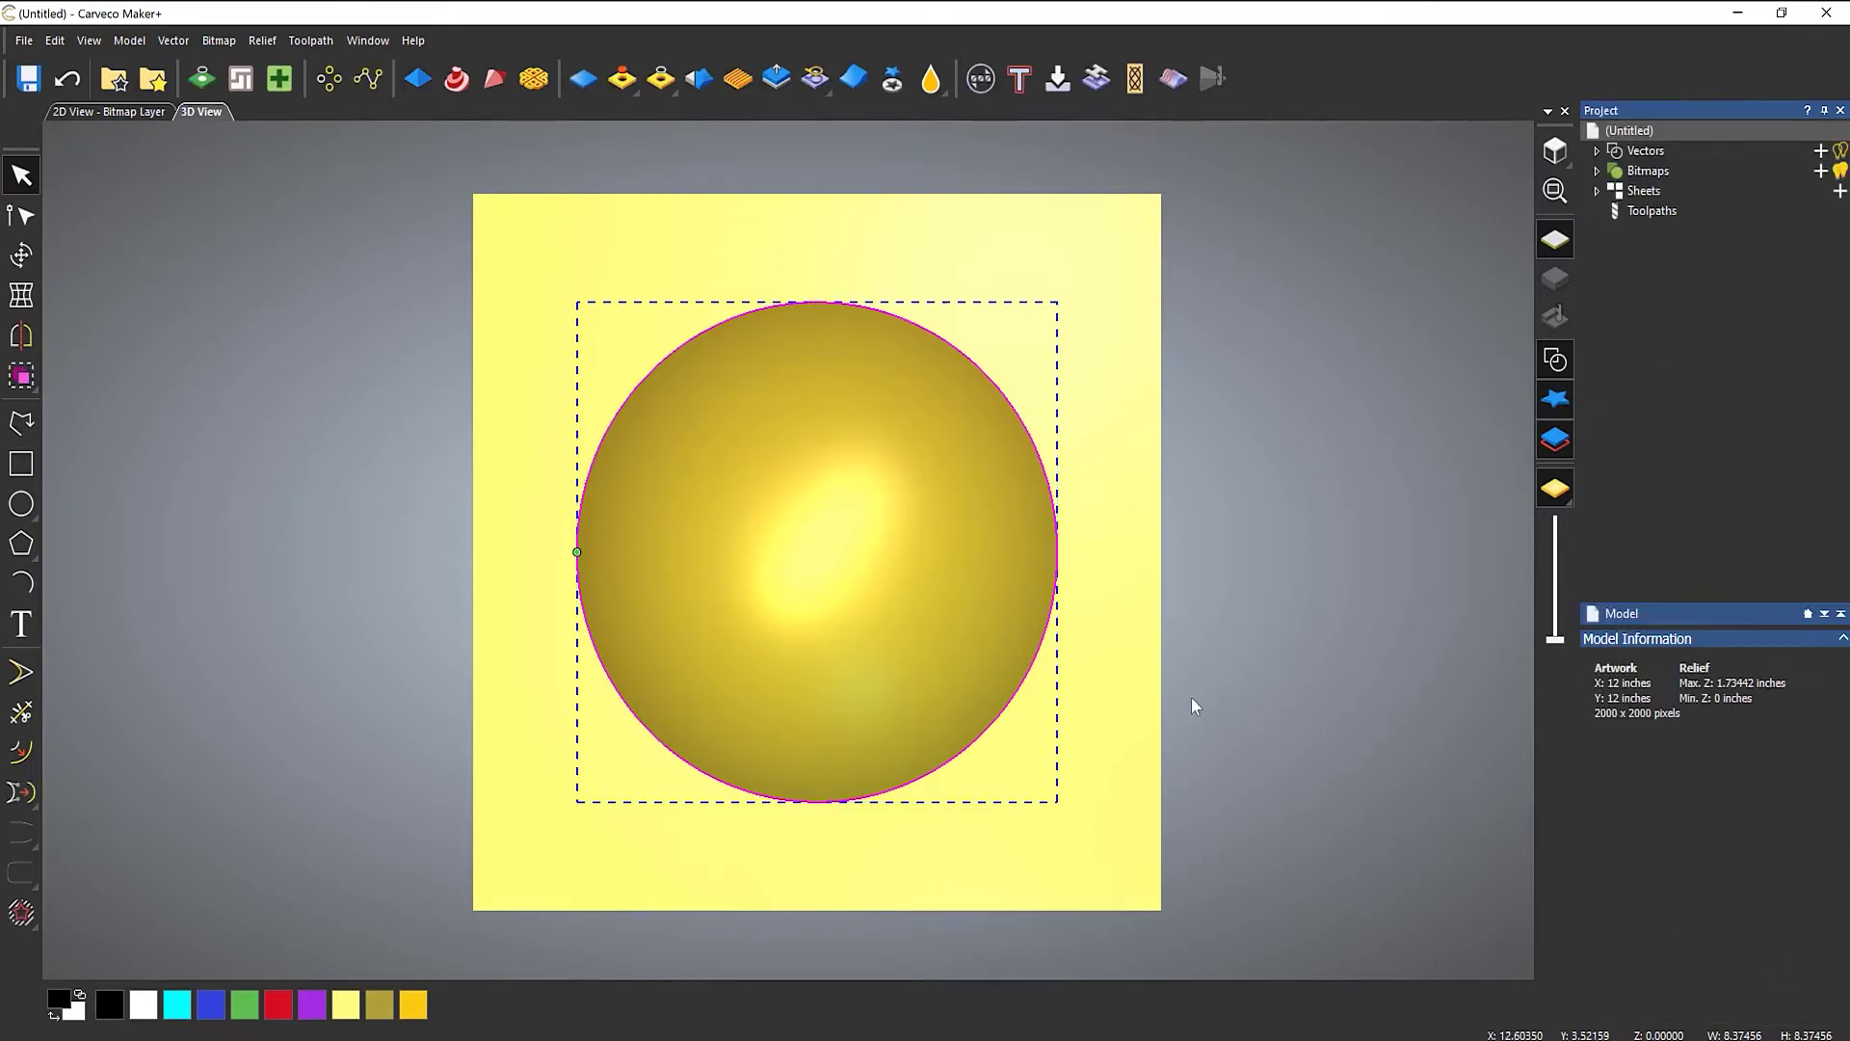
click(1146, 672)
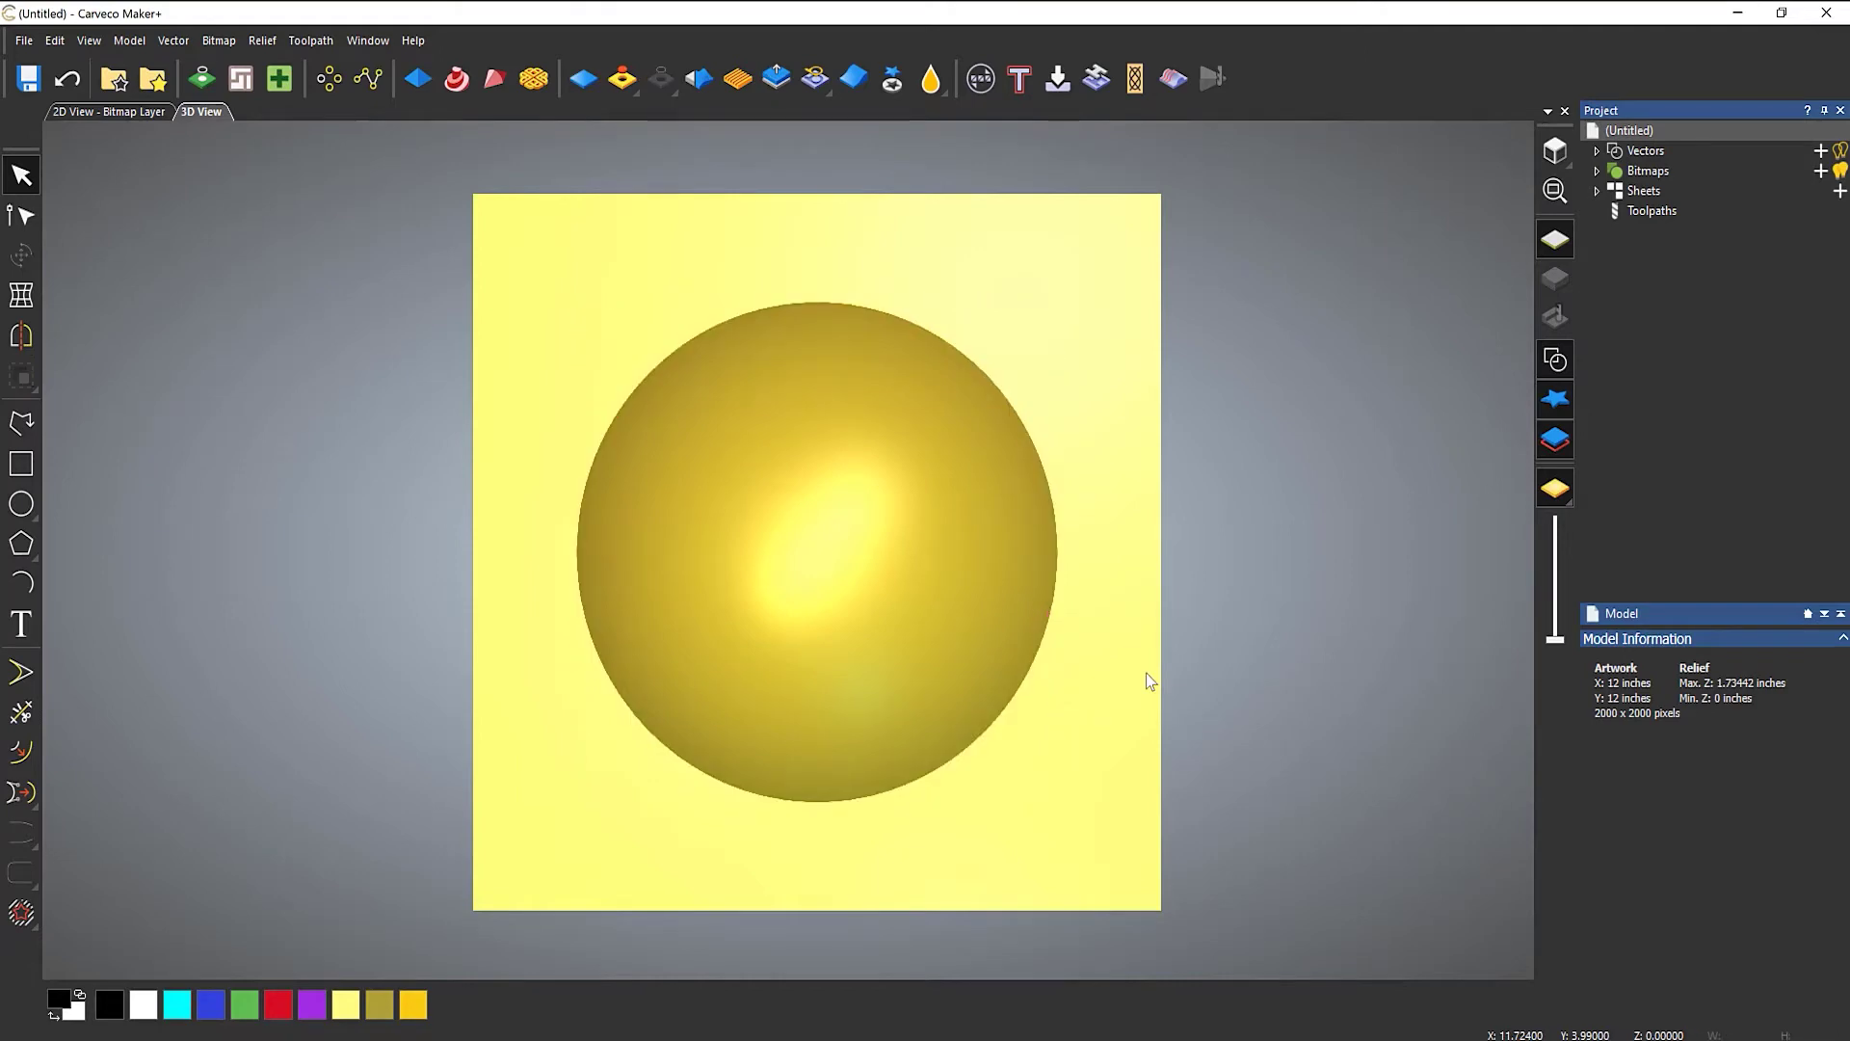
Turn the dome into relief clipart, then shrink it to about 4.66 inches, rotate it about 58 degrees and move it off the artwork.
drag(943, 761, 1023, 600)
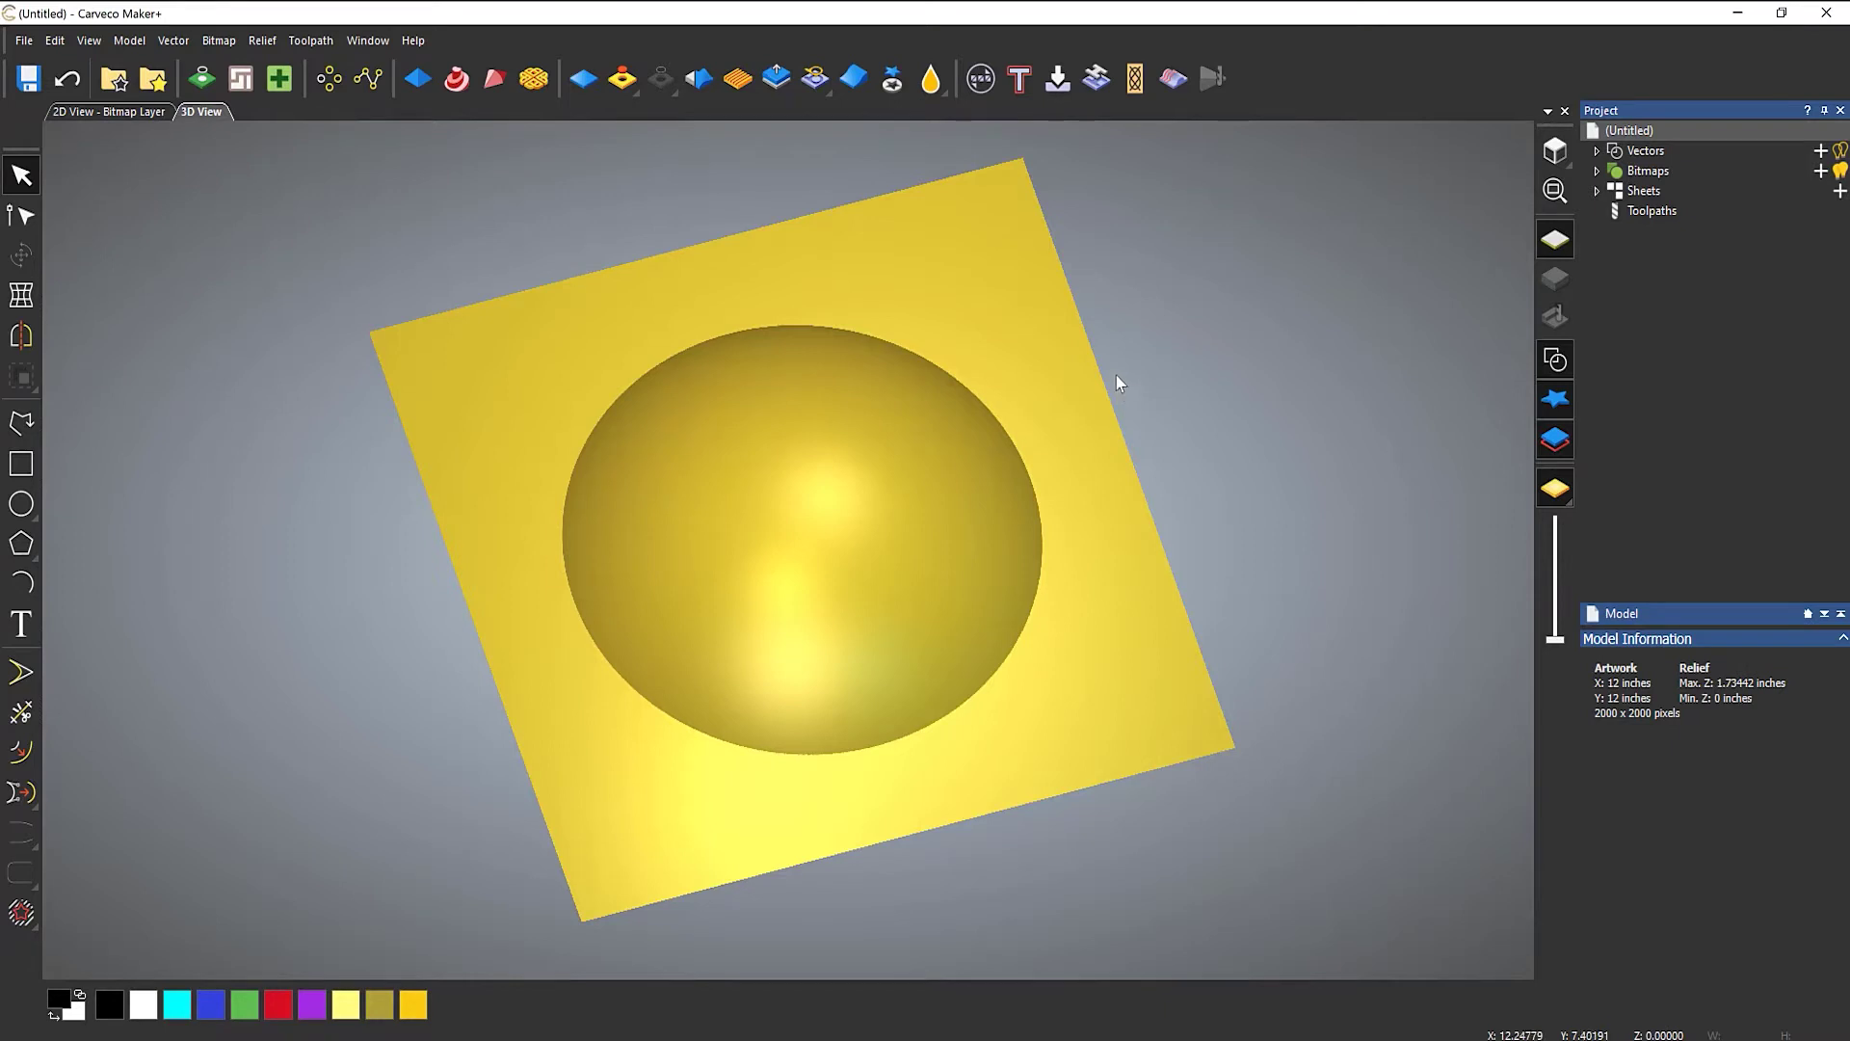
click(898, 85)
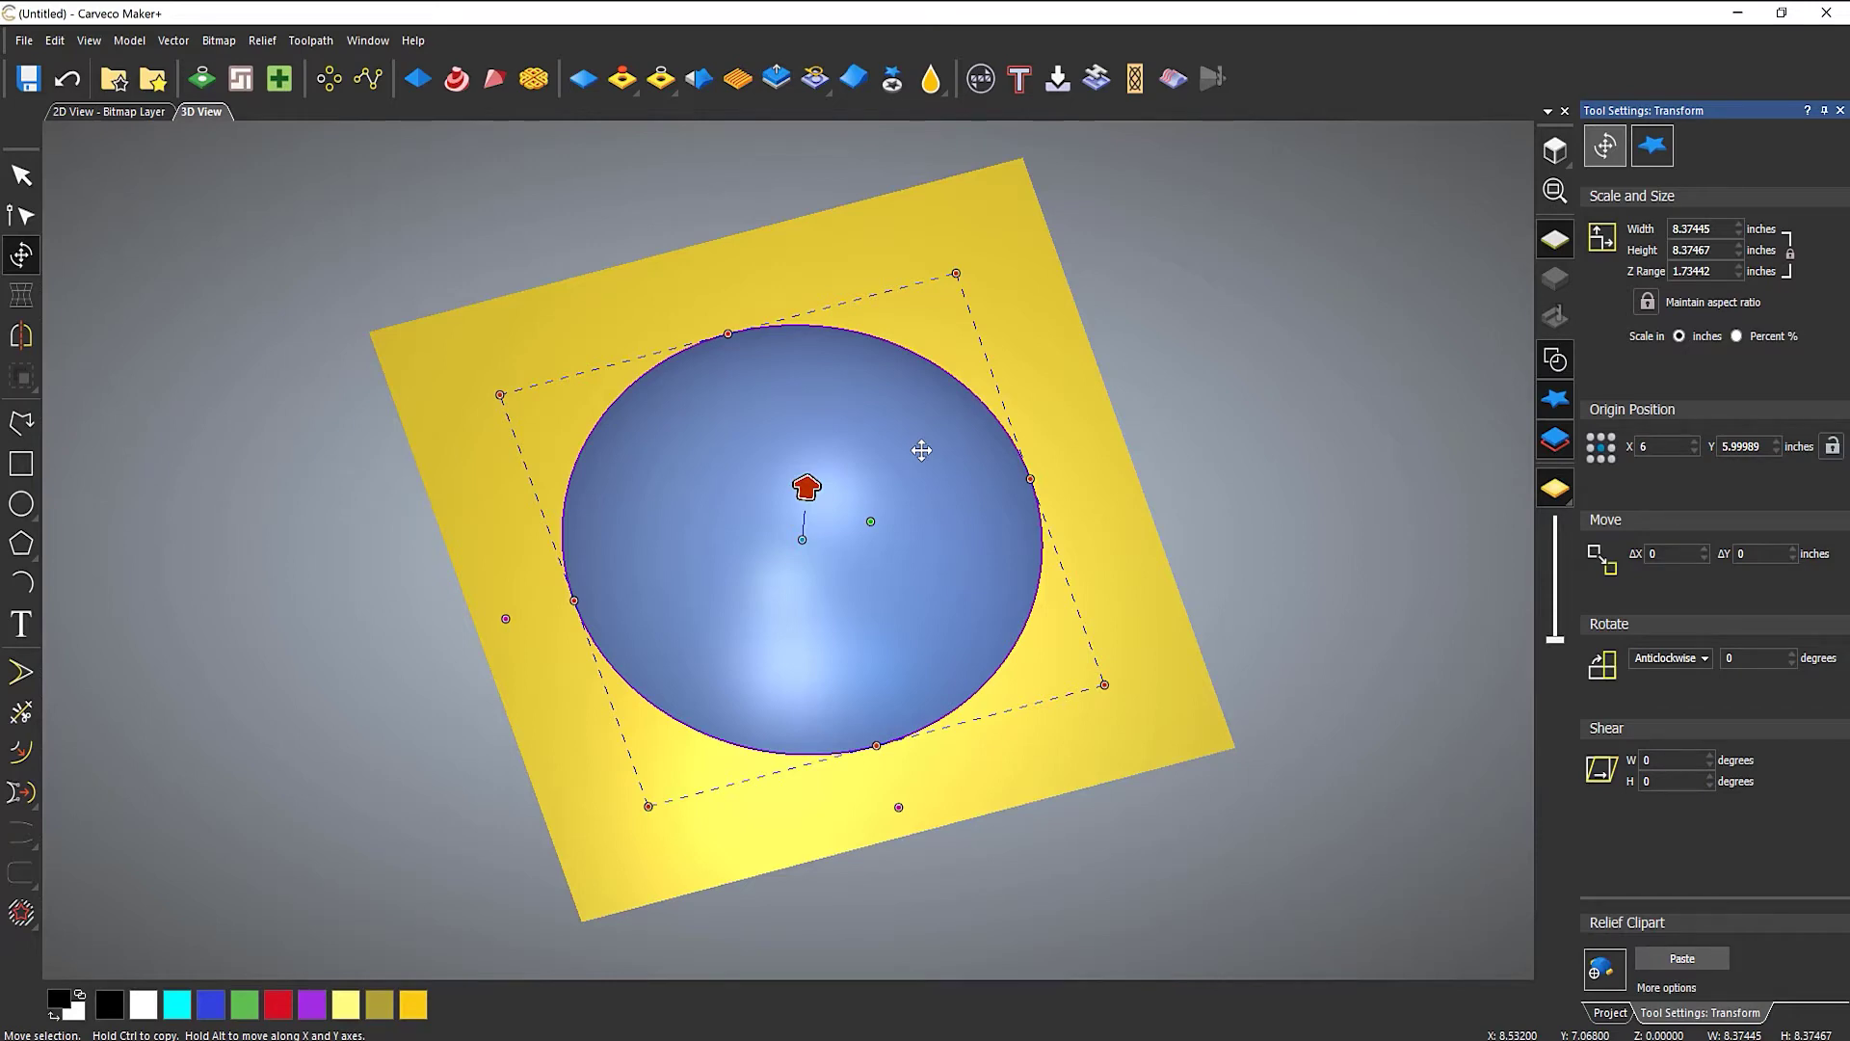
mouse_move(922, 450)
mouse_down()
mouse_move(540, 318)
mouse_move(904, 442)
mouse_up()
drag(1087, 675, 819, 546)
drag(847, 360, 901, 617)
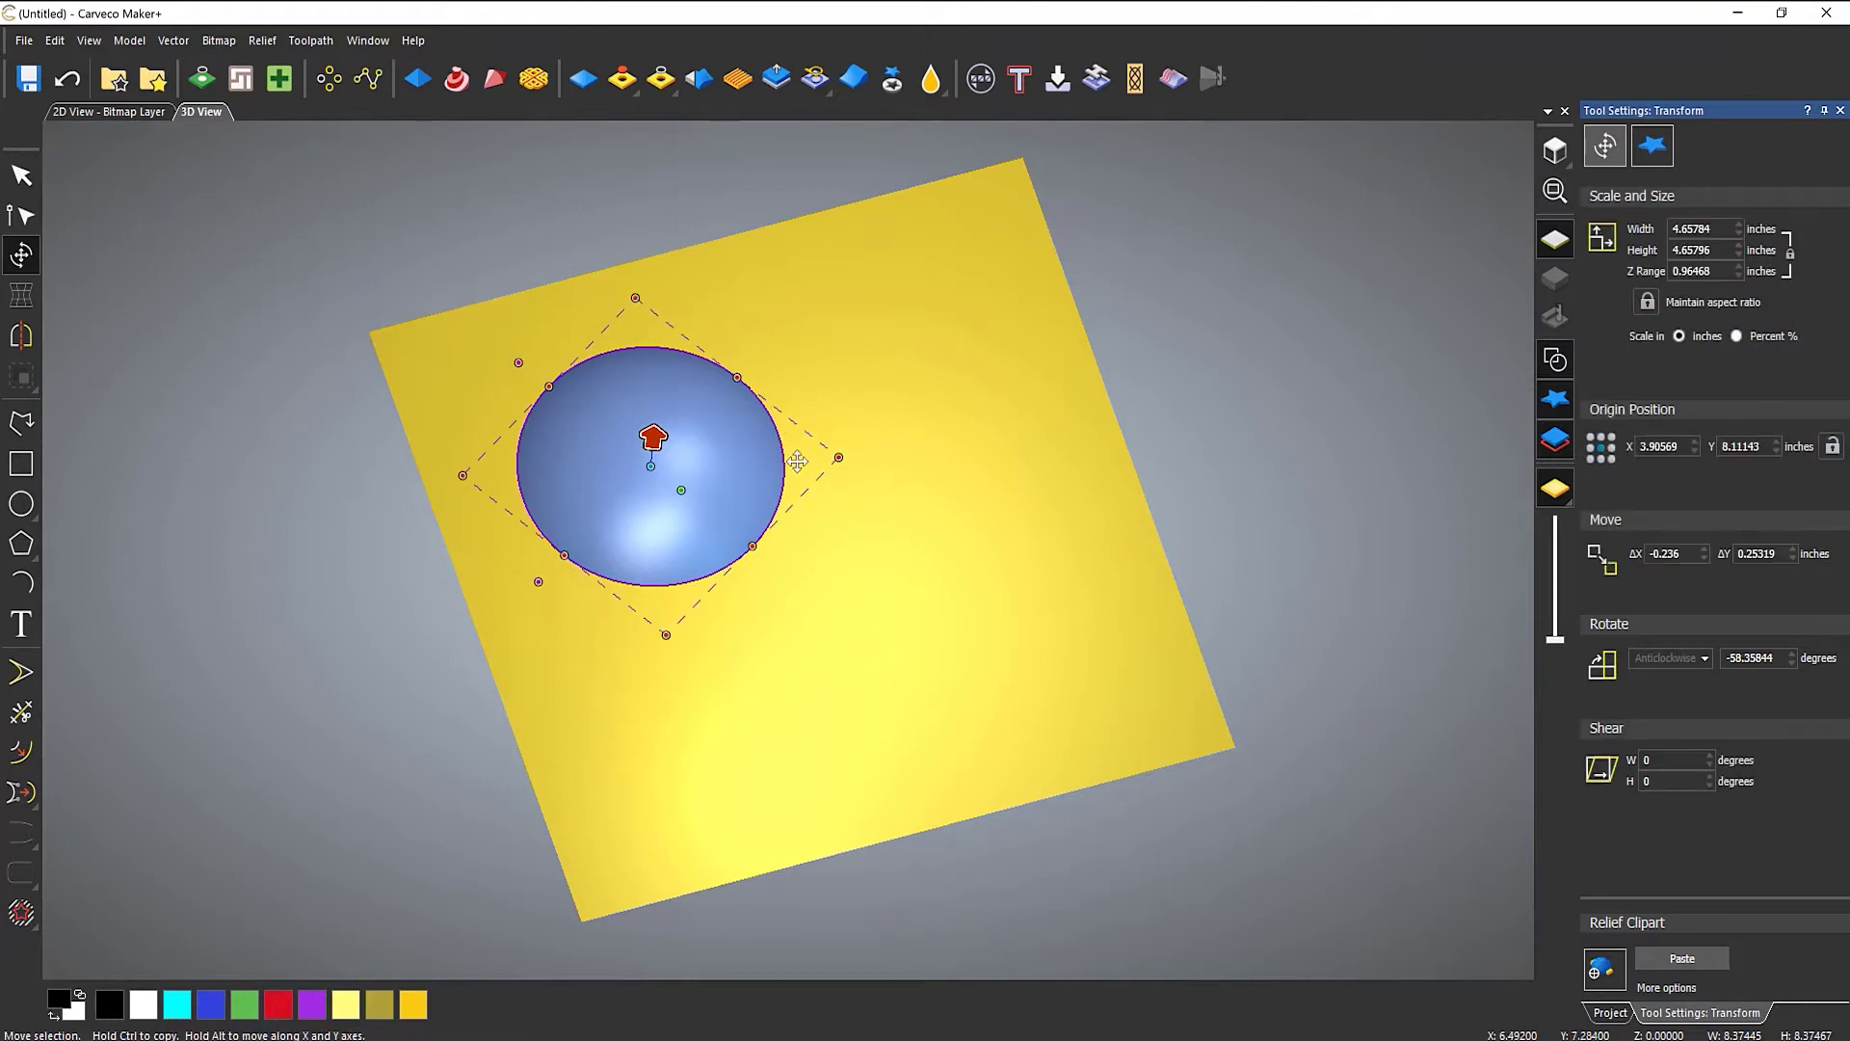
drag(724, 442, 861, 382)
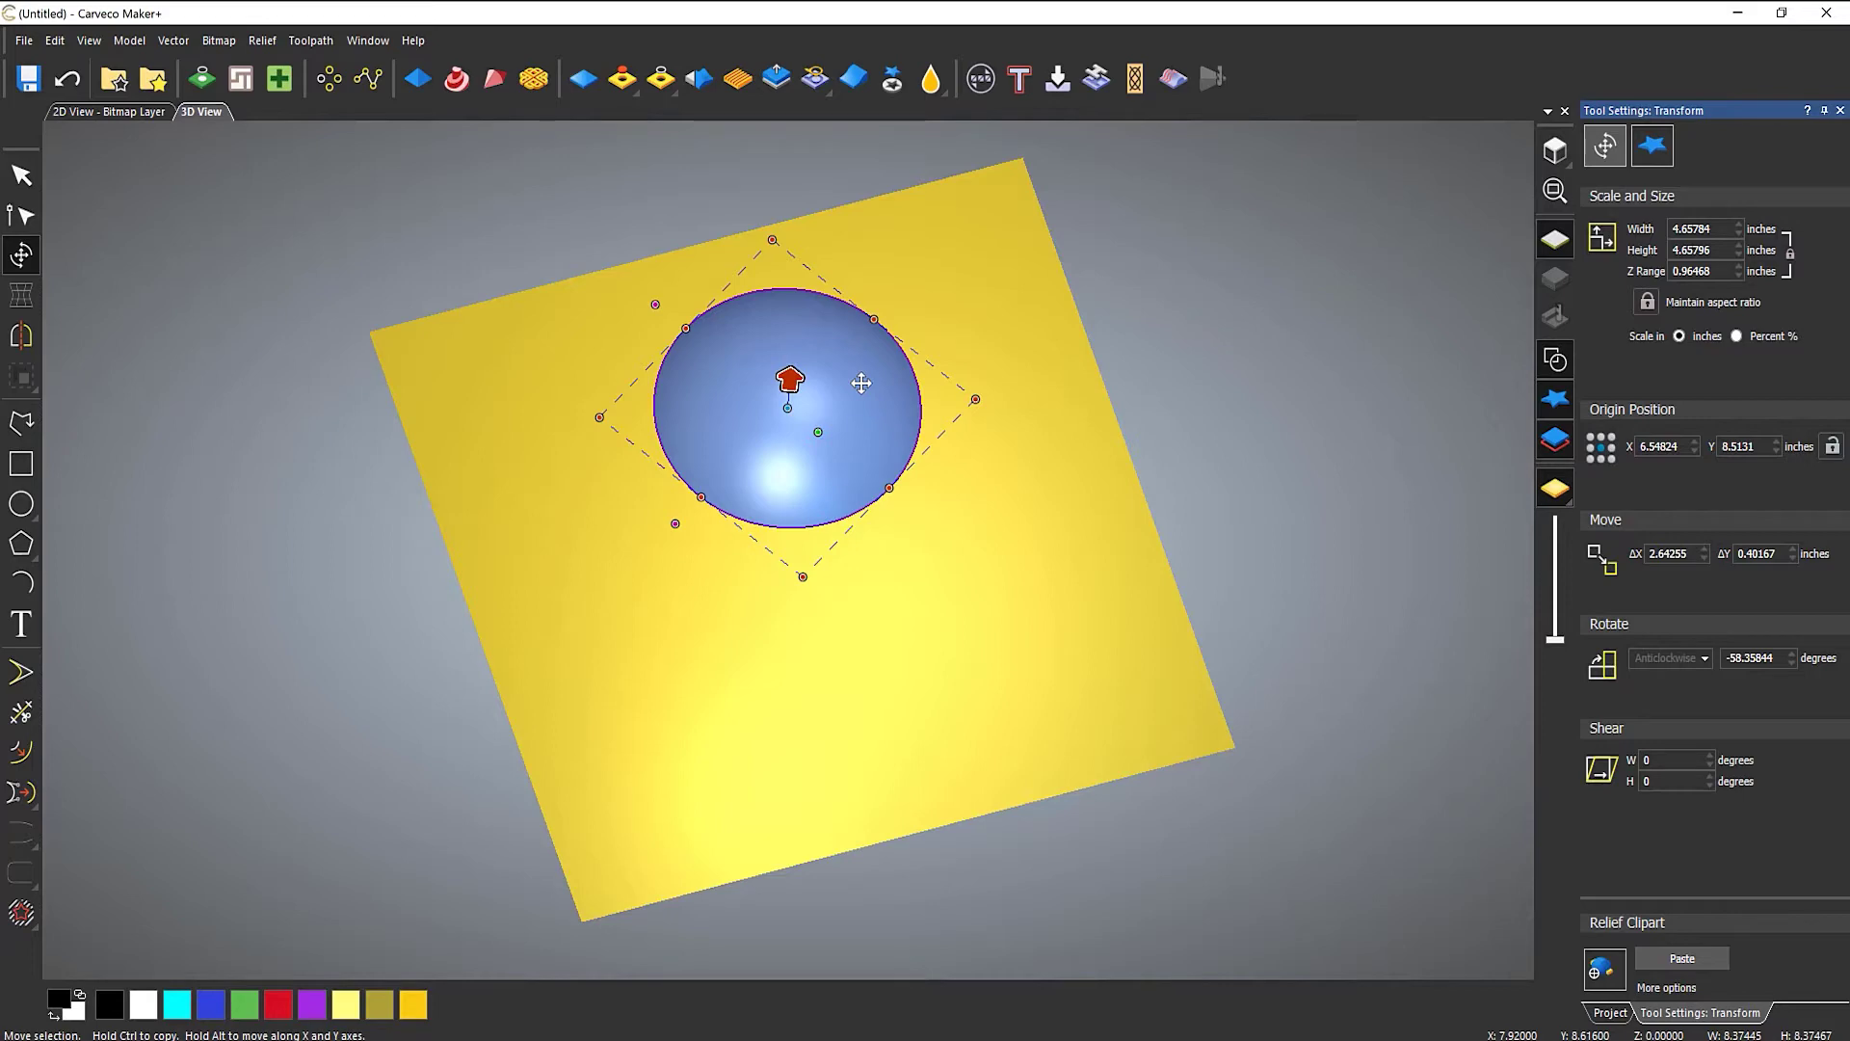
drag(860, 383, 1423, 241)
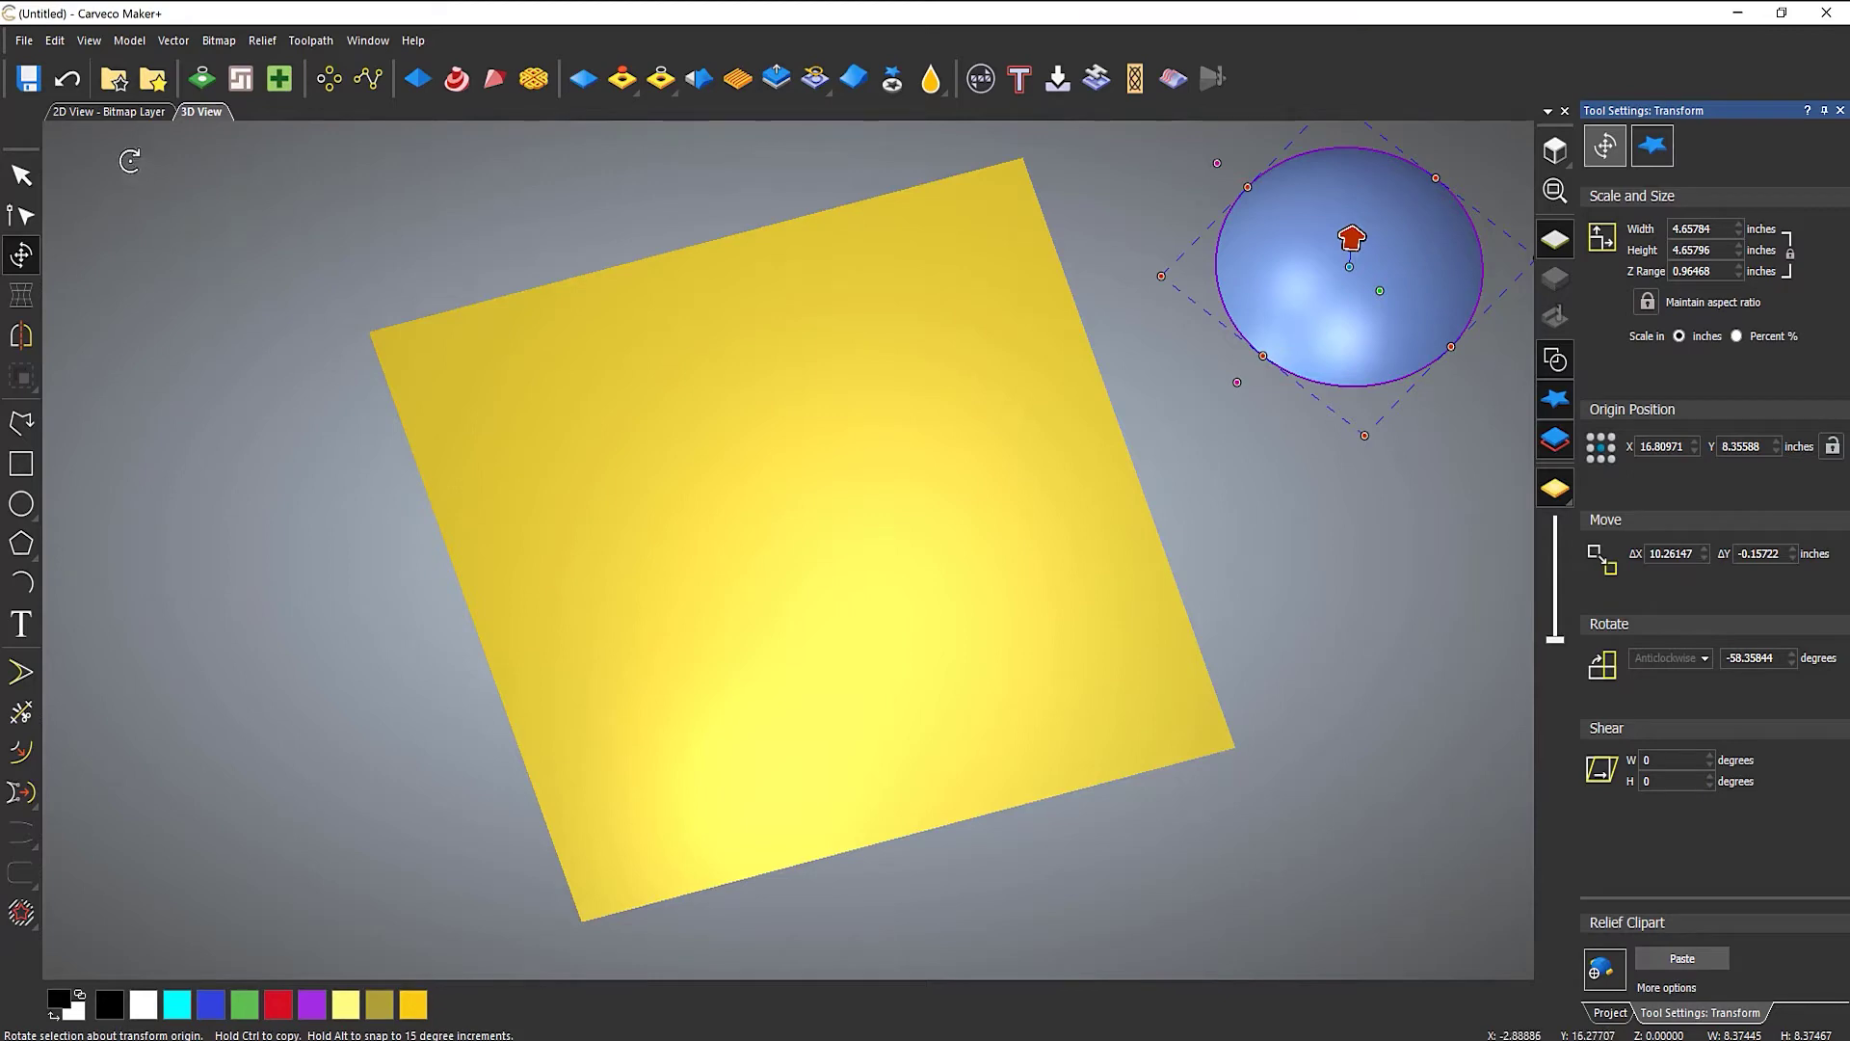
Undo the clipart transformations and the conversion of the dome into relief clipart.
click(65, 92)
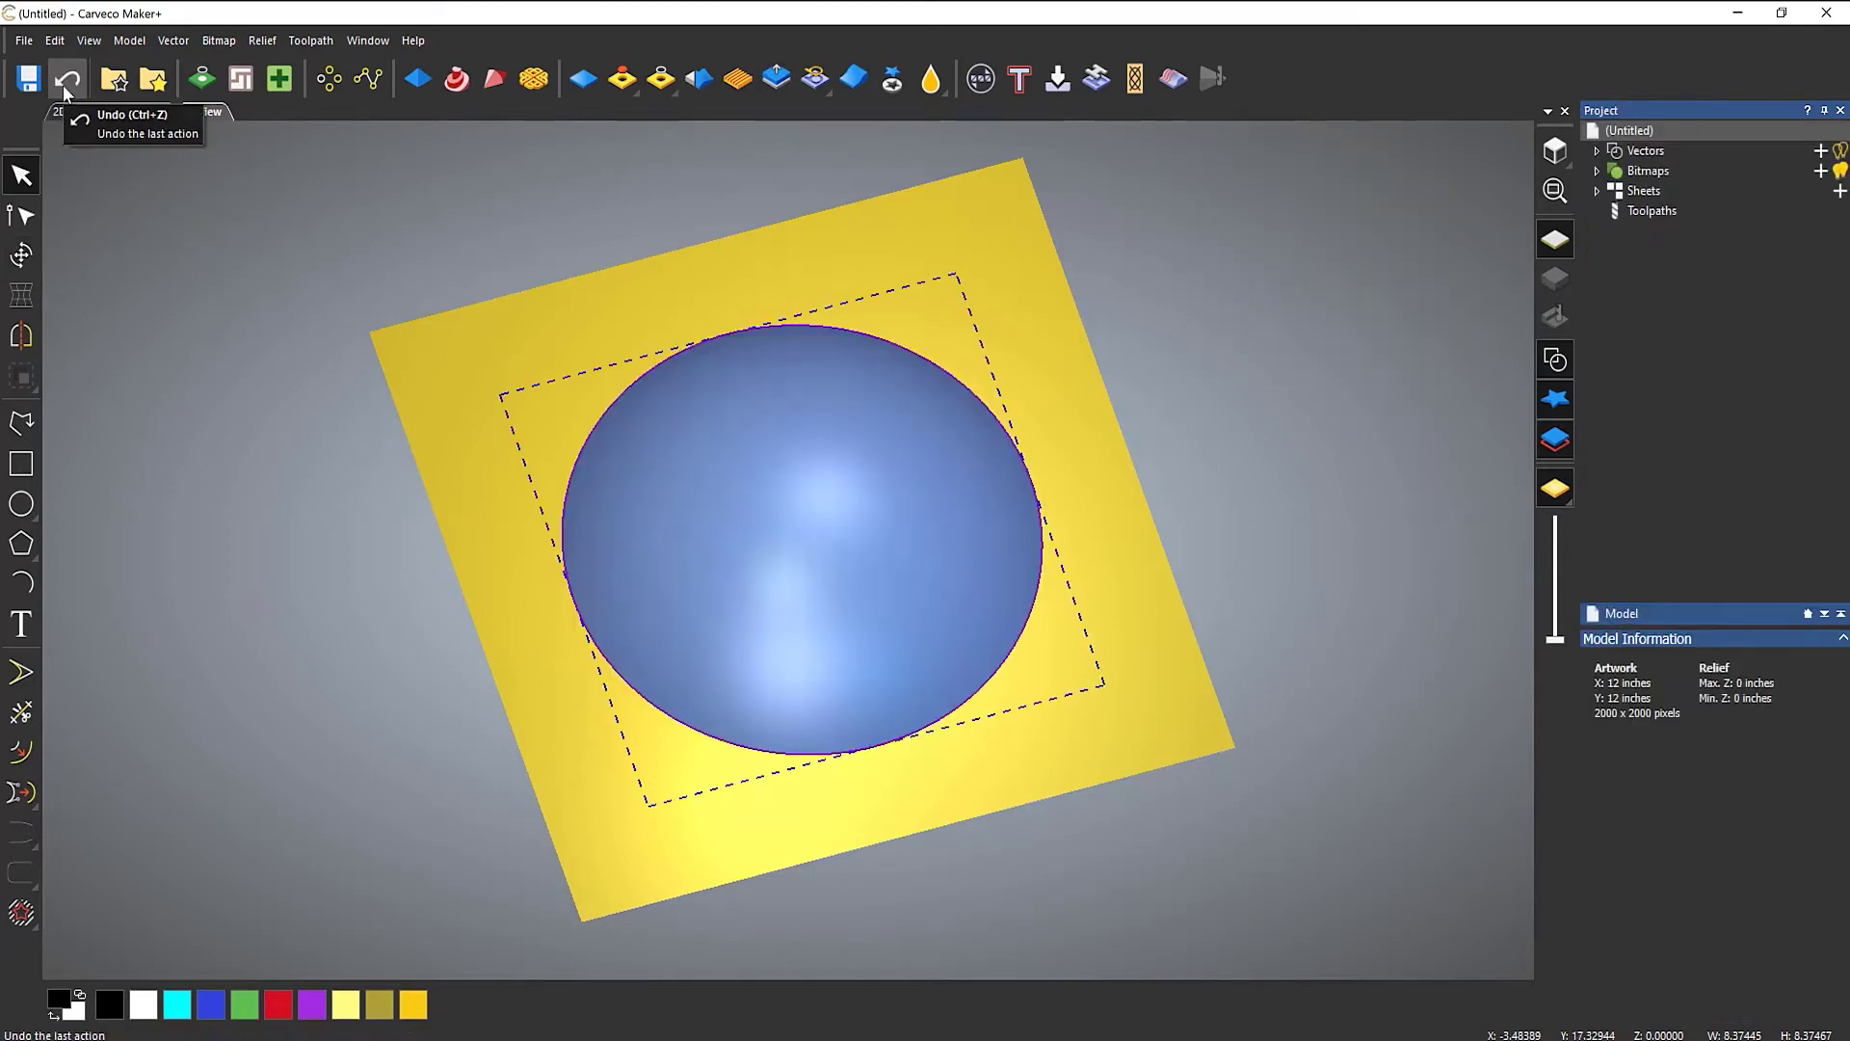
click(65, 92)
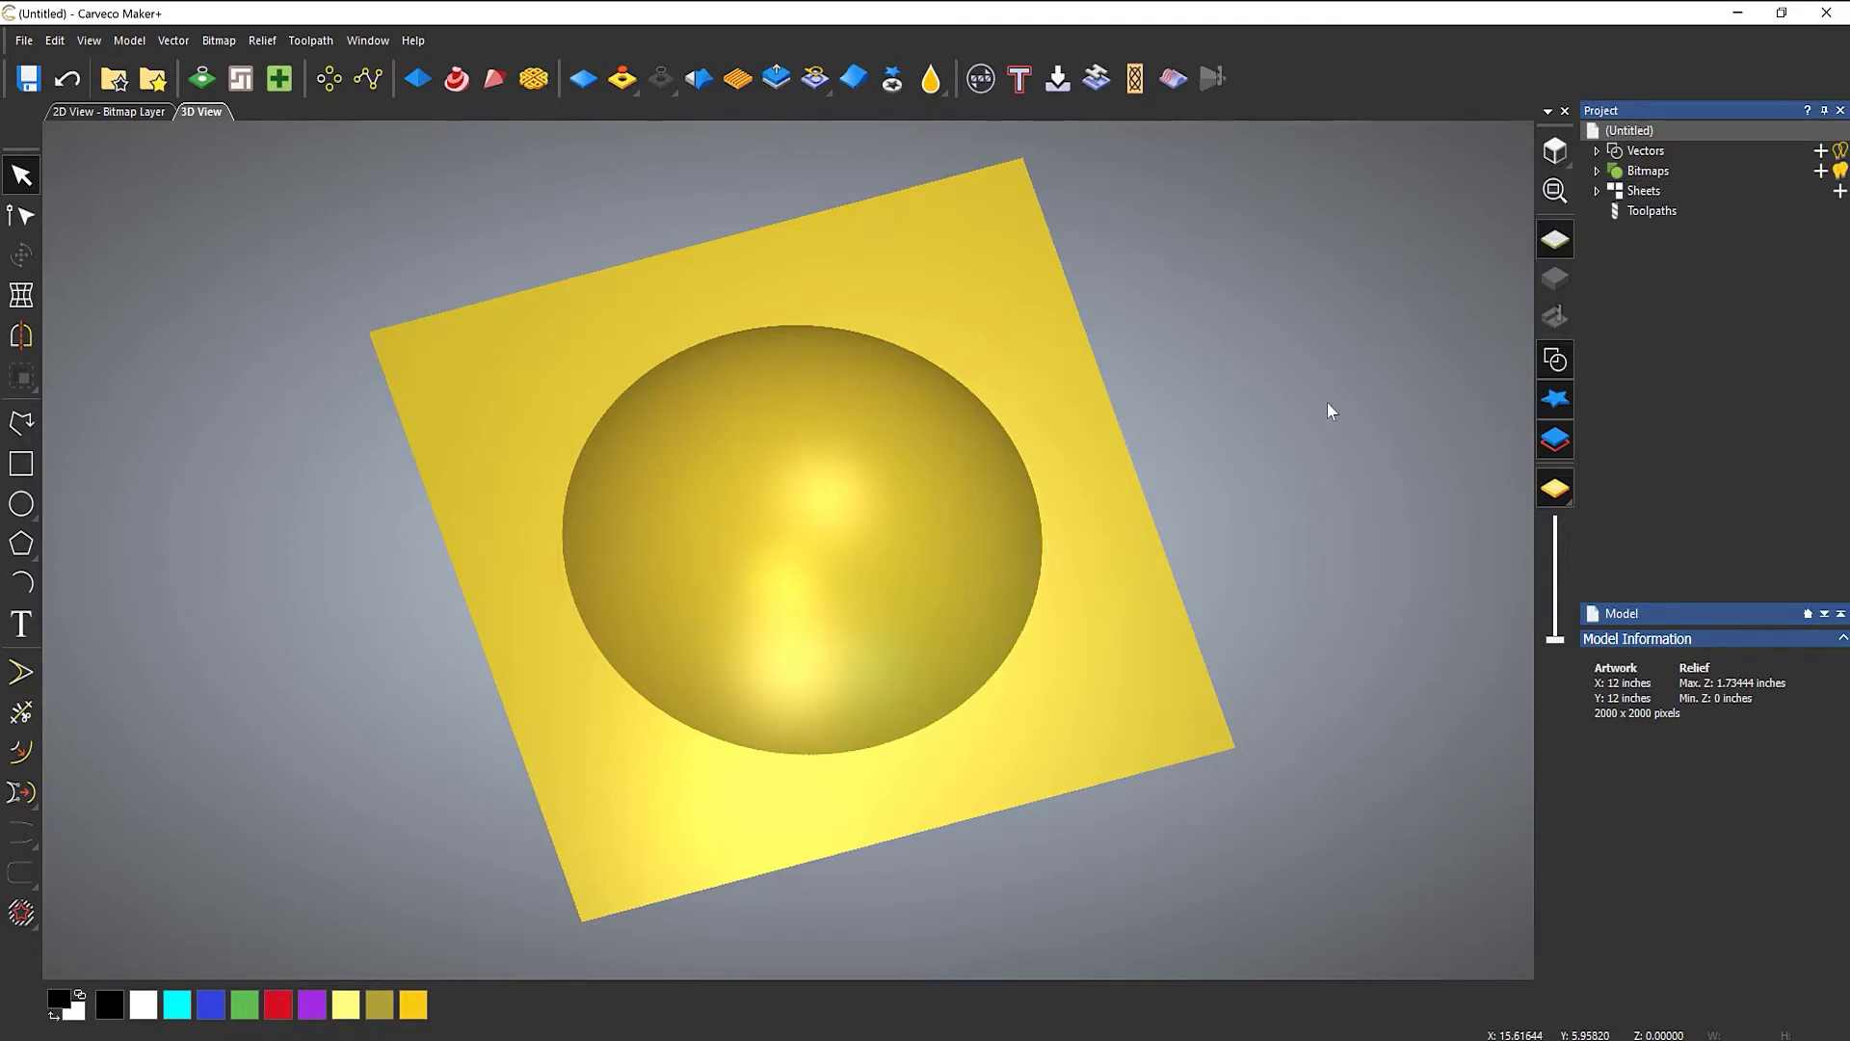
Draw a rectangle of about 10.15 by 2.87 inches across the dome's middle and turn the relief inside it into clipart.
click(1554, 150)
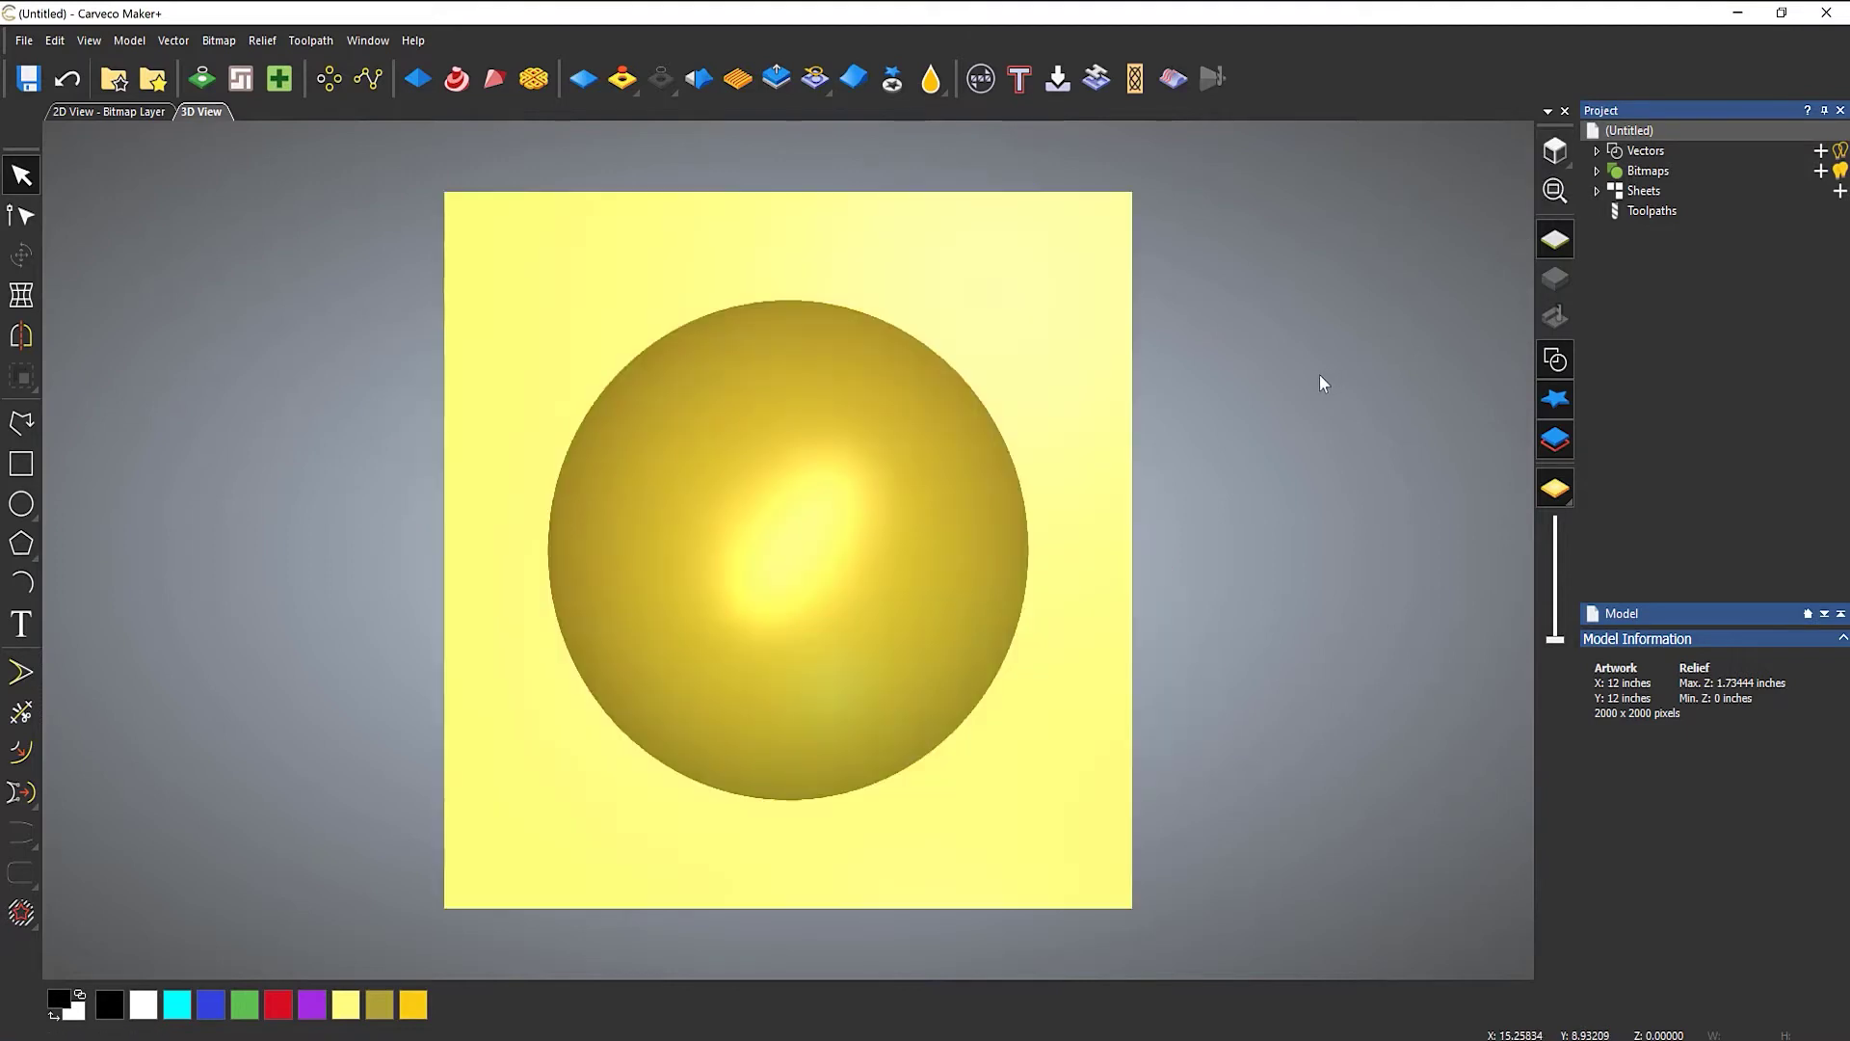
click(21, 463)
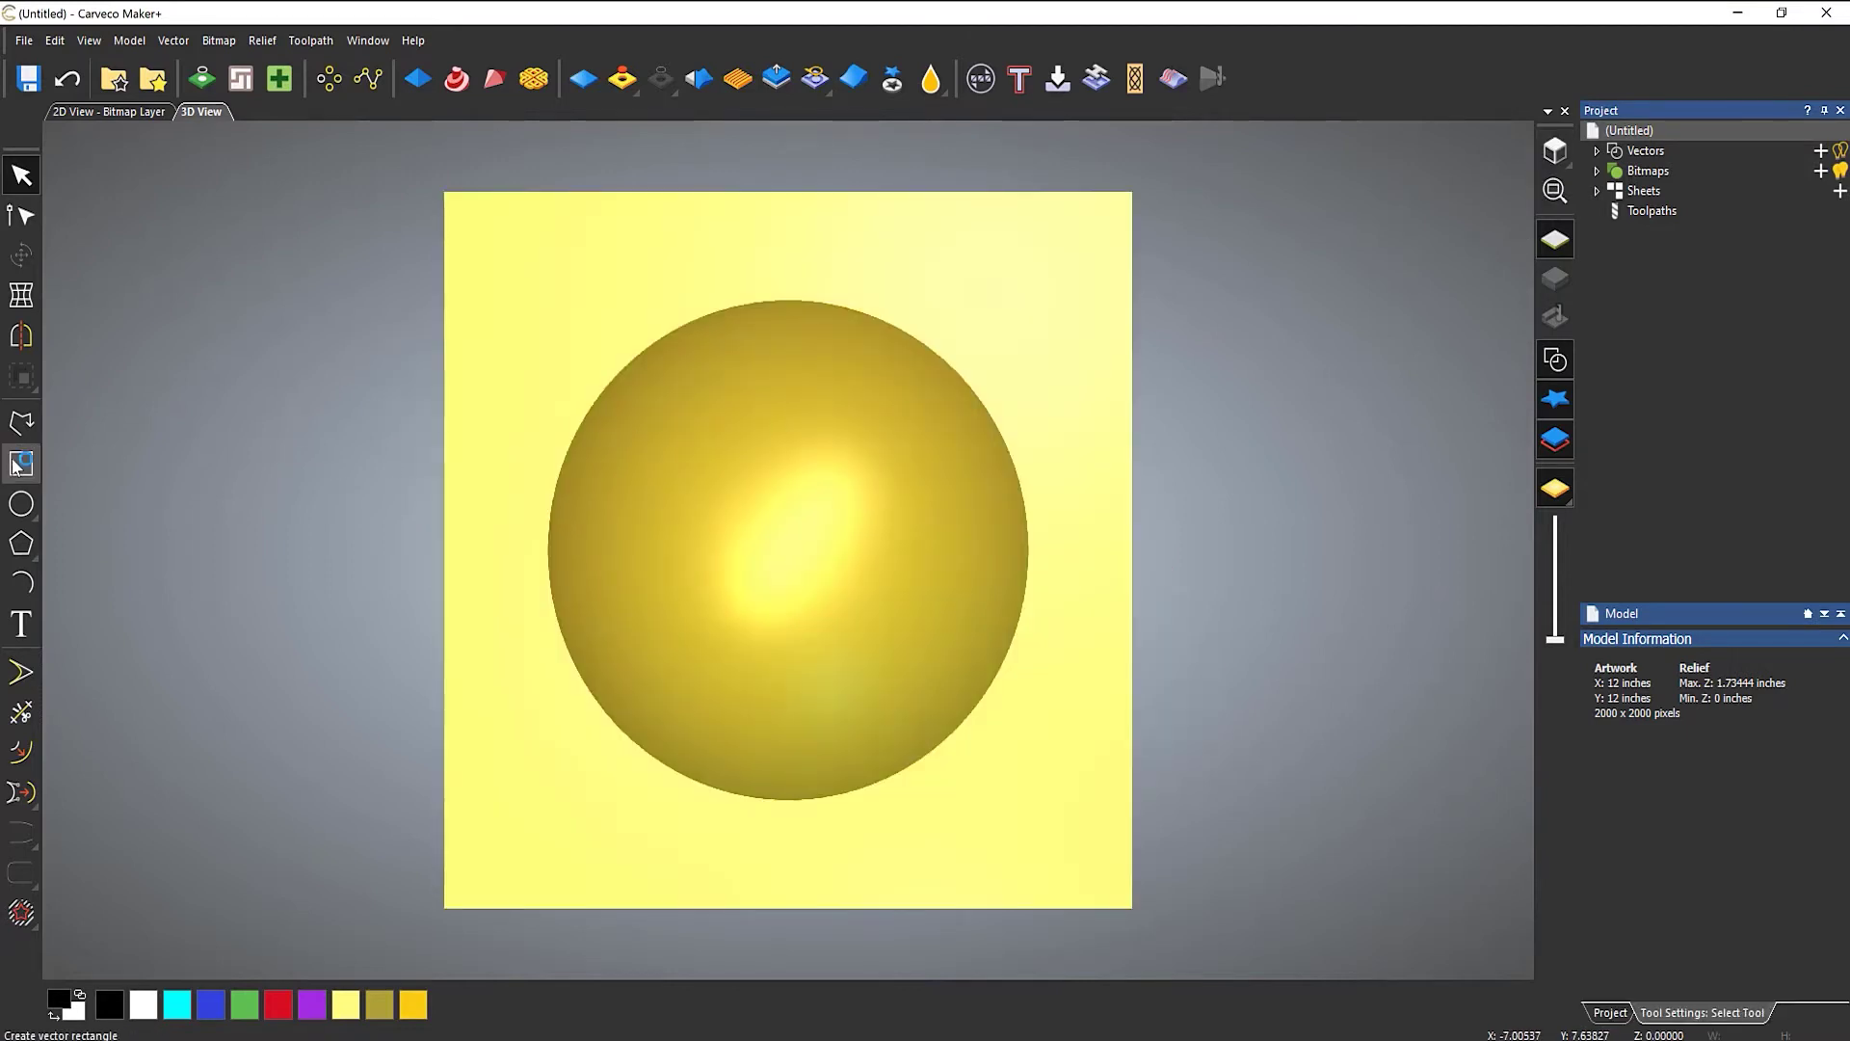
drag(498, 453, 1081, 625)
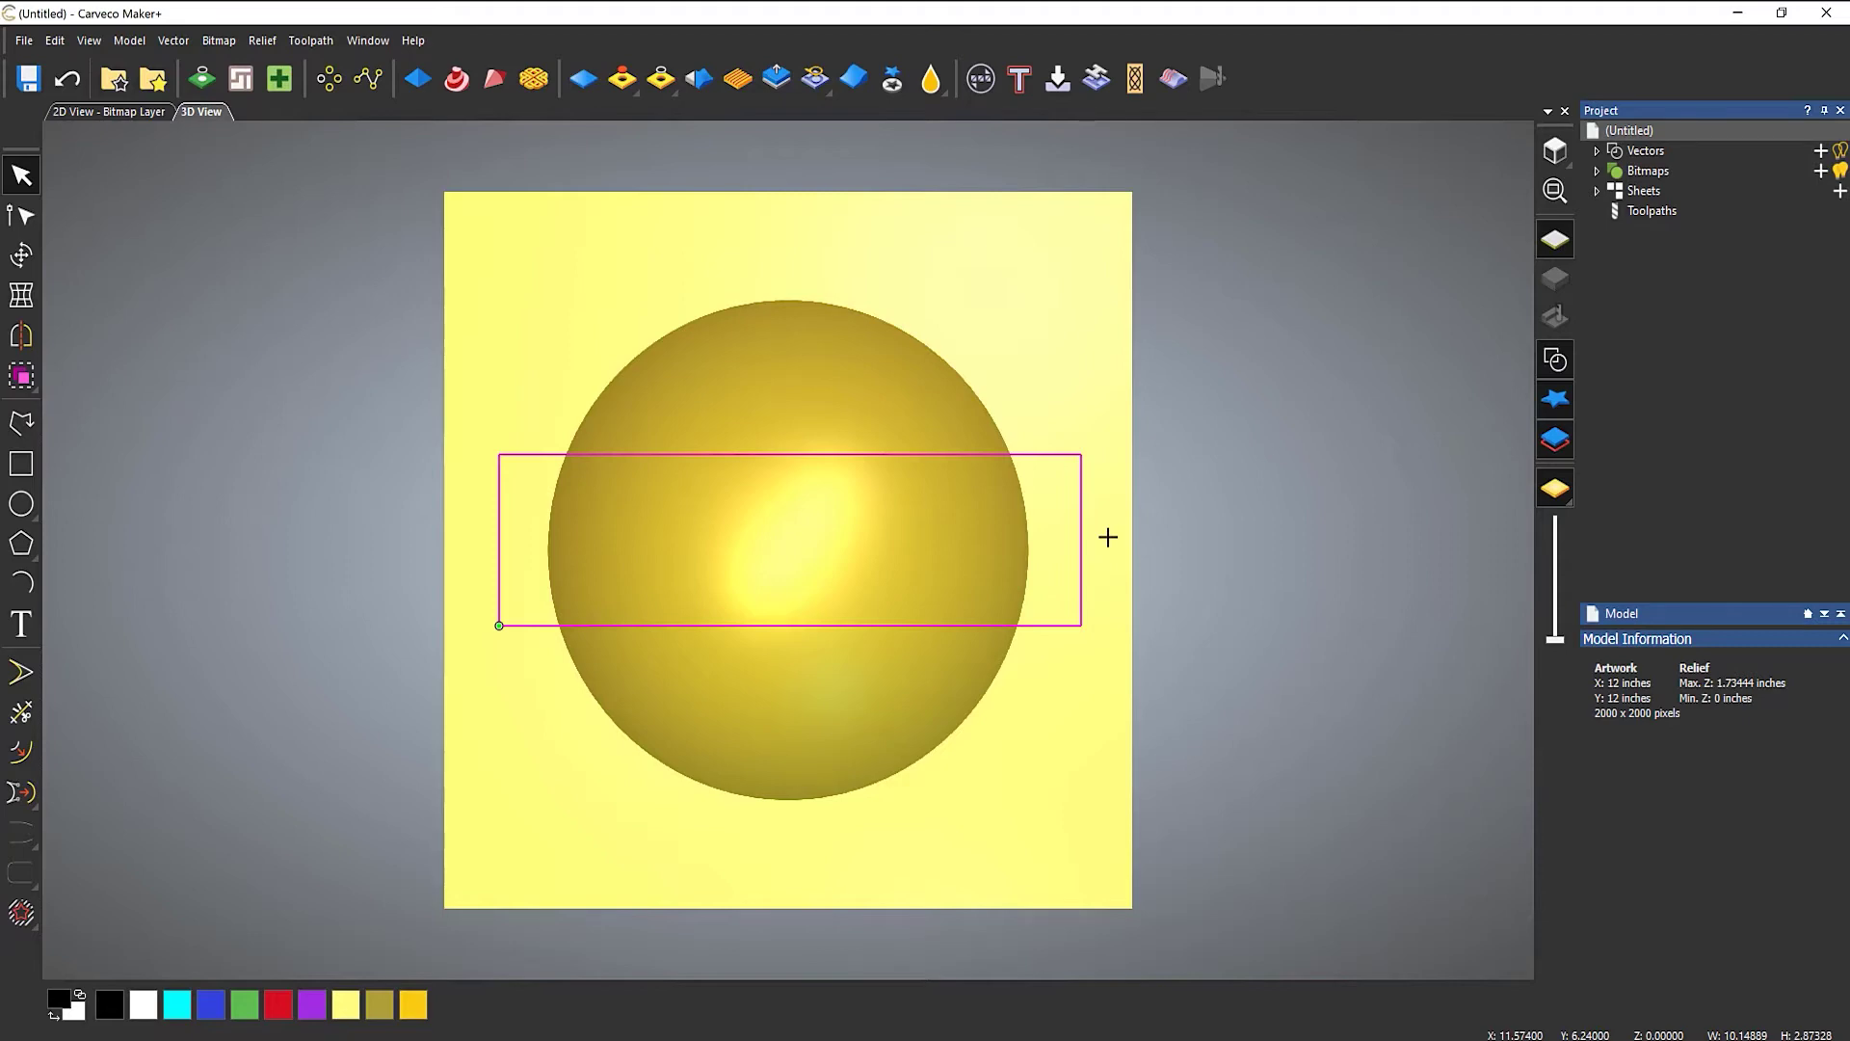
click(892, 83)
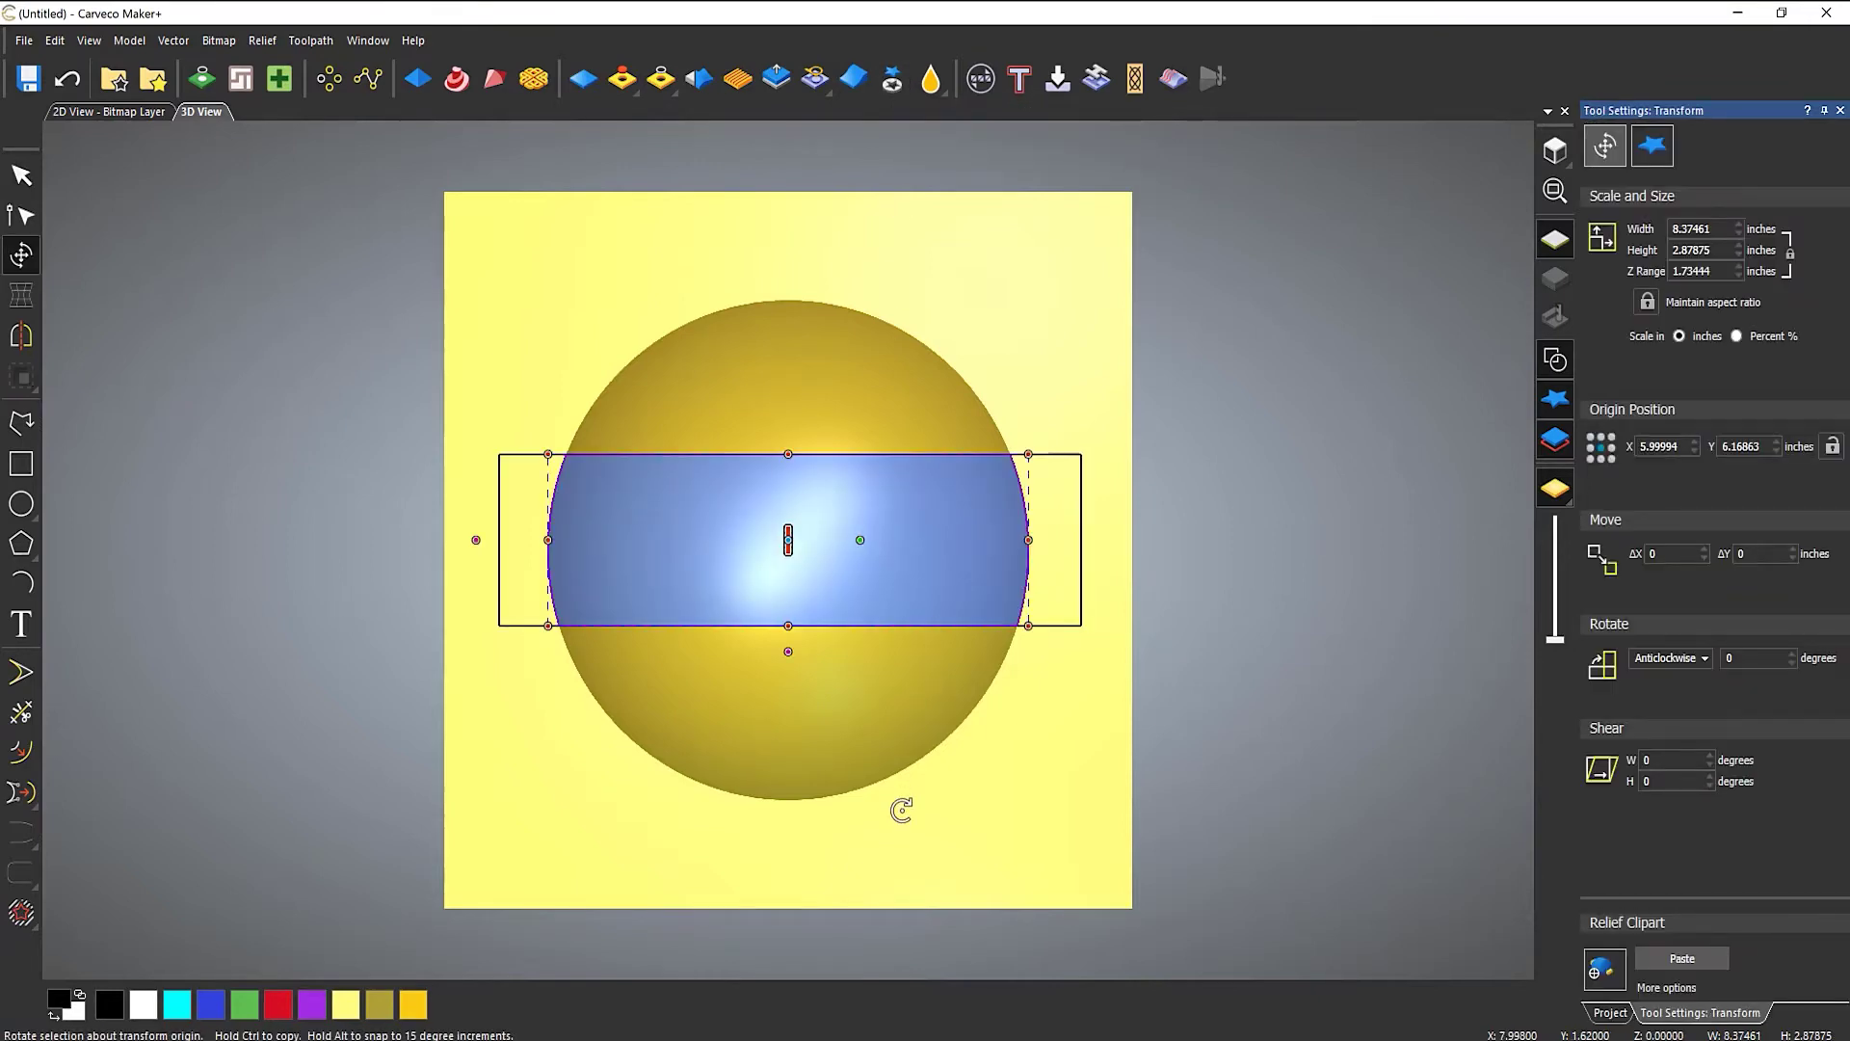
Try moving the clipart band off the artwork, rotating it -90 degrees and placing it crosswise back over the dome.
middle_drag(901, 809, 1081, 549)
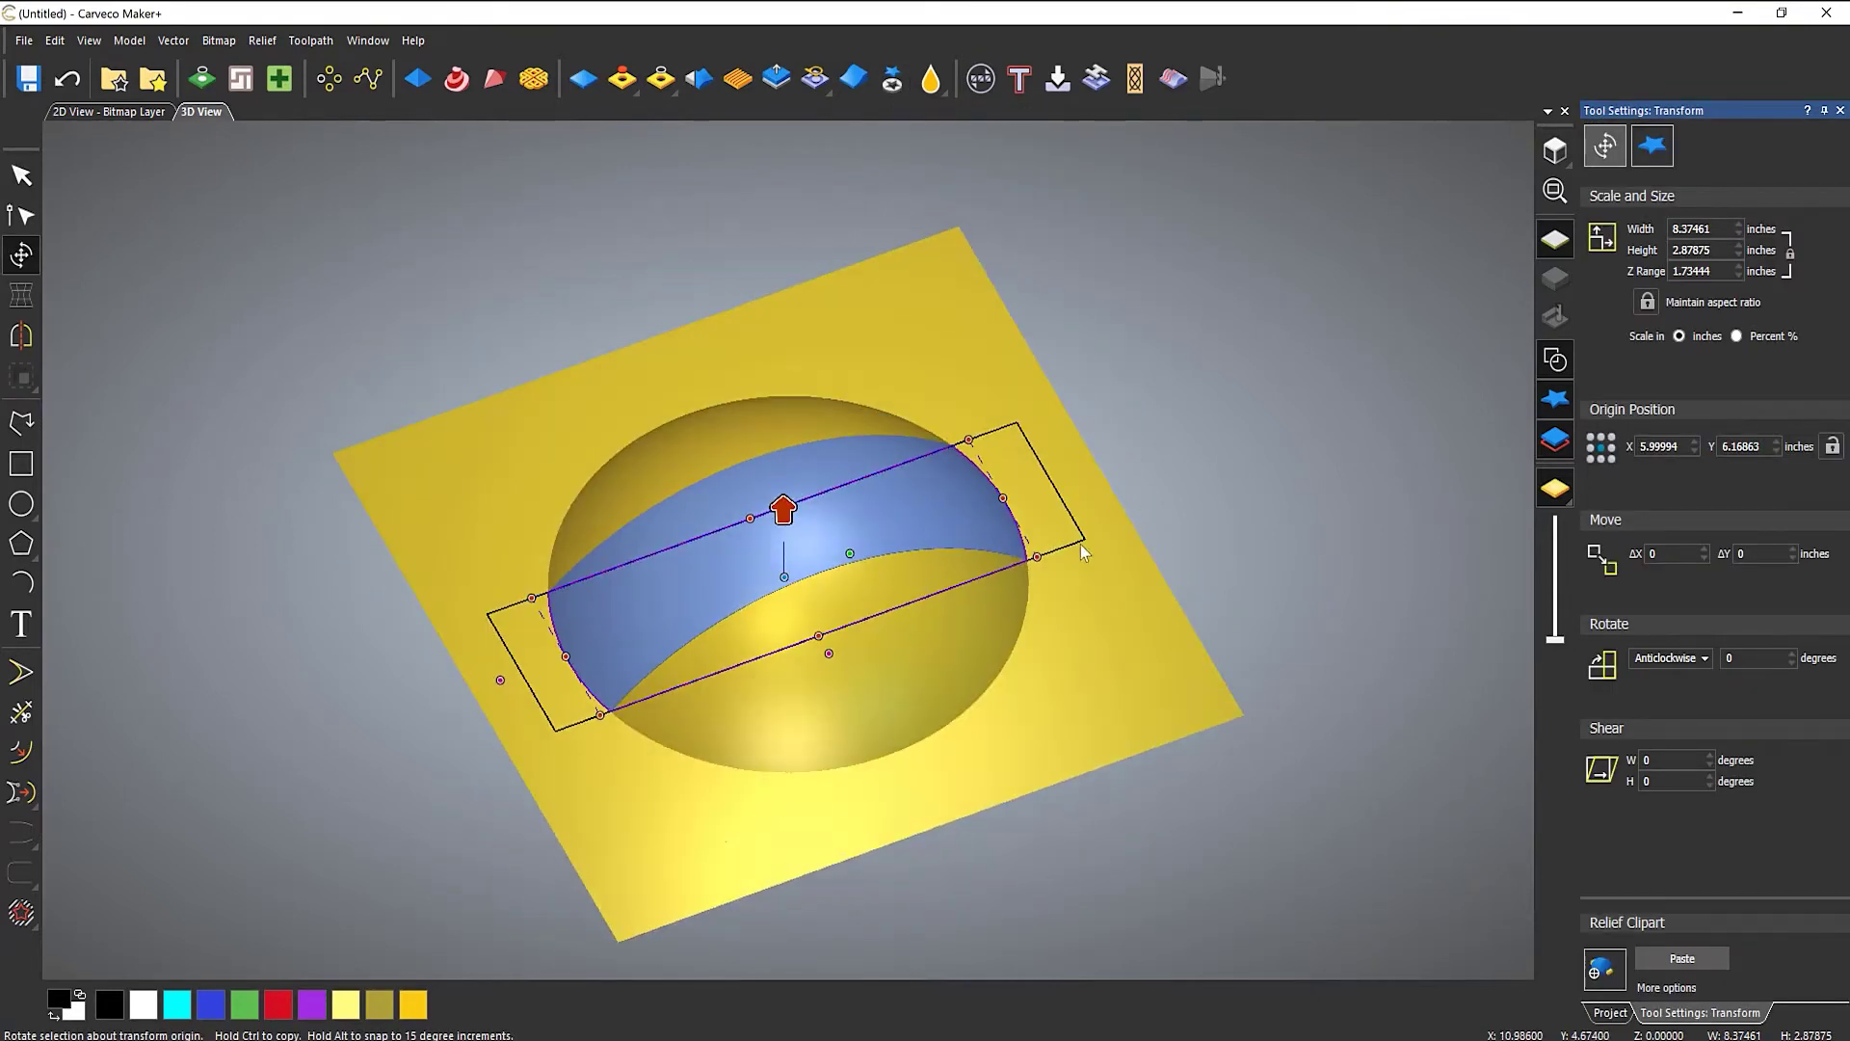
drag(783, 509, 1247, 182)
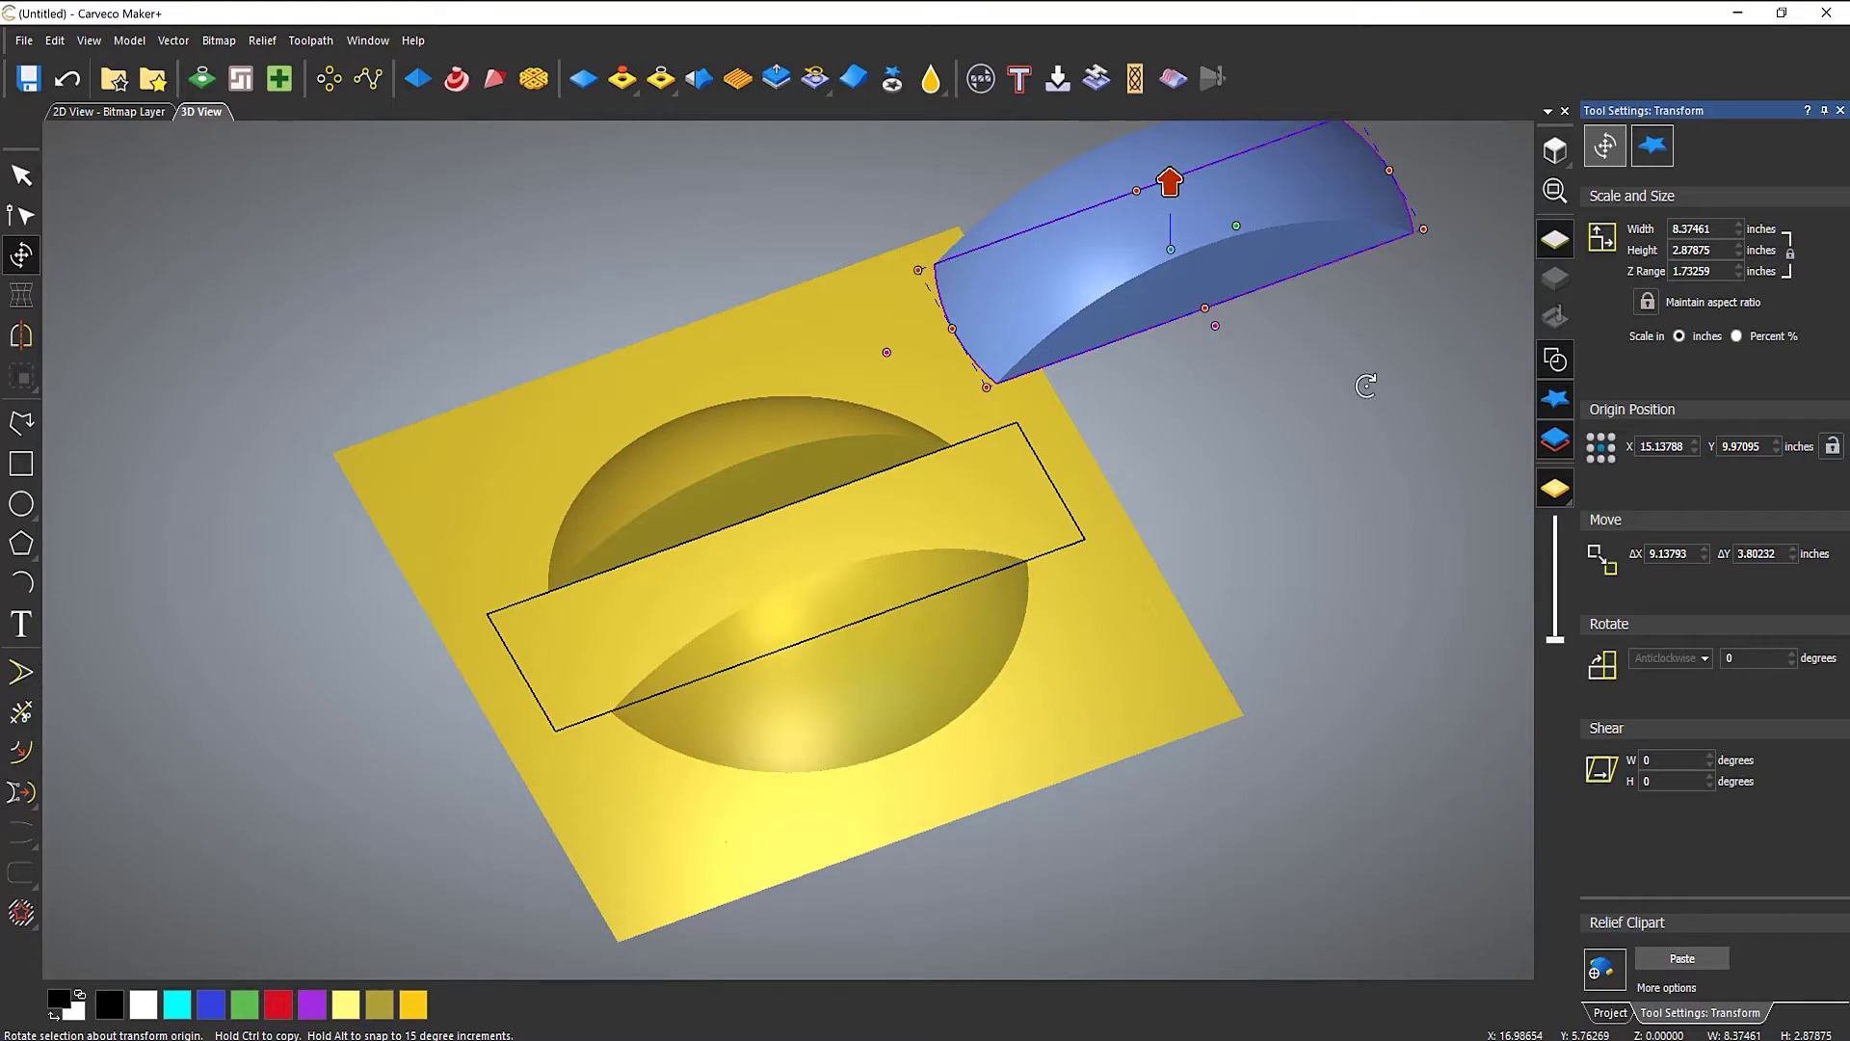
drag(1366, 385, 967, 537)
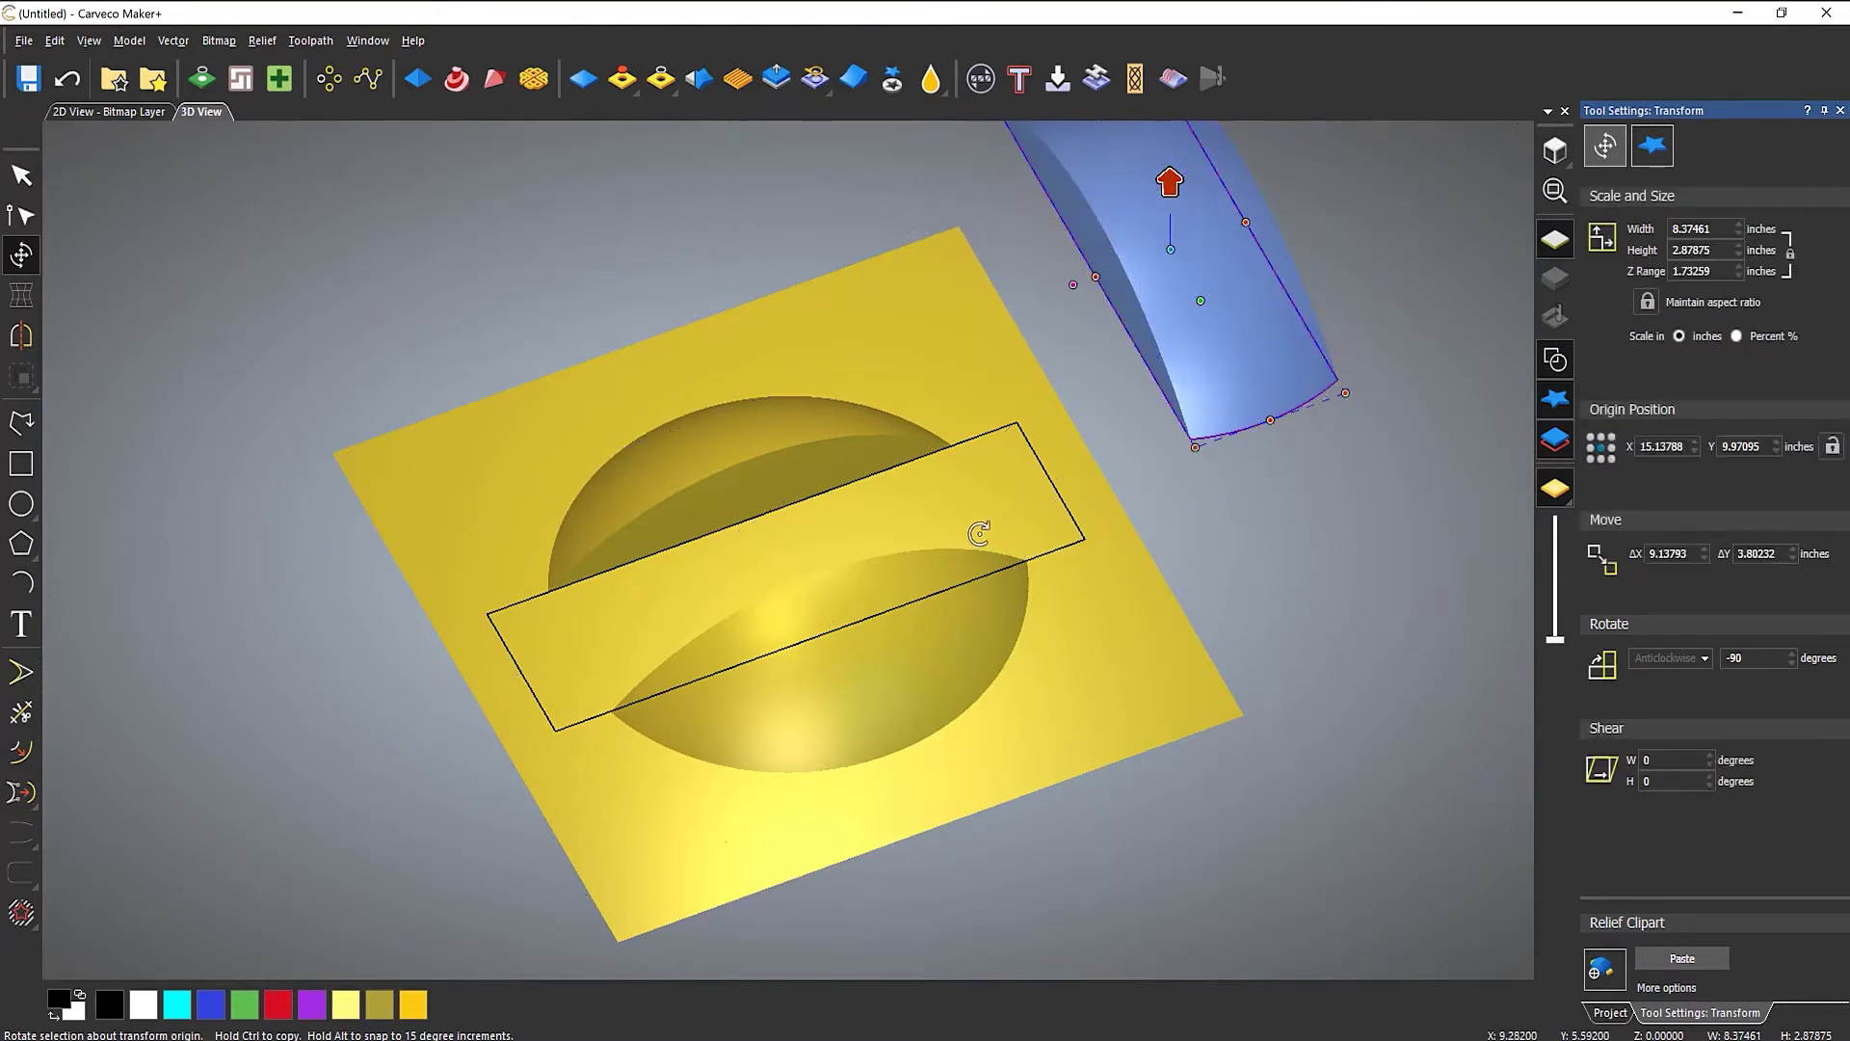
drag(1238, 311, 866, 640)
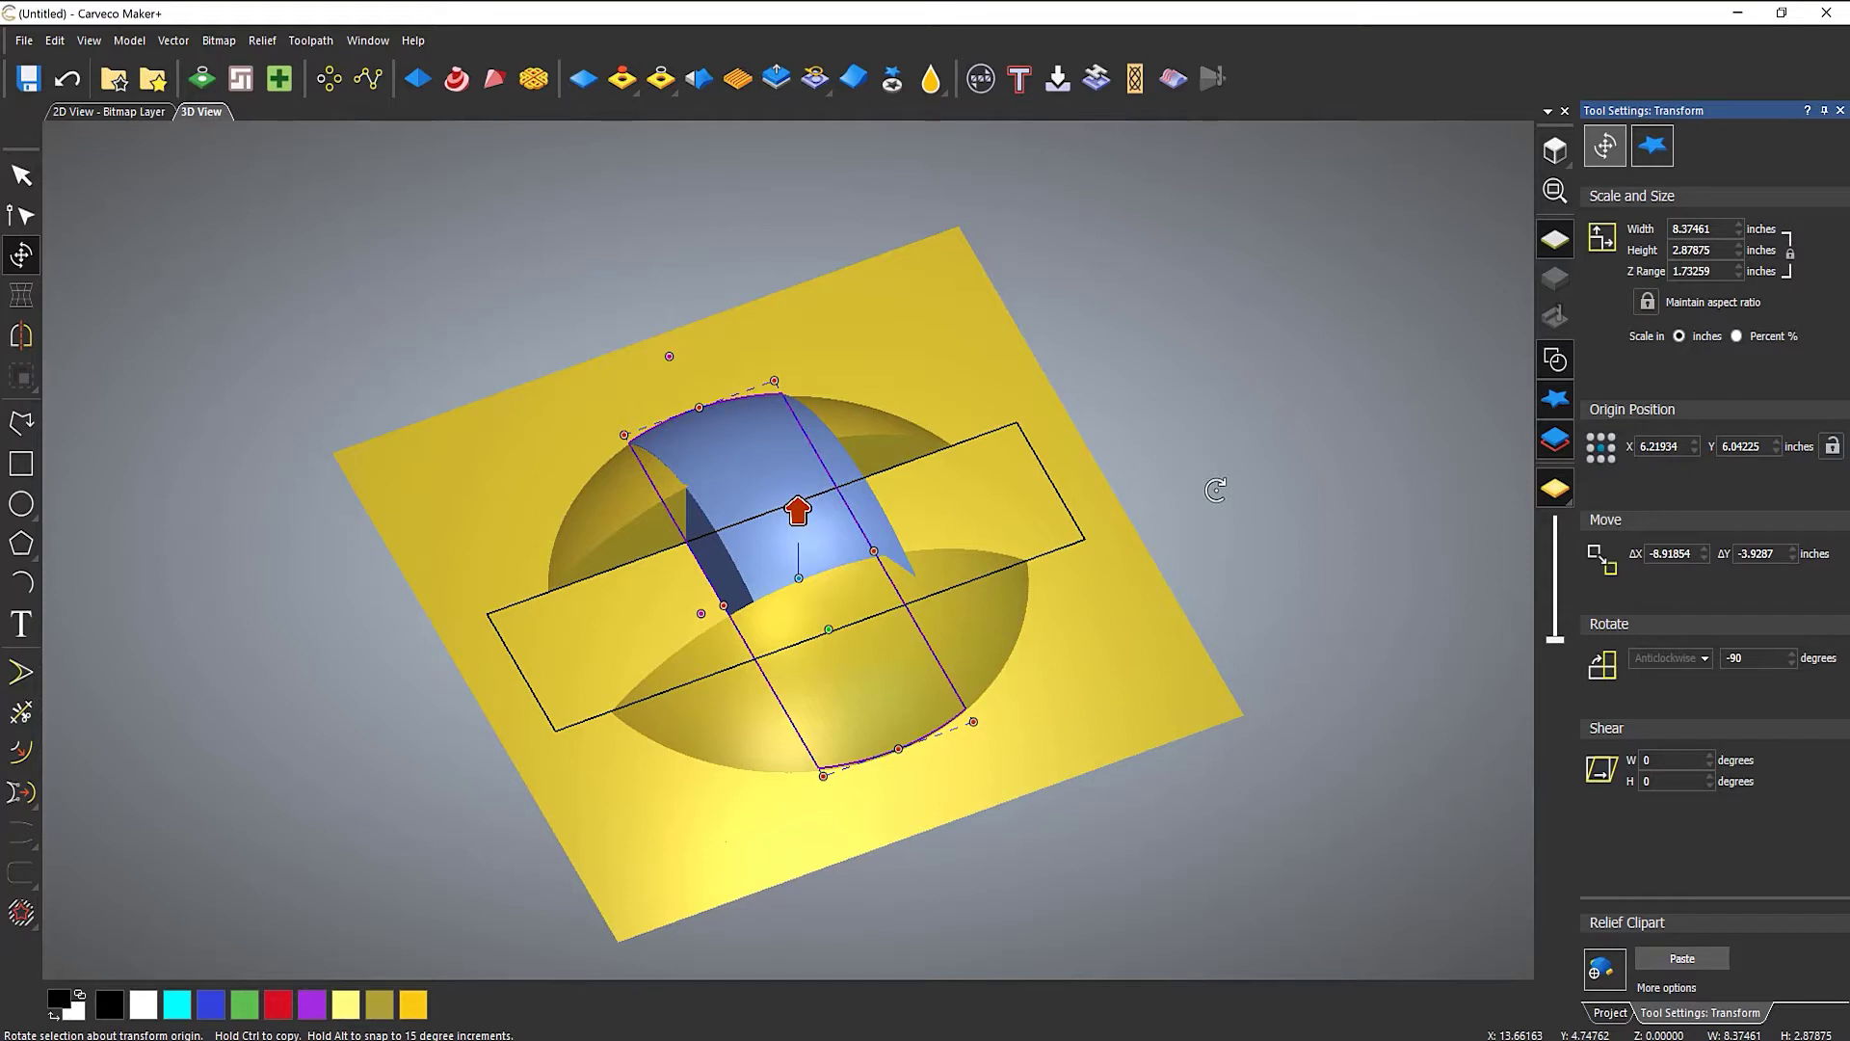
key(Return)
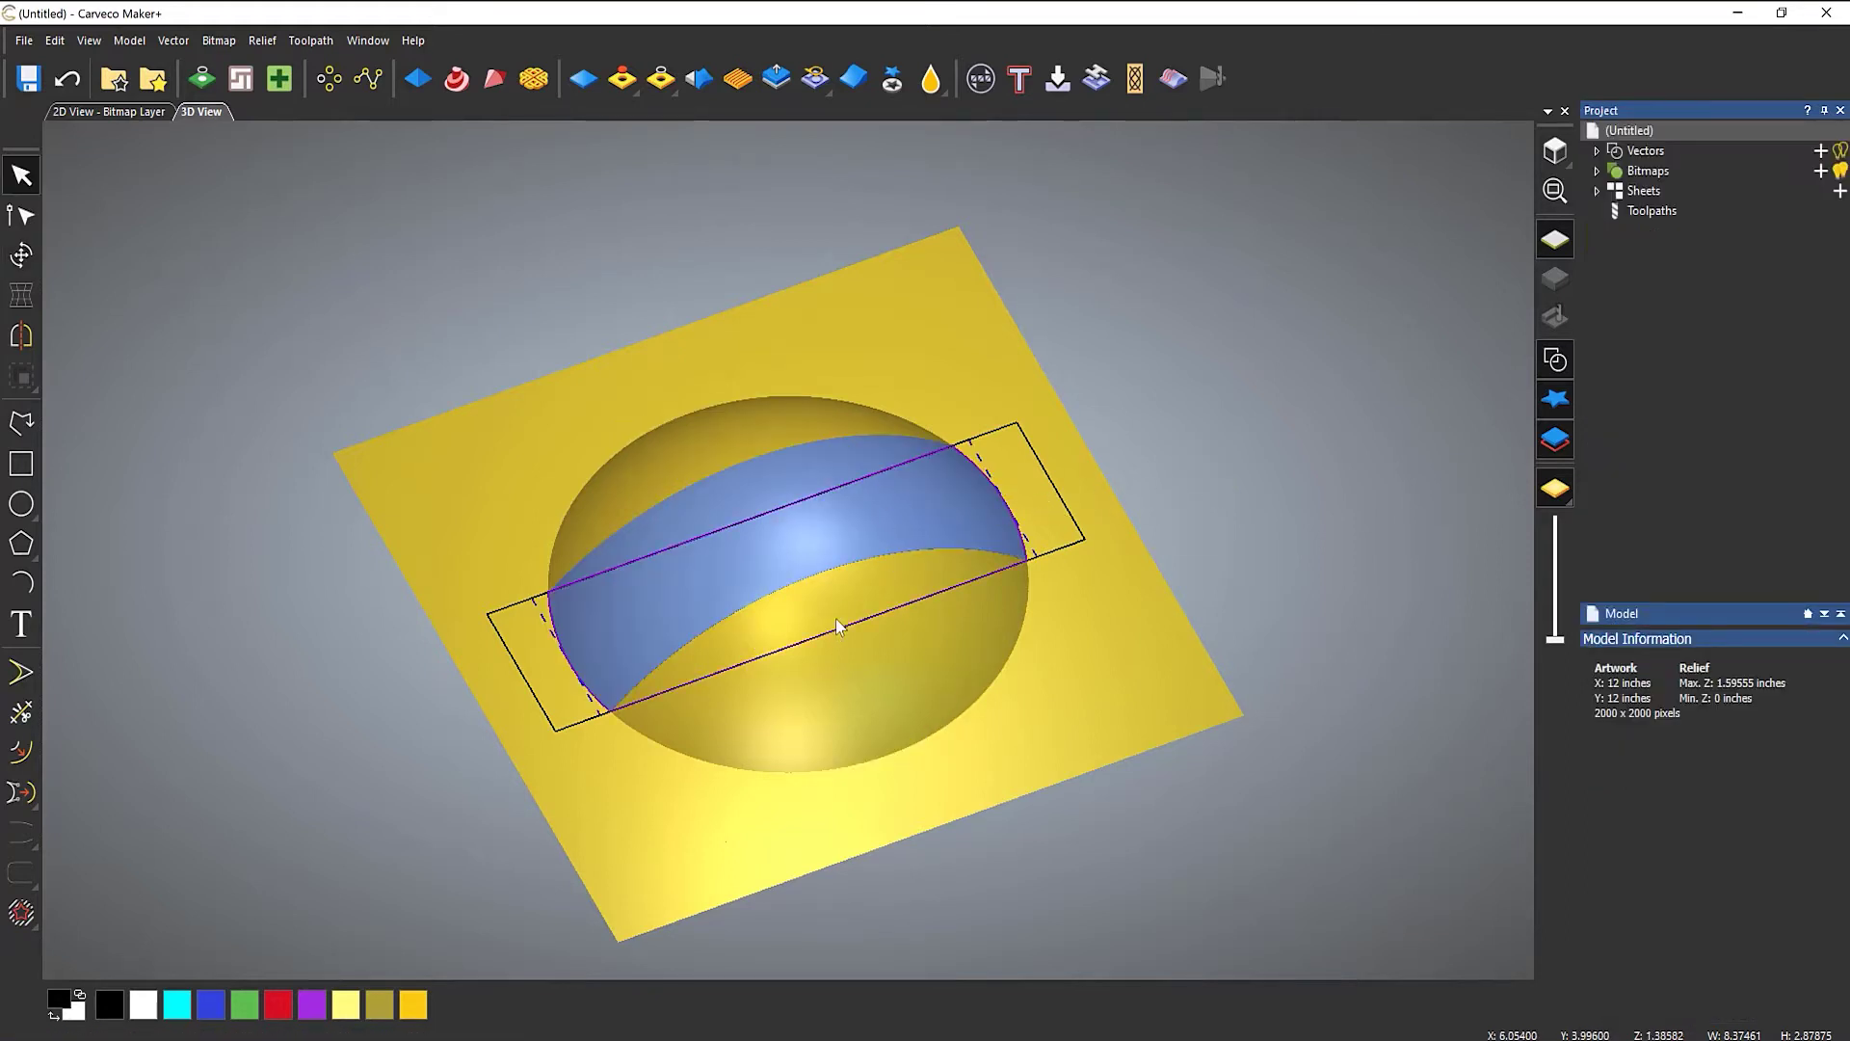
Move the clipart band off the artwork beyond its corner and delete the rectangle vector.
drag(837, 632, 1357, 342)
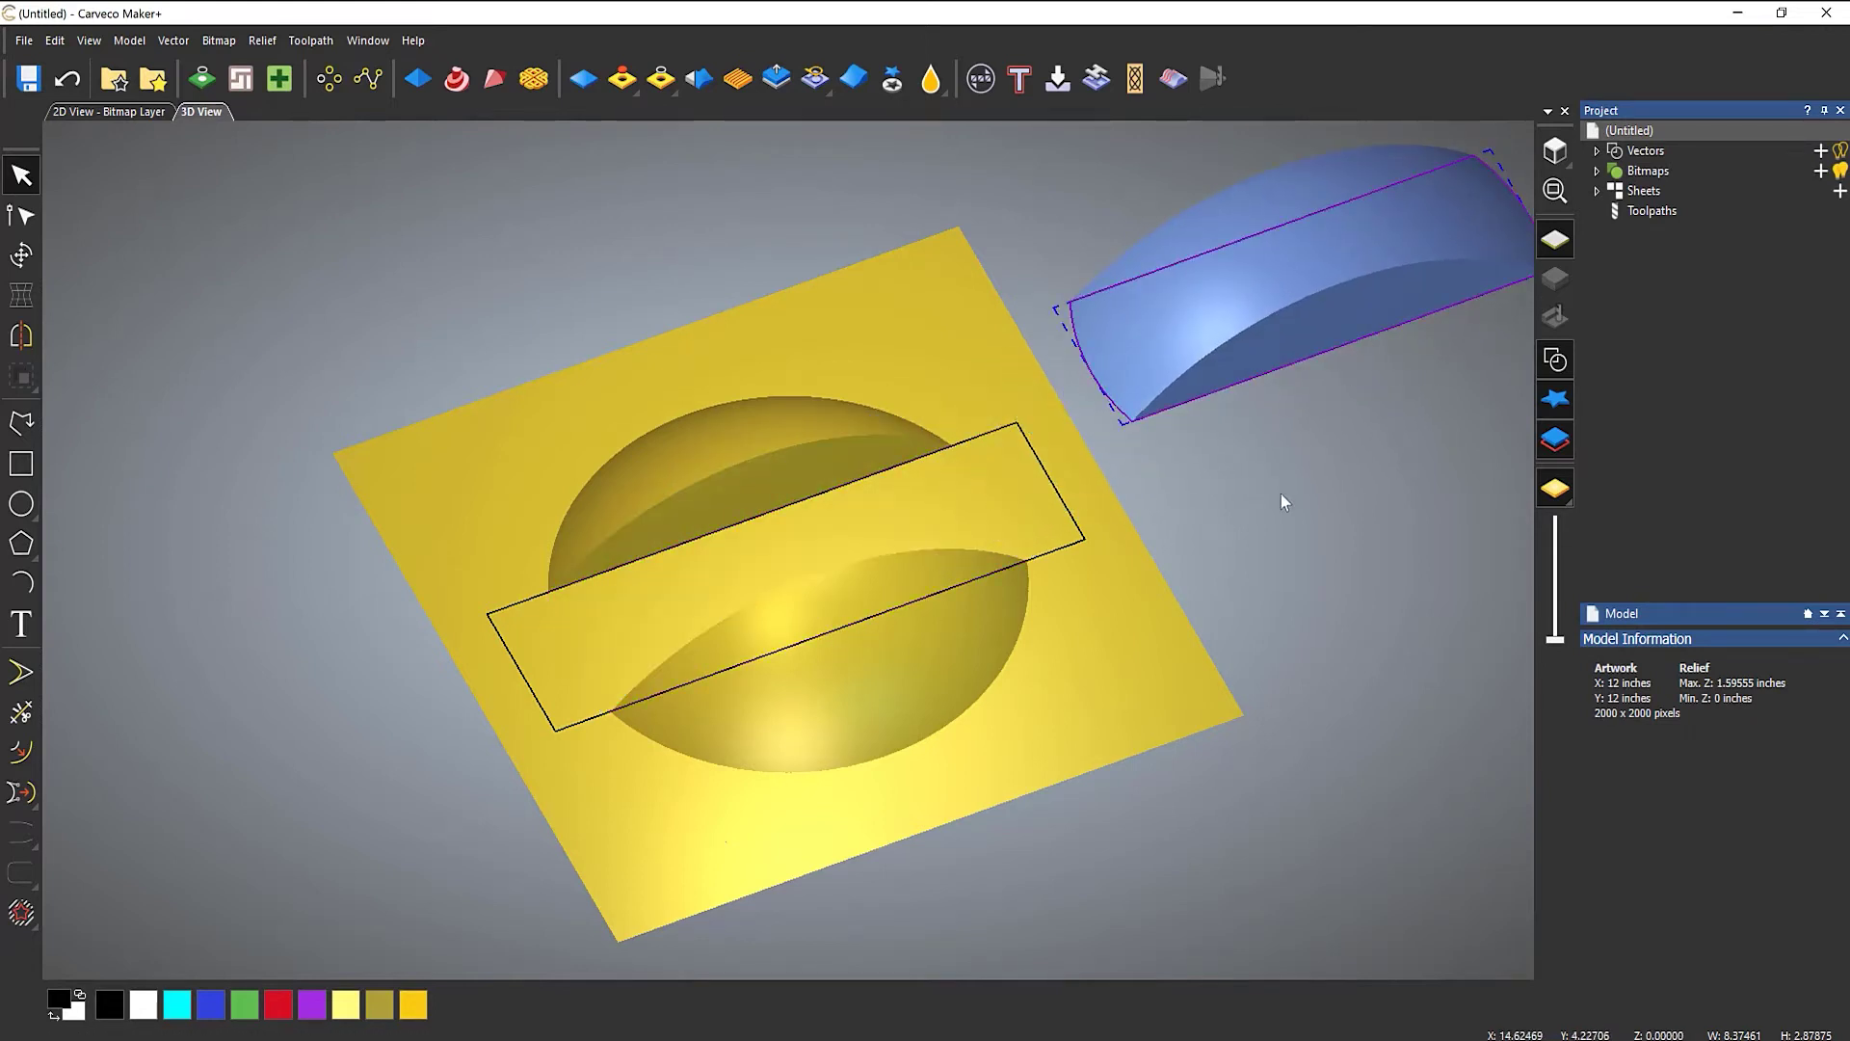
click(1197, 530)
click(1029, 572)
key(Delete)
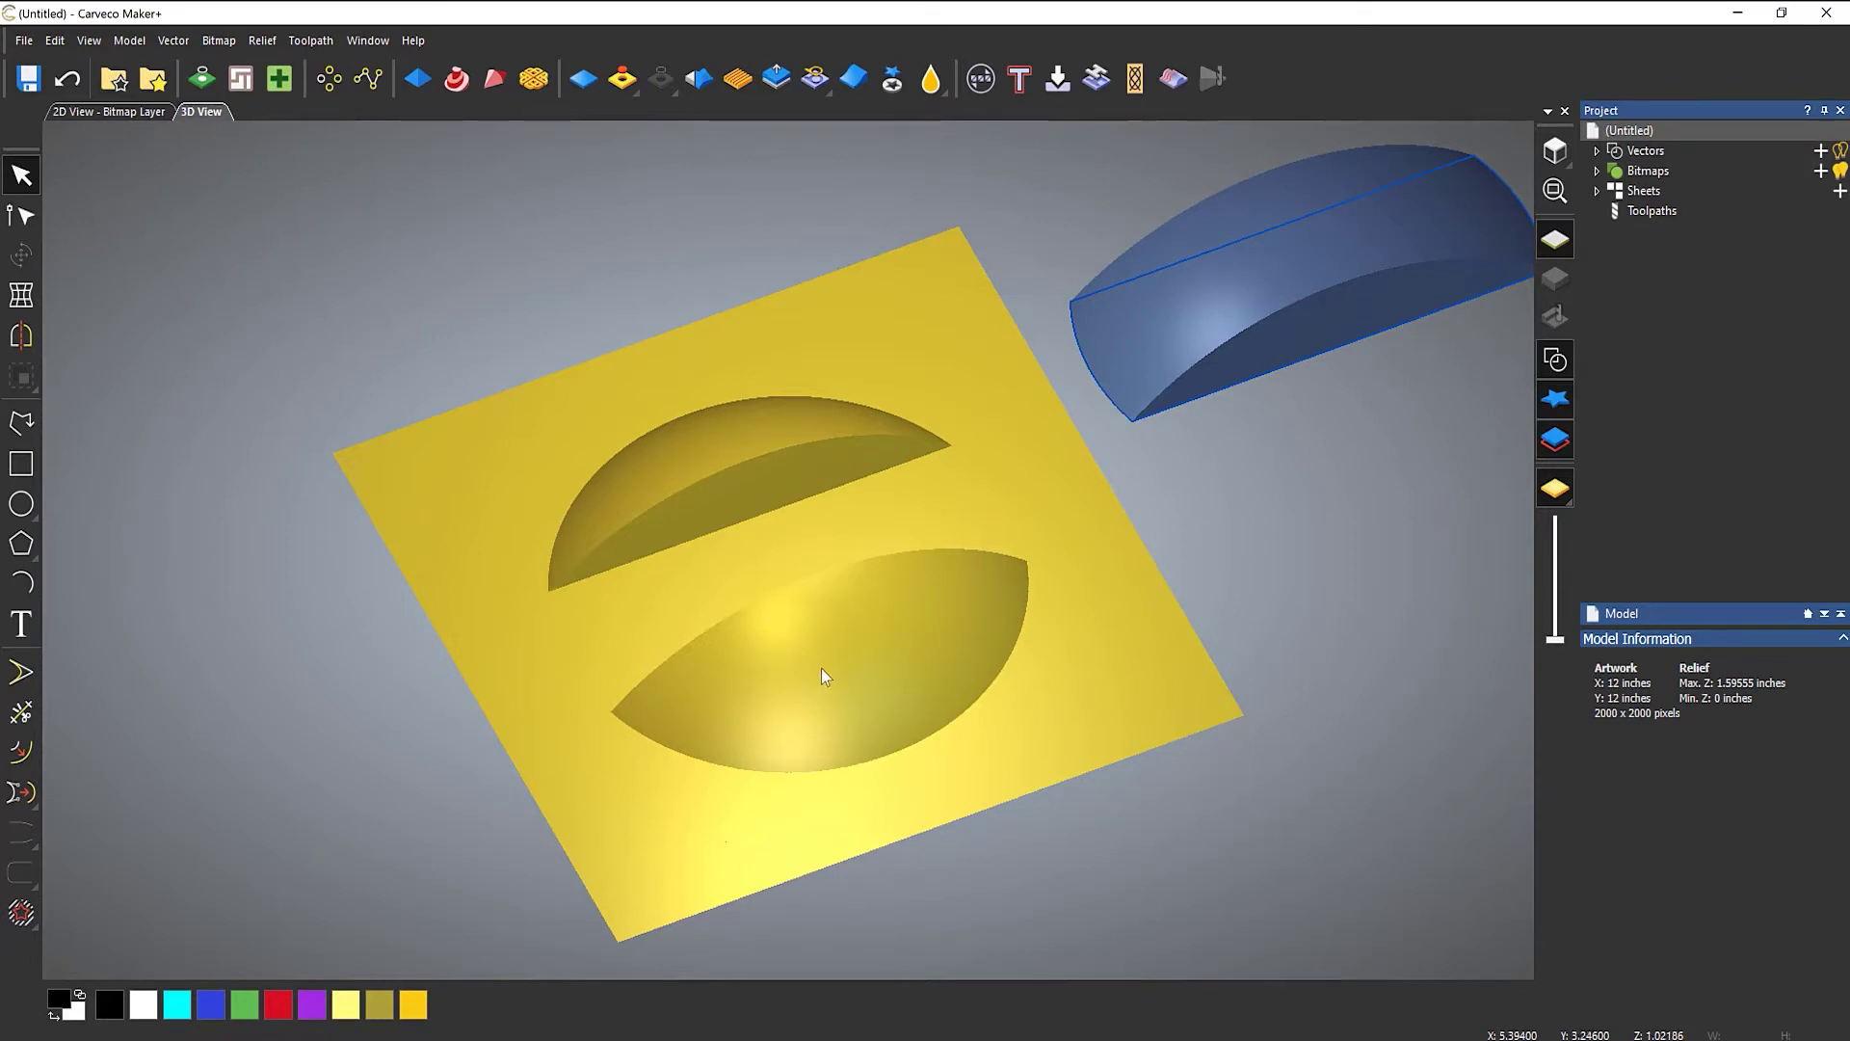
Reset the remaining dome relief to zero height and place the clipart band at the centre of the artwork.
click(593, 88)
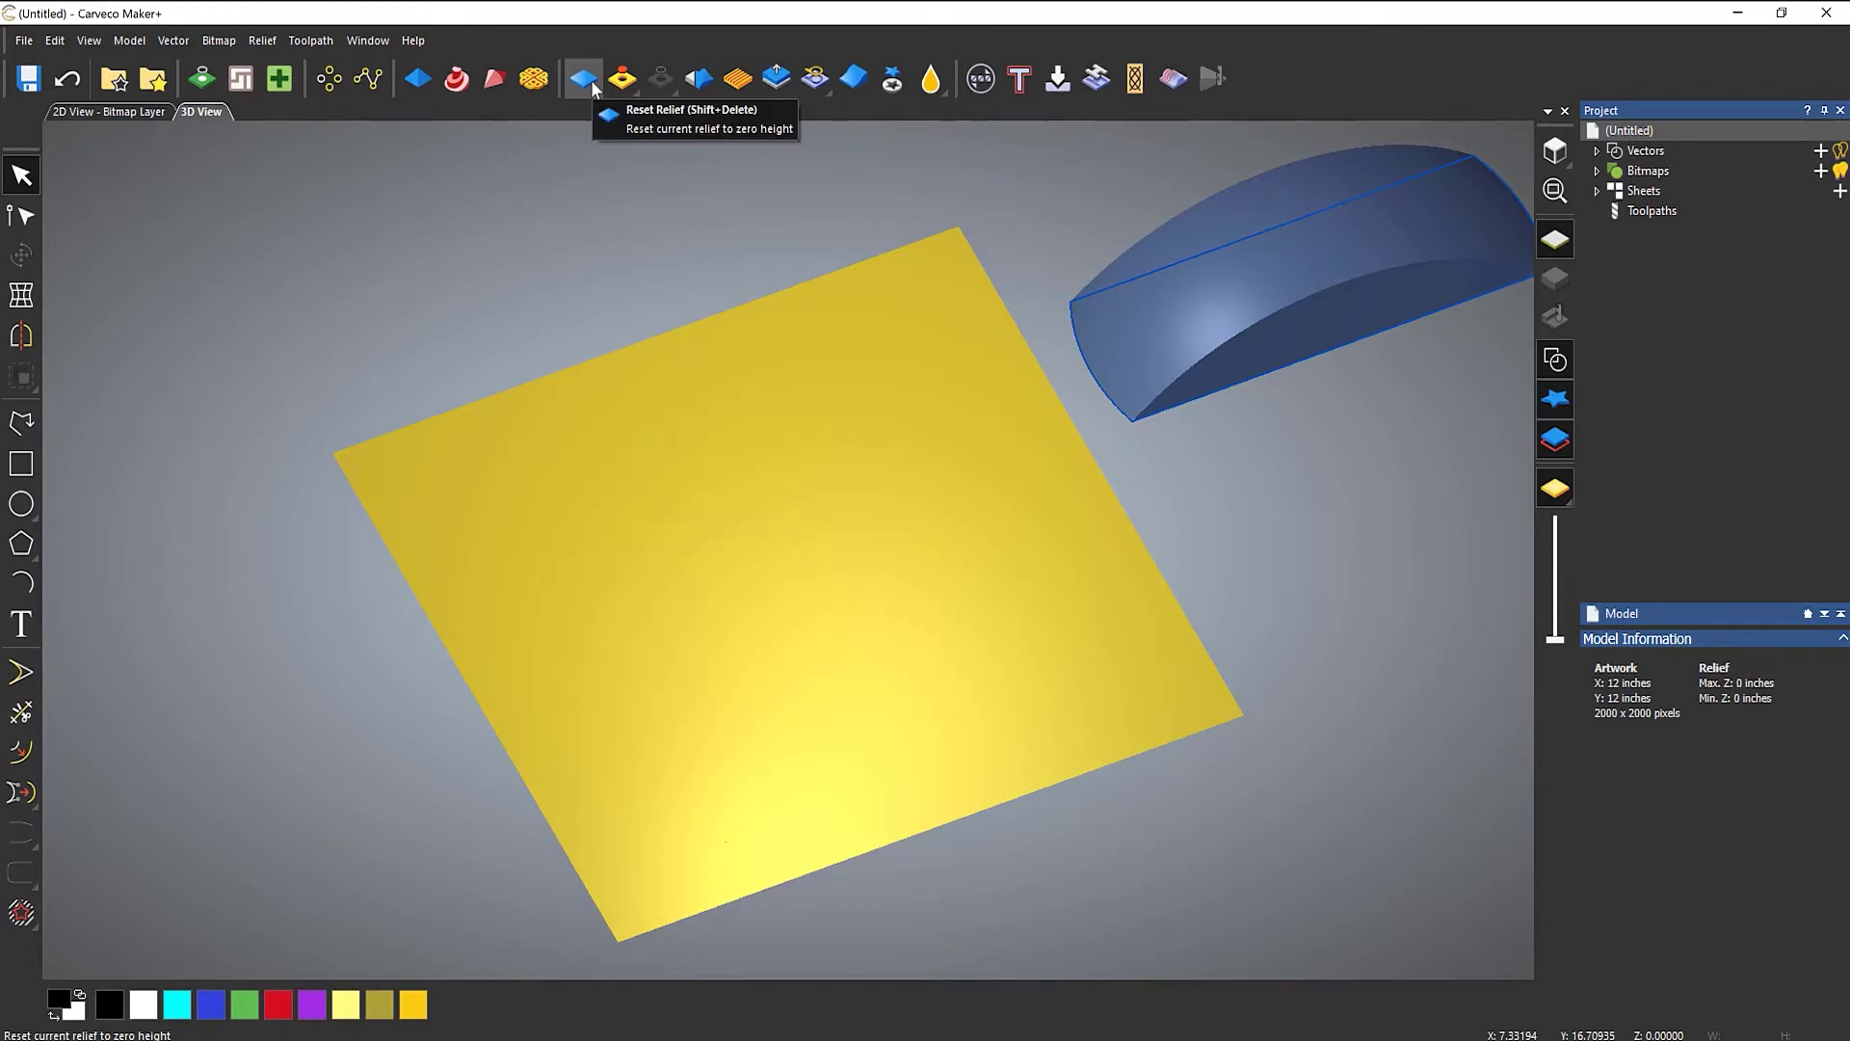
click(1296, 269)
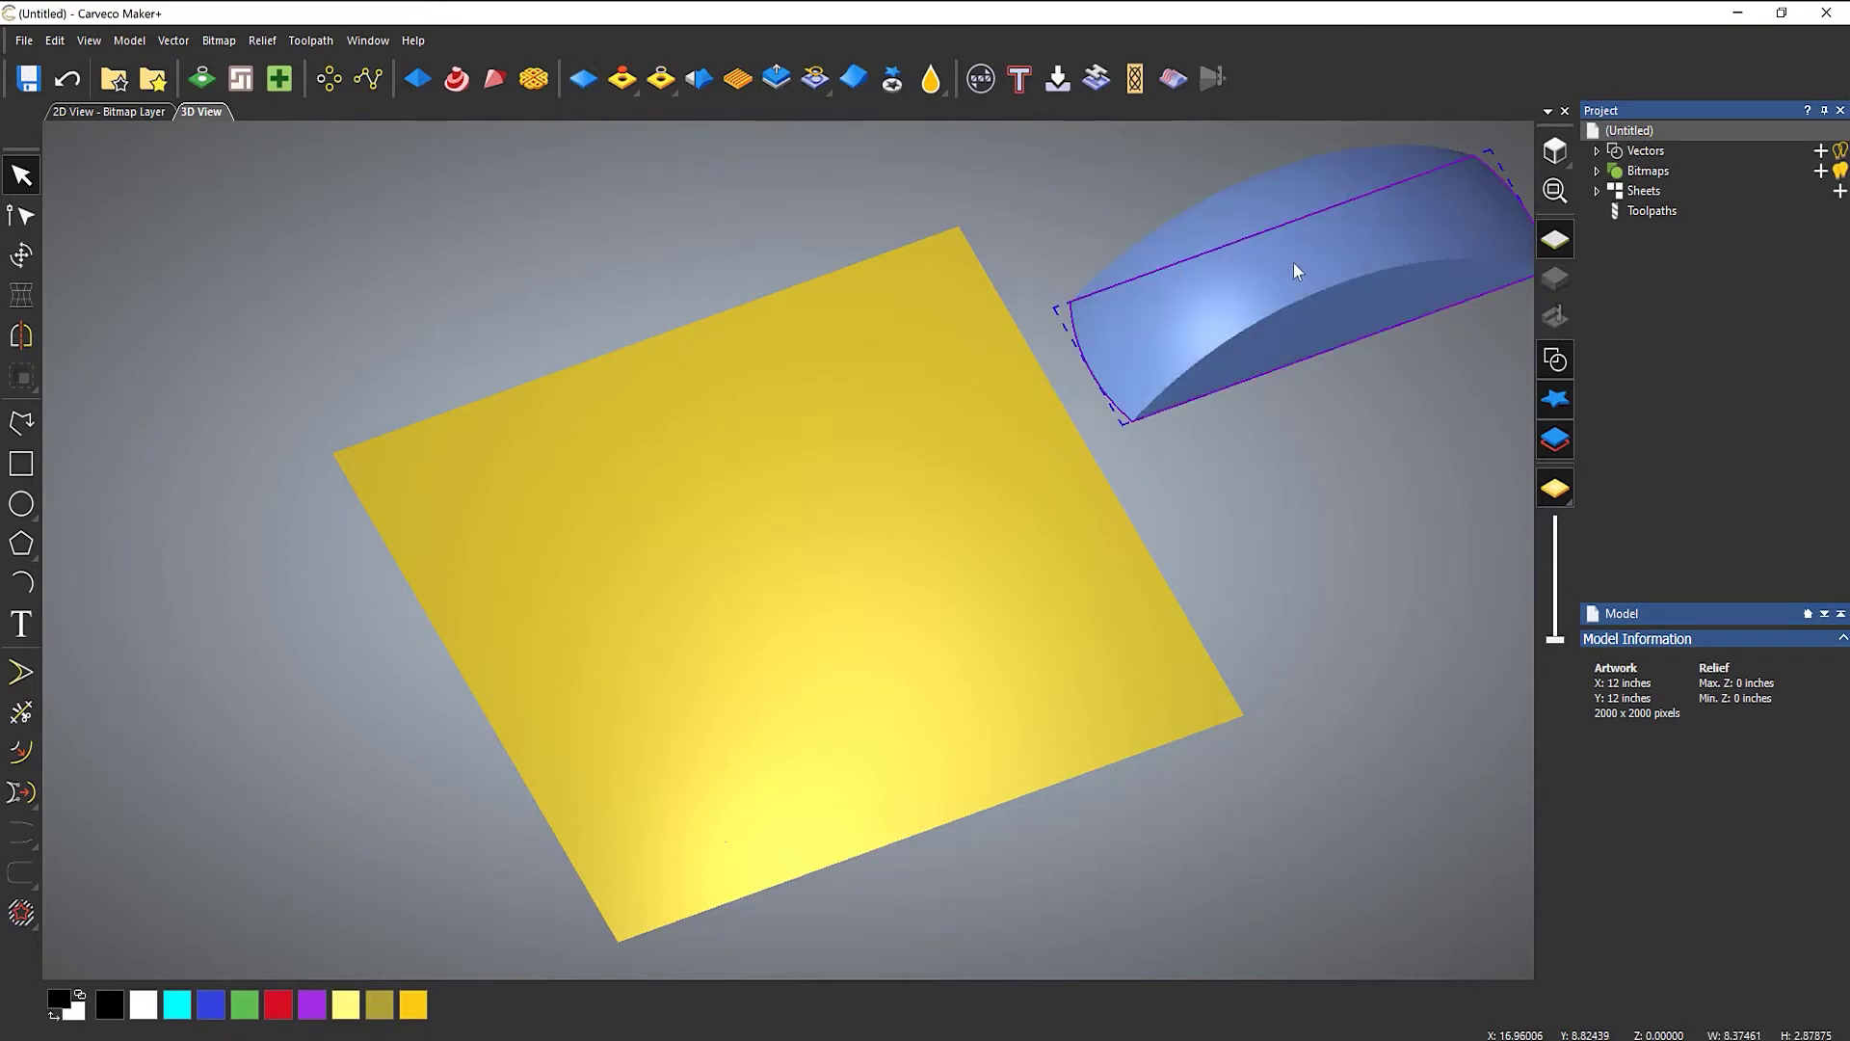
key(F9)
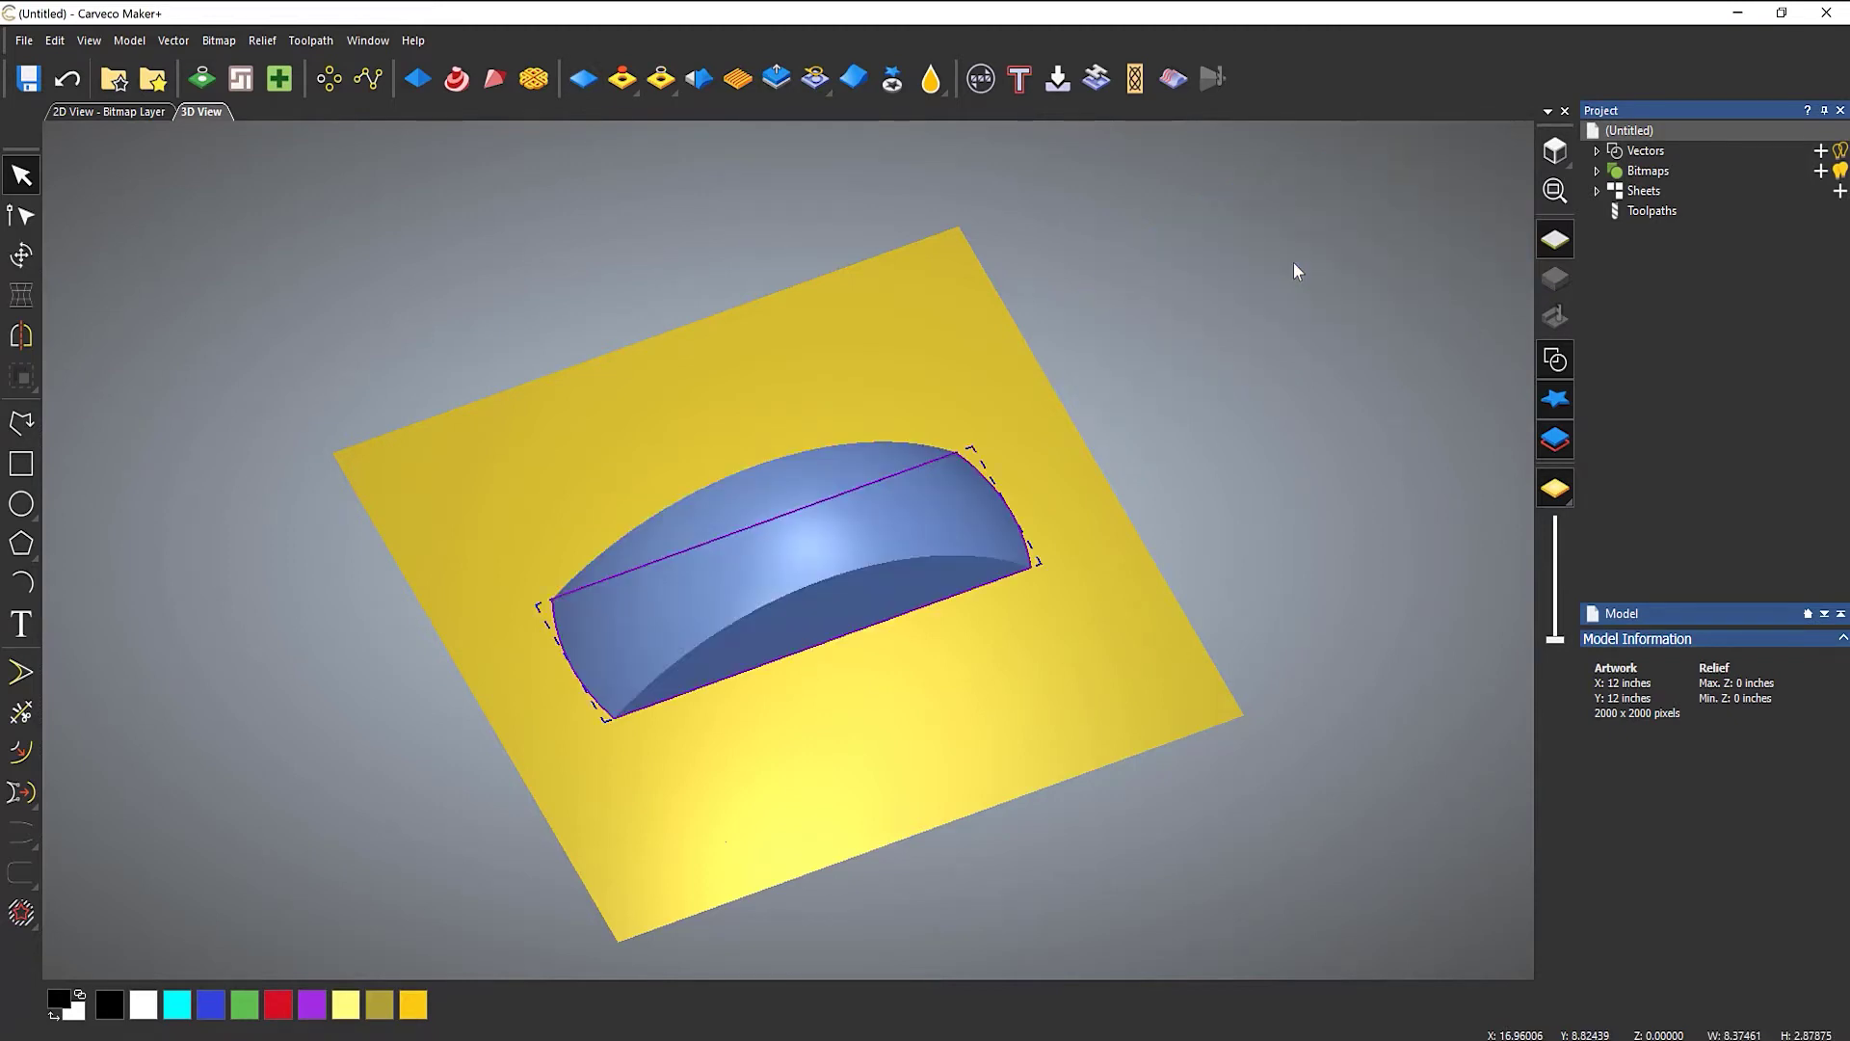
click(614, 505)
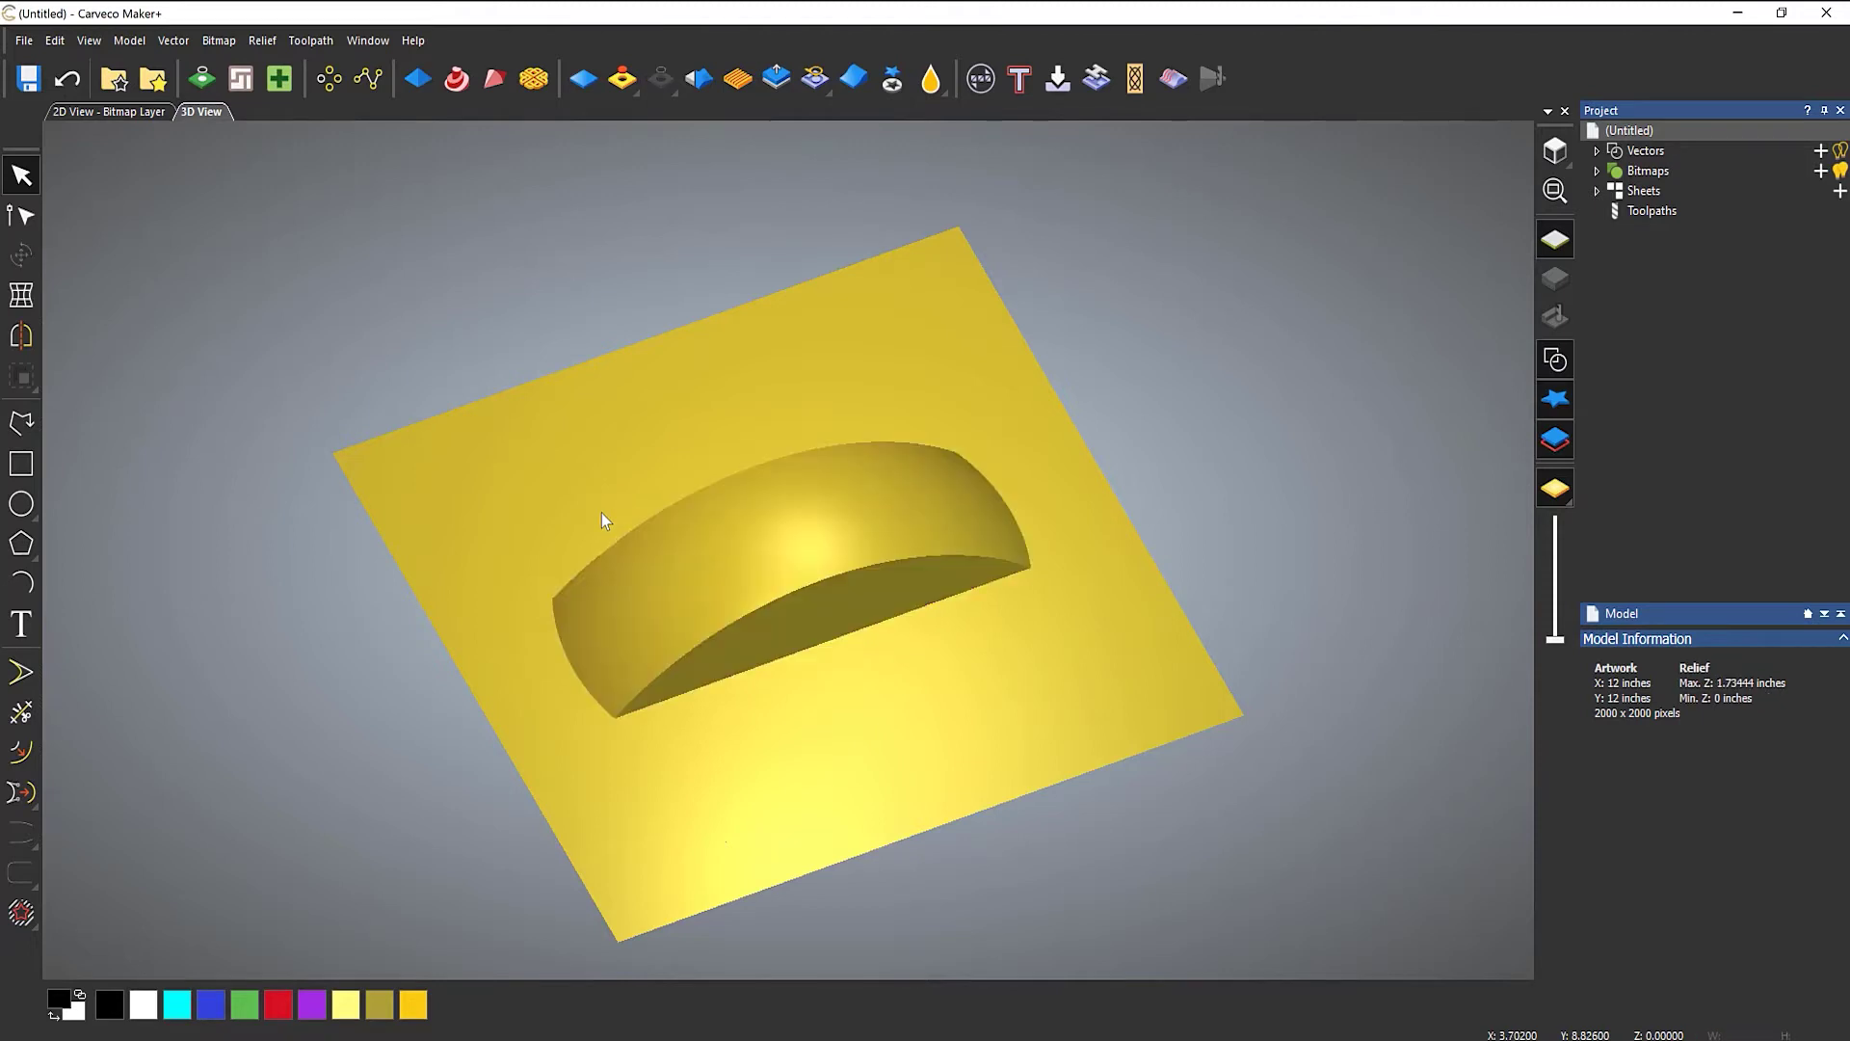
Clear the band from the artwork by resetting the relief to zero height.
mouse_move(850, 563)
mouse_down()
mouse_move(867, 640)
mouse_move(784, 876)
mouse_move(871, 573)
mouse_up()
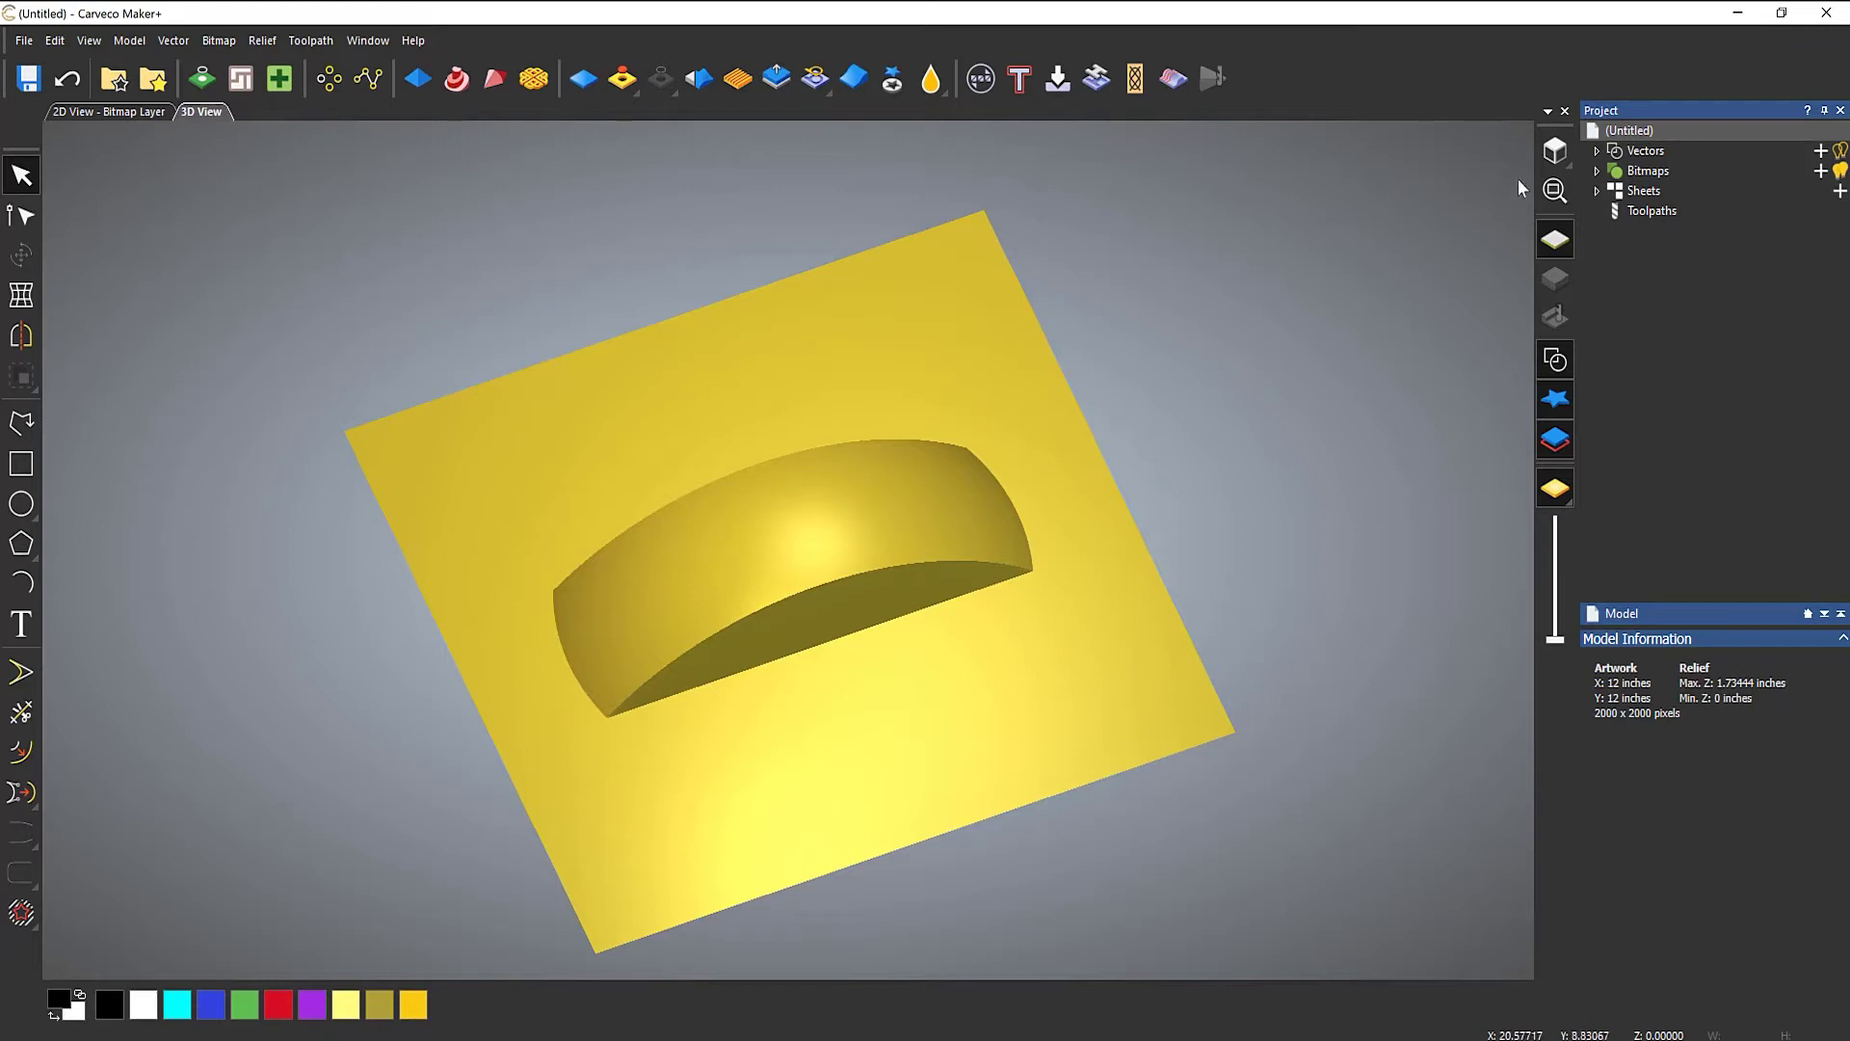
click(585, 79)
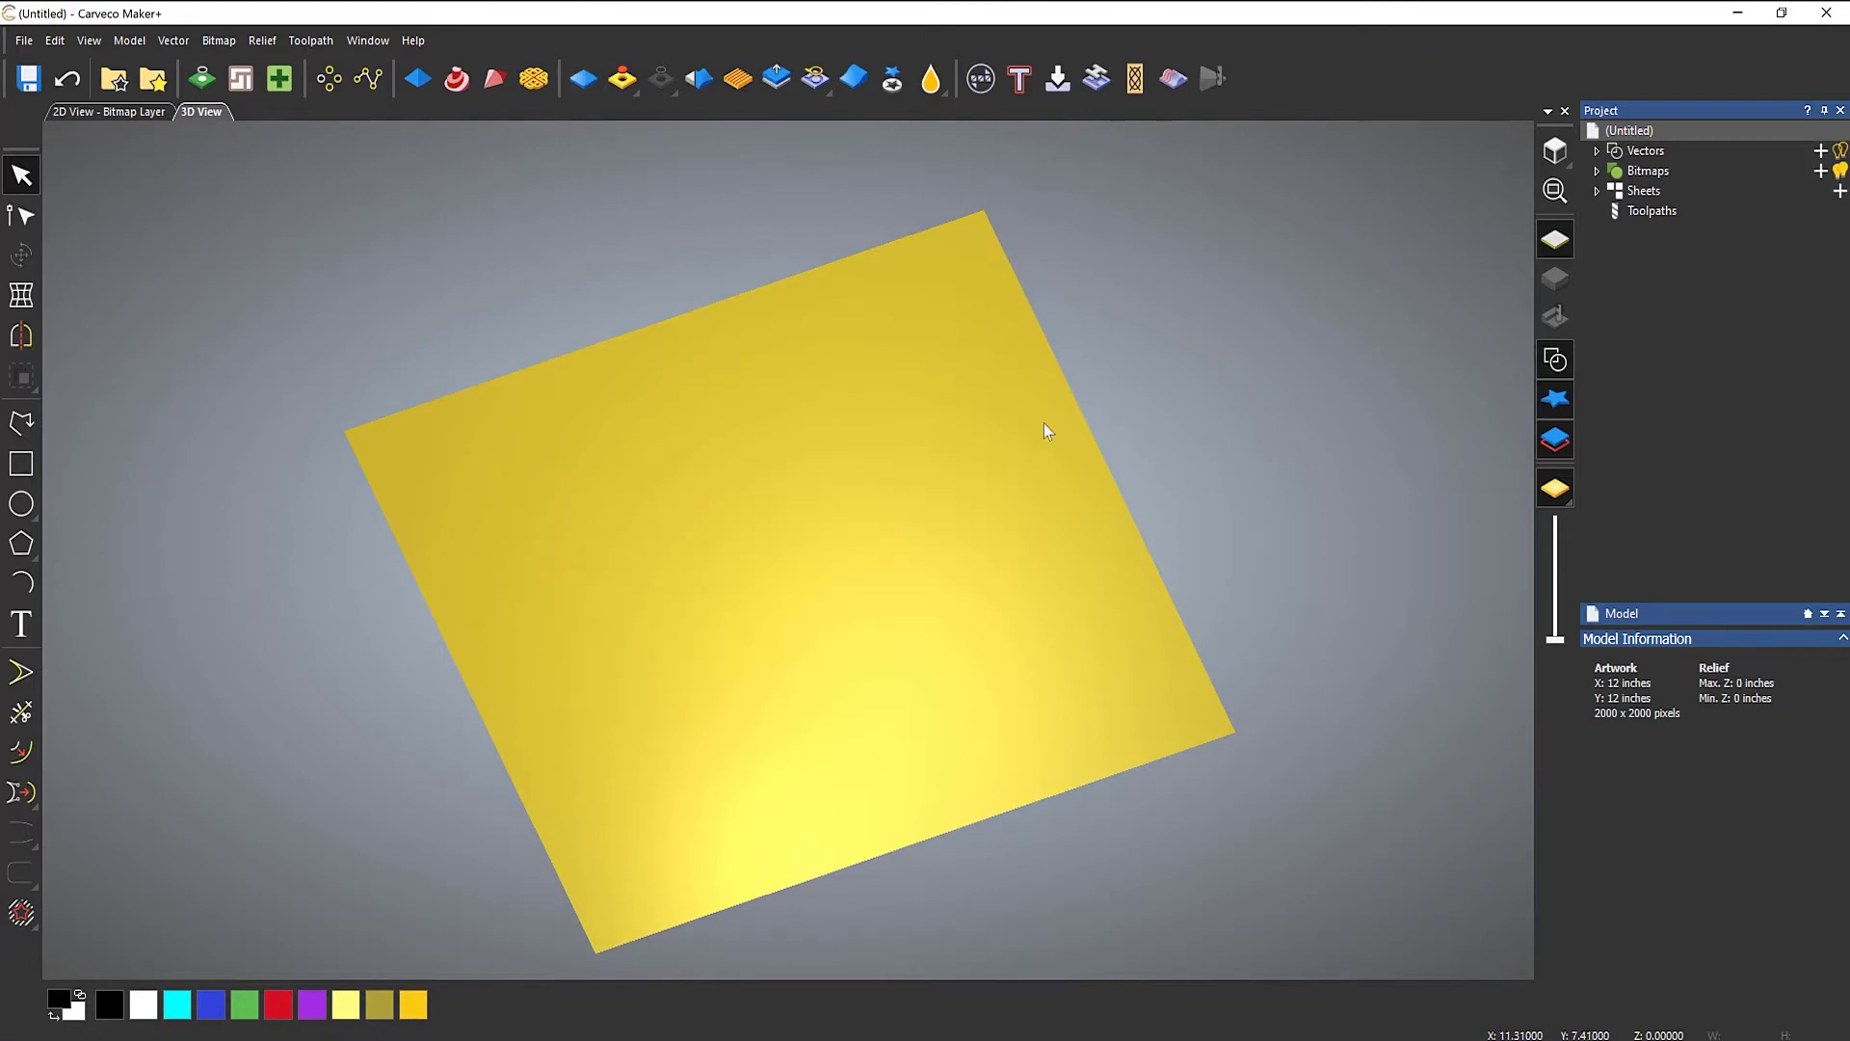
click(1555, 150)
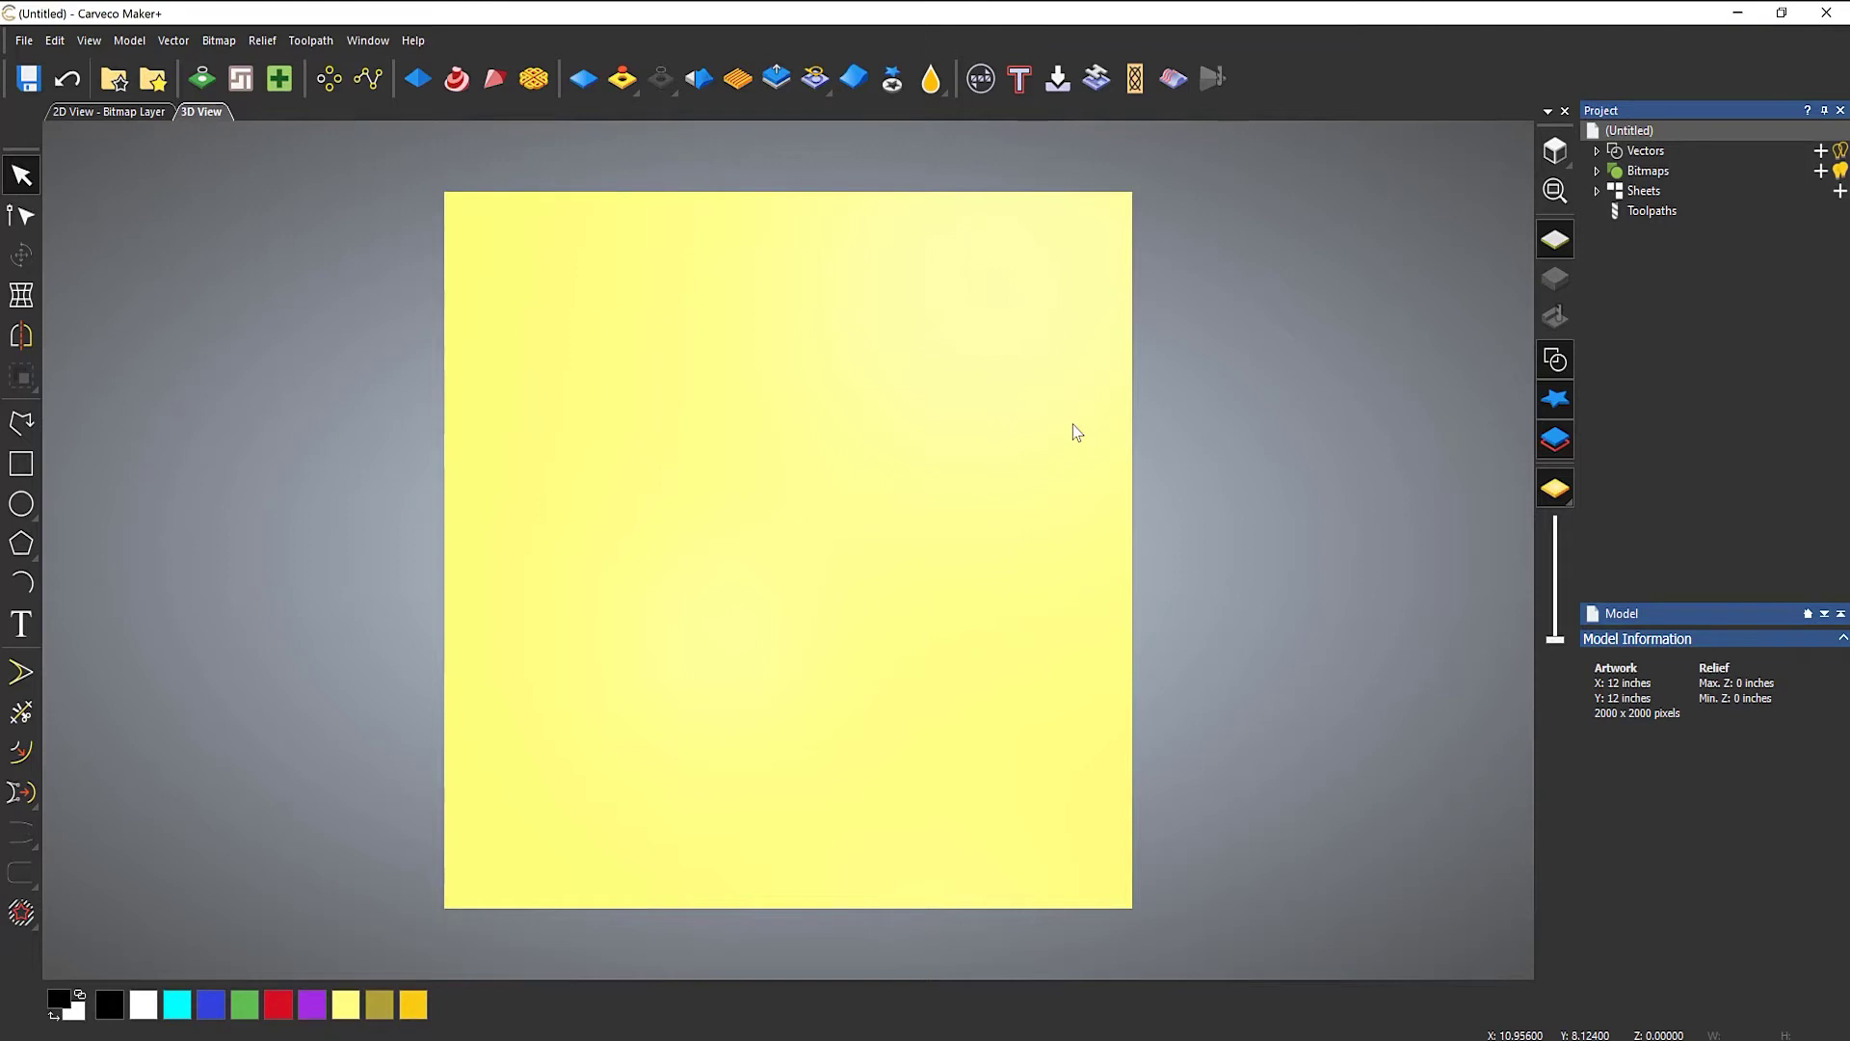
Open the Relief Clipart Library and browse the models in the Animals library.
click(164, 86)
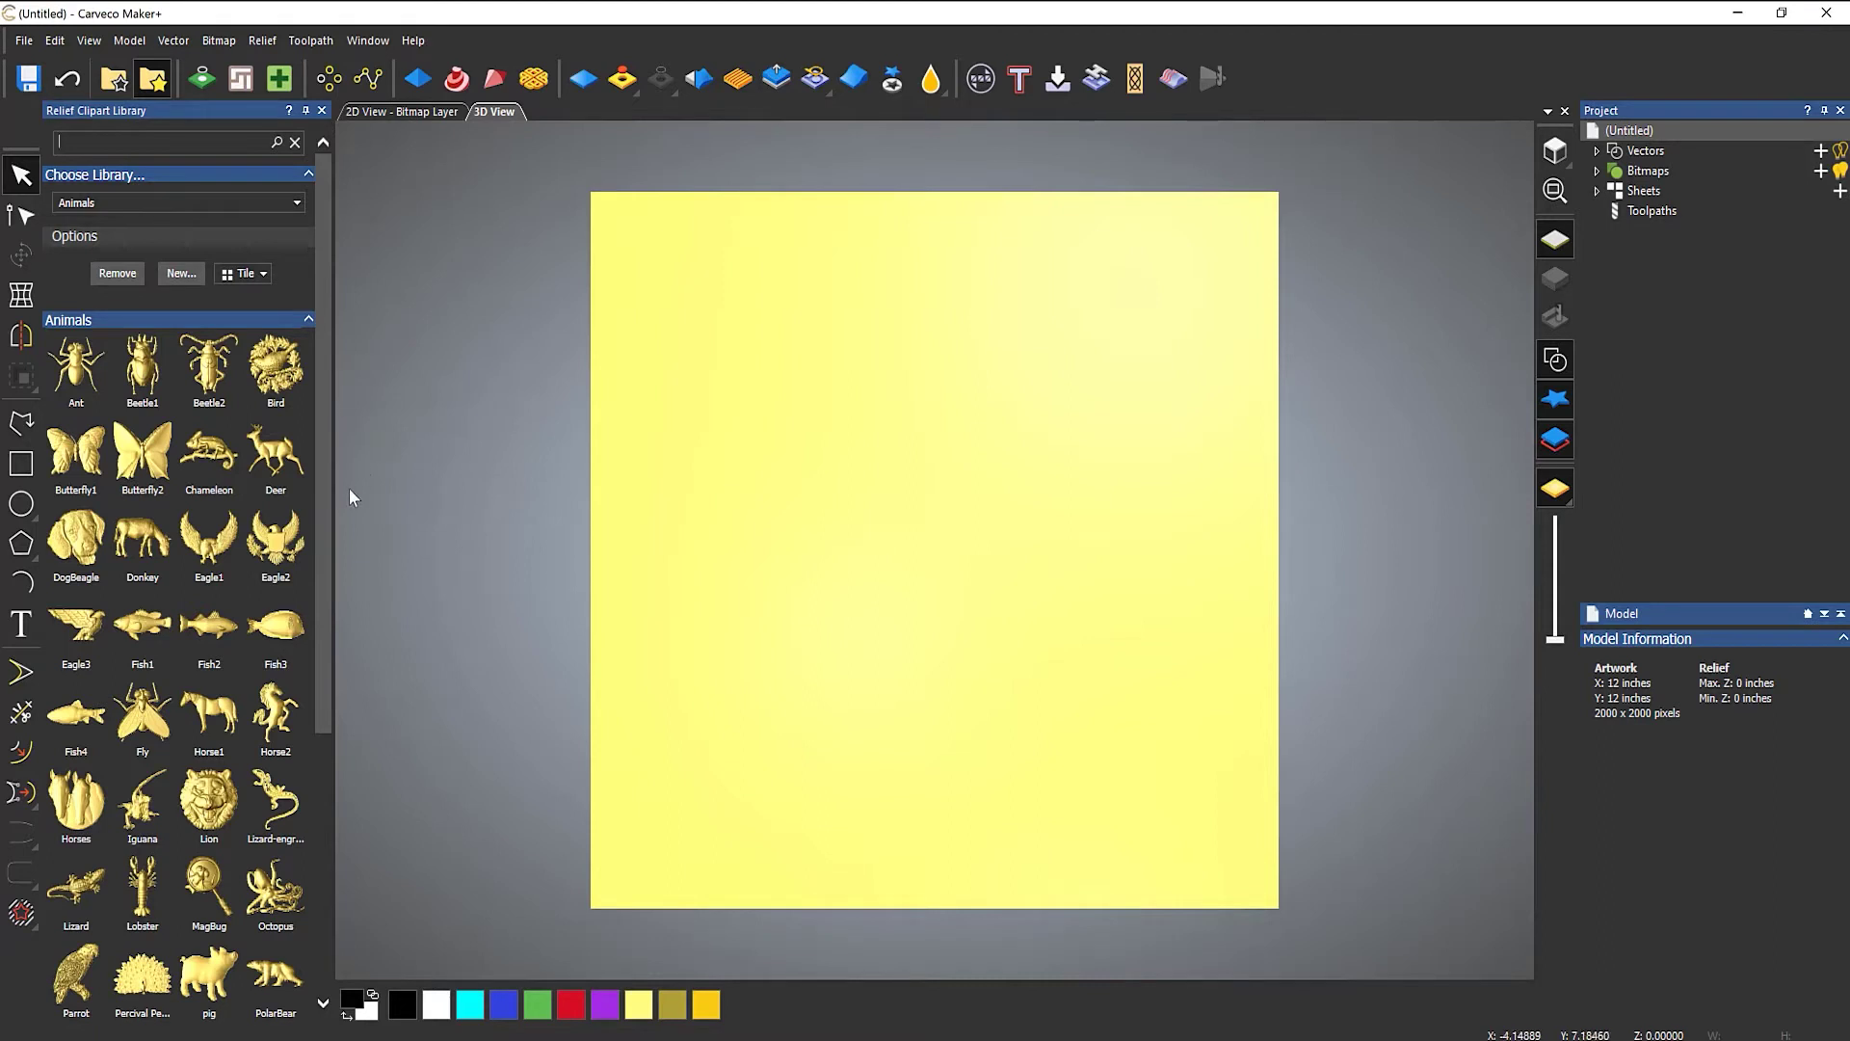
drag(325, 476, 328, 692)
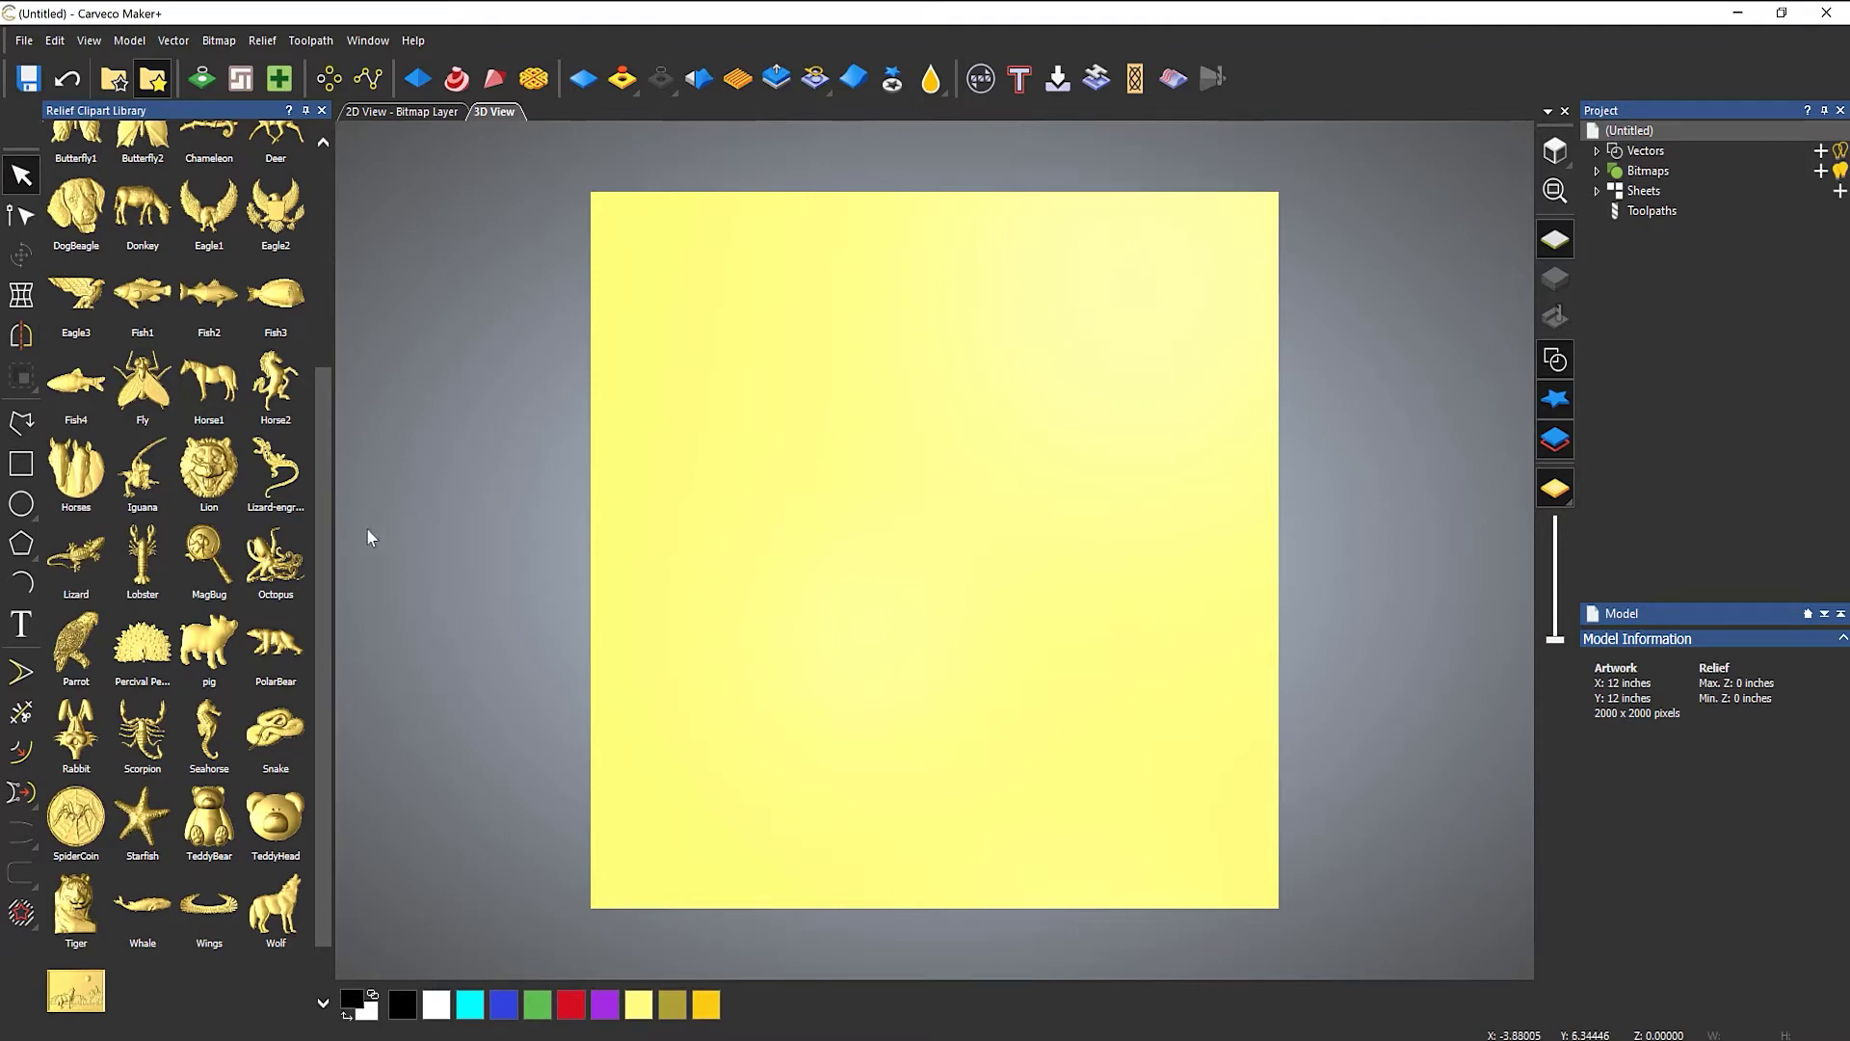
drag(326, 505, 321, 322)
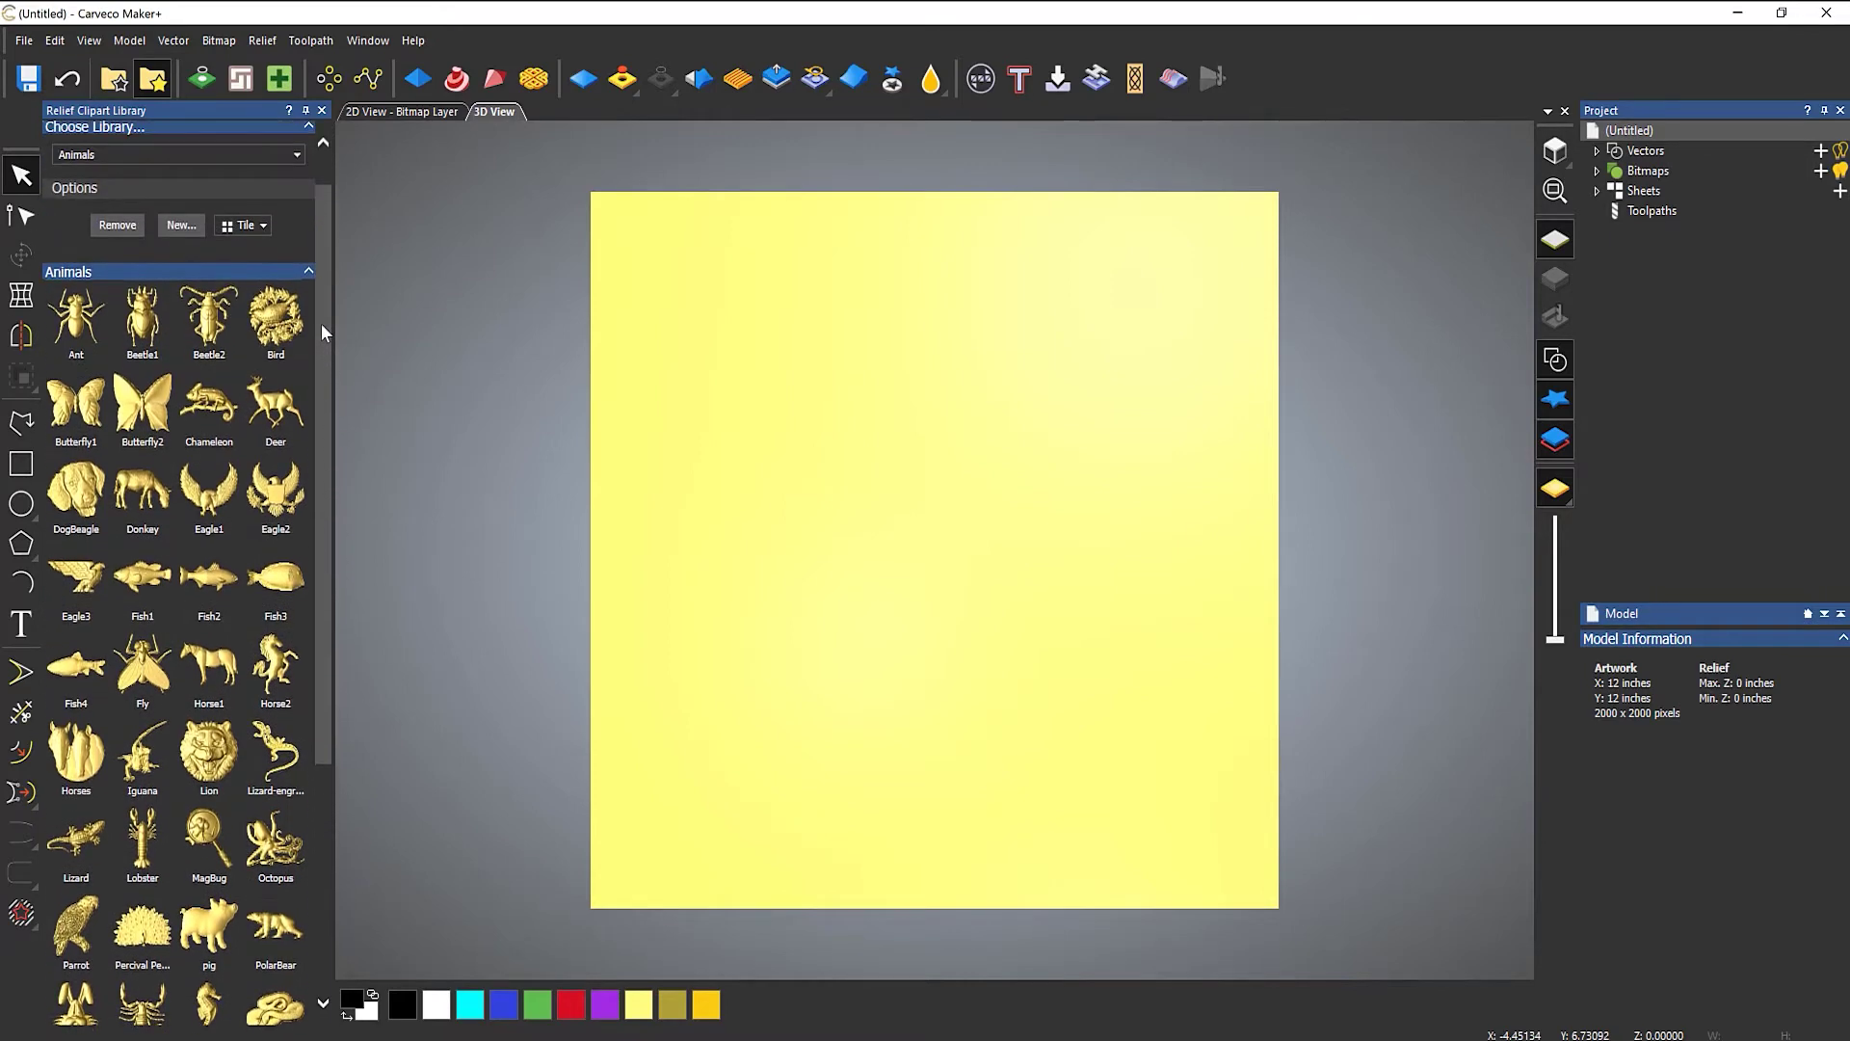
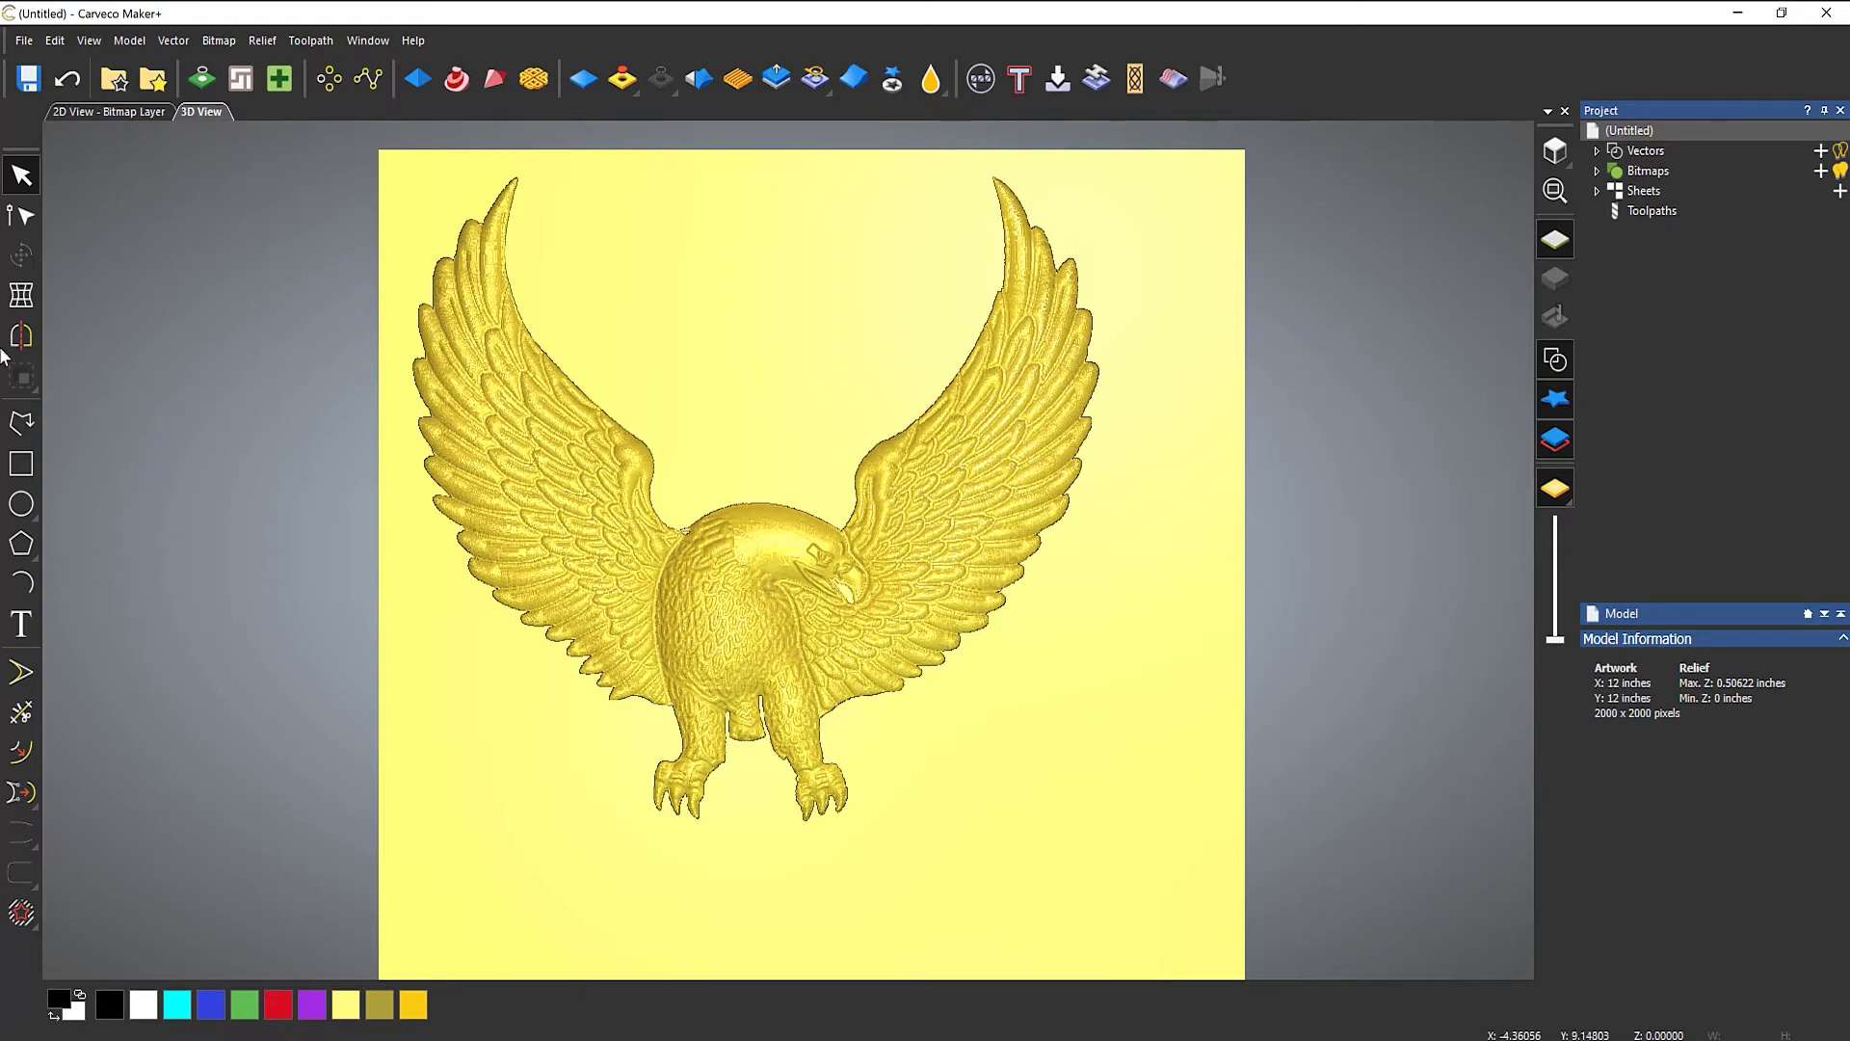
Start a smooth polyline from the outer edge of the eagle's left wing, around its tip and down towards the shoulder.
click(29, 422)
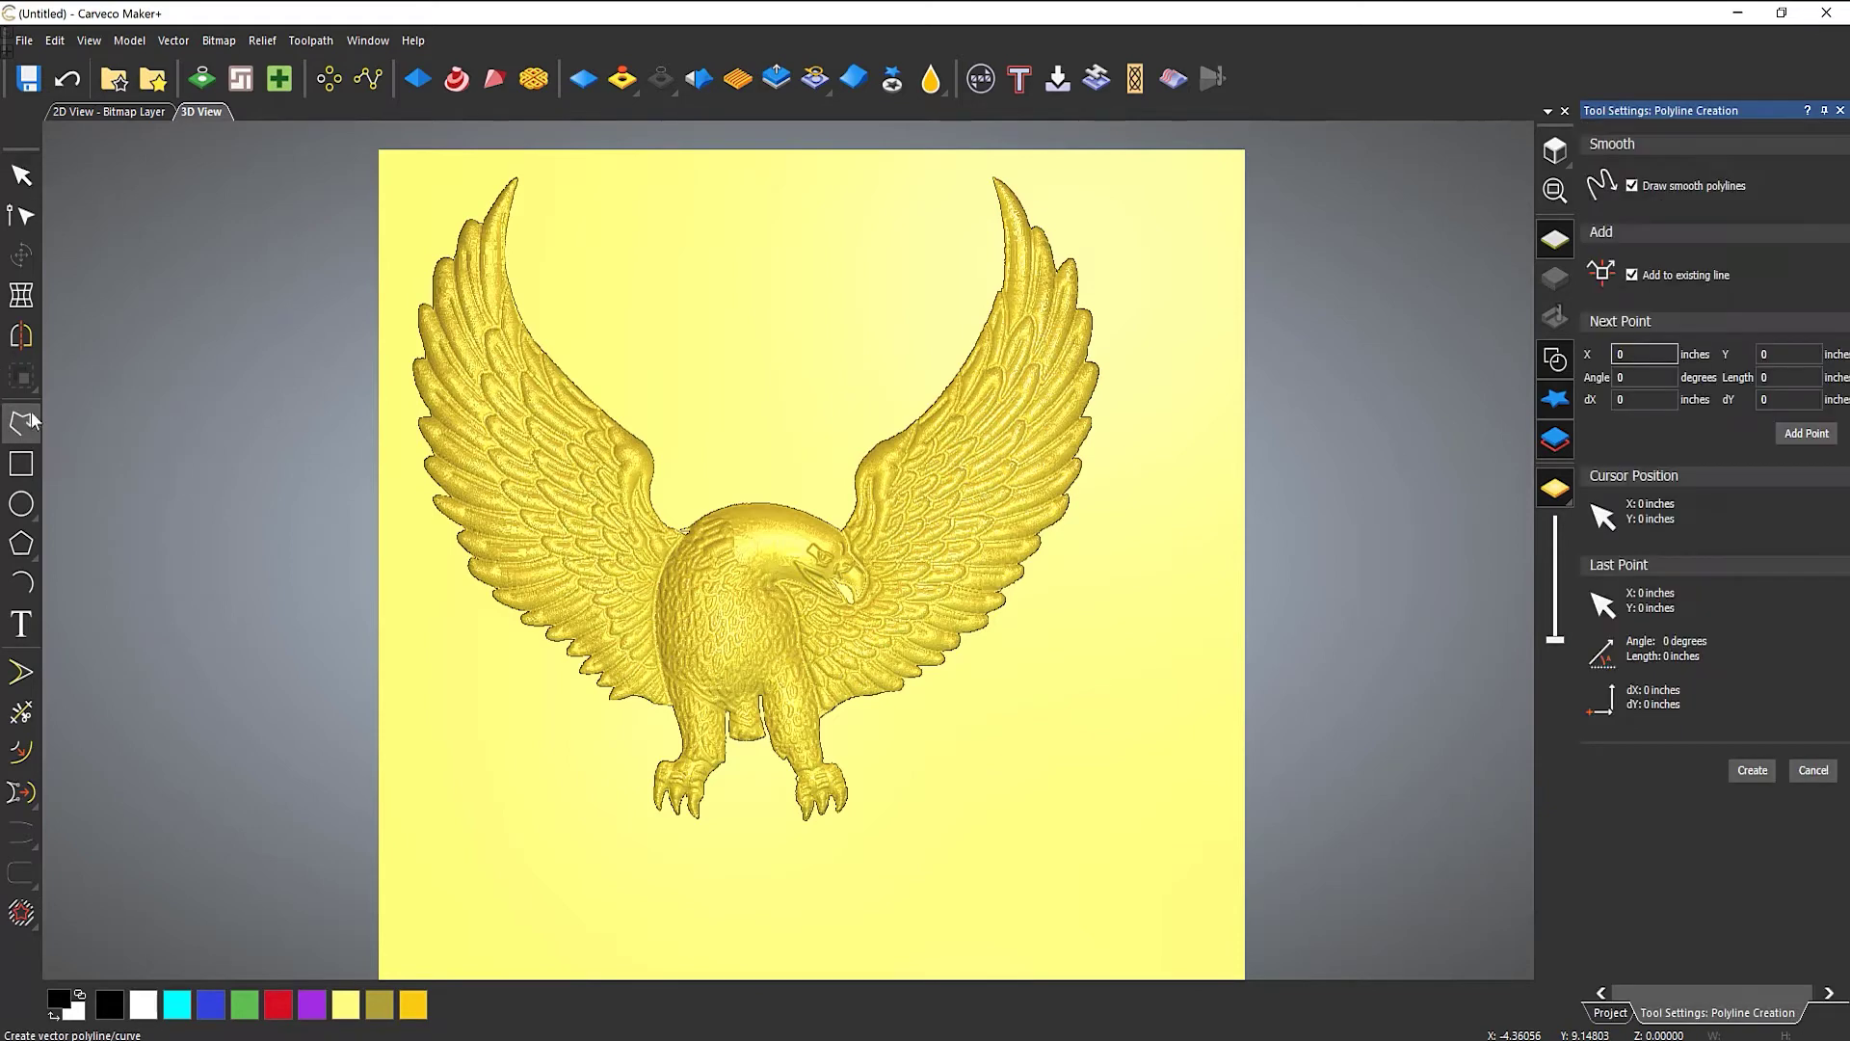
click(391, 474)
click(387, 286)
click(437, 165)
click(548, 153)
click(610, 292)
click(678, 460)
click(686, 495)
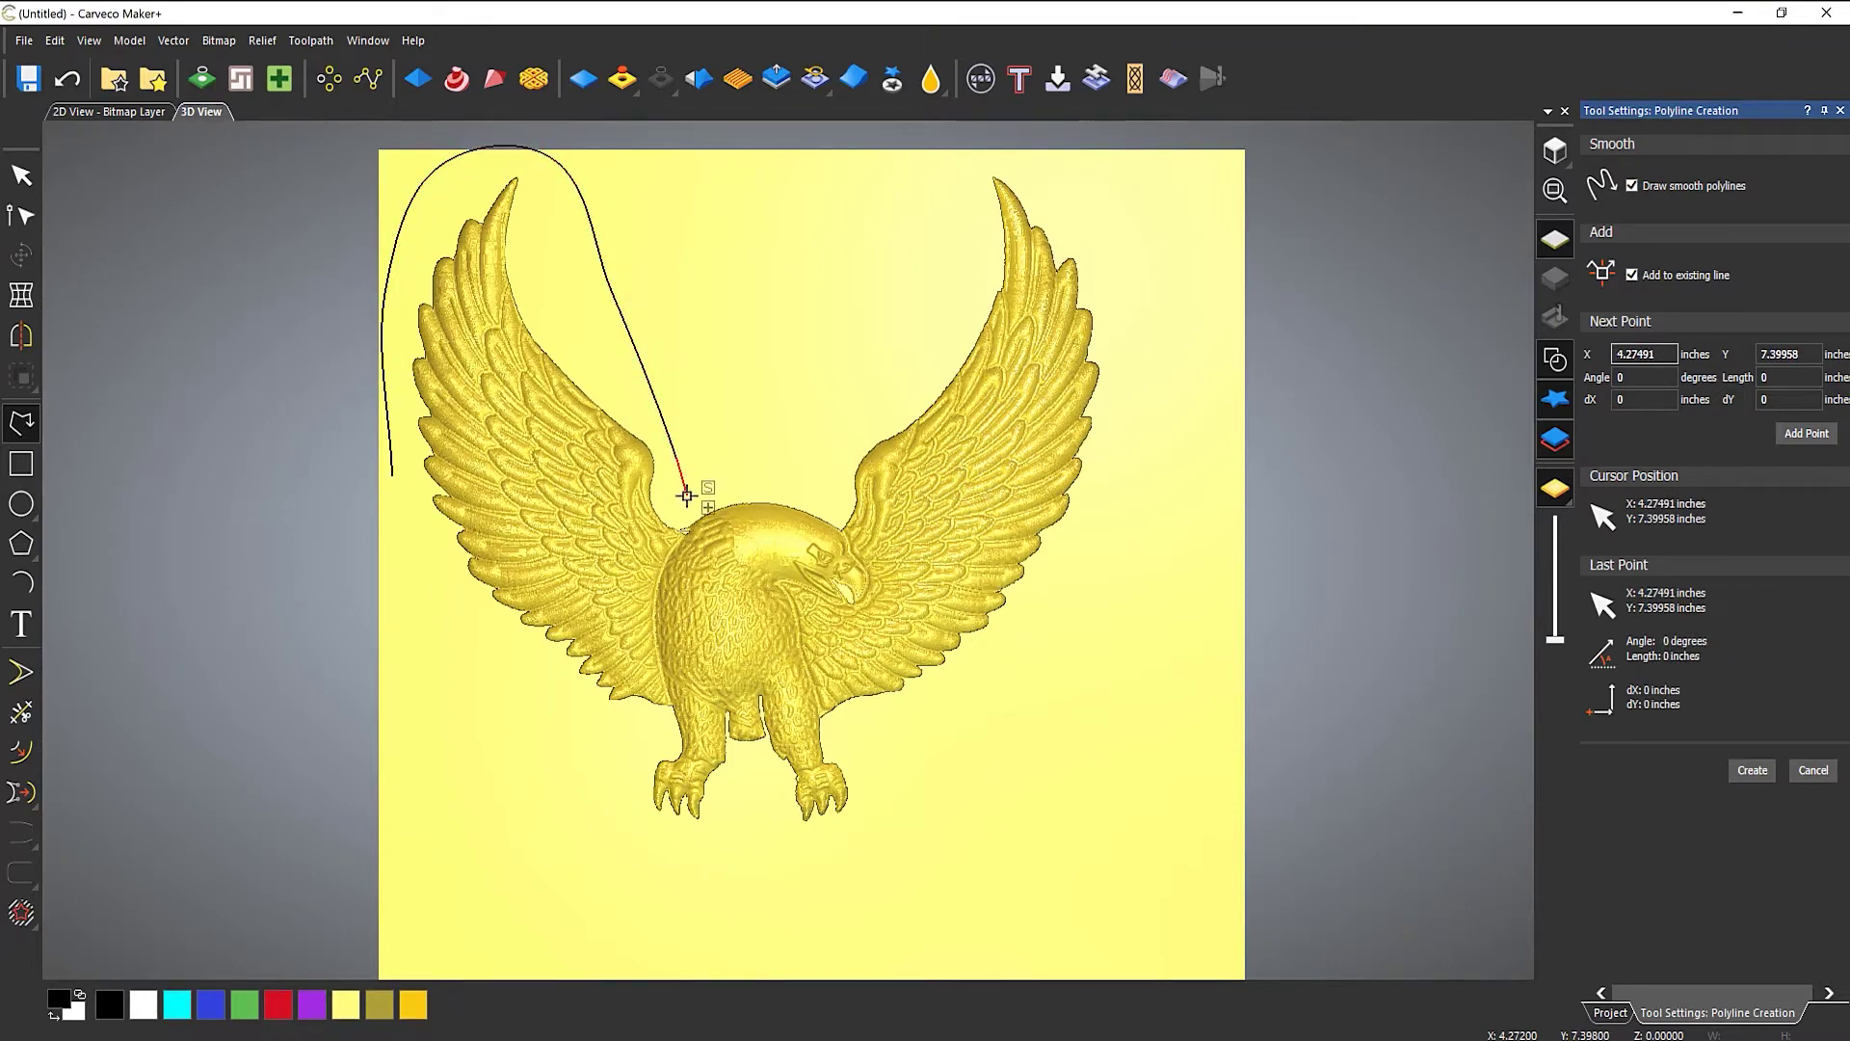
Continue the polyline along the eagle's shoulder and body edge, and close it below the wing, about 4.27 by 7.81 inches overall.
scroll(685, 511, up, 2)
click(672, 482)
click(679, 493)
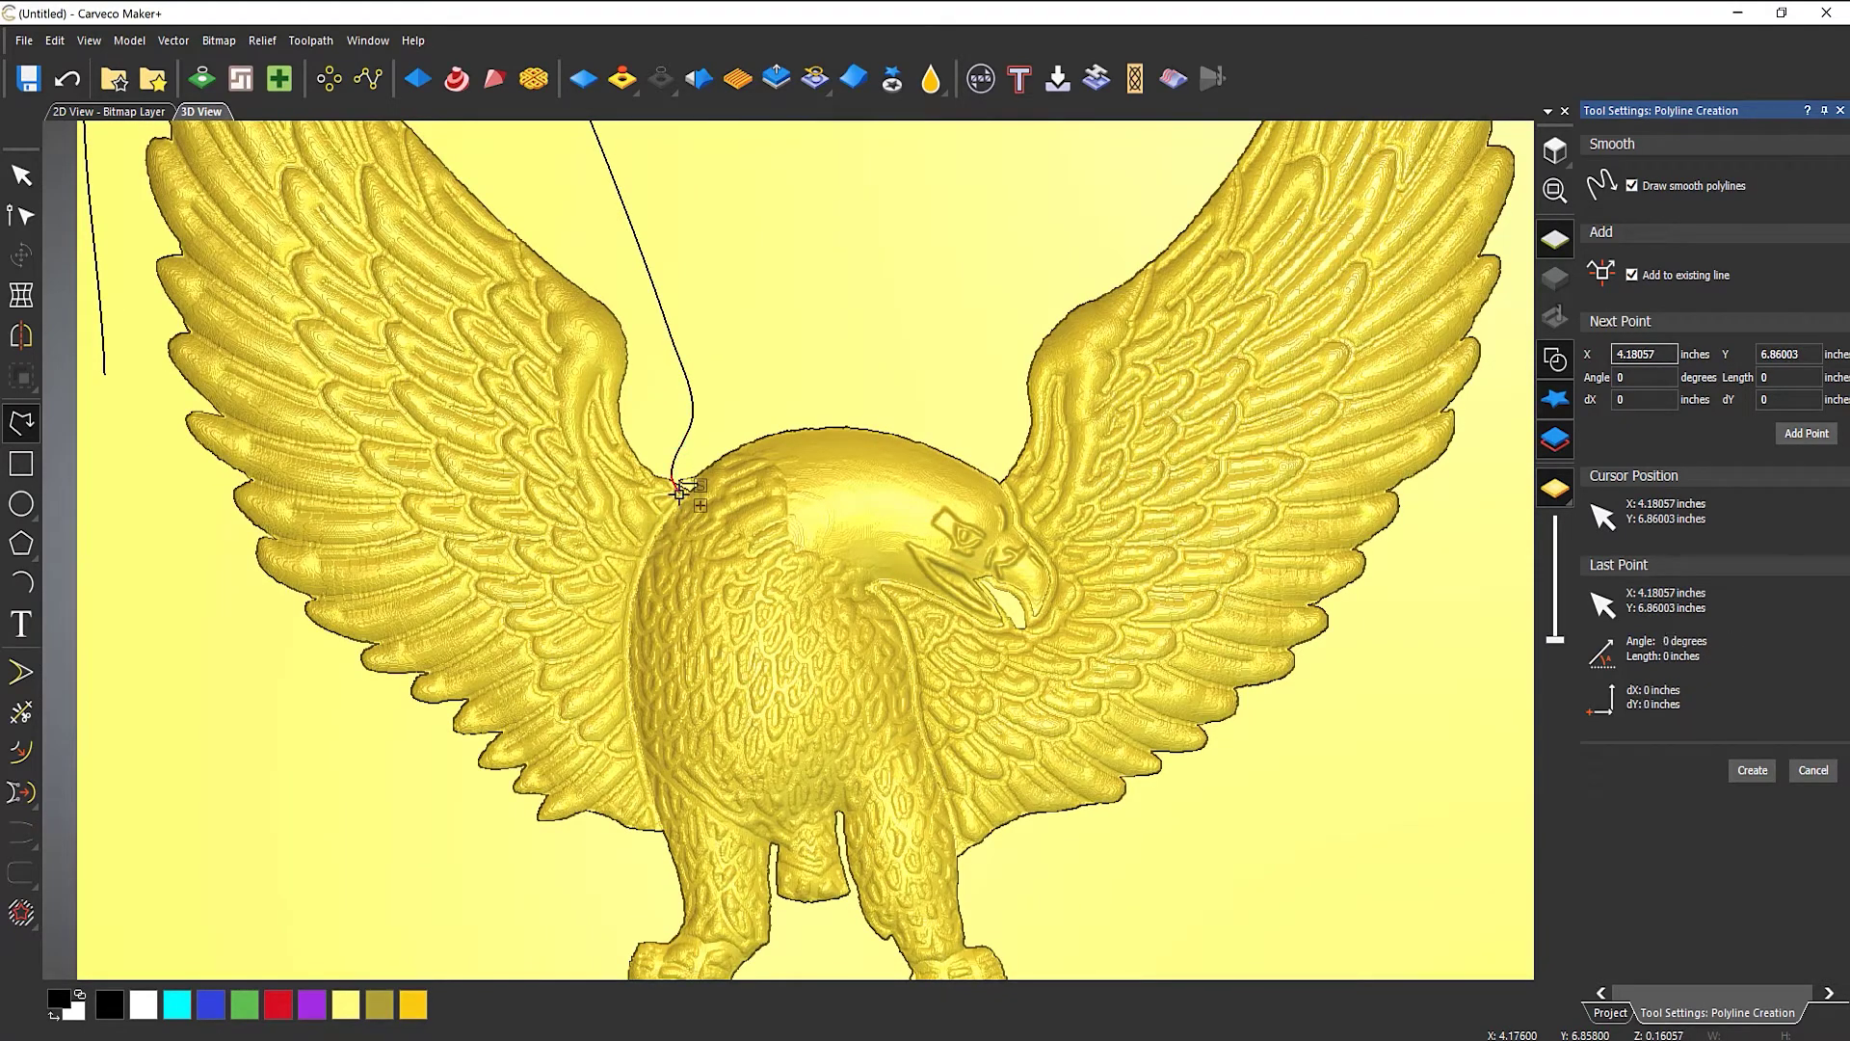
click(655, 536)
click(631, 592)
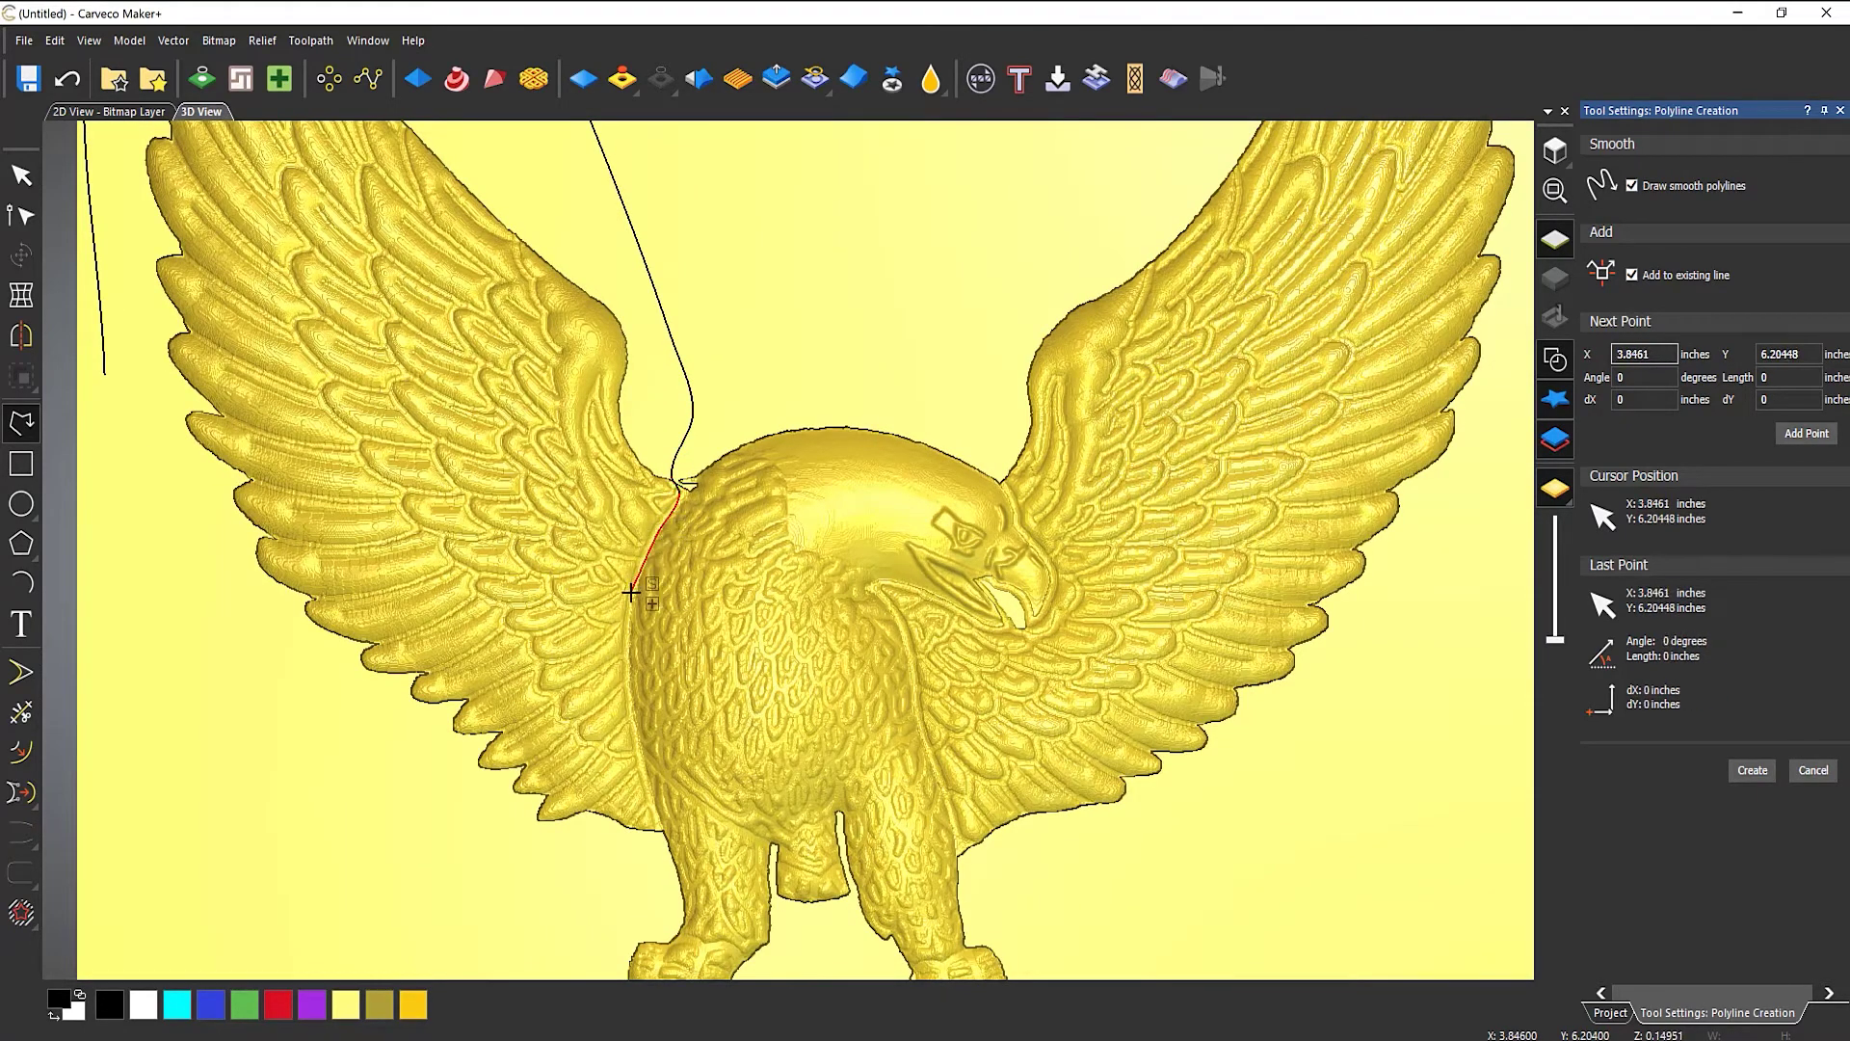
click(629, 672)
click(651, 794)
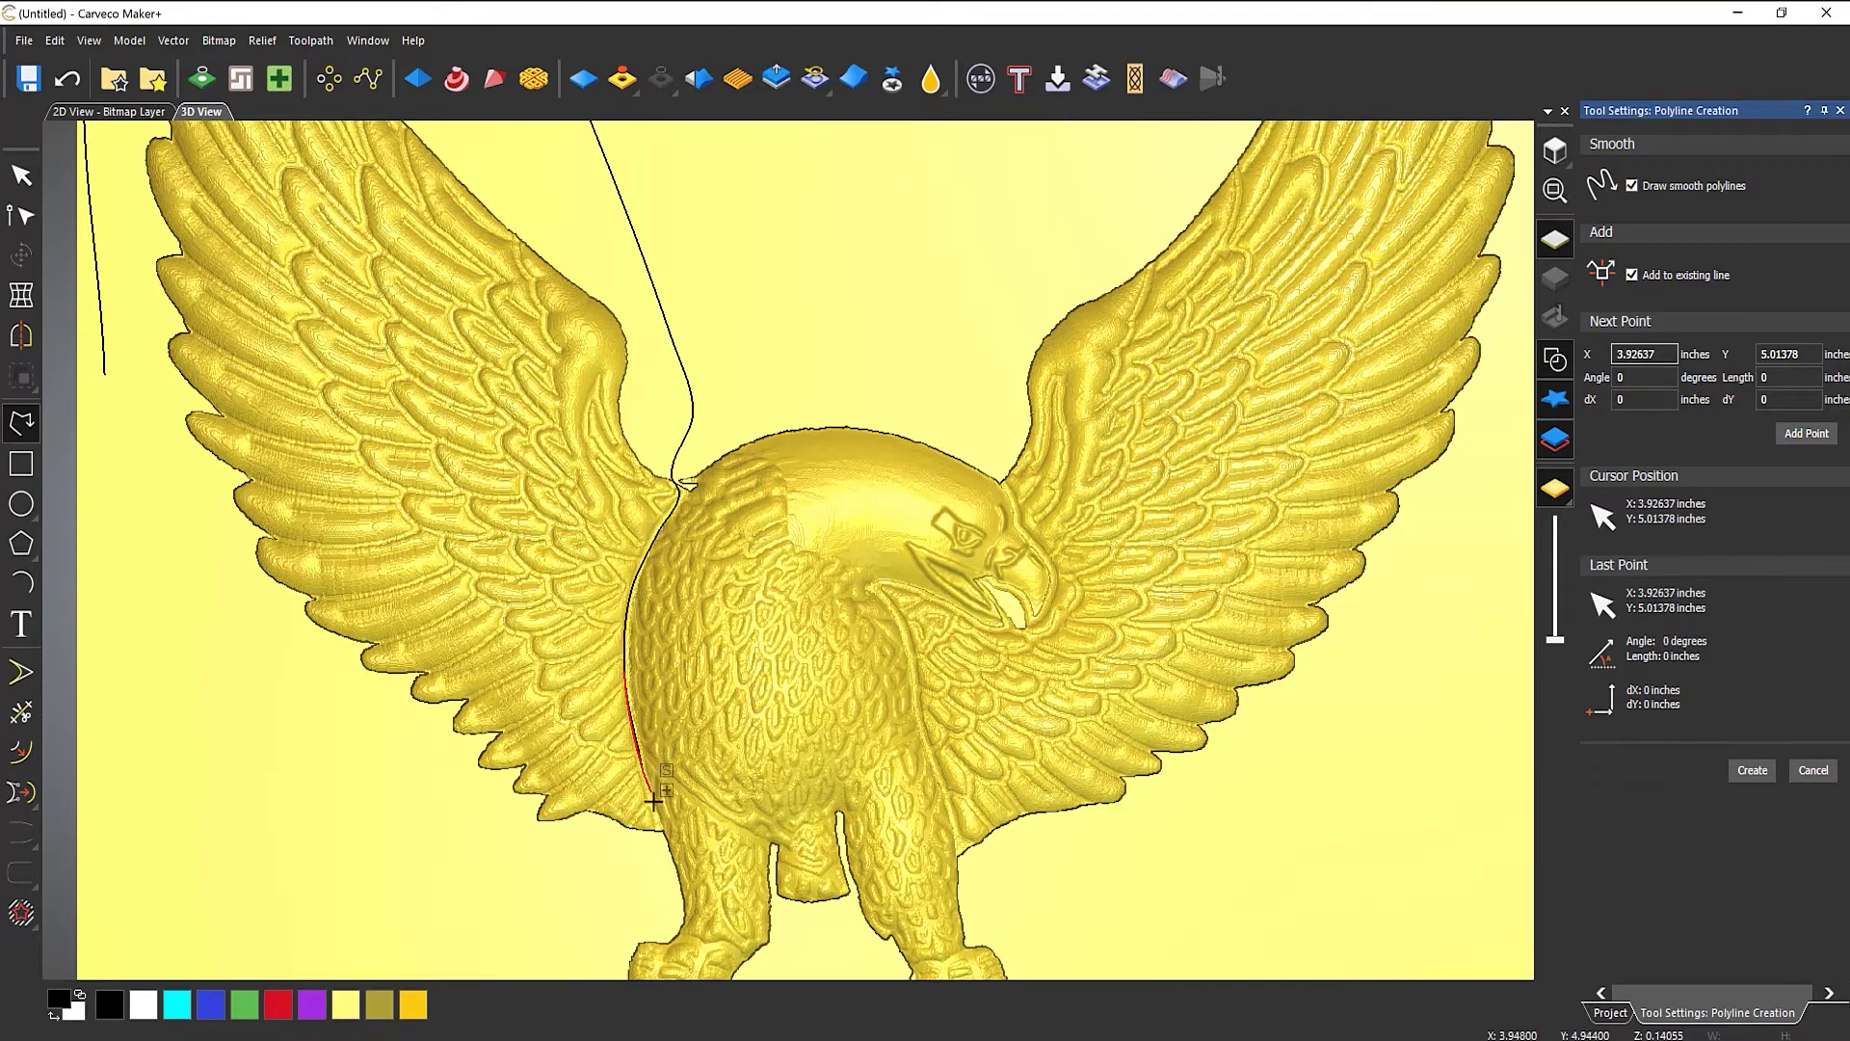
click(663, 832)
click(329, 816)
click(103, 378)
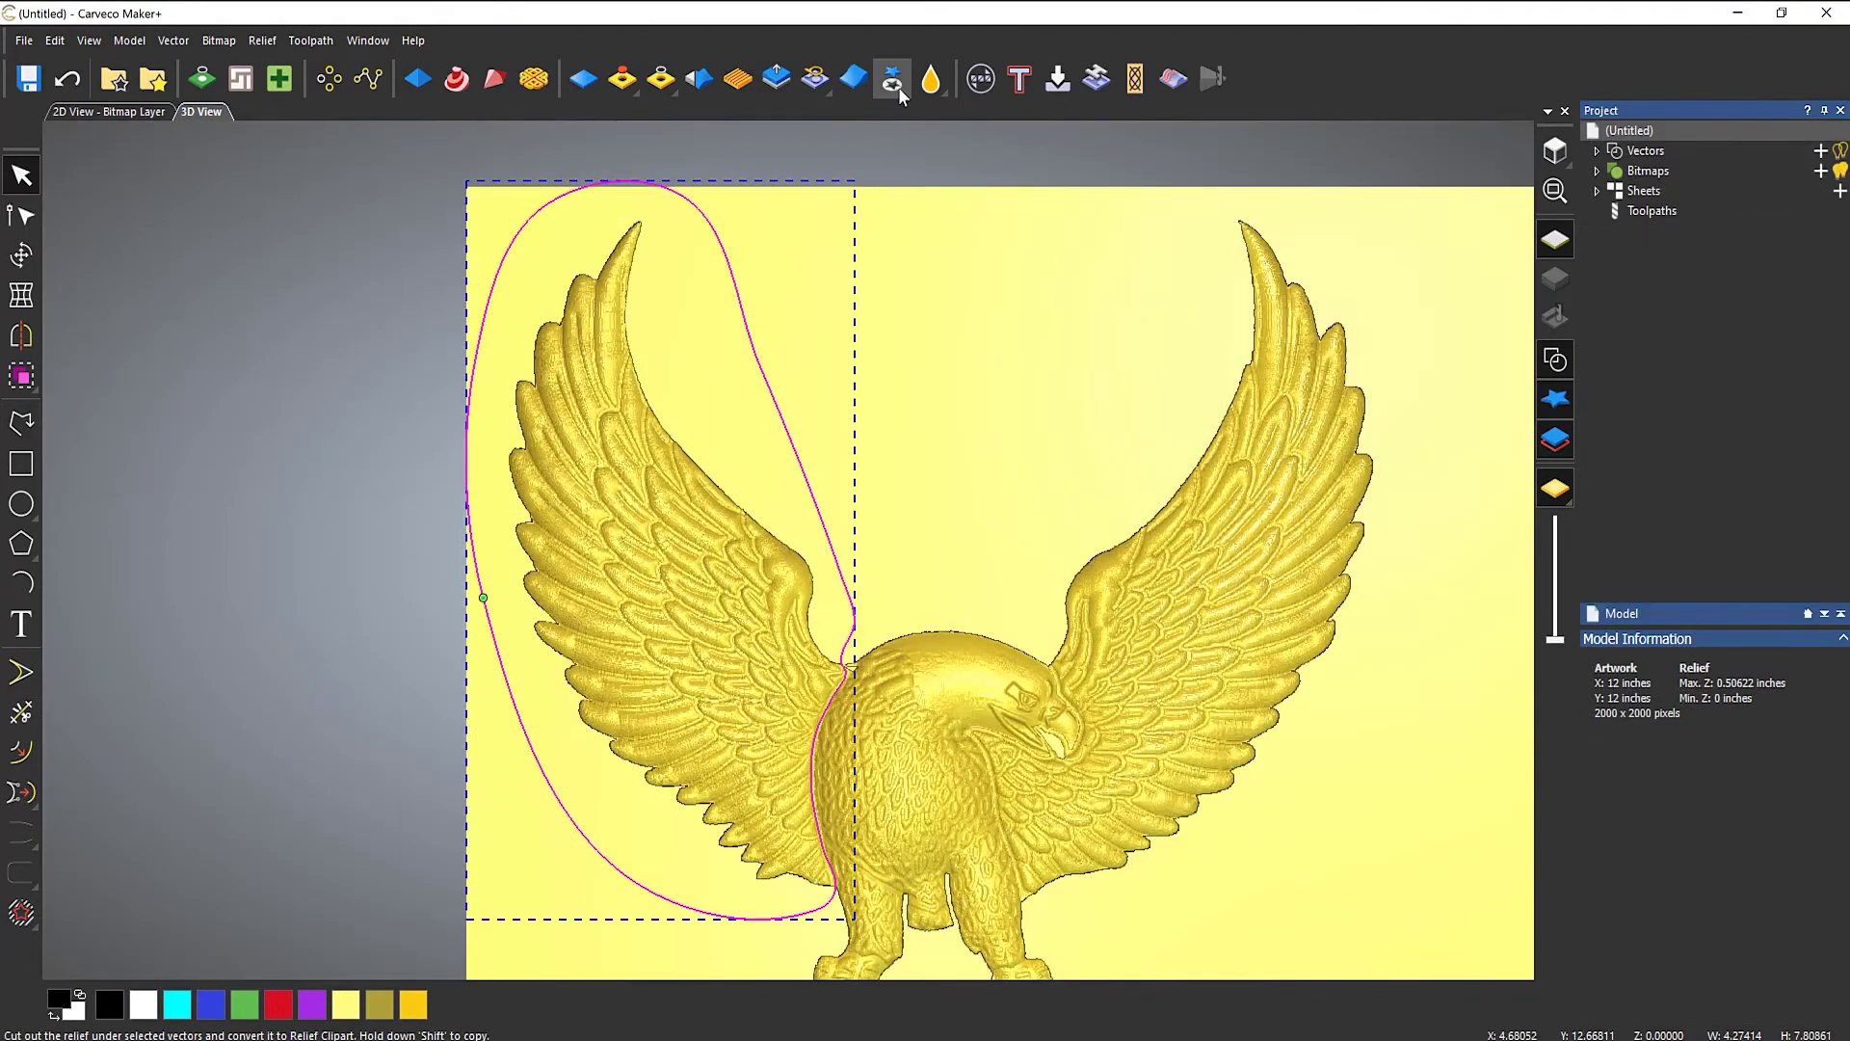
Cut the enclosed wing out as relief clipart and move it off the artwork beyond its upper-left corner.
click(898, 86)
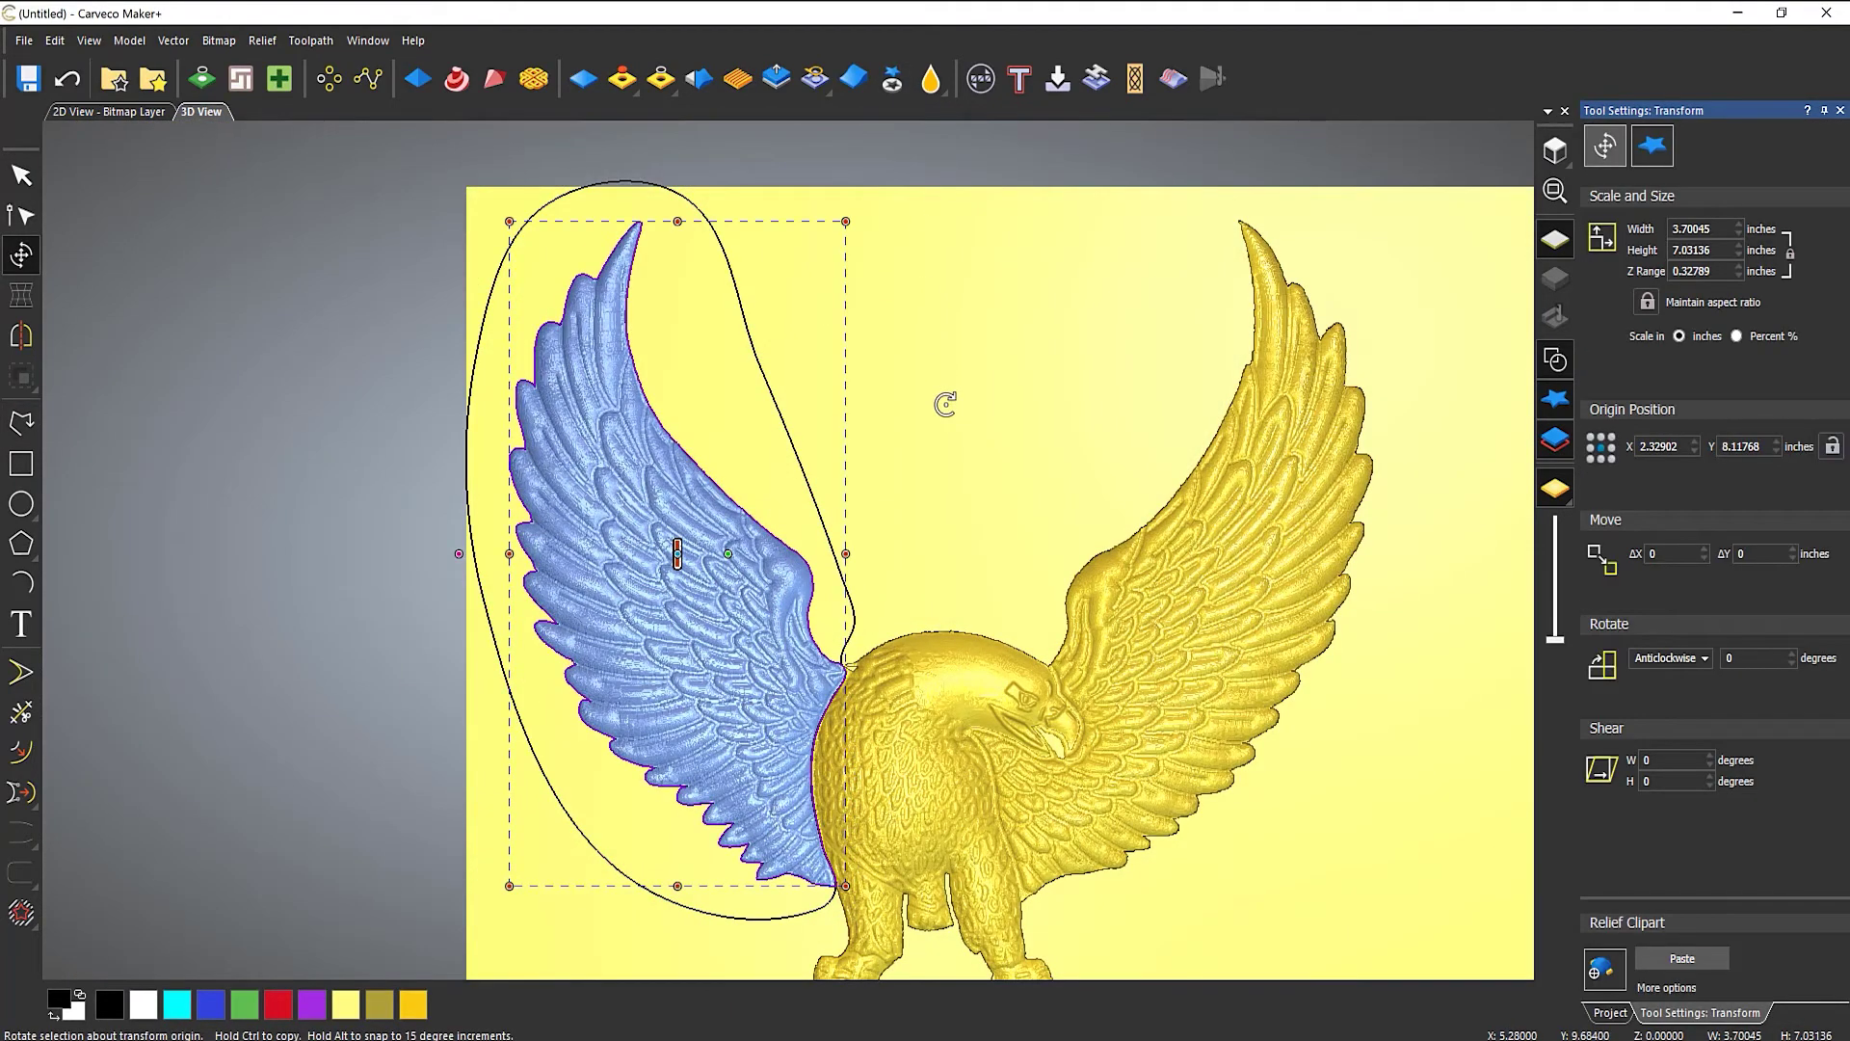
drag(766, 665, 309, 301)
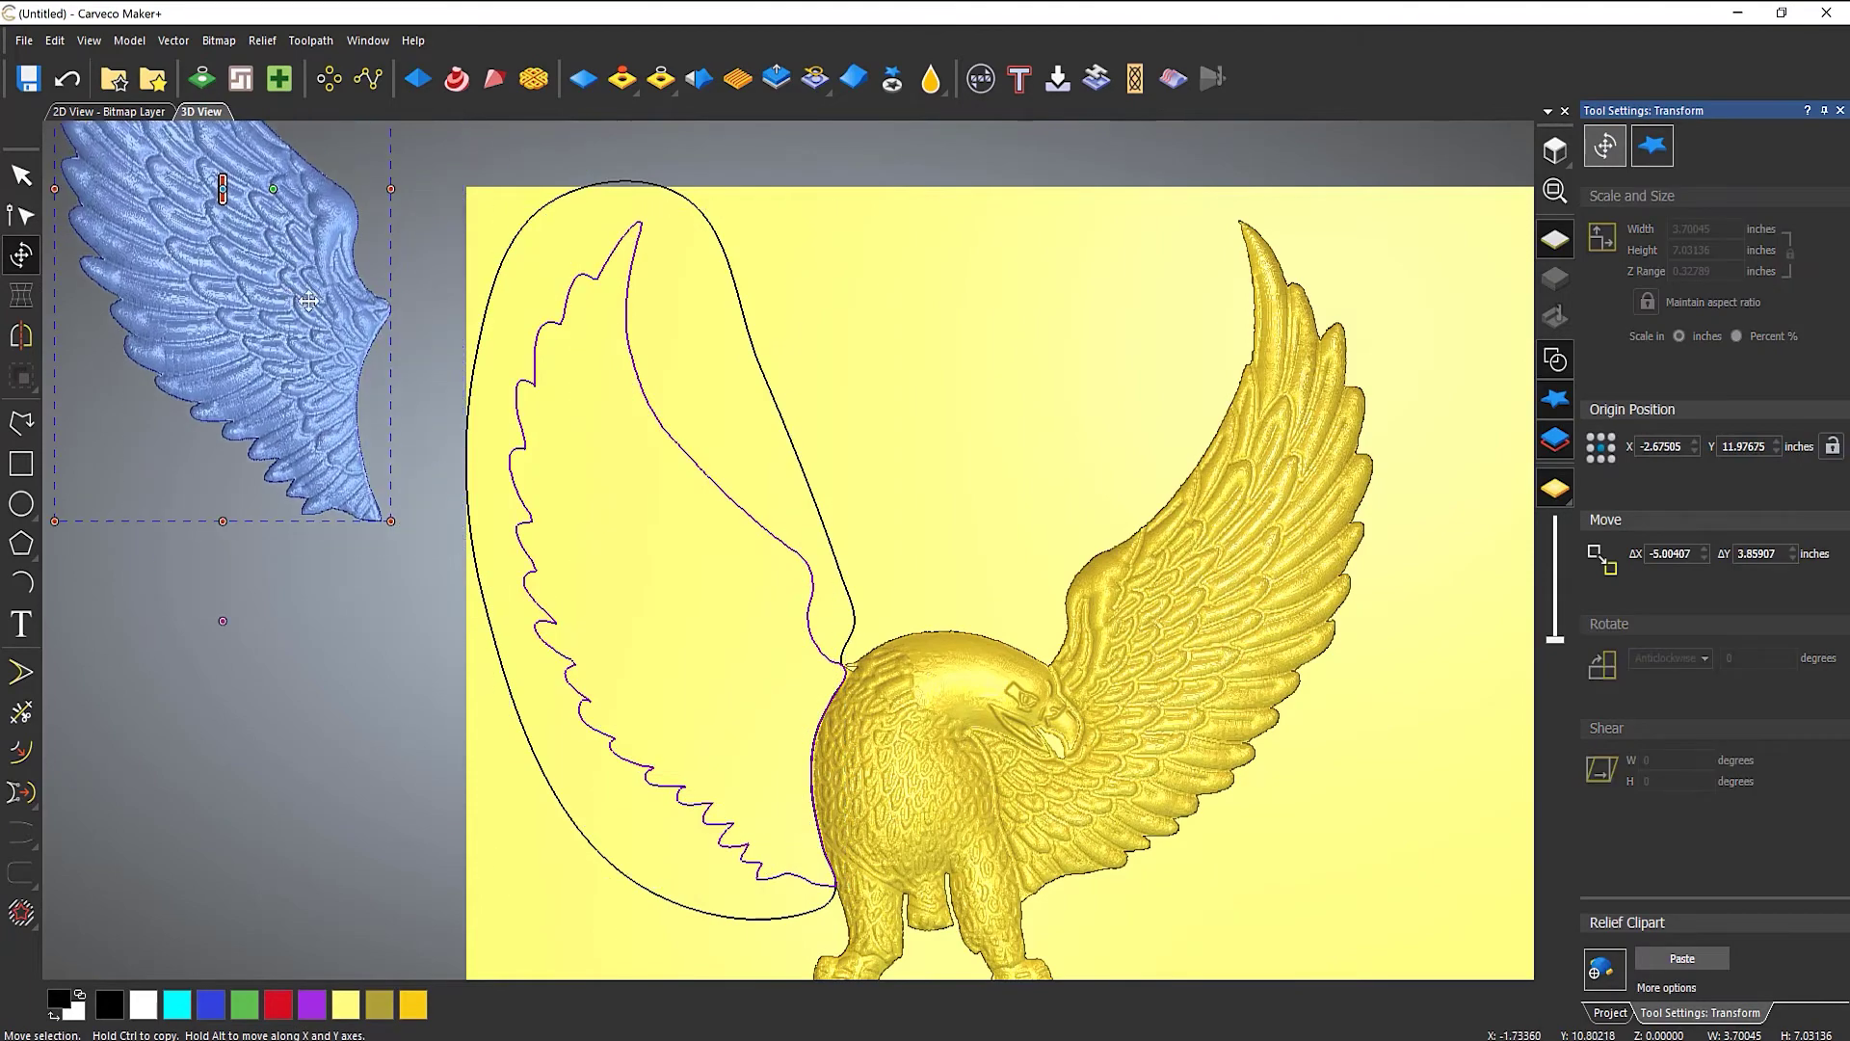
scroll(685, 536, down, 4)
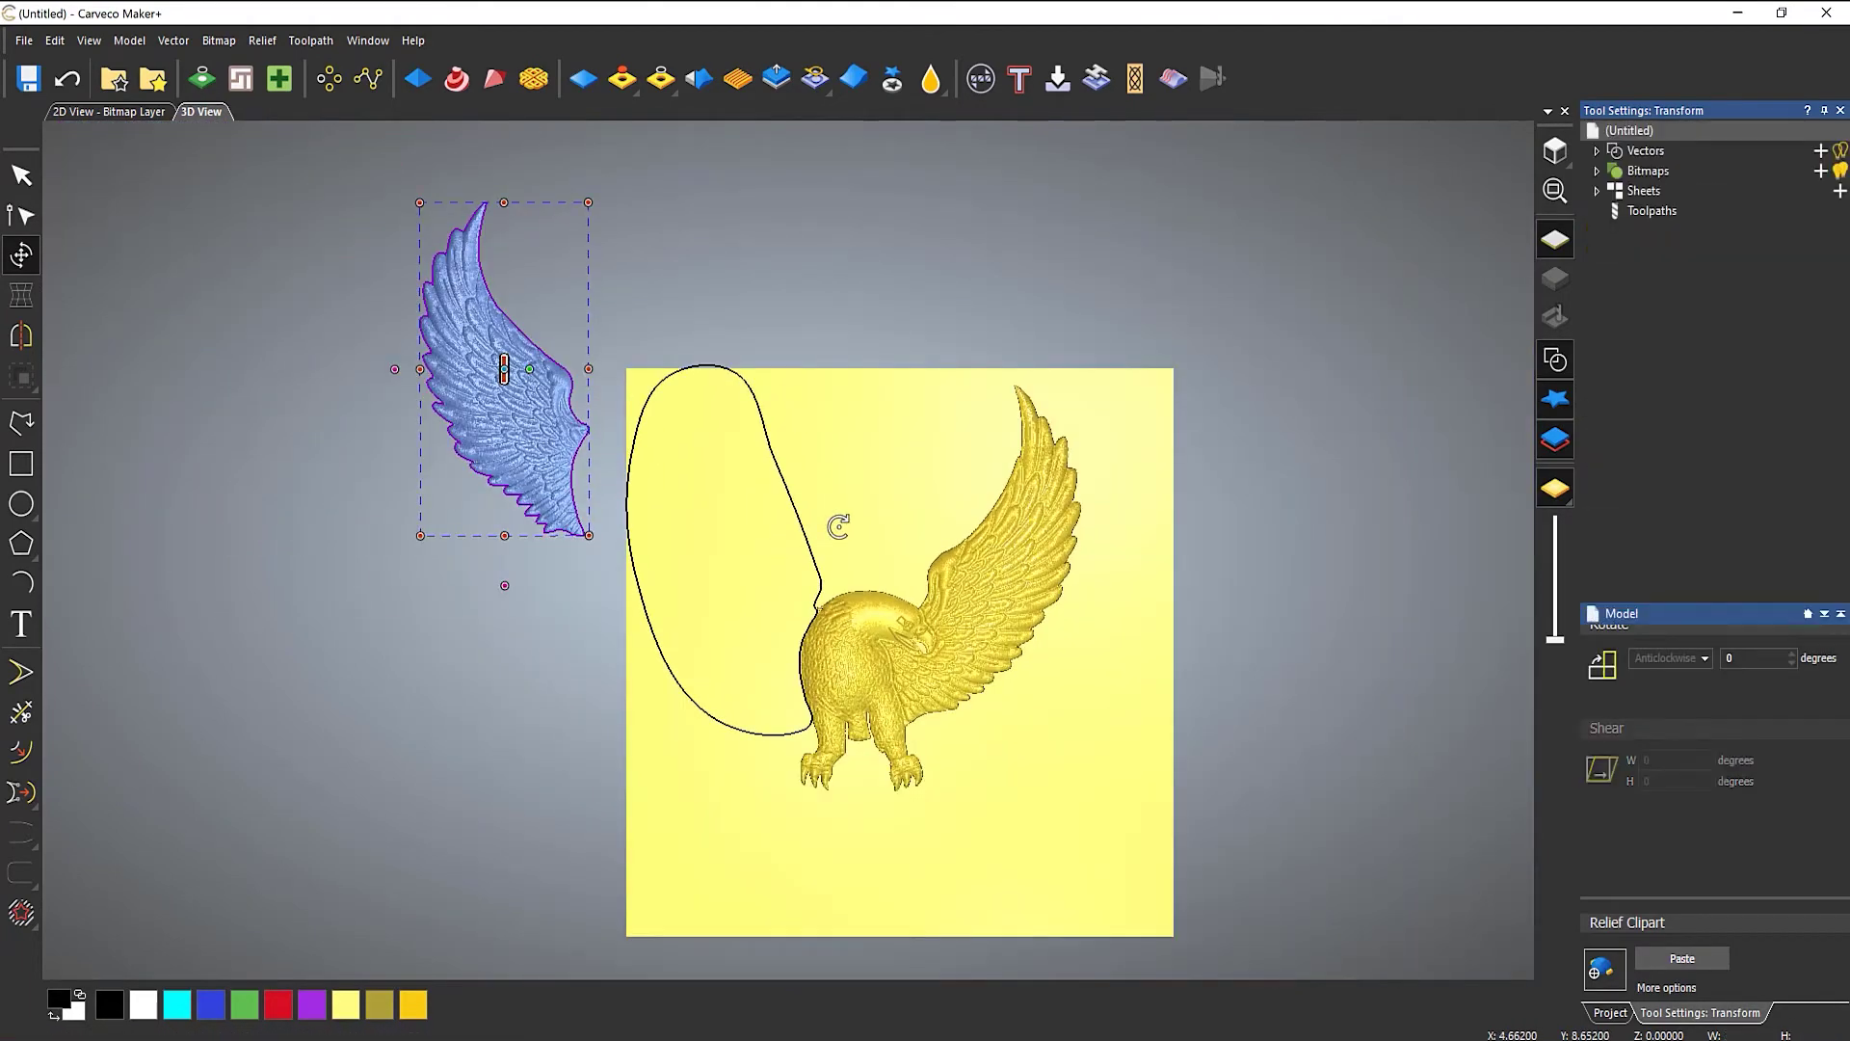
key(Return)
Delete the outline vector around the removed wing and reset the remaining eagle relief to zero height.
click(796, 562)
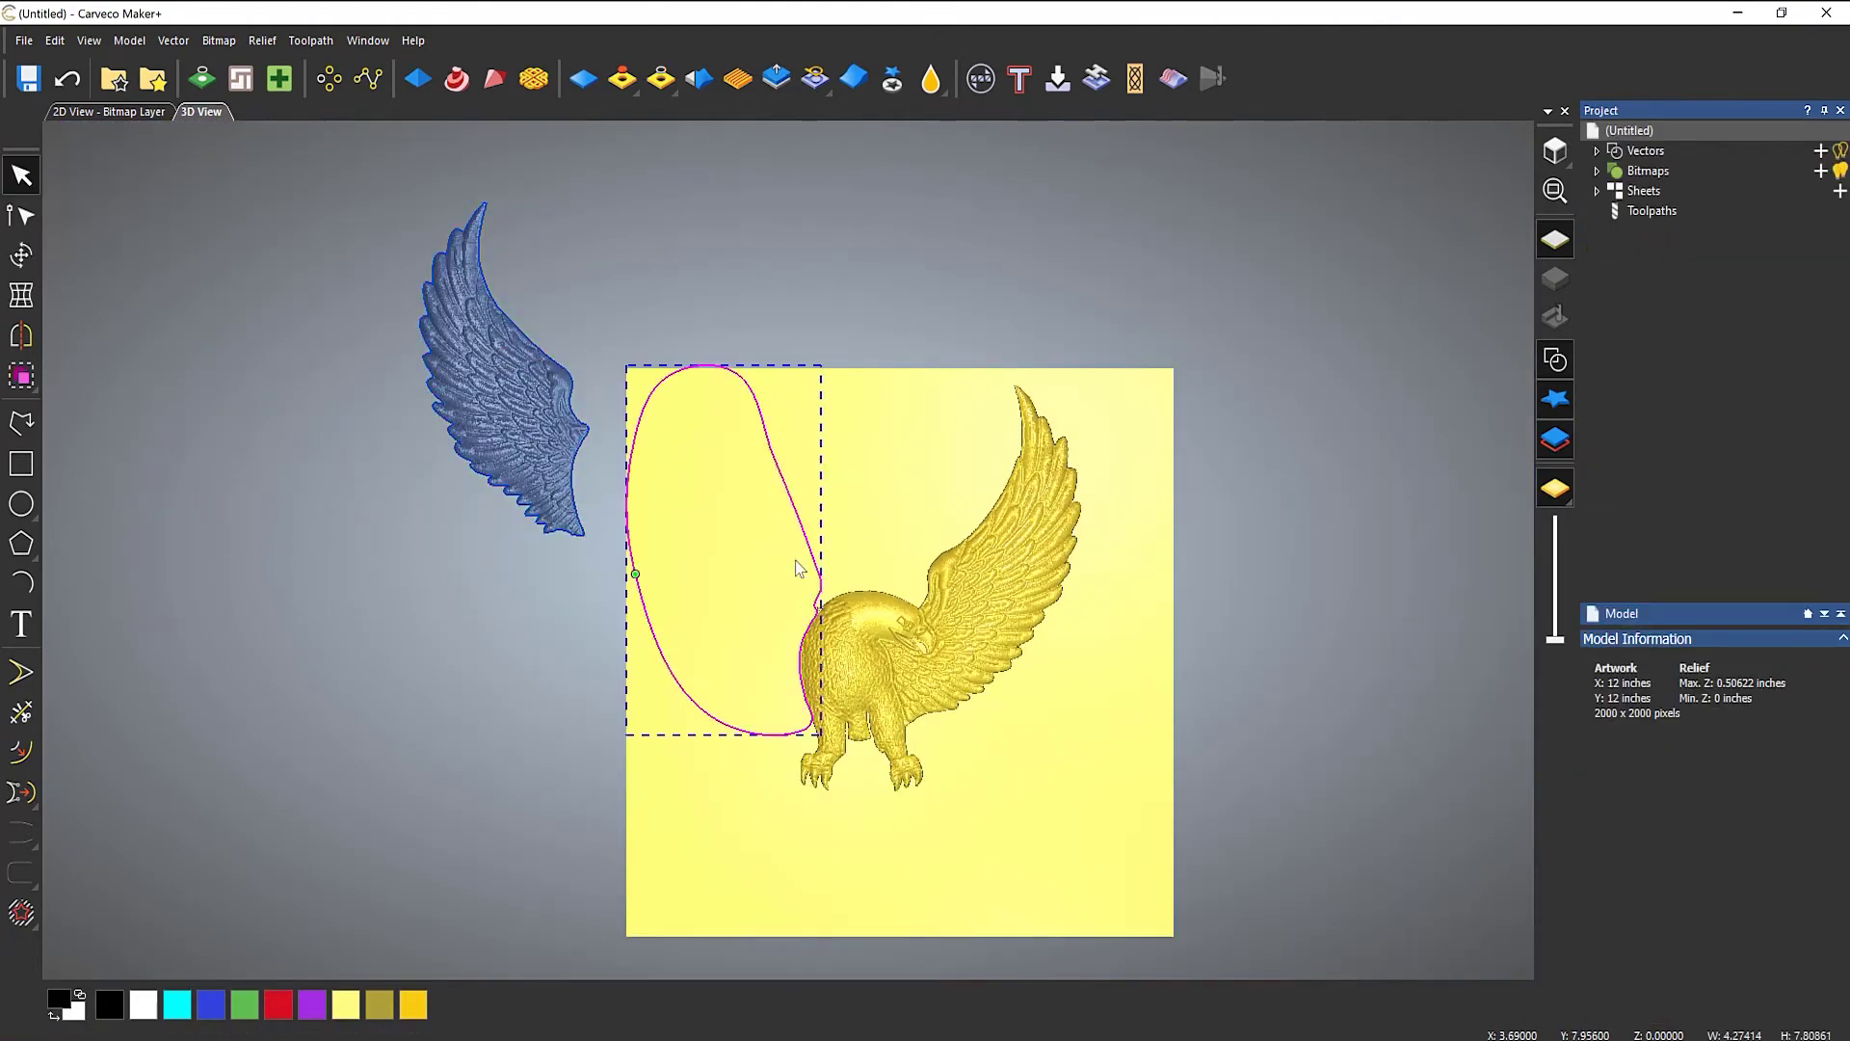
key(Delete)
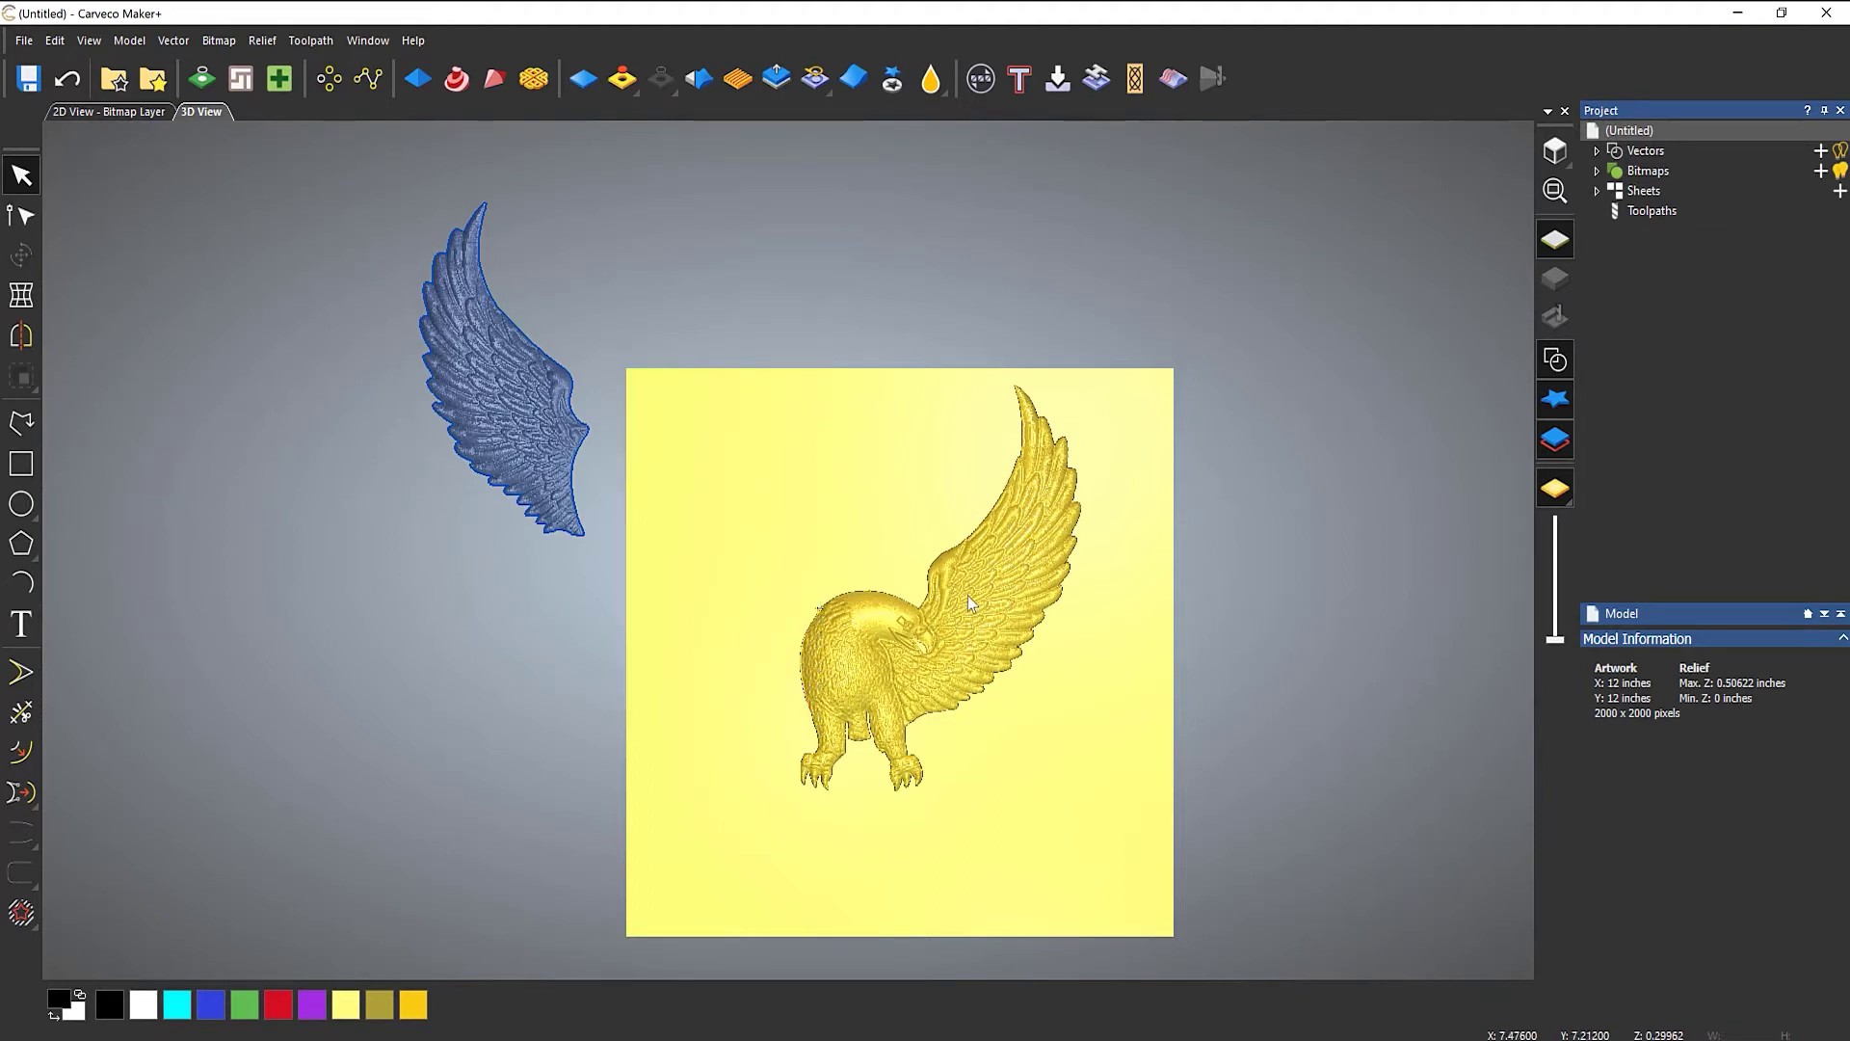
click(590, 81)
Move the wing clipart across to the opposite side of the artwork and deselect it.
click(530, 378)
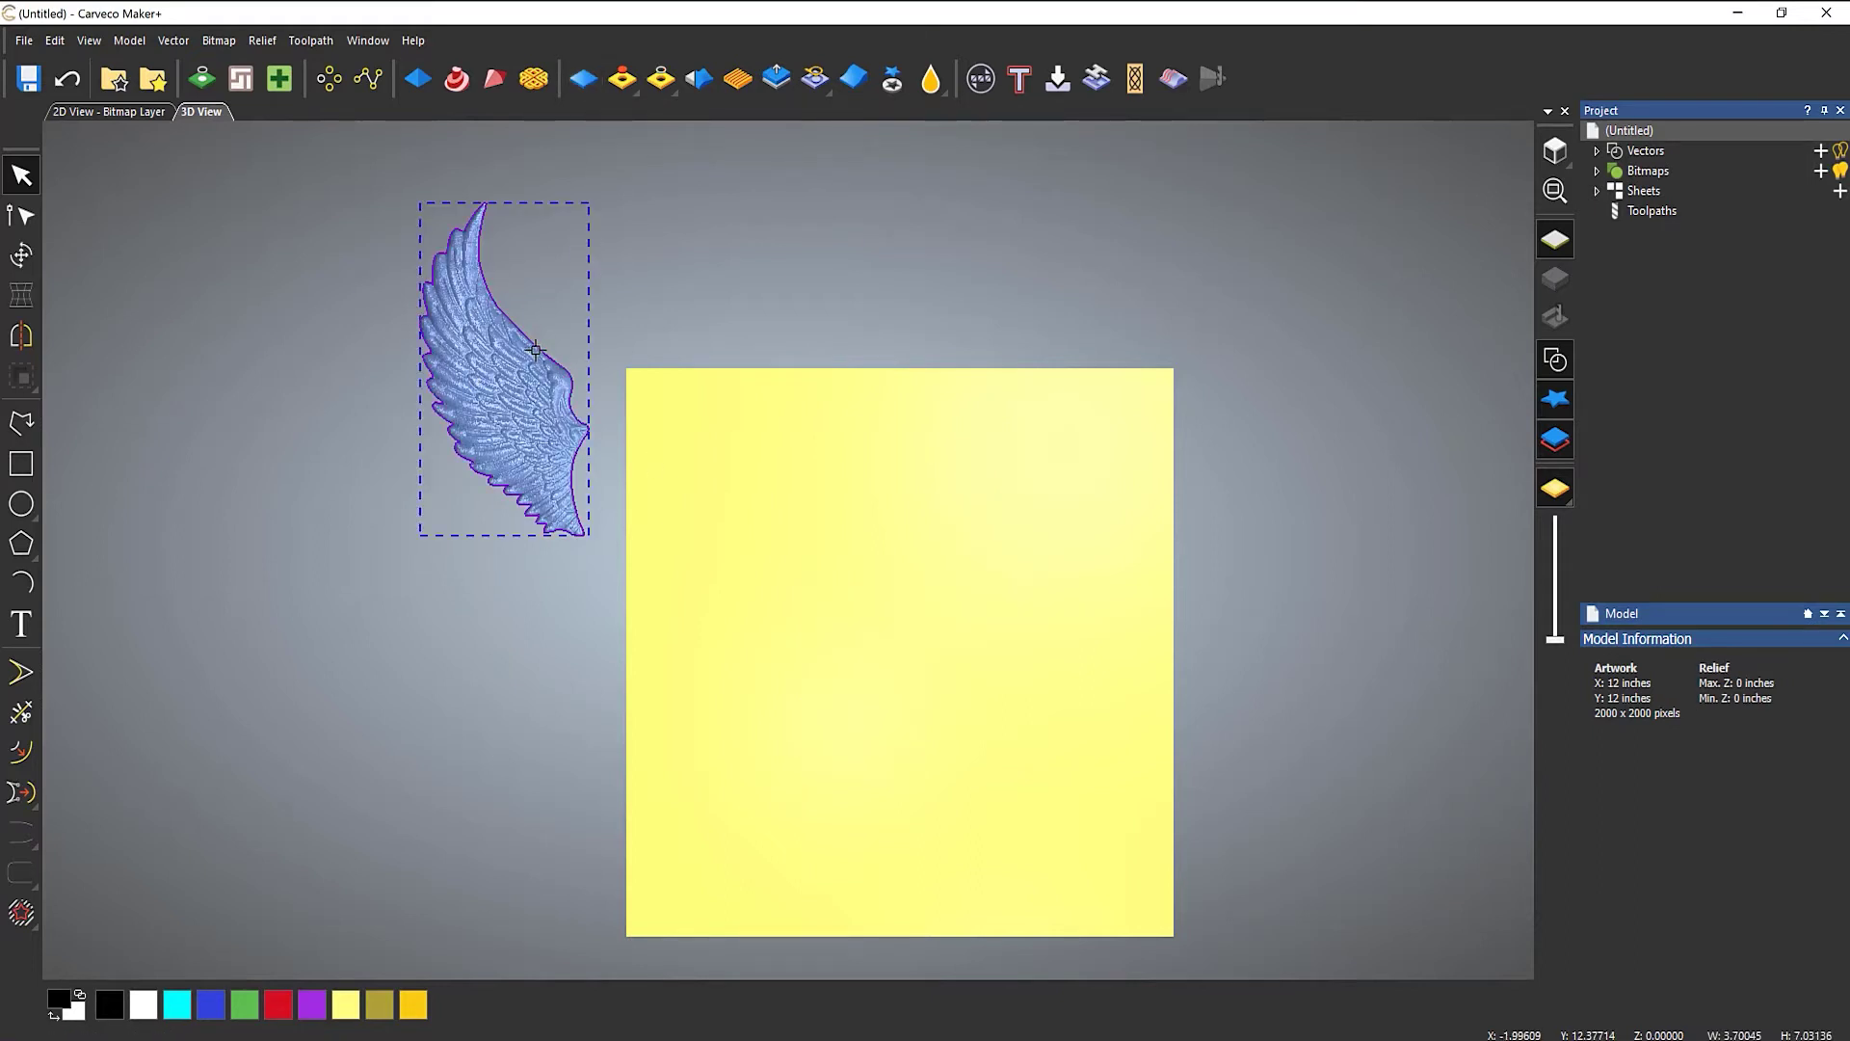
click(875, 441)
click(578, 383)
drag(578, 382, 1062, 455)
click(727, 490)
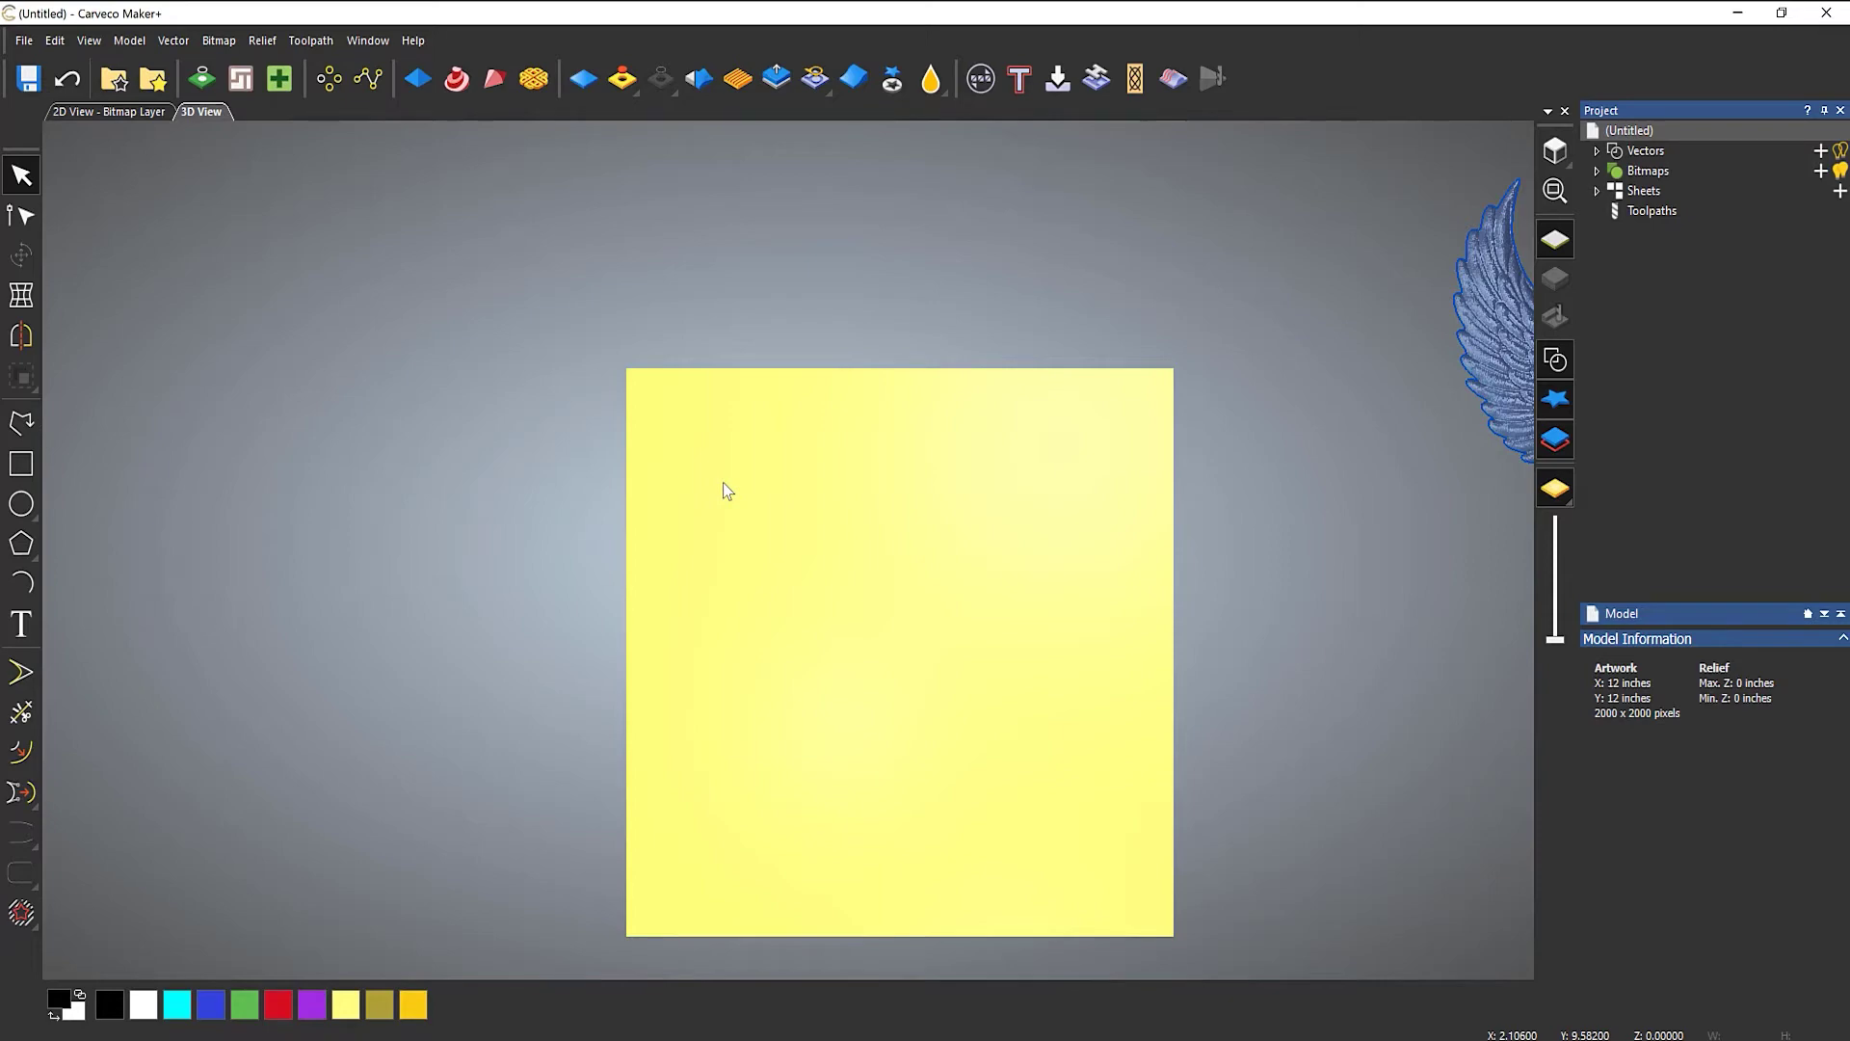
Place the pig from the Animals relief clipart library at the artwork's centre, X 6 and Y 6 inches, and paste it.
click(152, 78)
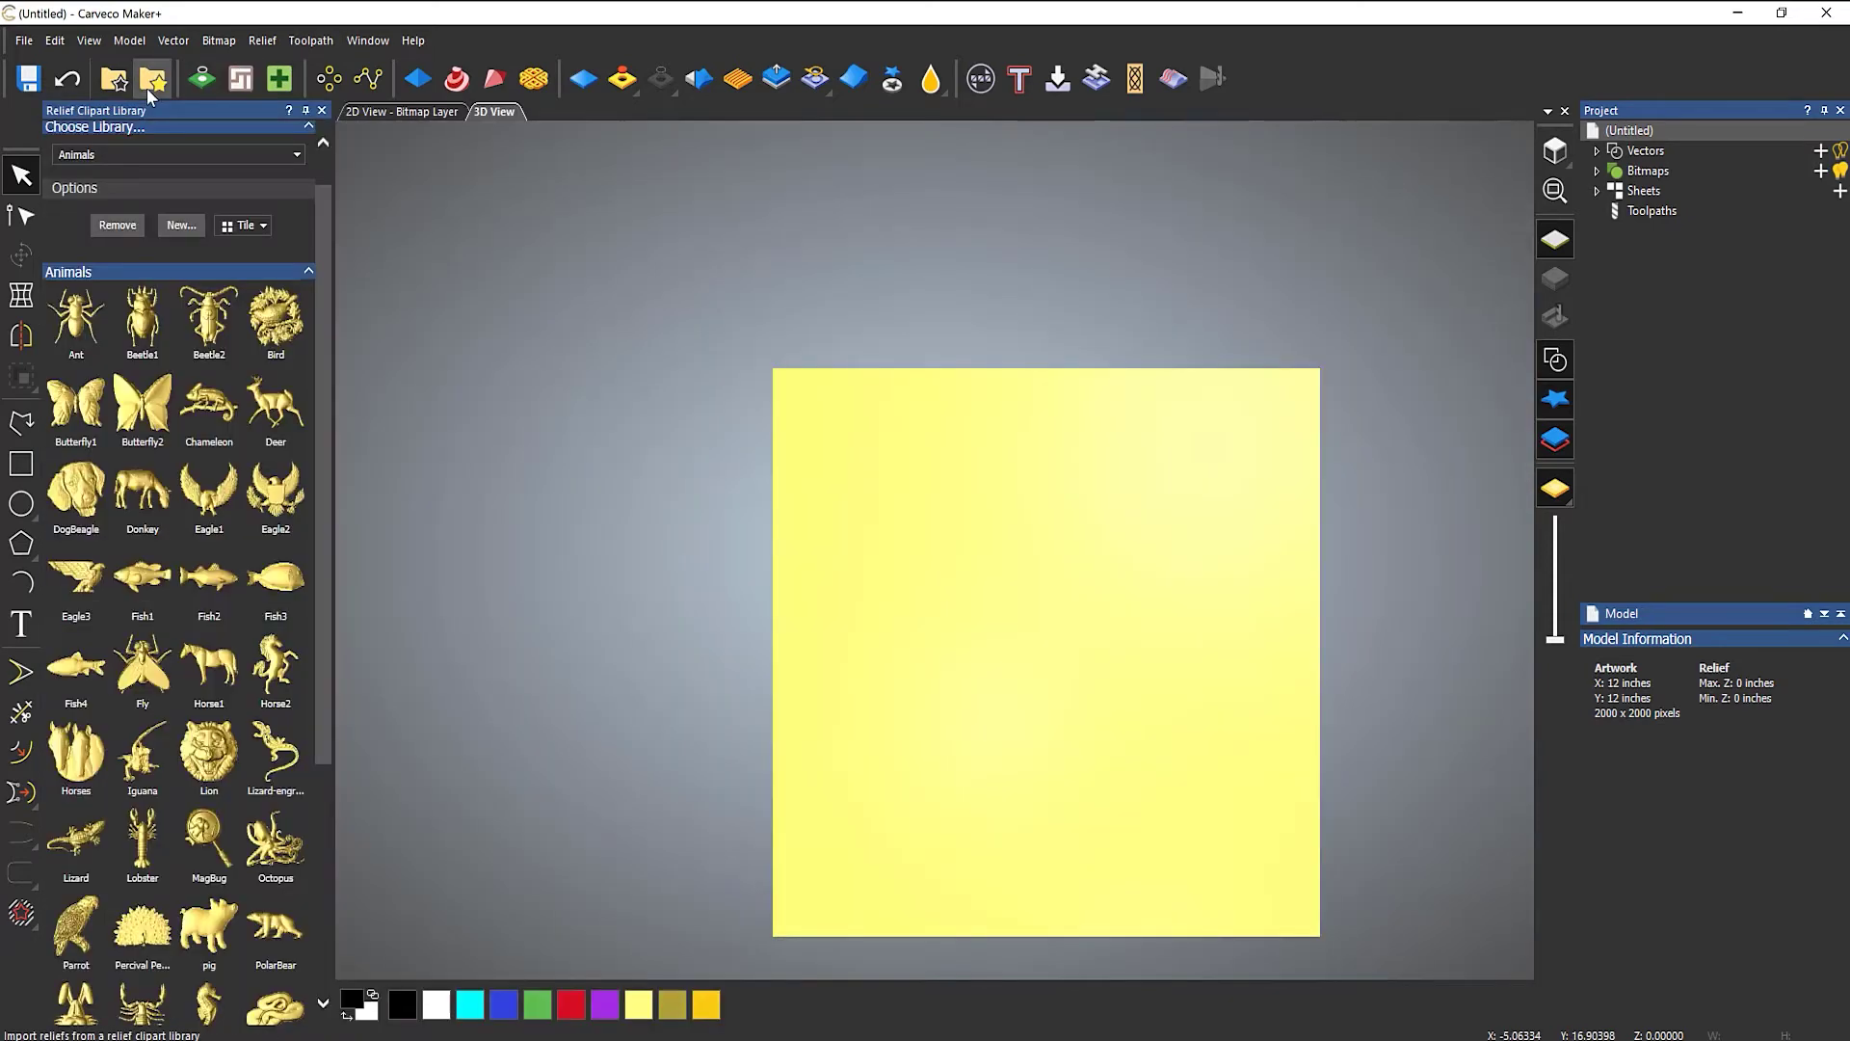
scroll(241, 632, down, 3)
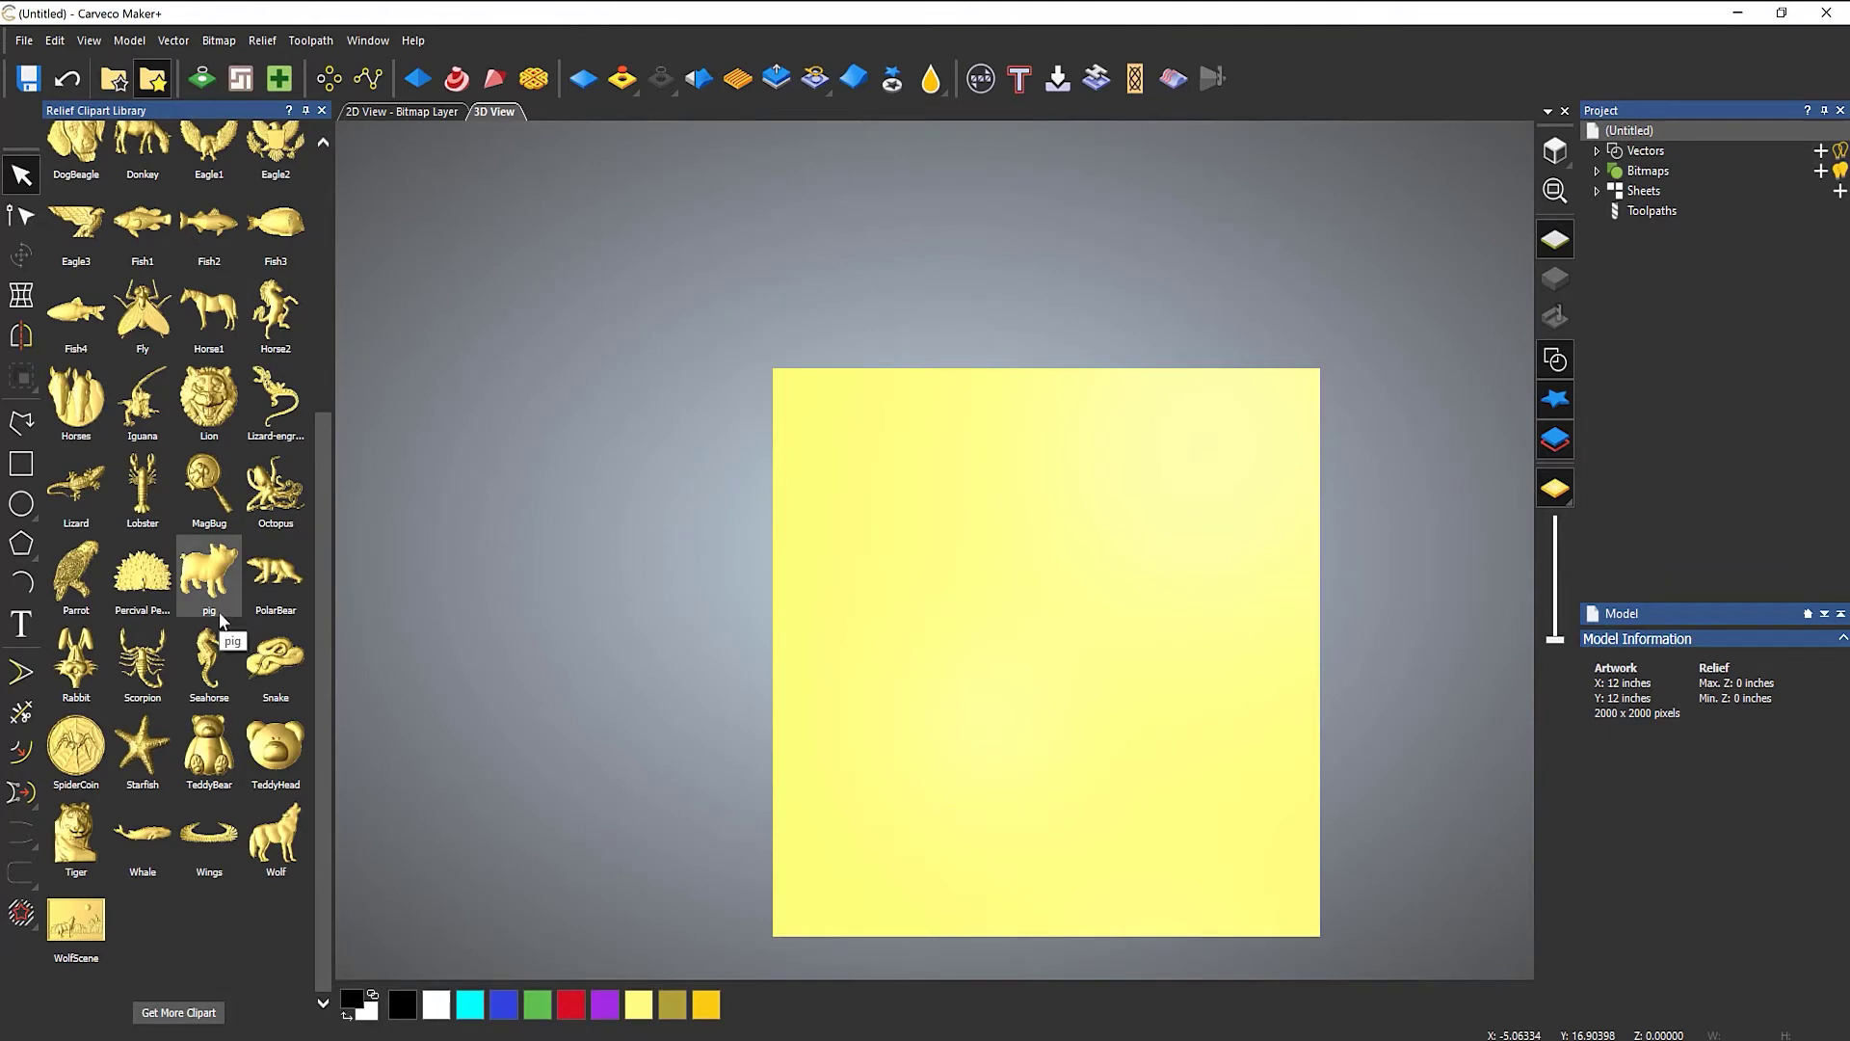
drag(208, 578, 1047, 652)
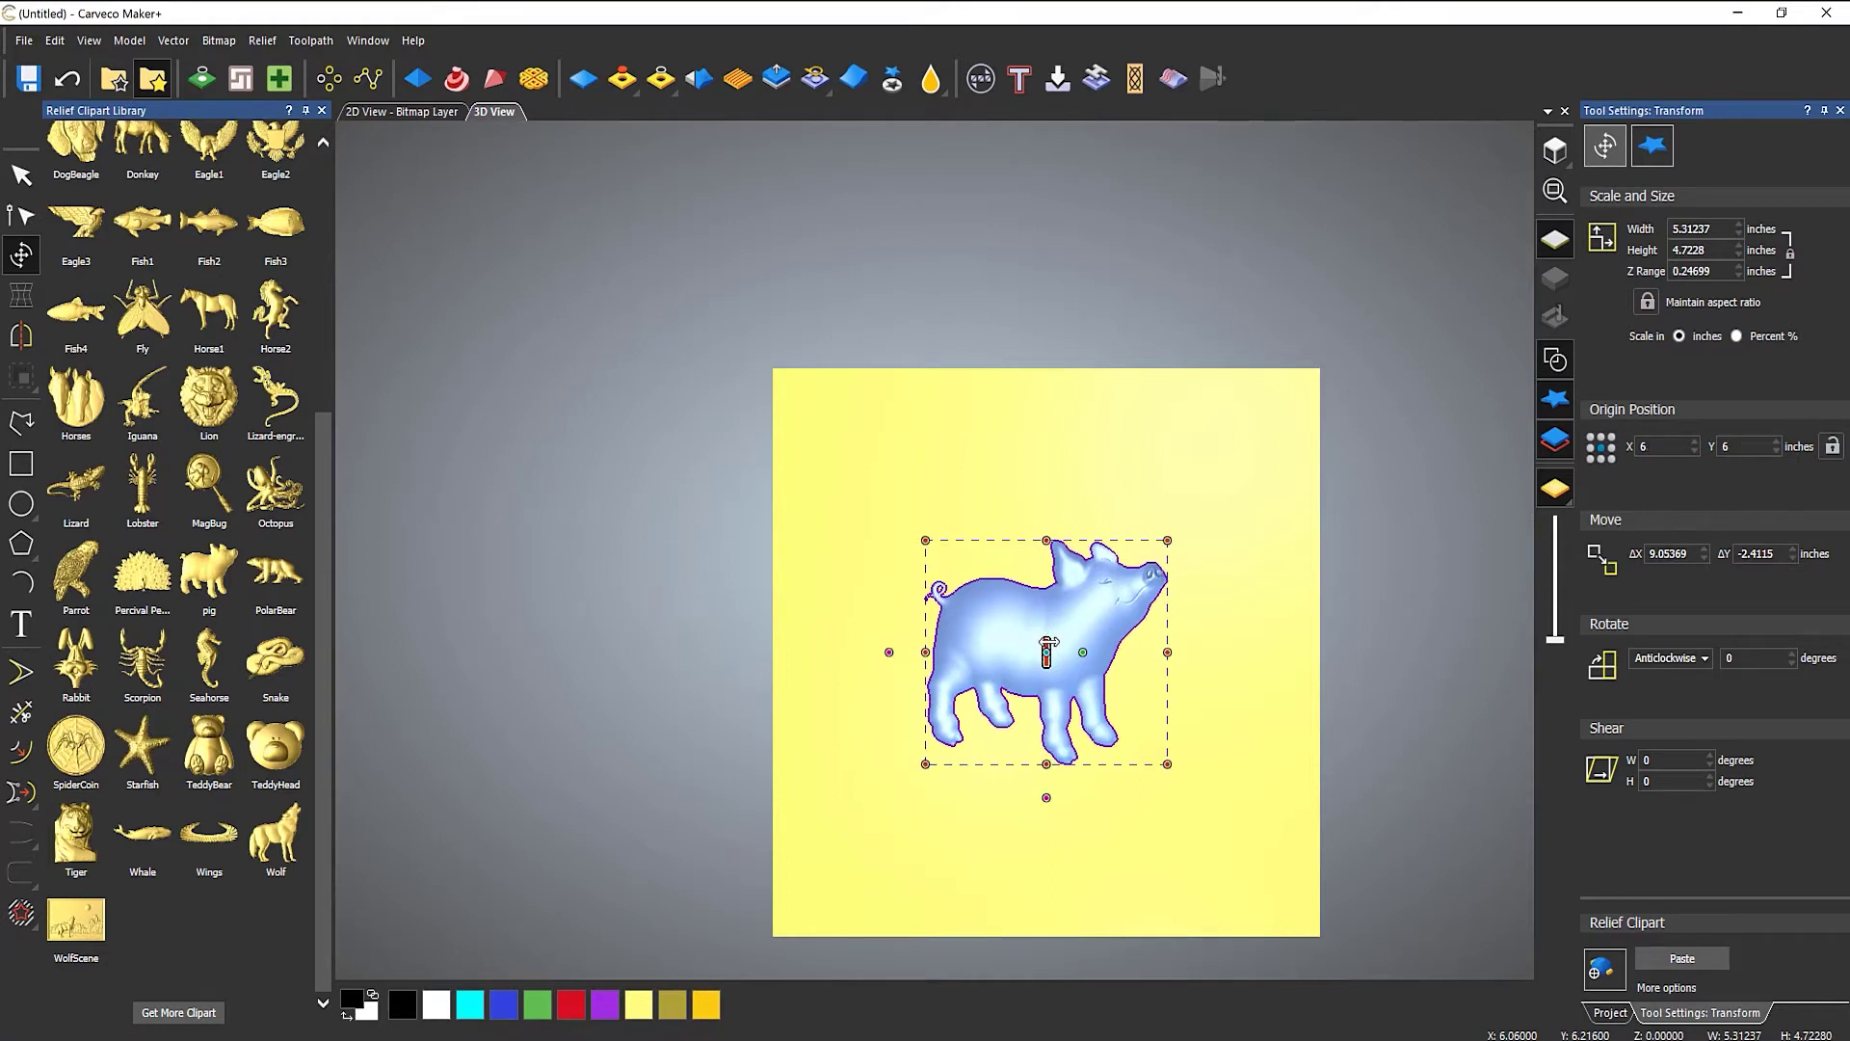
key(Return)
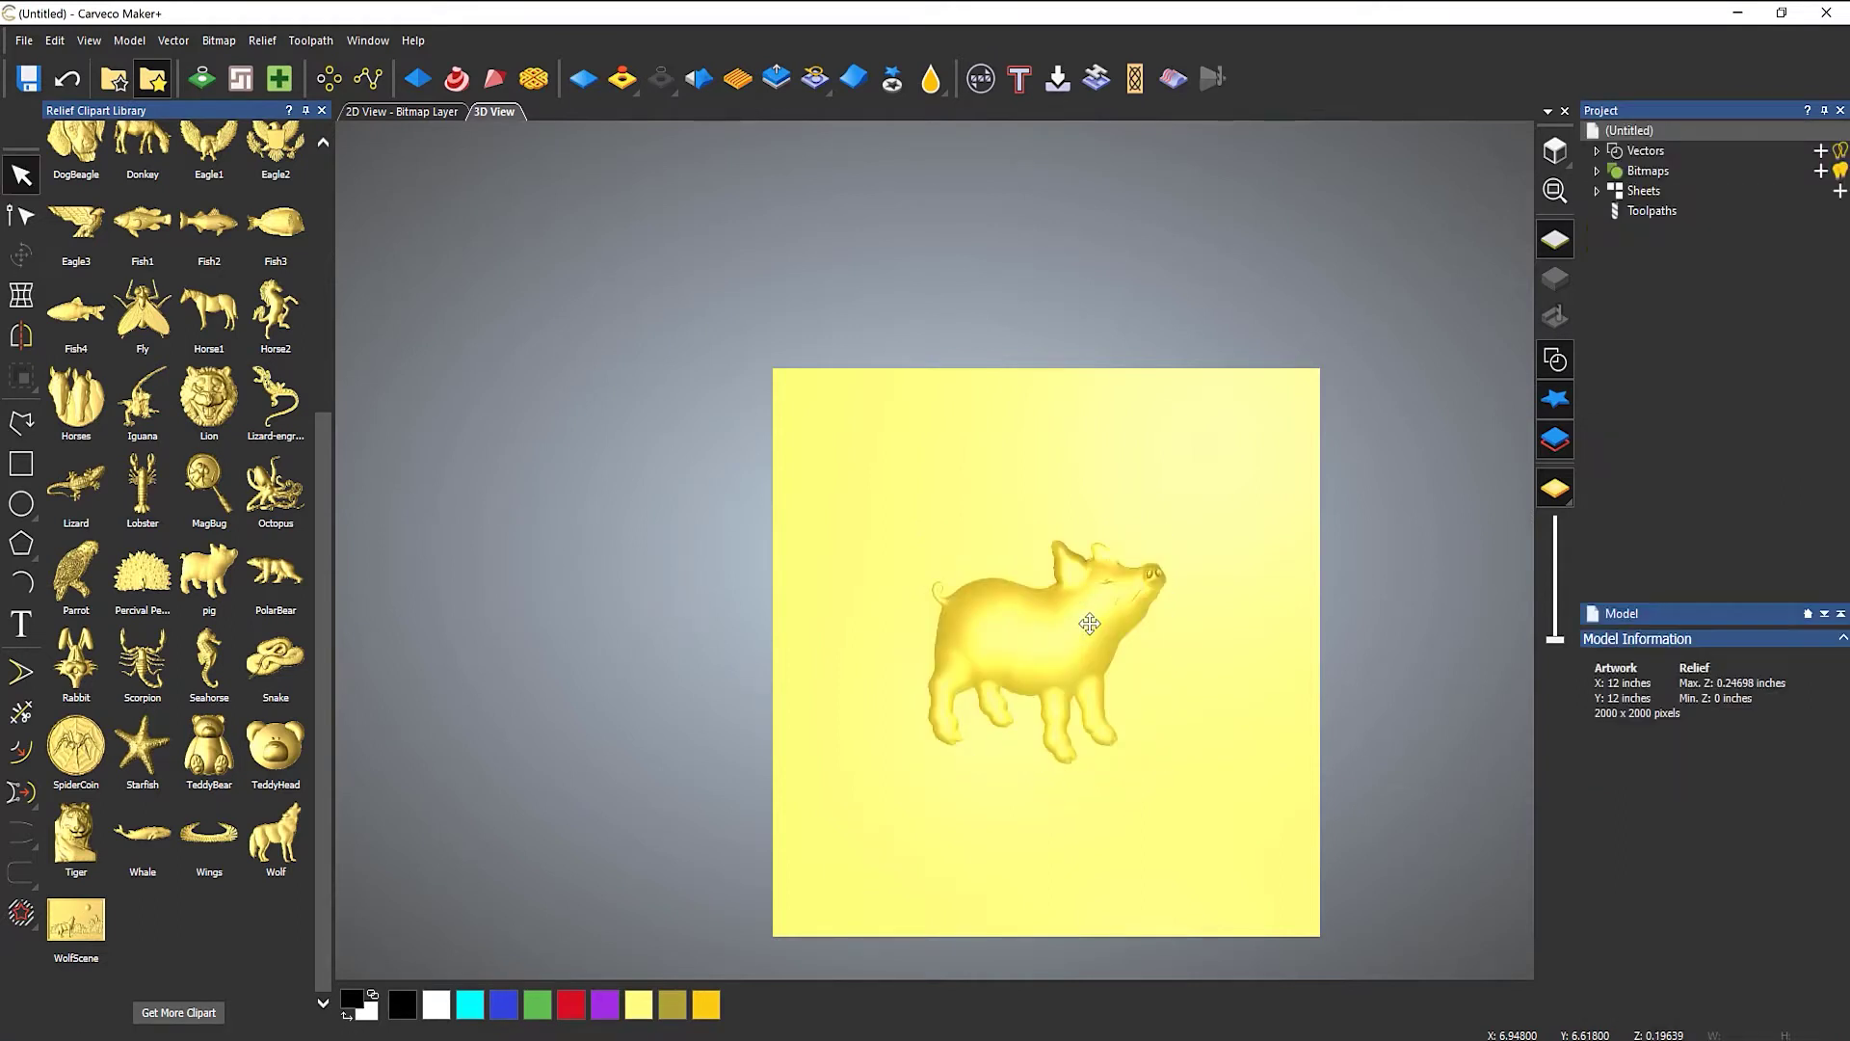
Close the clipart library and examine the pasted pig relief's body, legs and edges from several angles.
click(318, 110)
scroll(904, 663, up, 5)
drag(1009, 632, 1083, 430)
scroll(1096, 493, up, 2)
middle_drag(1096, 493, 996, 369)
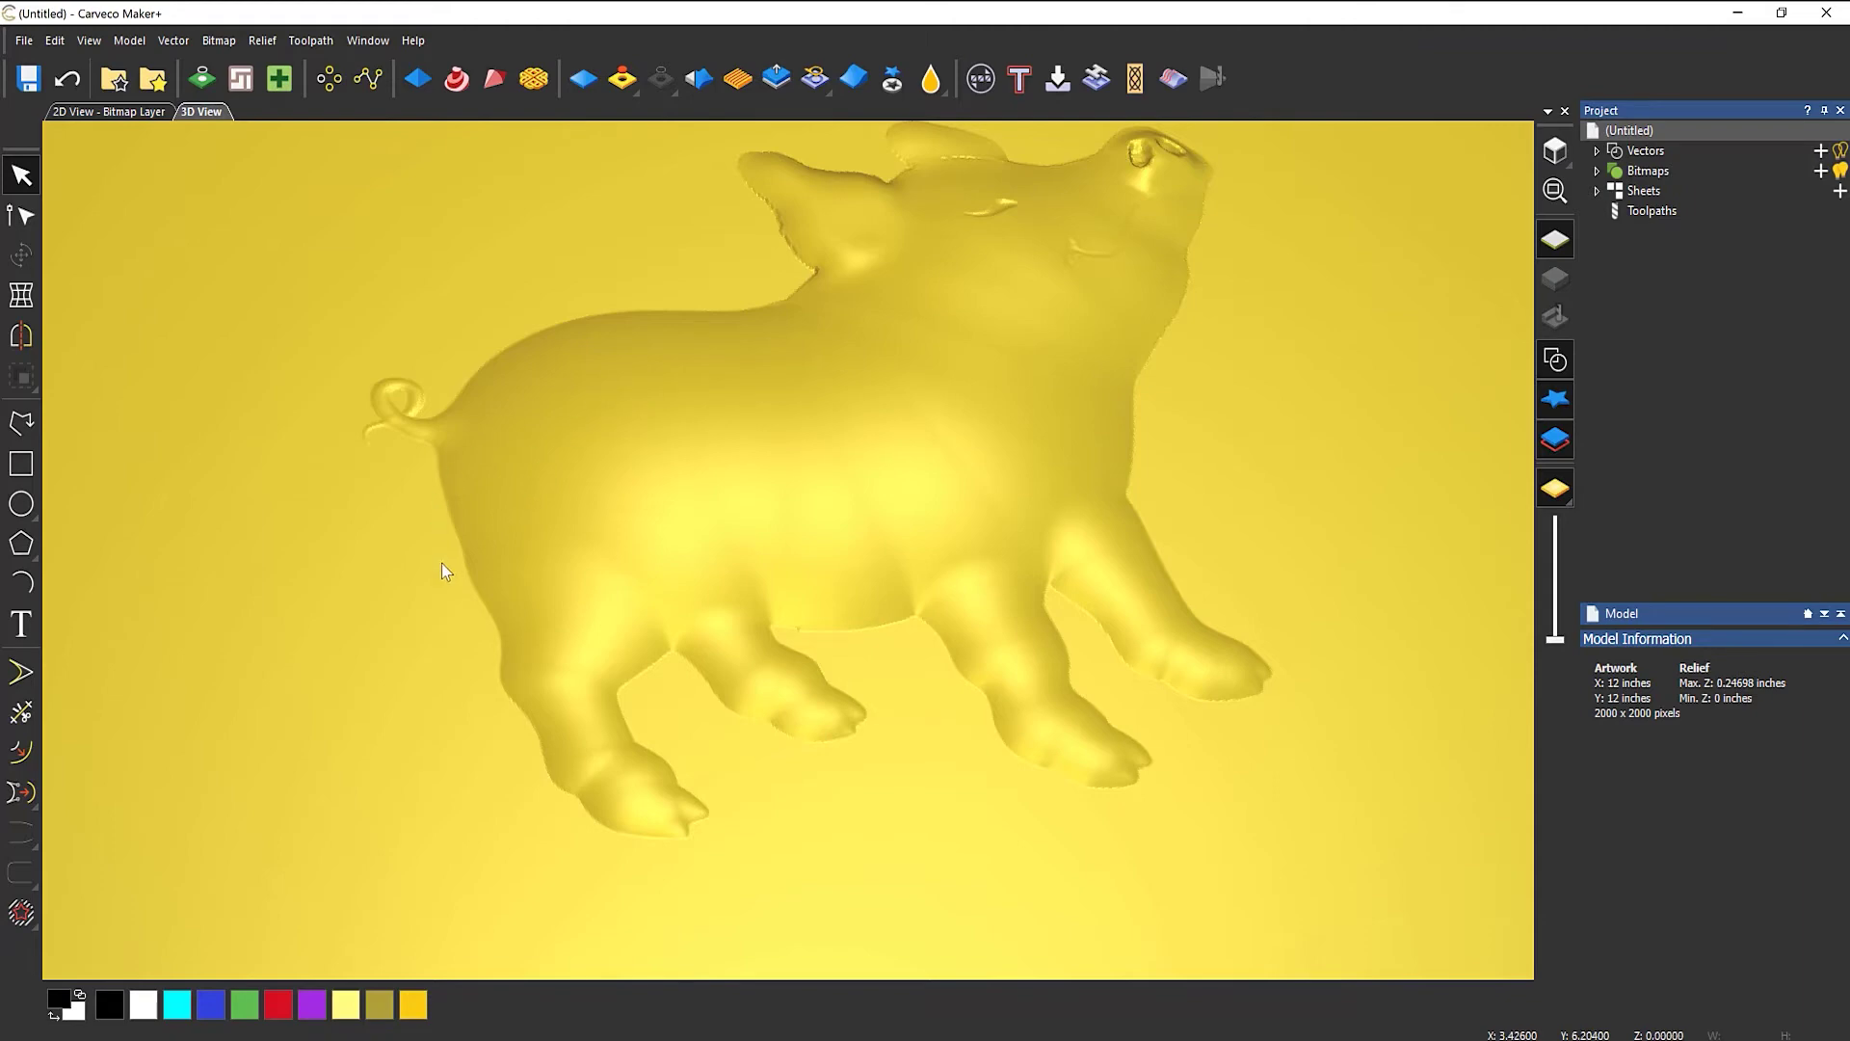
scroll(1008, 424, down, 3)
scroll(888, 621, up, 4)
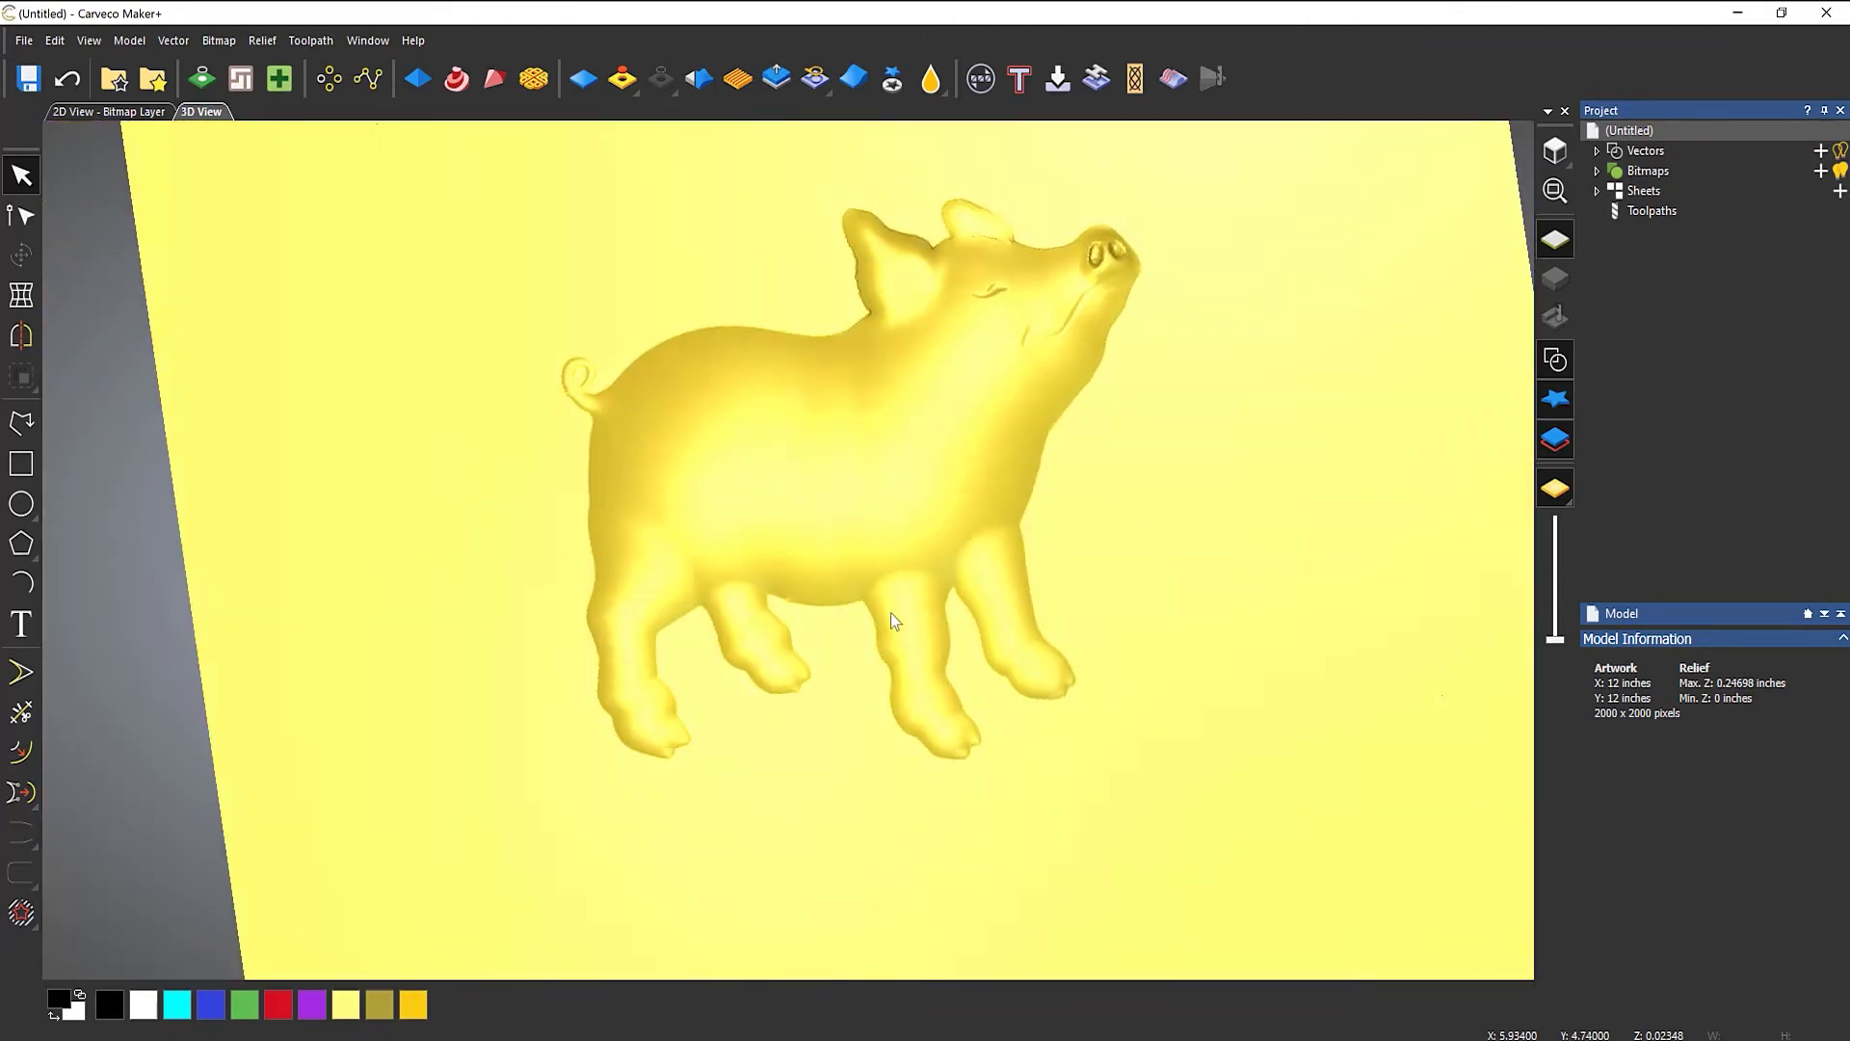
scroll(900, 593, up, 4)
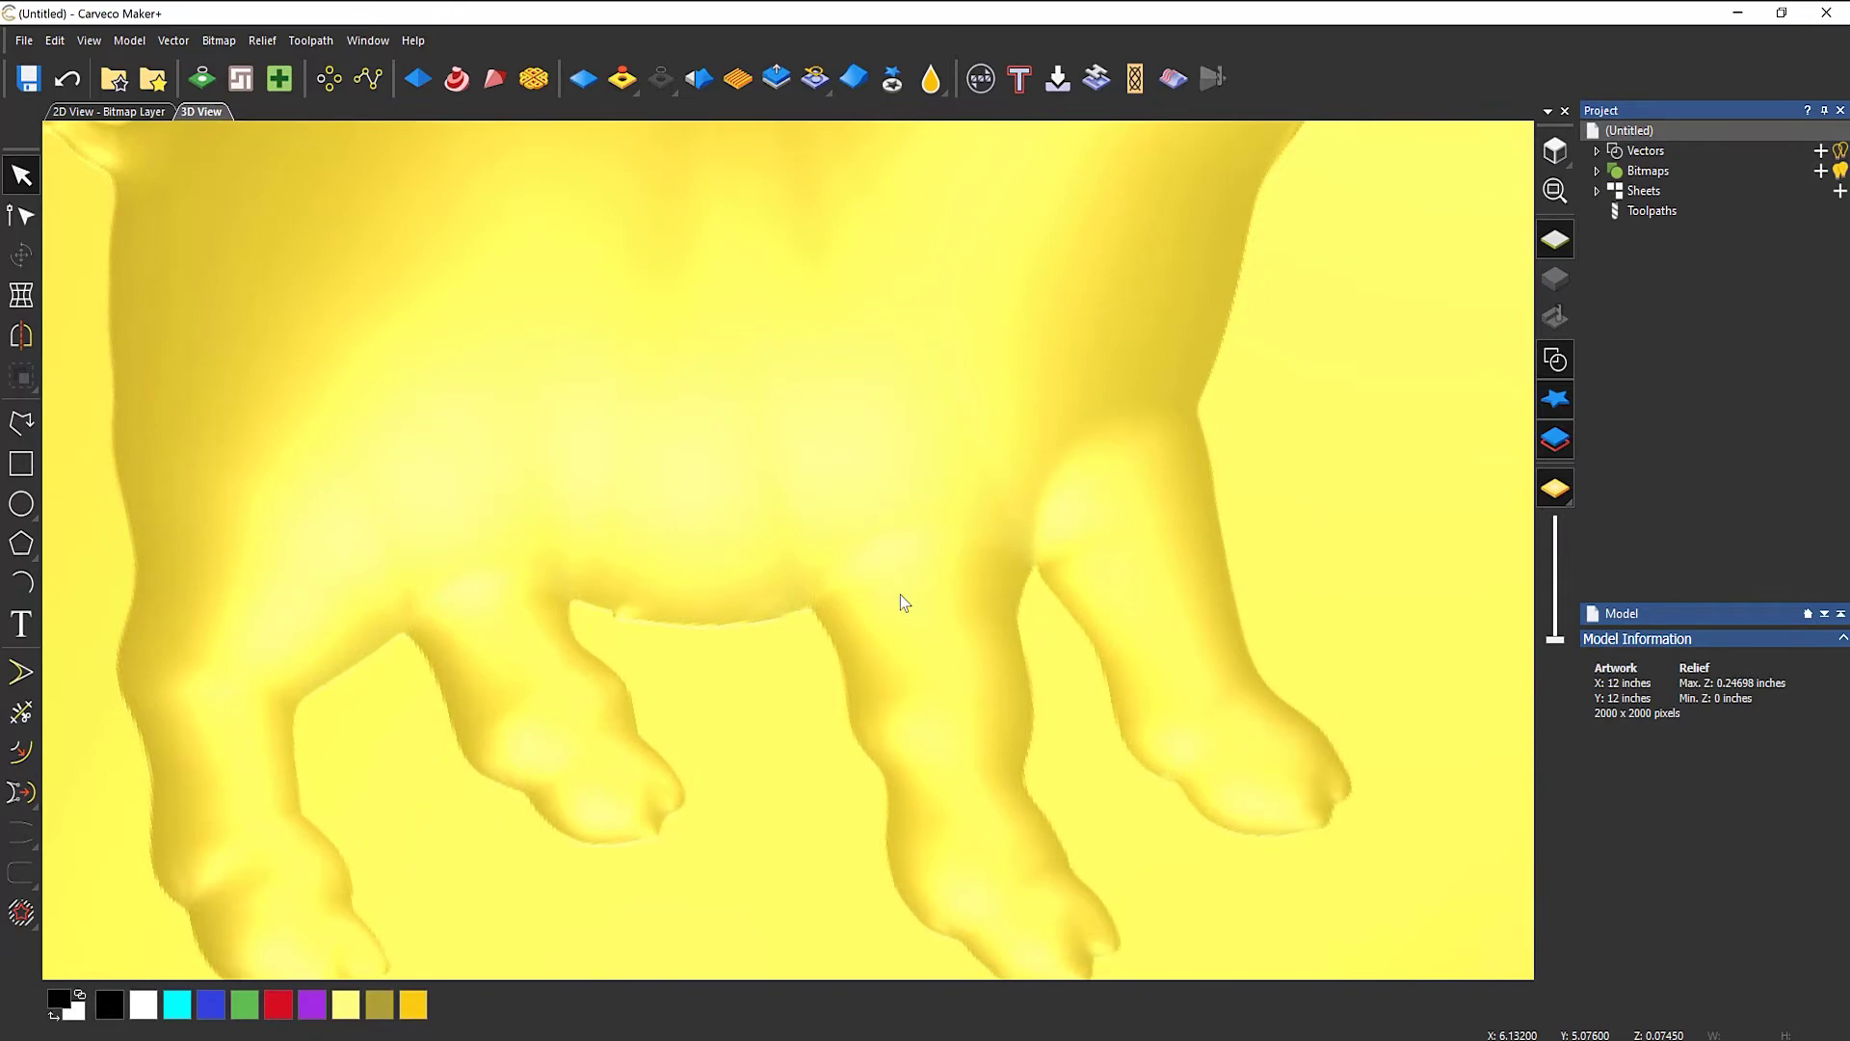
scroll(900, 594, down, 5)
middle_drag(904, 427, 886, 516)
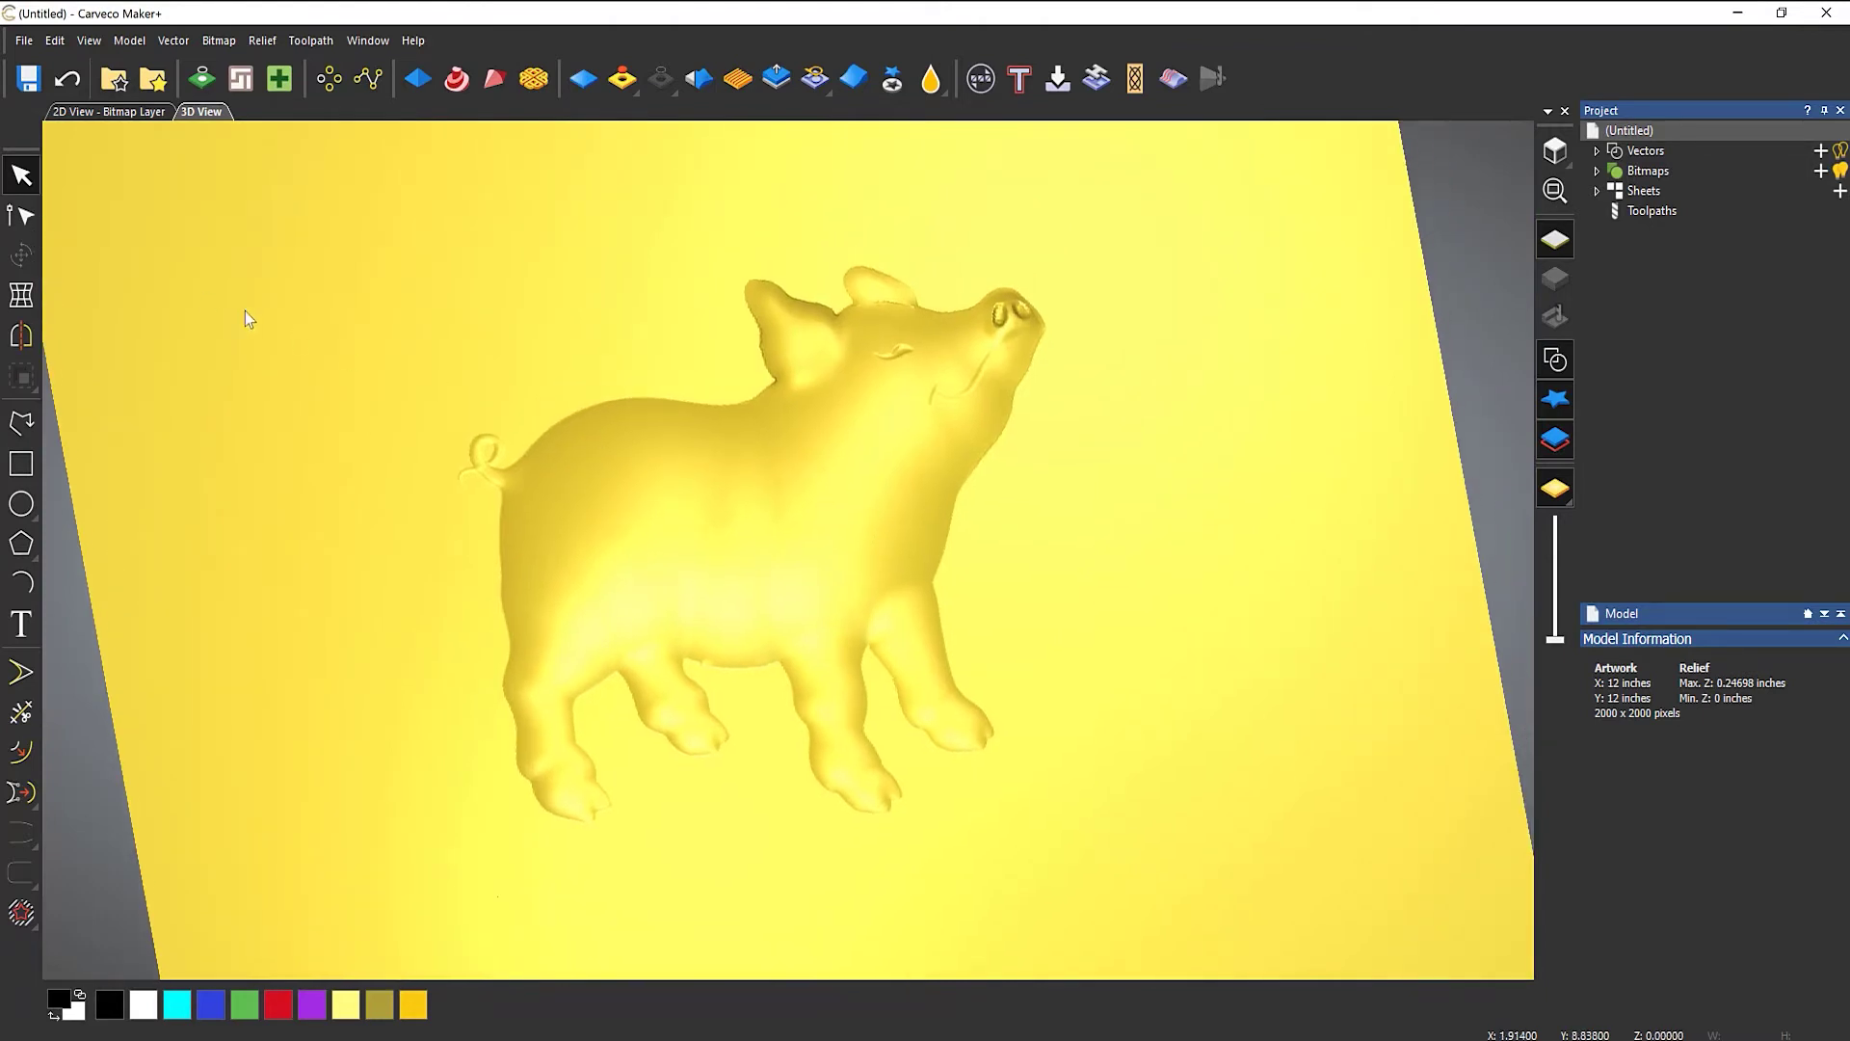
Add a second pig clipart, review its paste combine modes and Paste outline vector option, and discard the clipart.
click(152, 78)
double_click(209, 595)
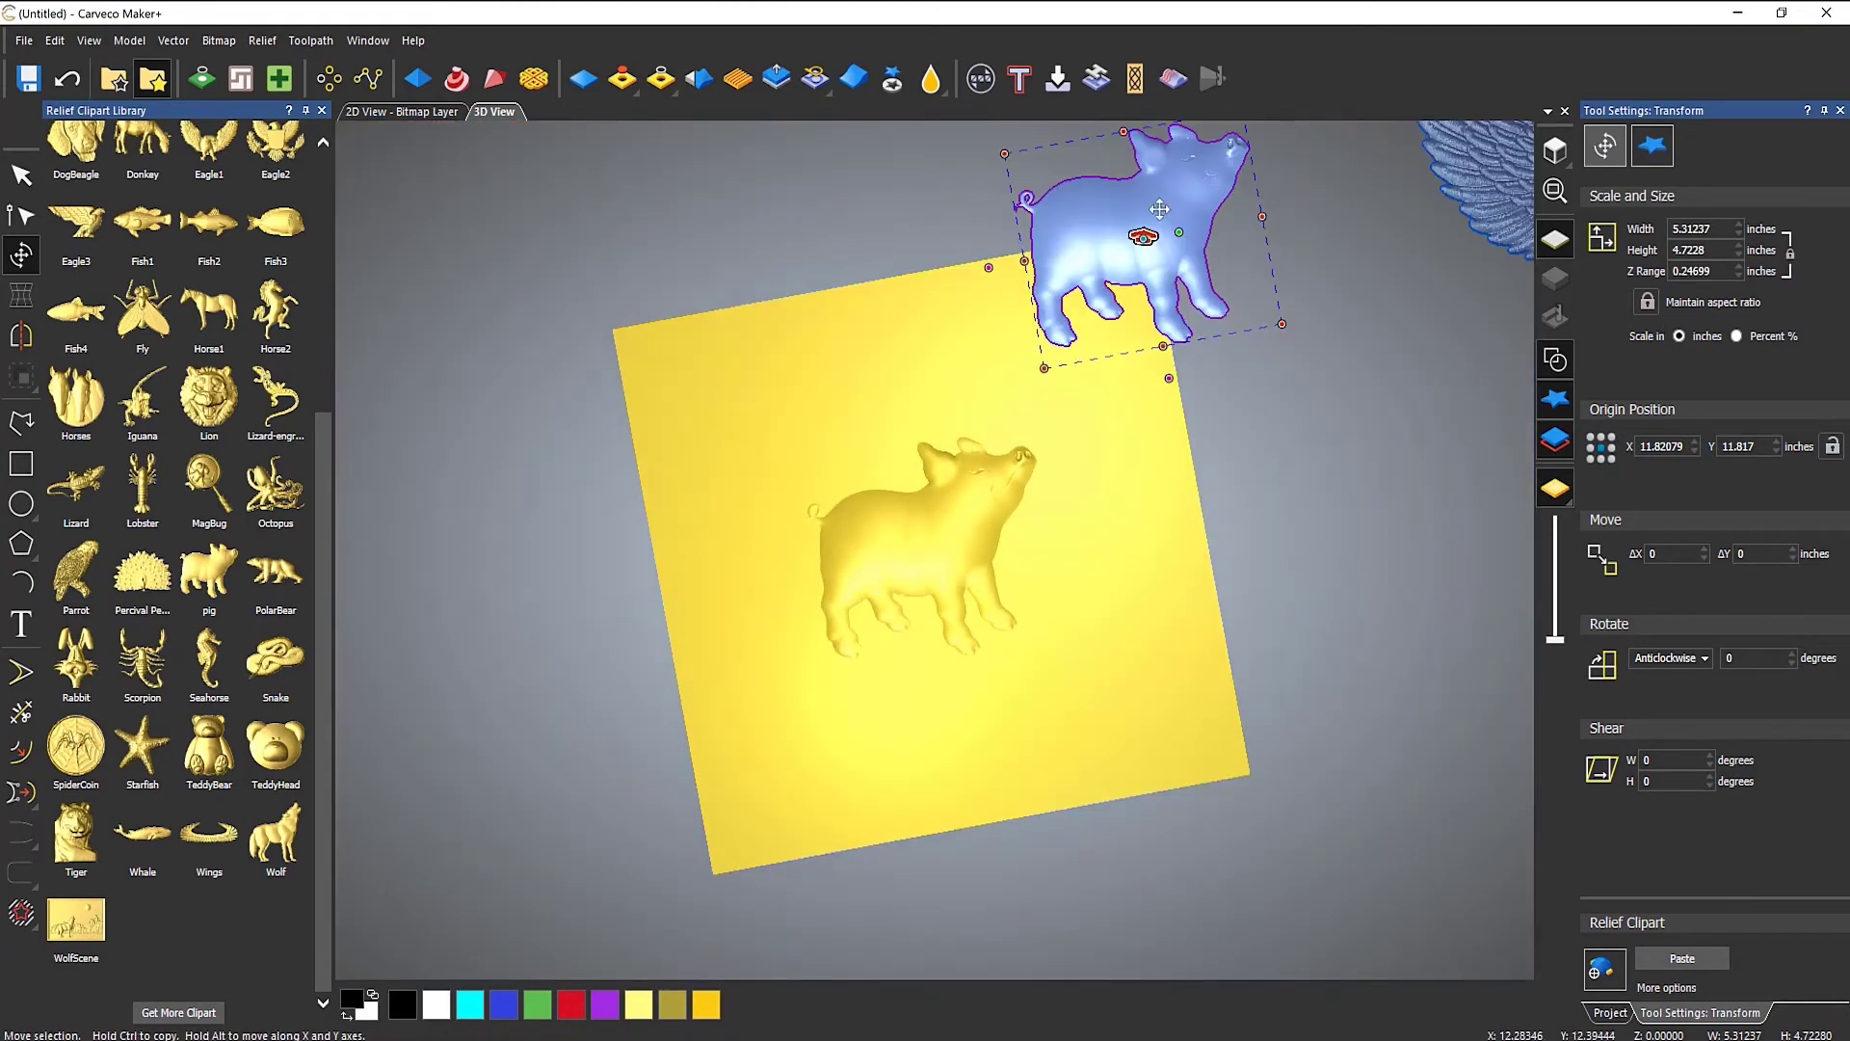
click(1646, 145)
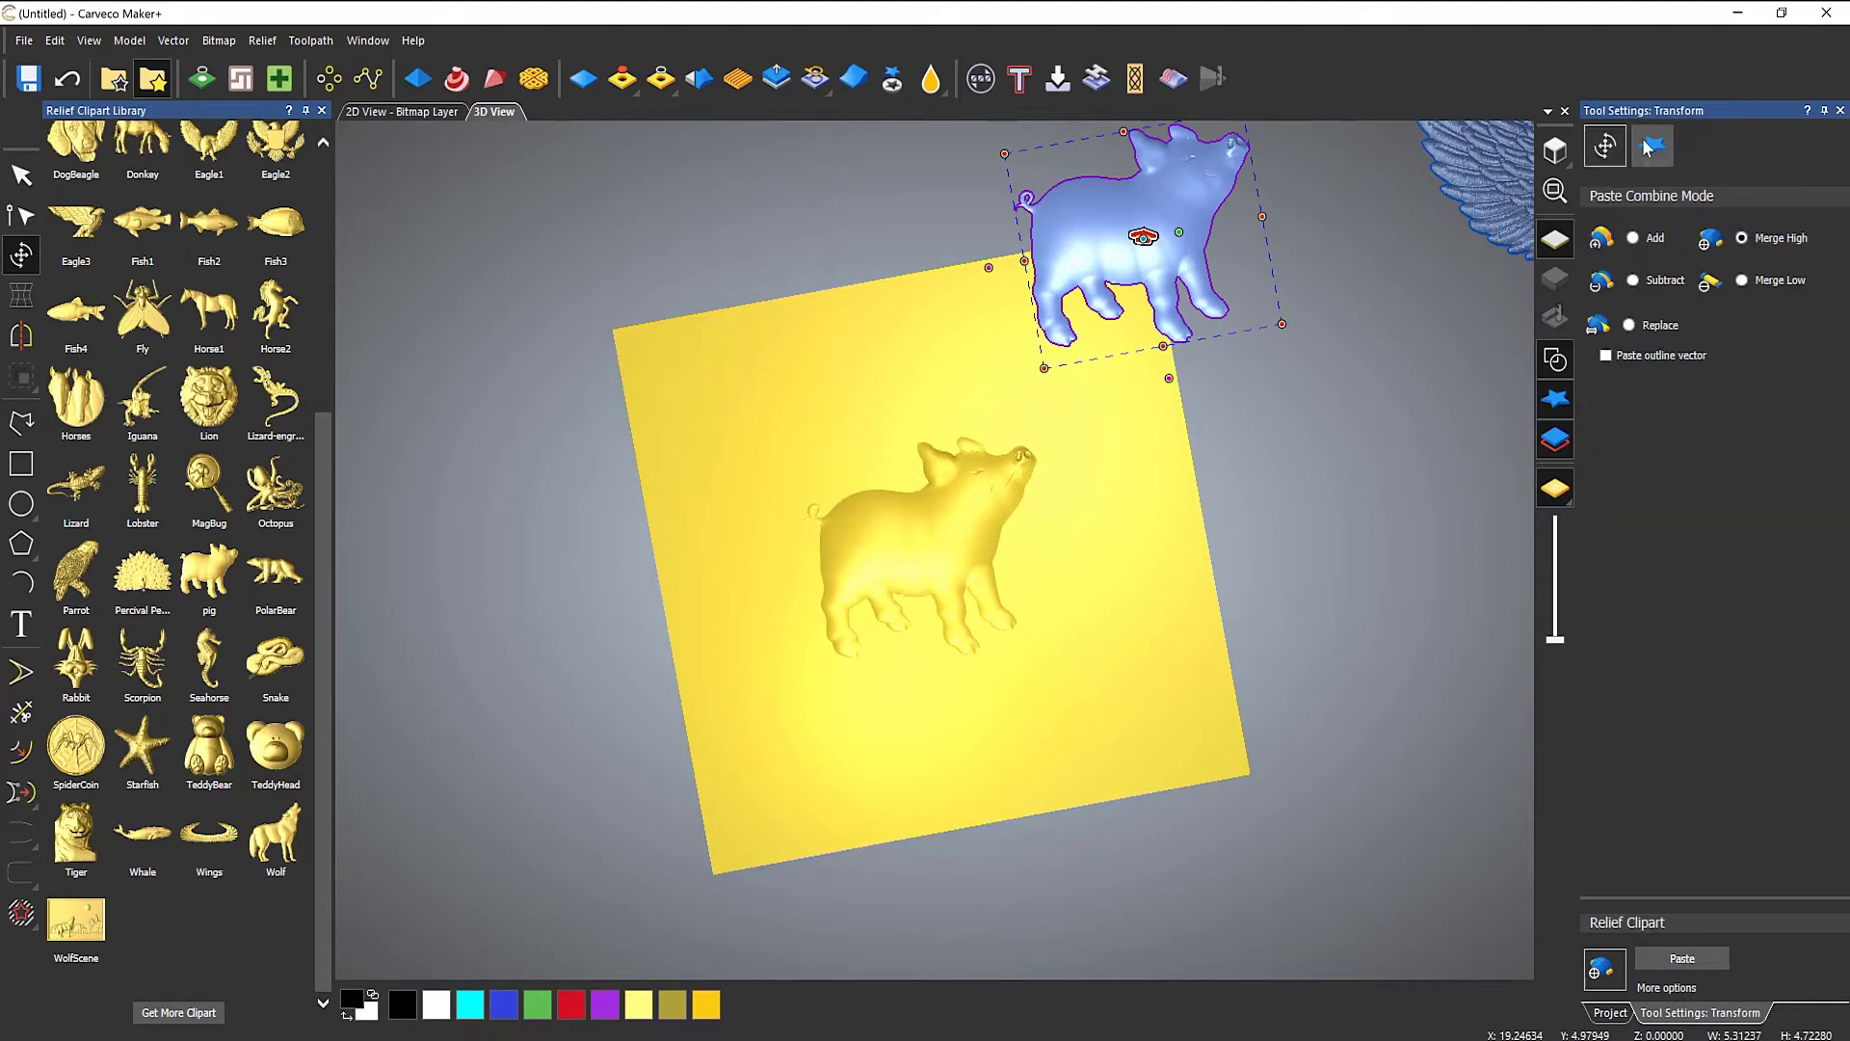
click(1605, 357)
click(1605, 355)
click(1839, 110)
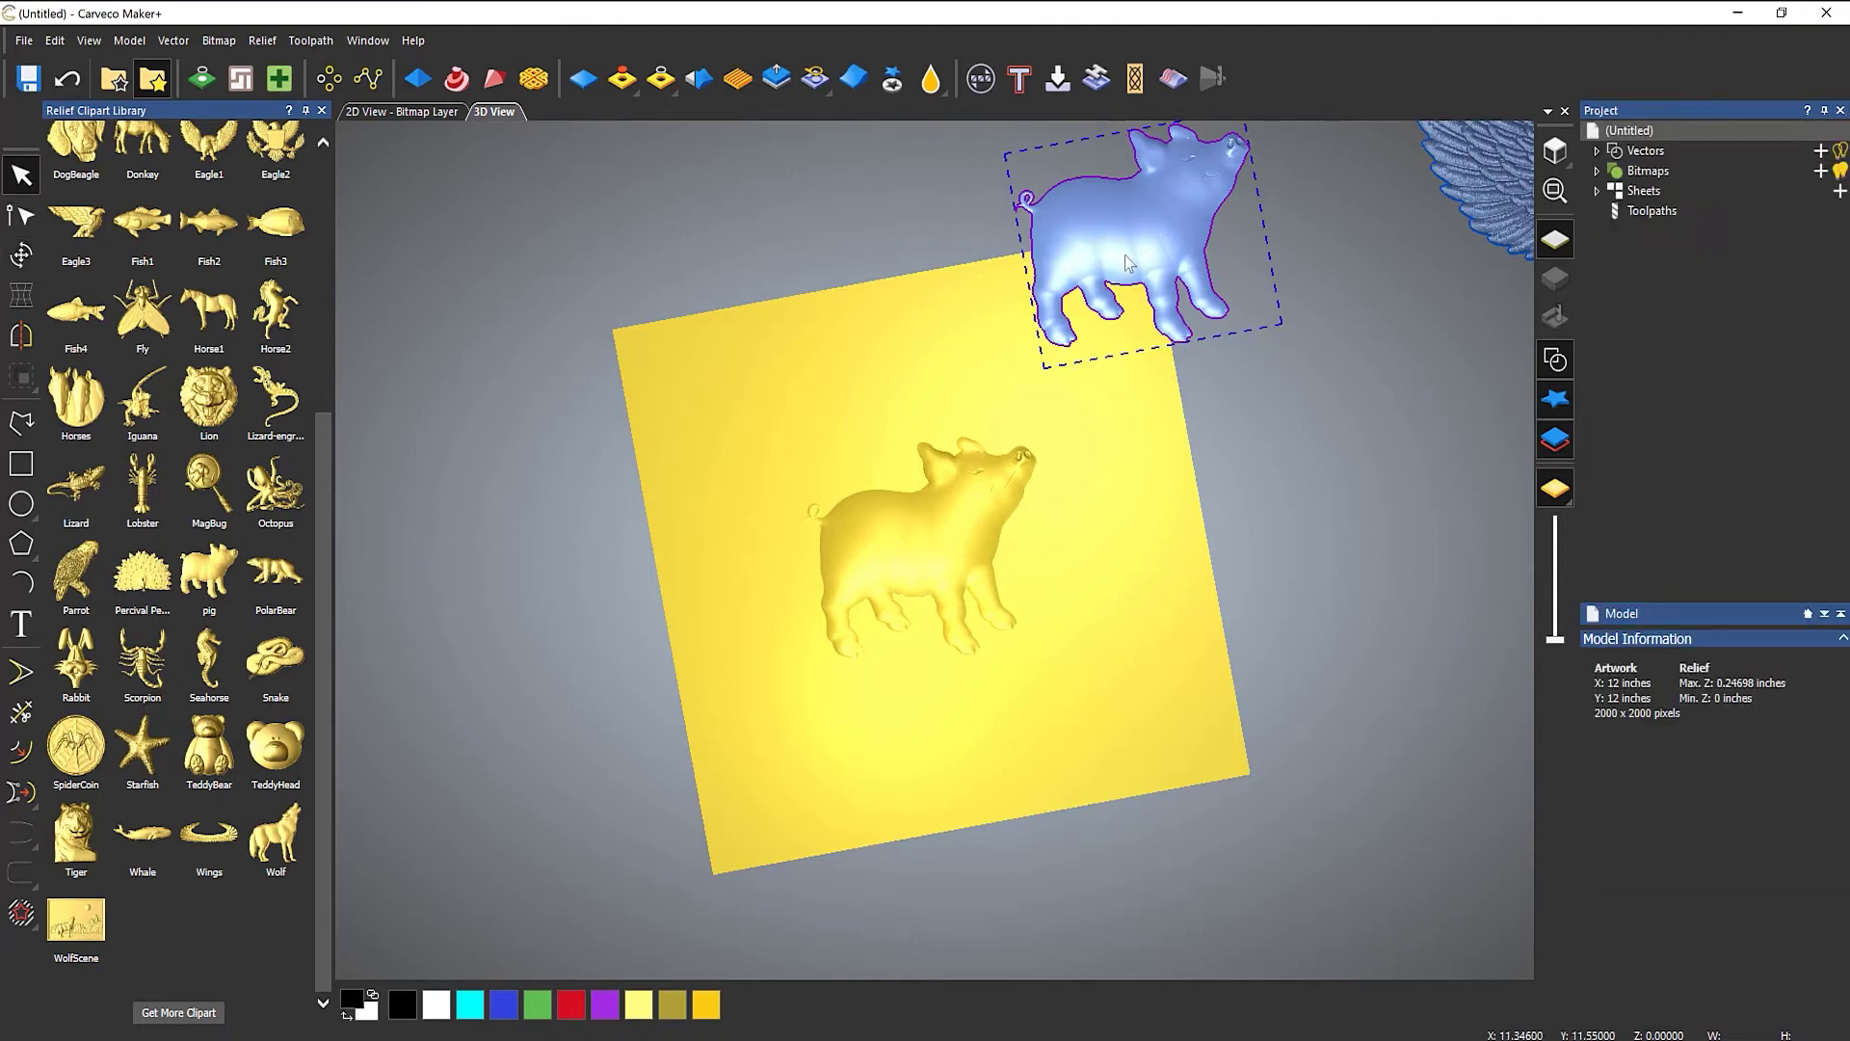
click(322, 110)
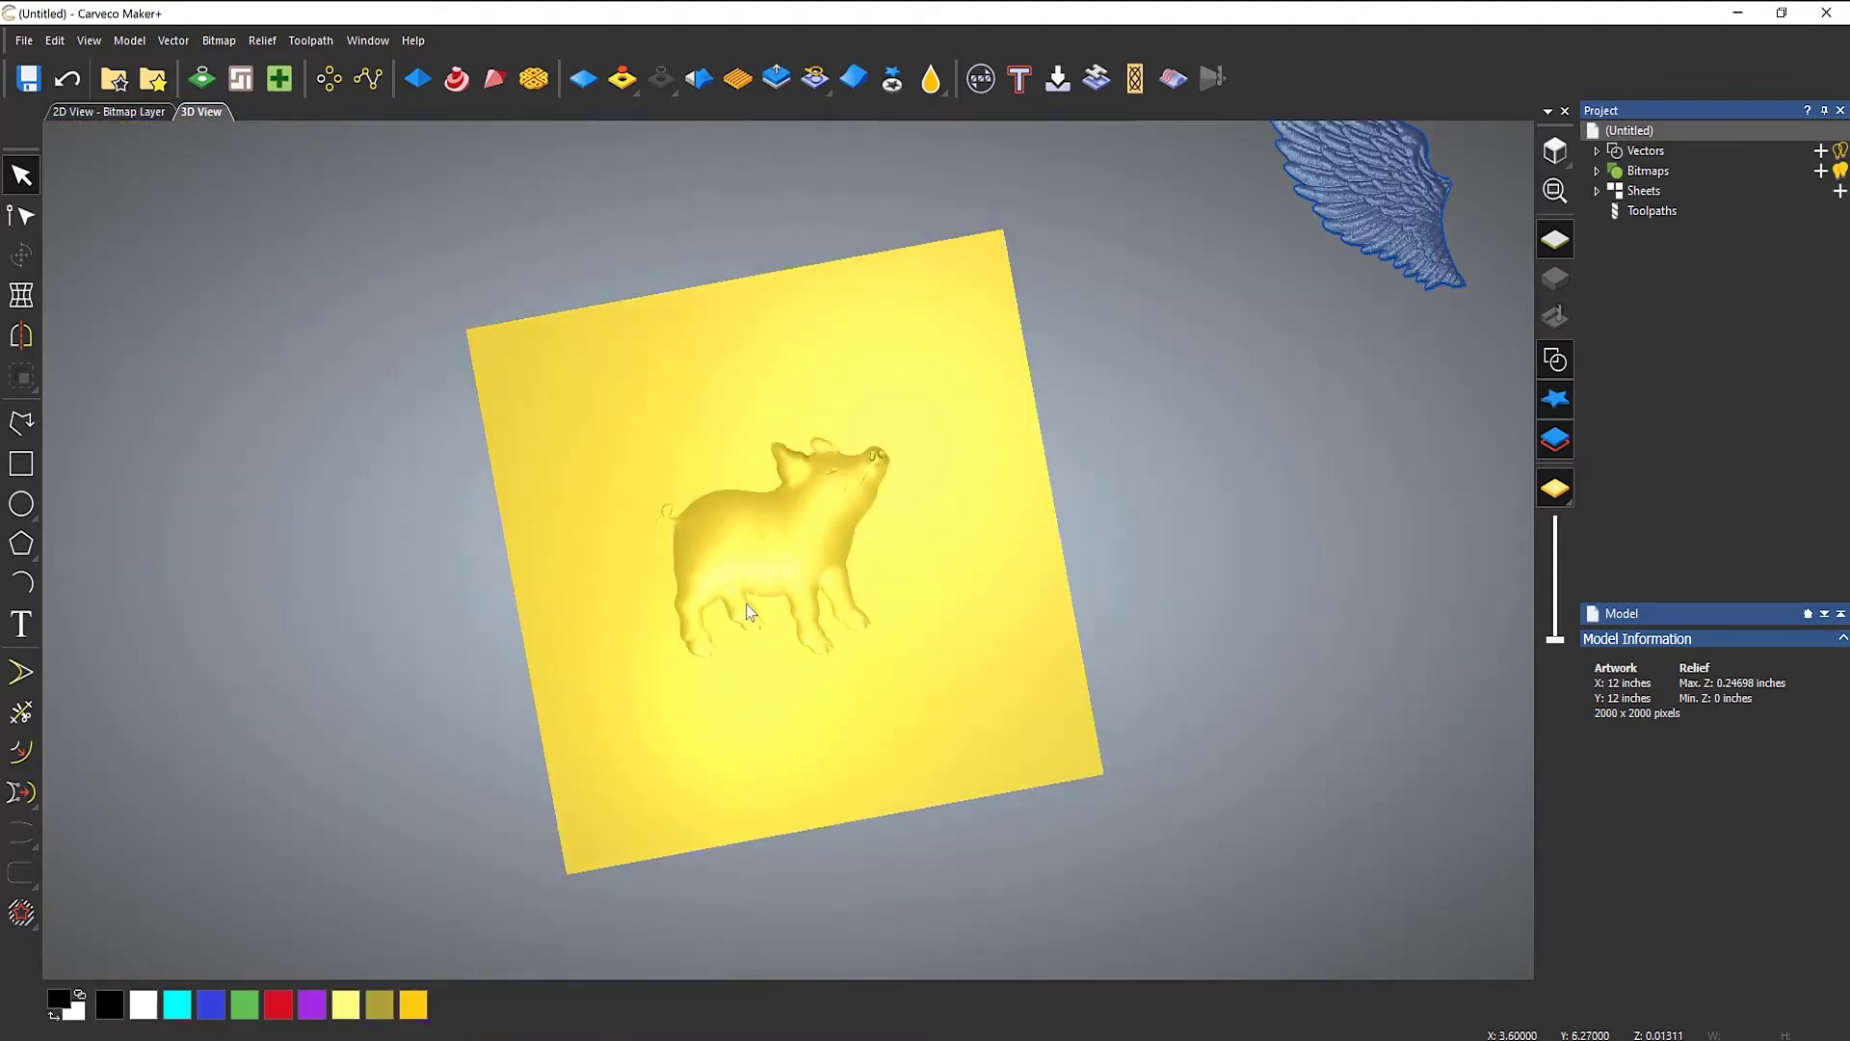
Create a relief boundary vector around the pig with smooth boundaries and no height range.
scroll(783, 552, up, 3)
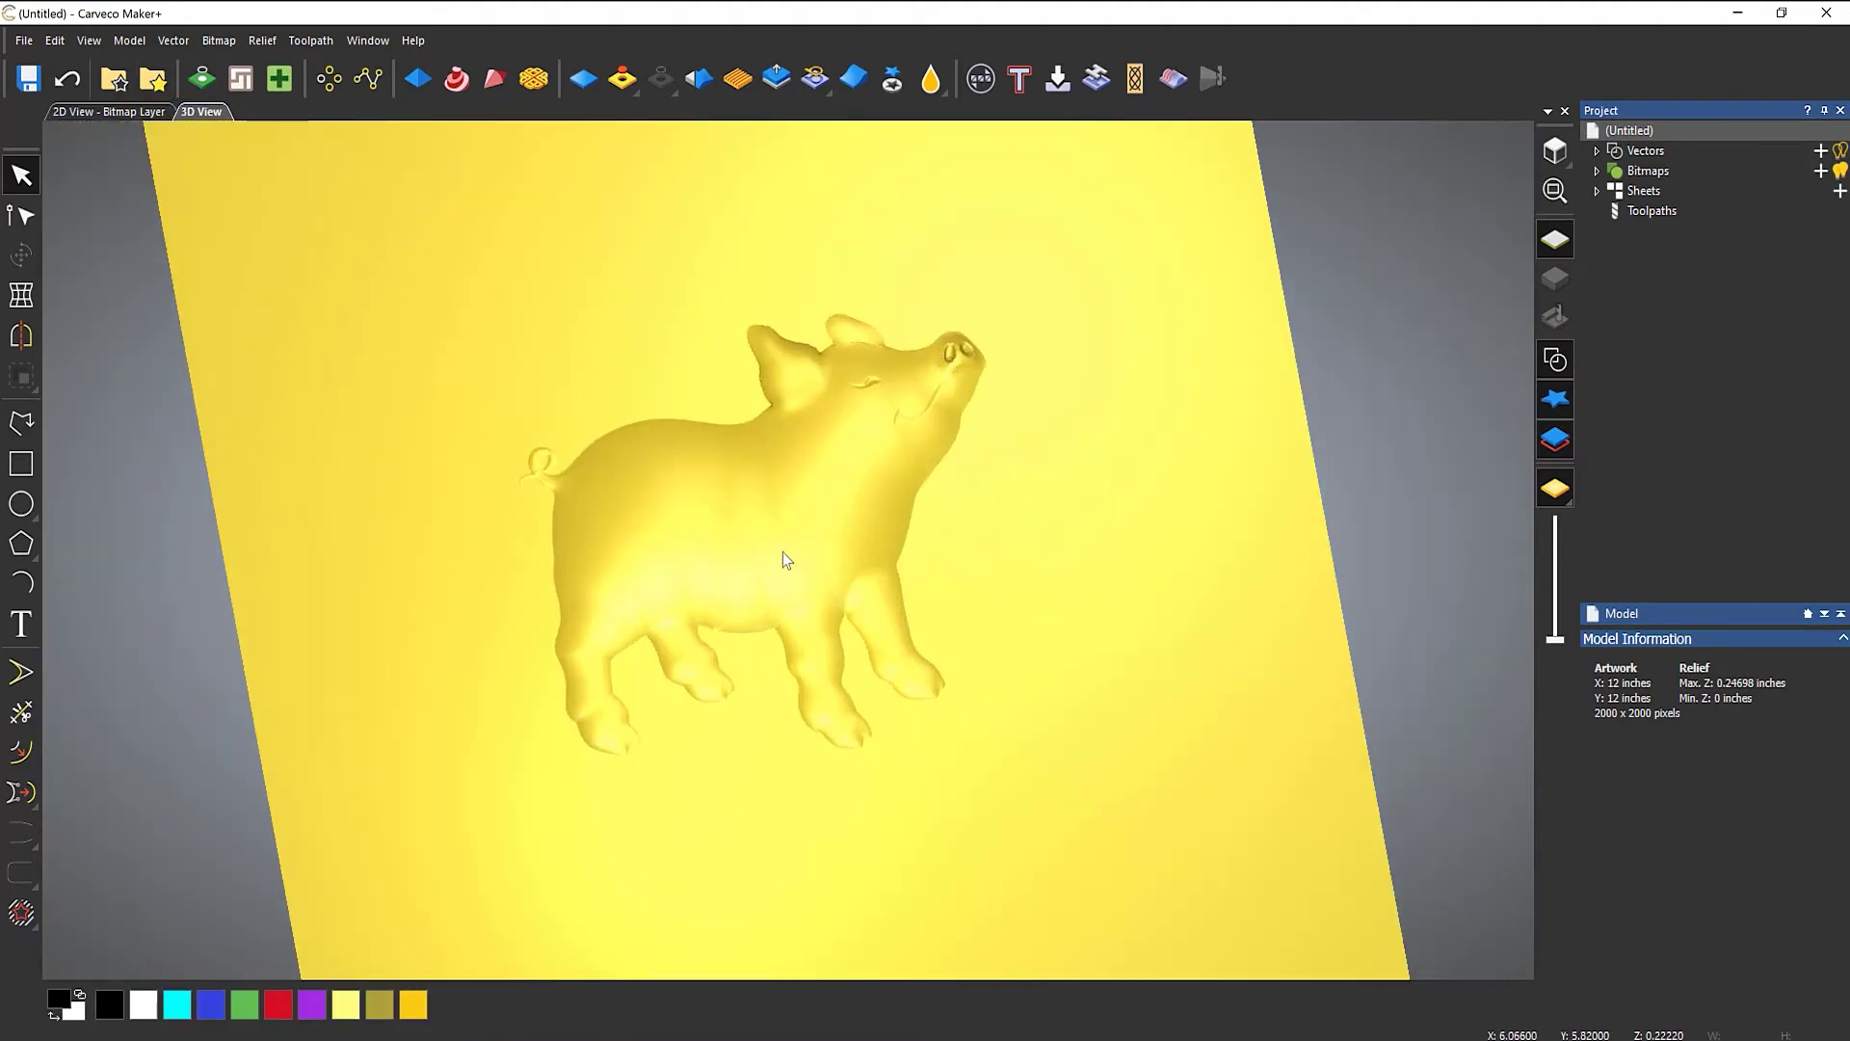
click(173, 40)
mouse_move(246, 168)
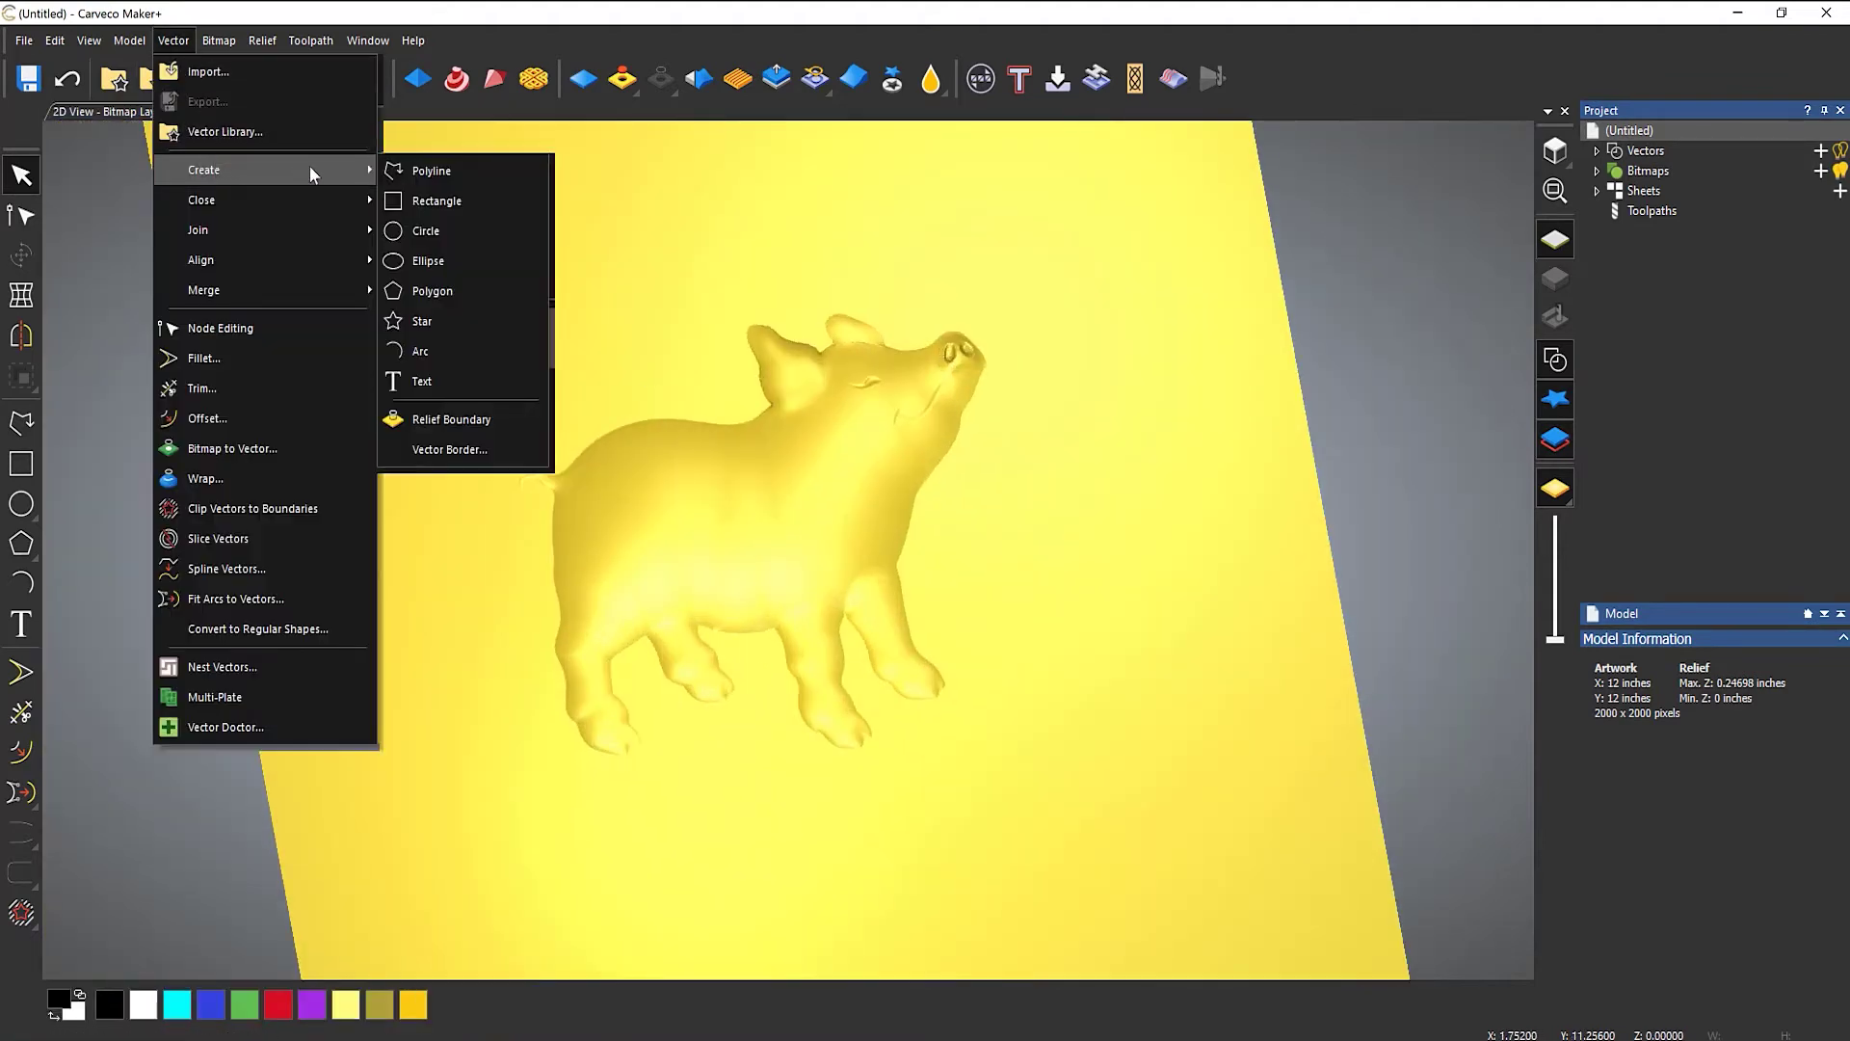
click(474, 425)
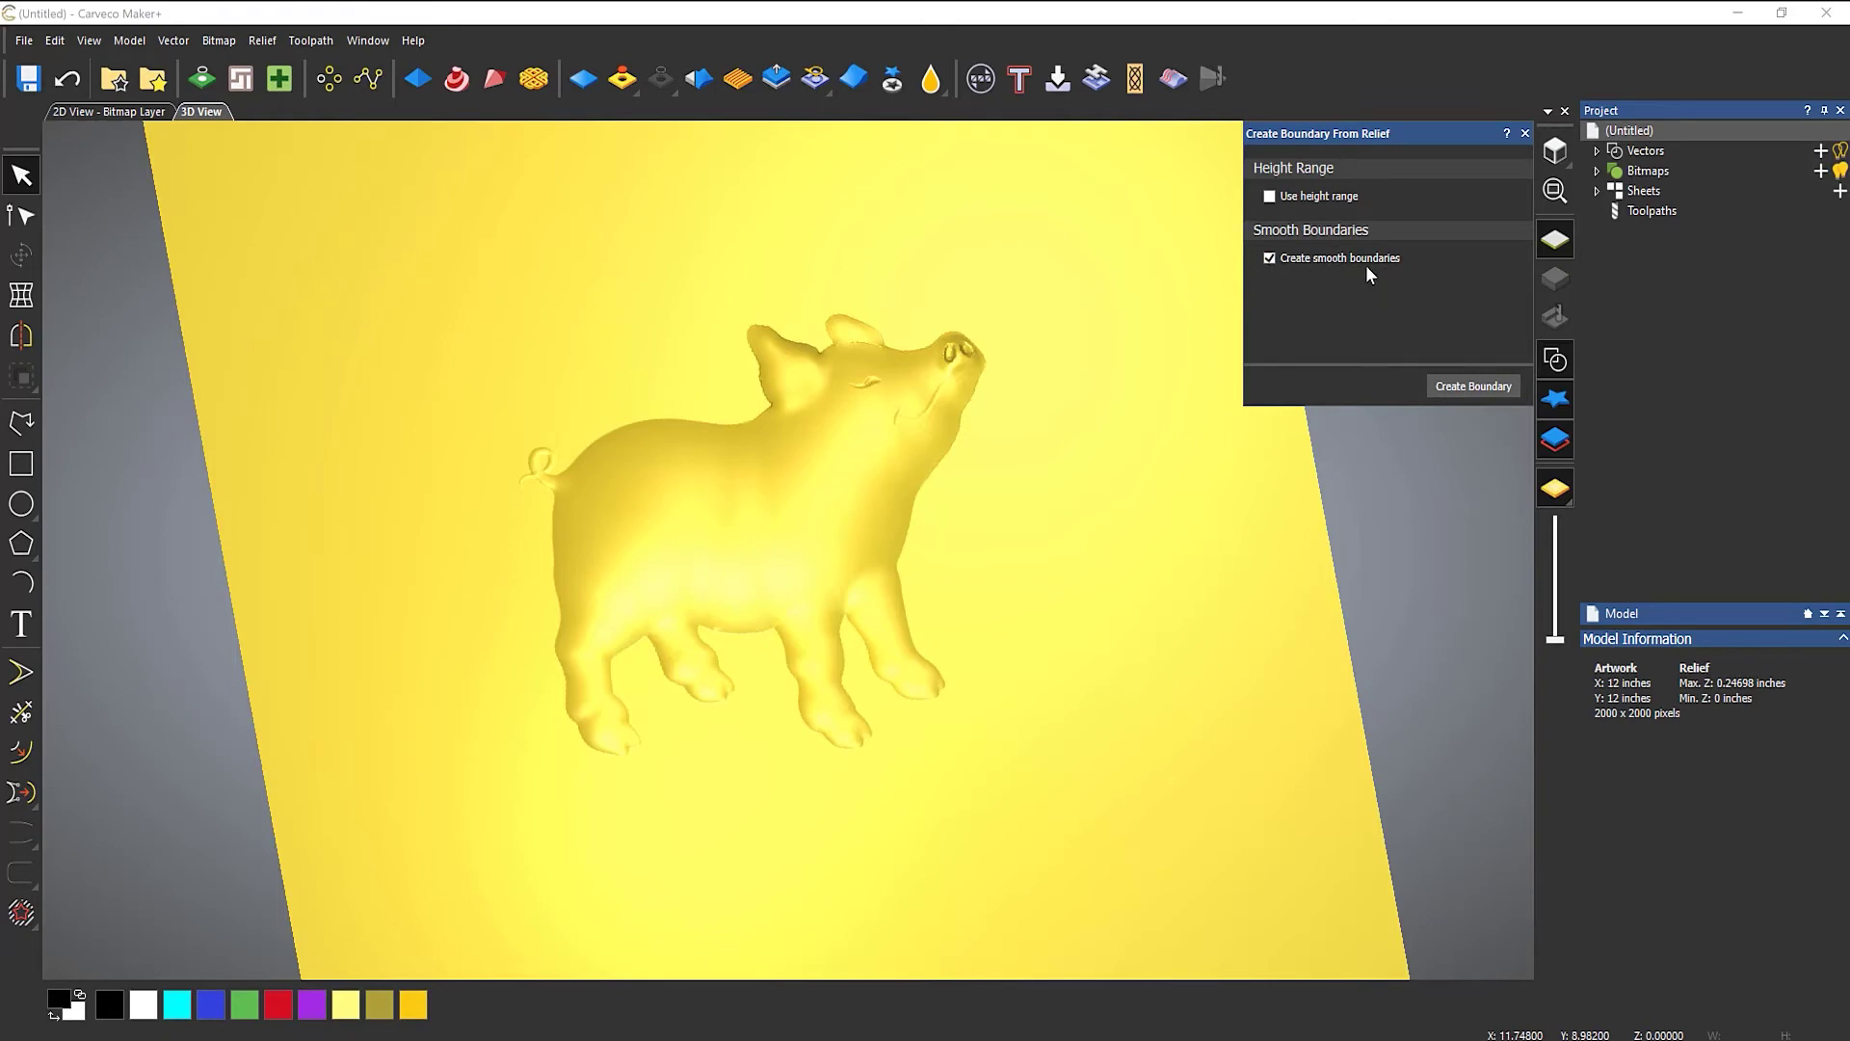
click(1468, 386)
click(1526, 133)
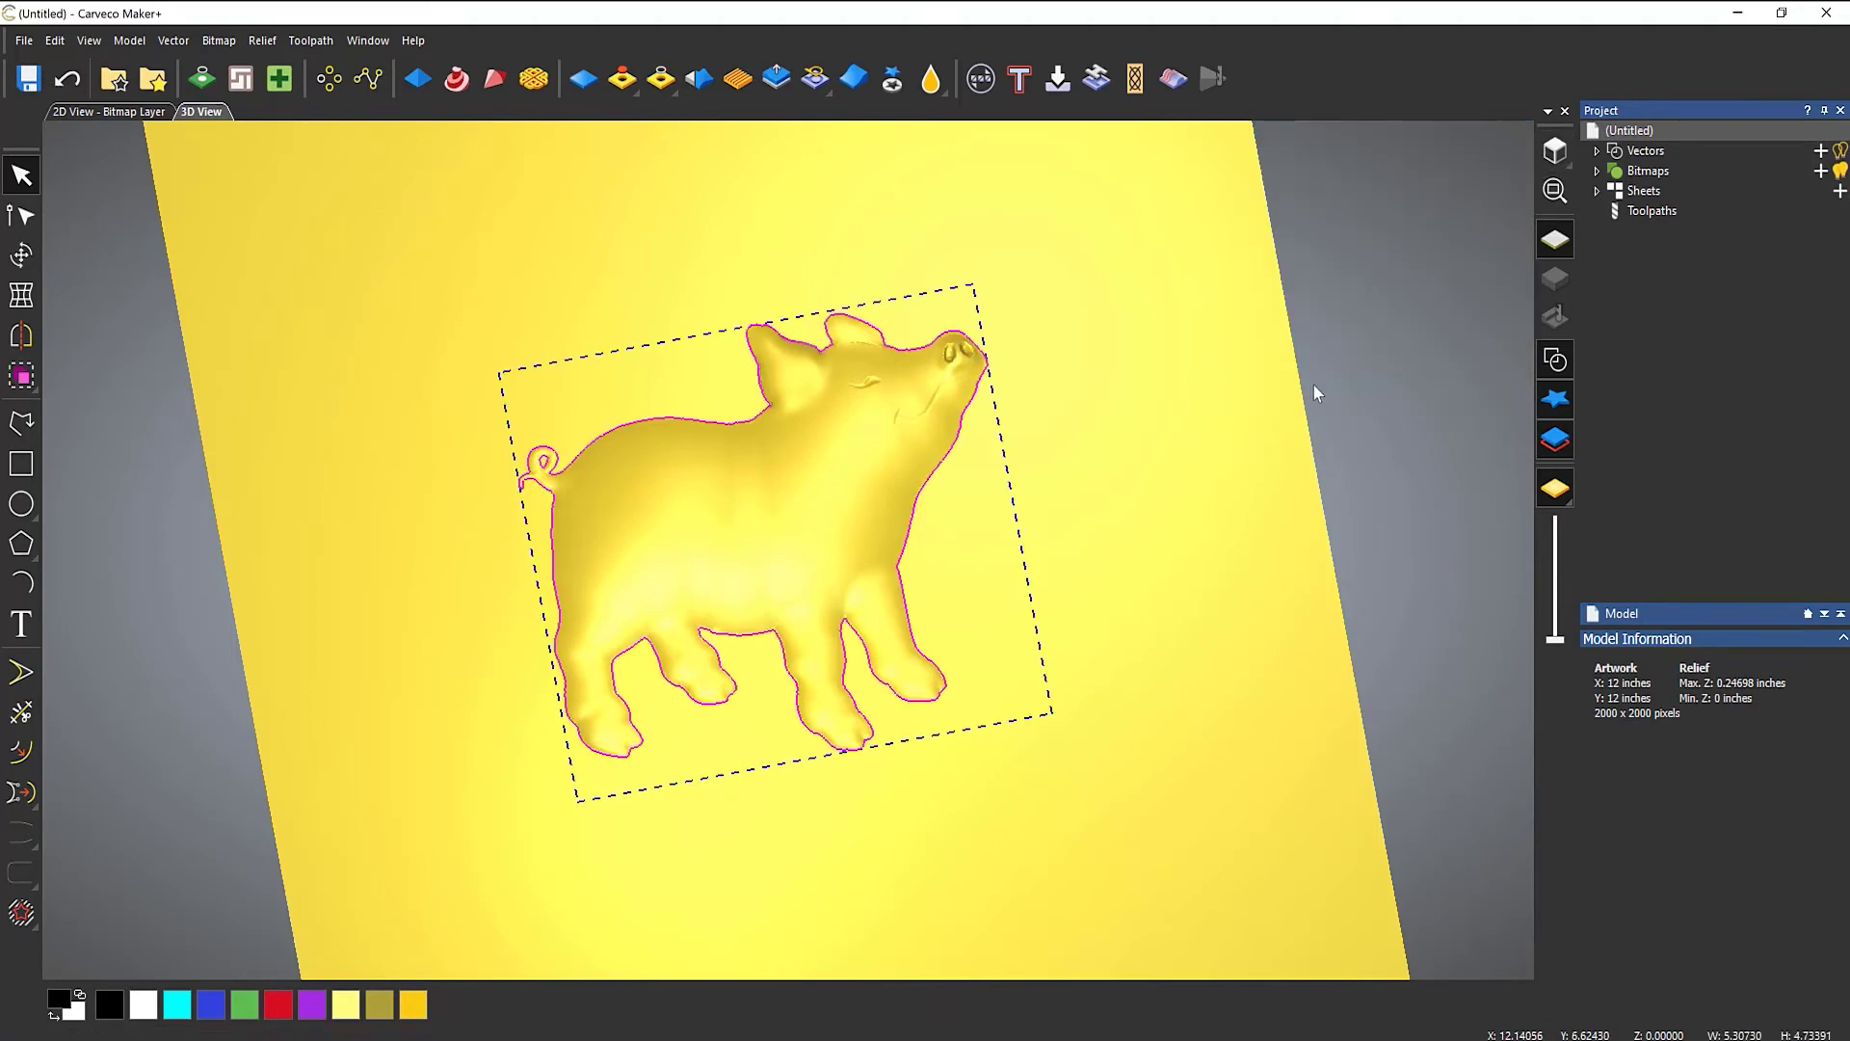
Hide the vectors and add a plane shape inside the pig's boundary with a 0.1-inch start height, using the Add combine mode.
click(425, 87)
drag(1259, 434, 1465, 421)
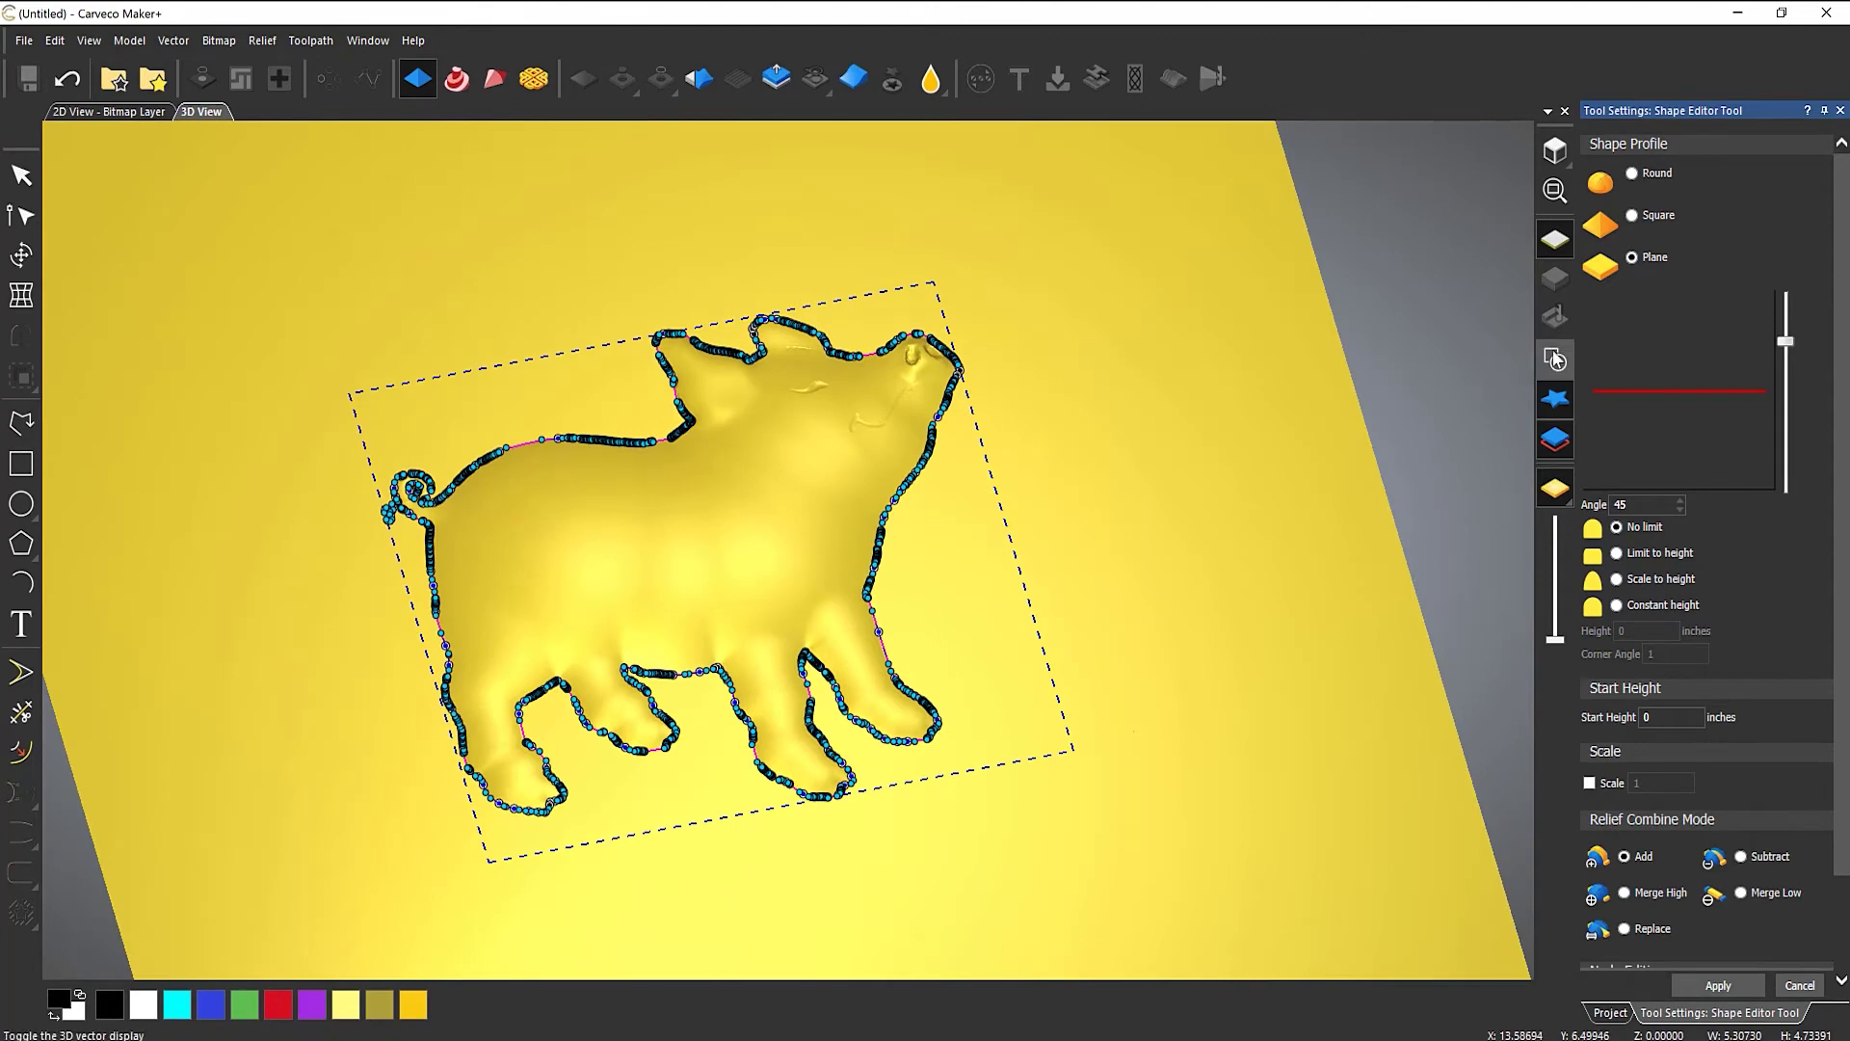
click(1556, 360)
click(1663, 715)
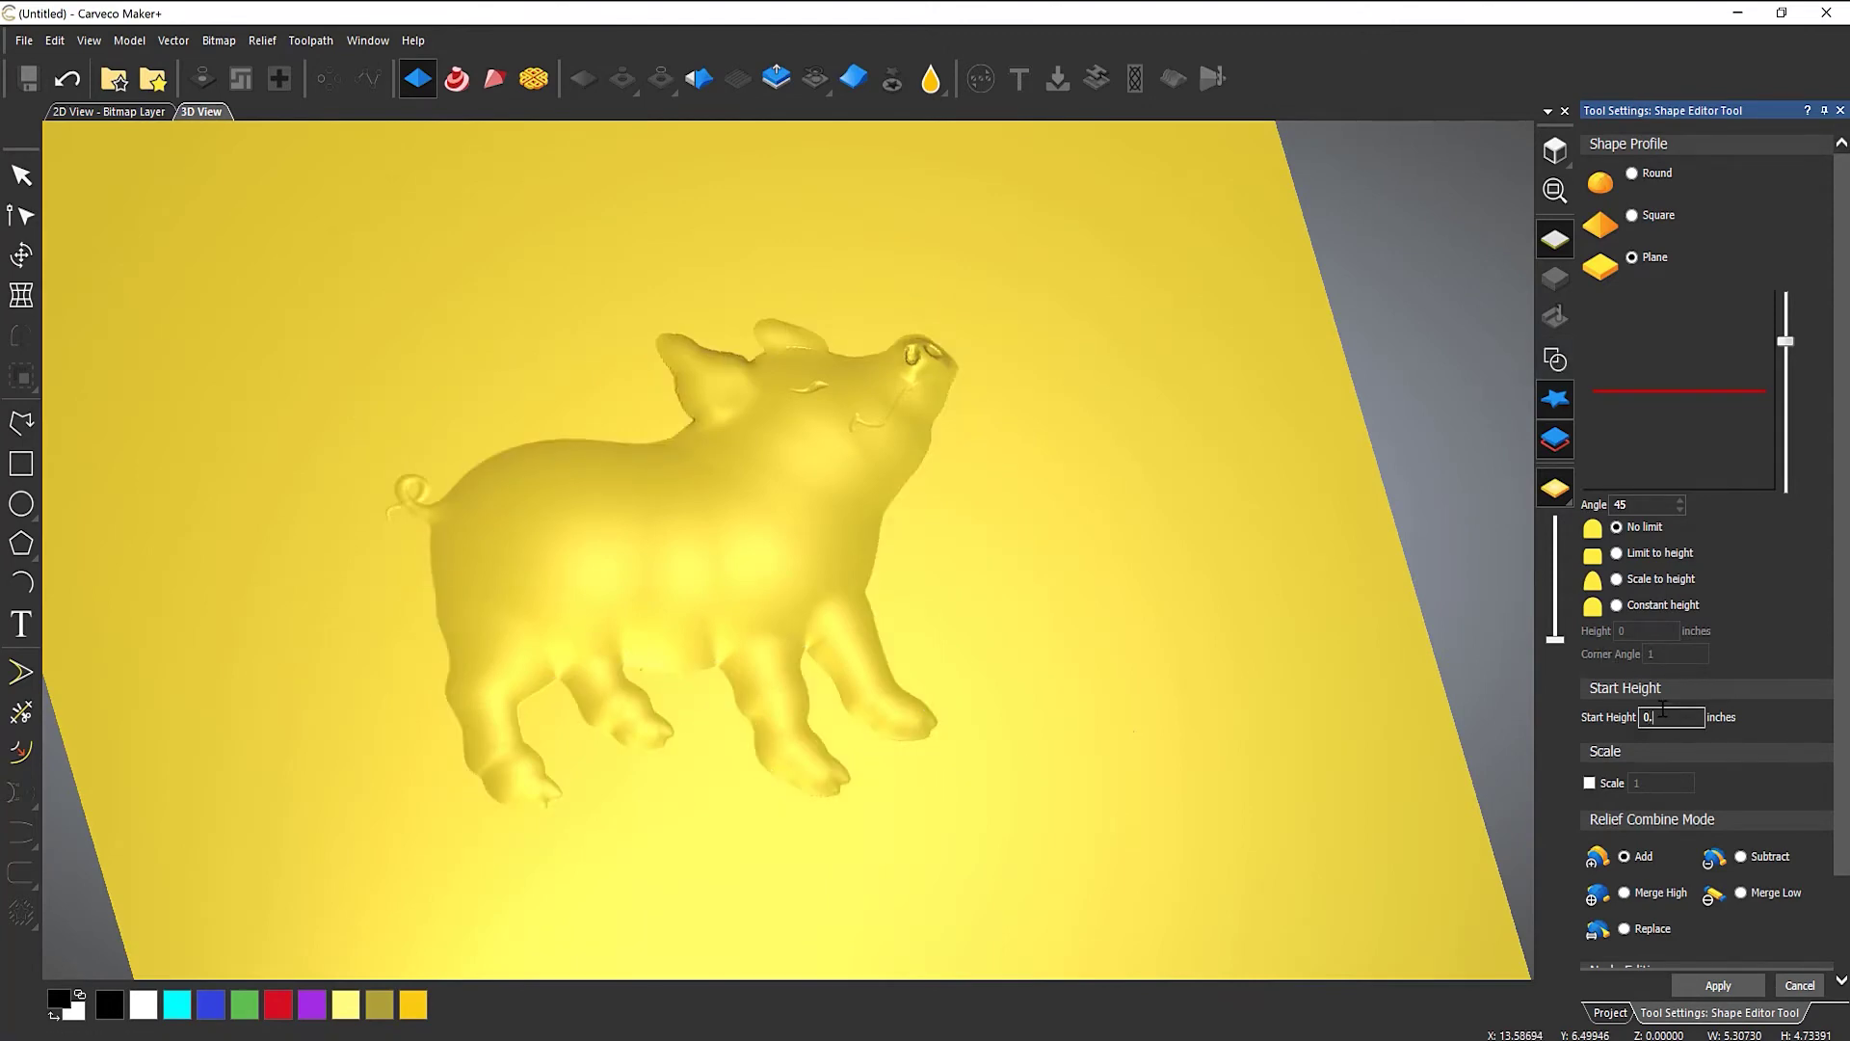
text(.1)
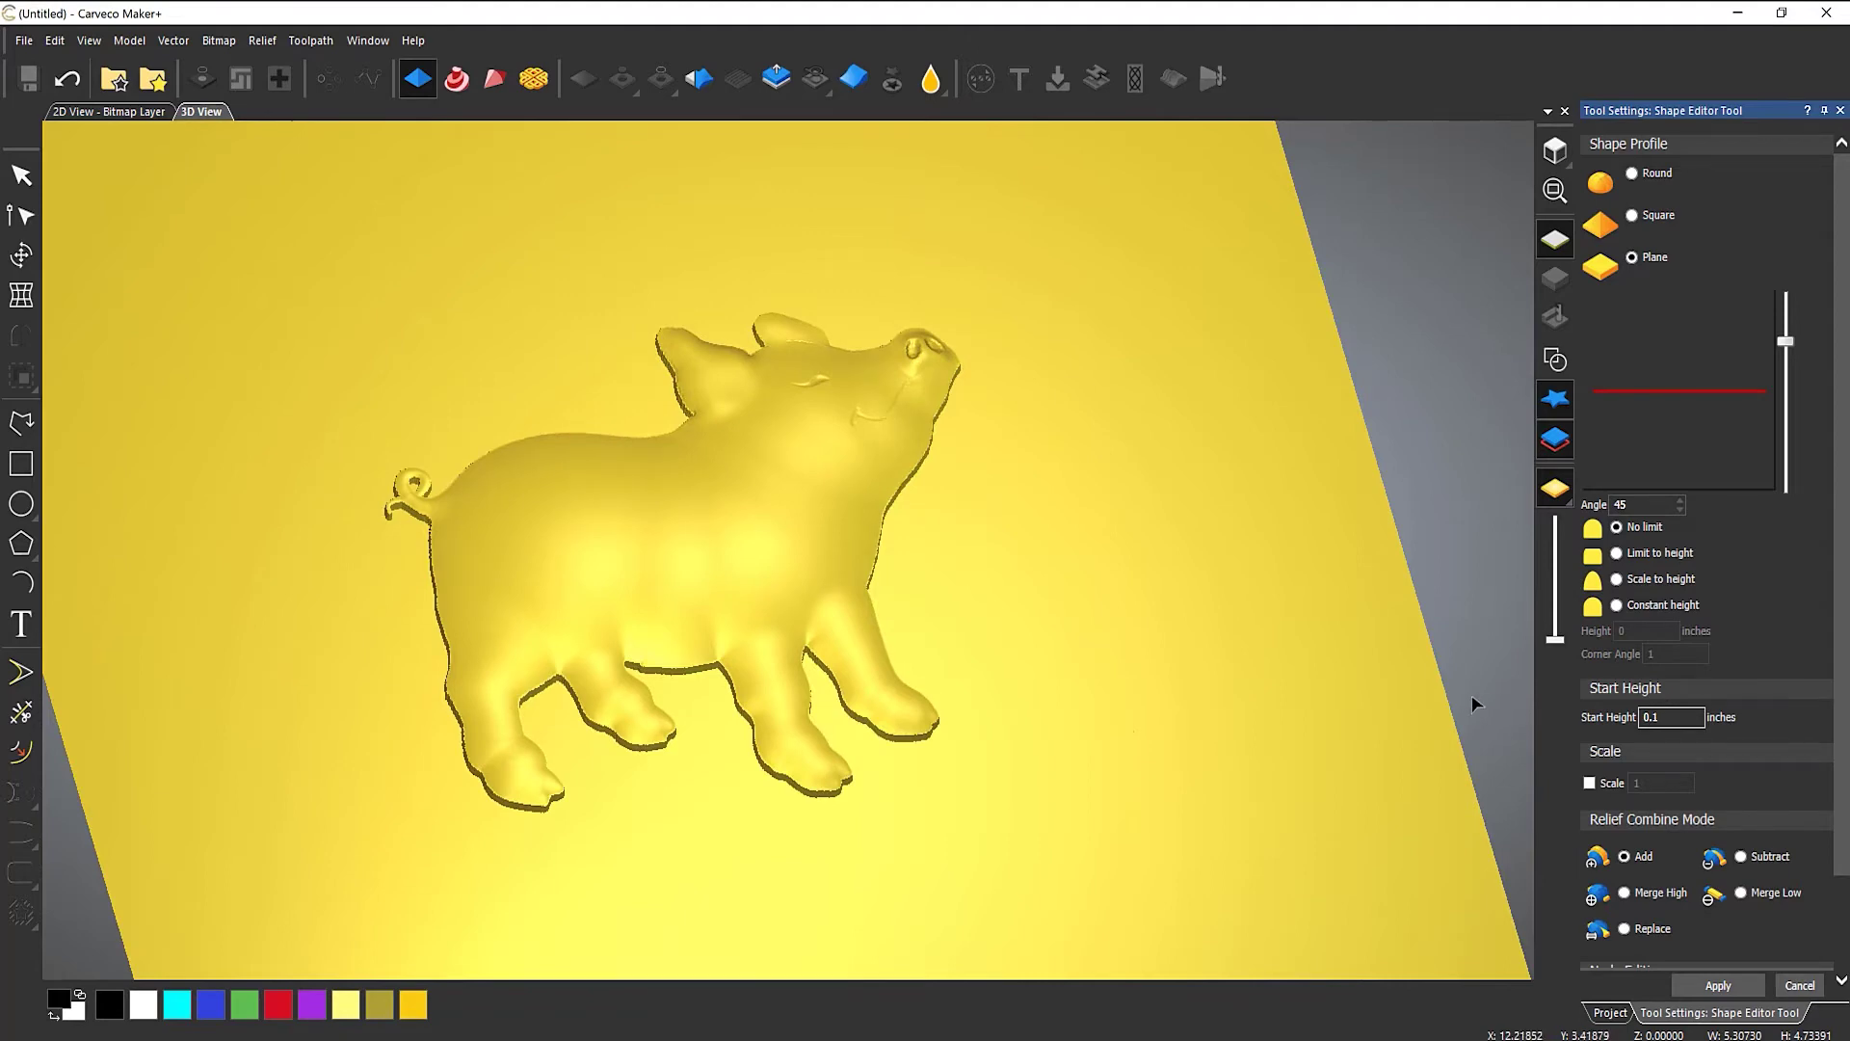
click(1718, 984)
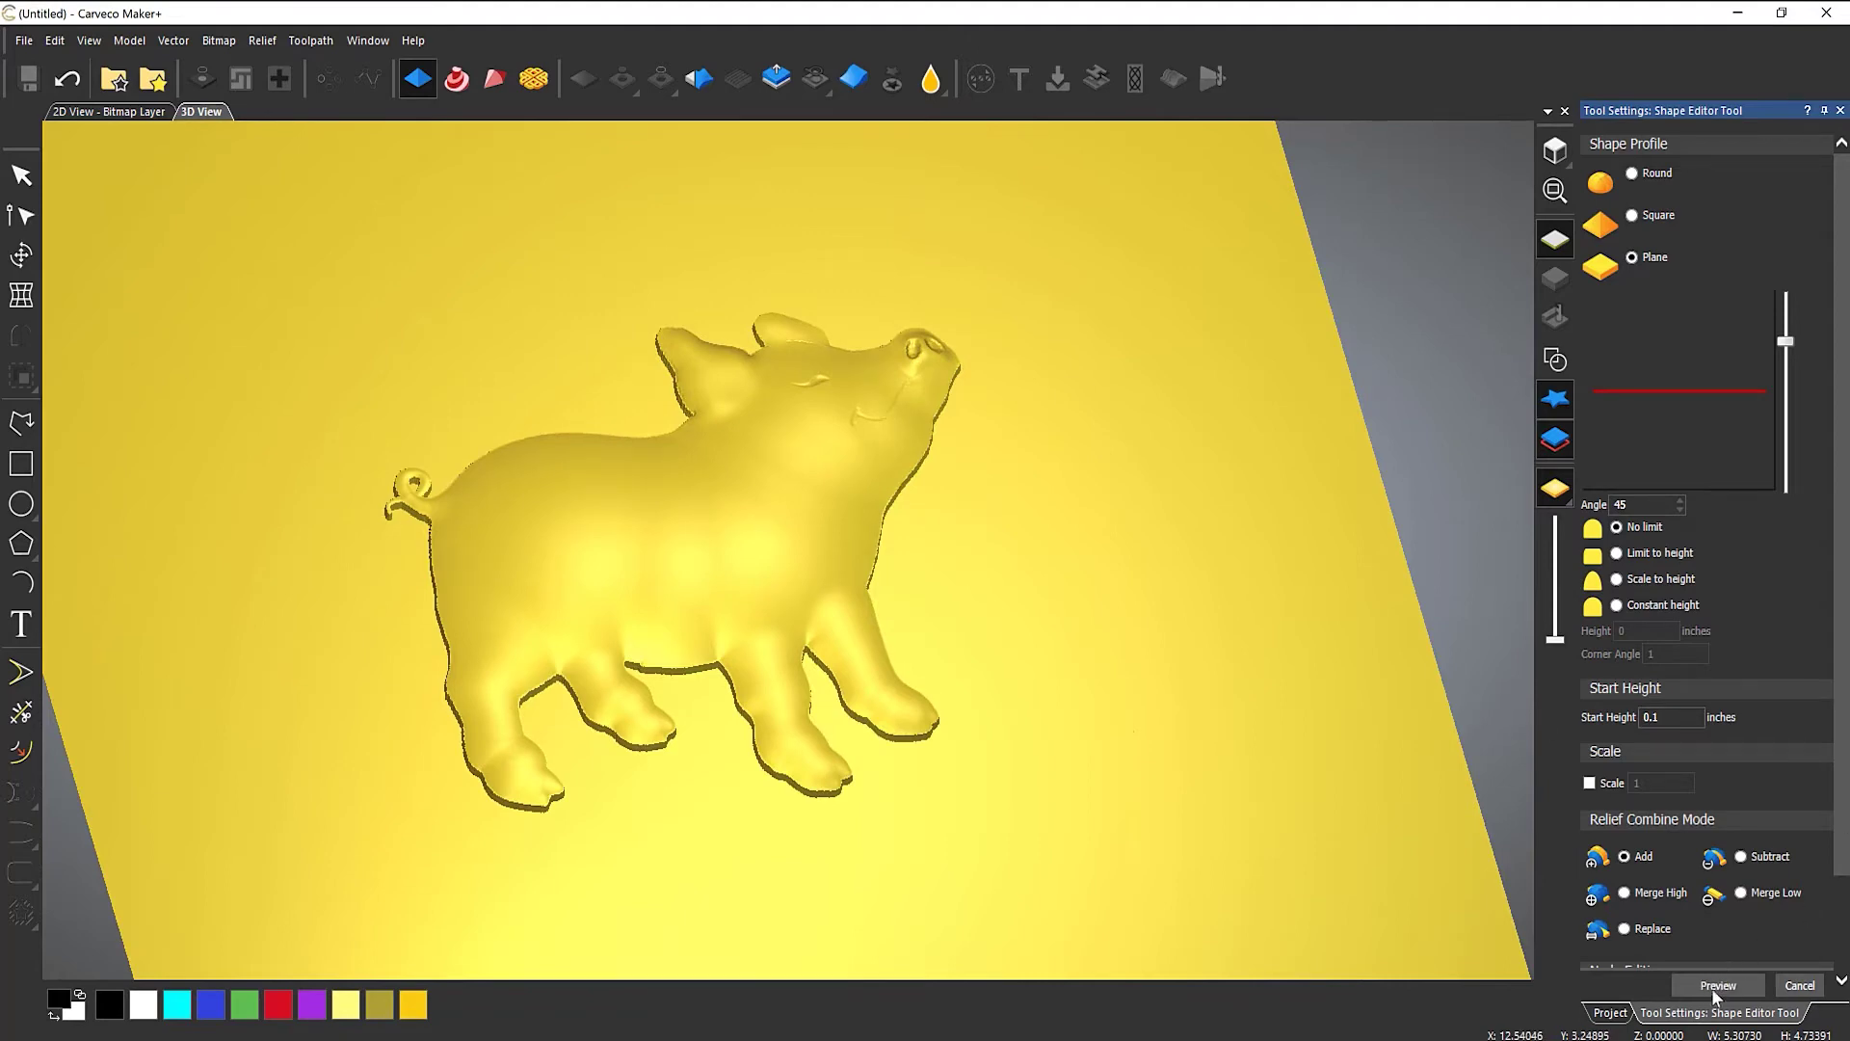
click(1800, 985)
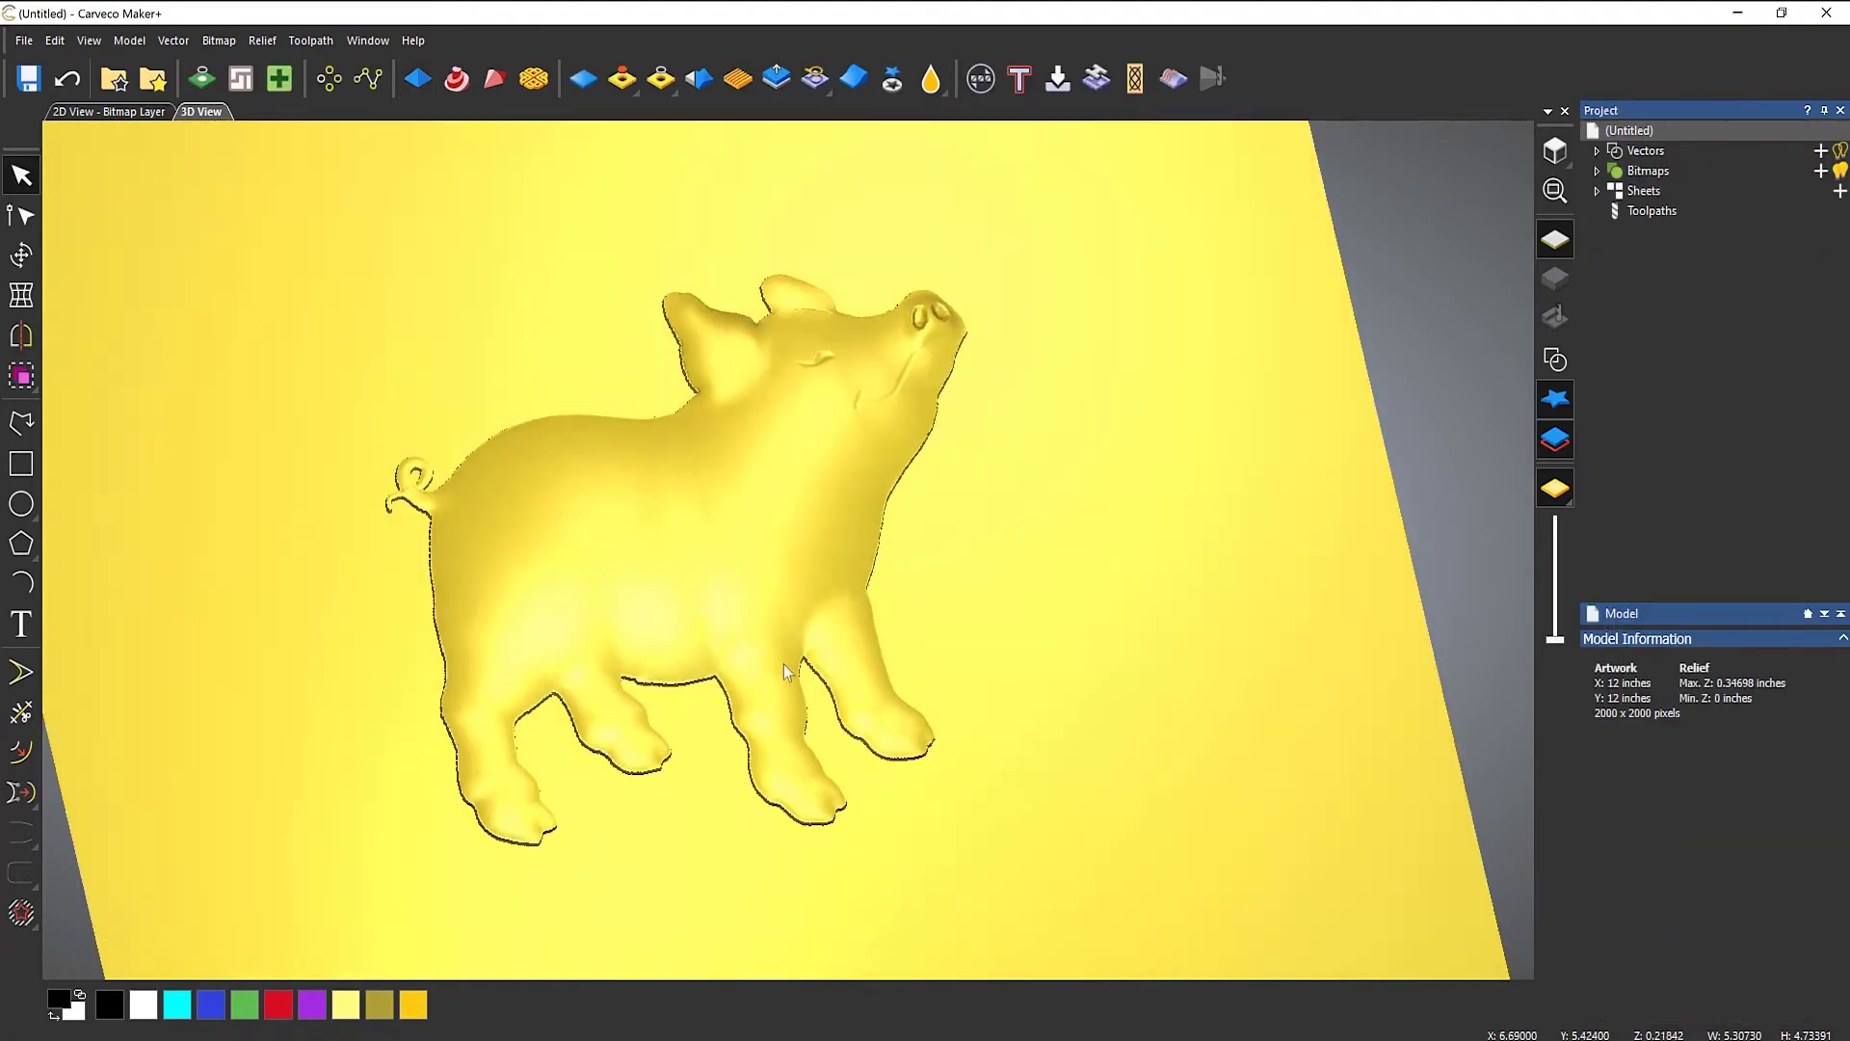
drag(736, 685, 767, 446)
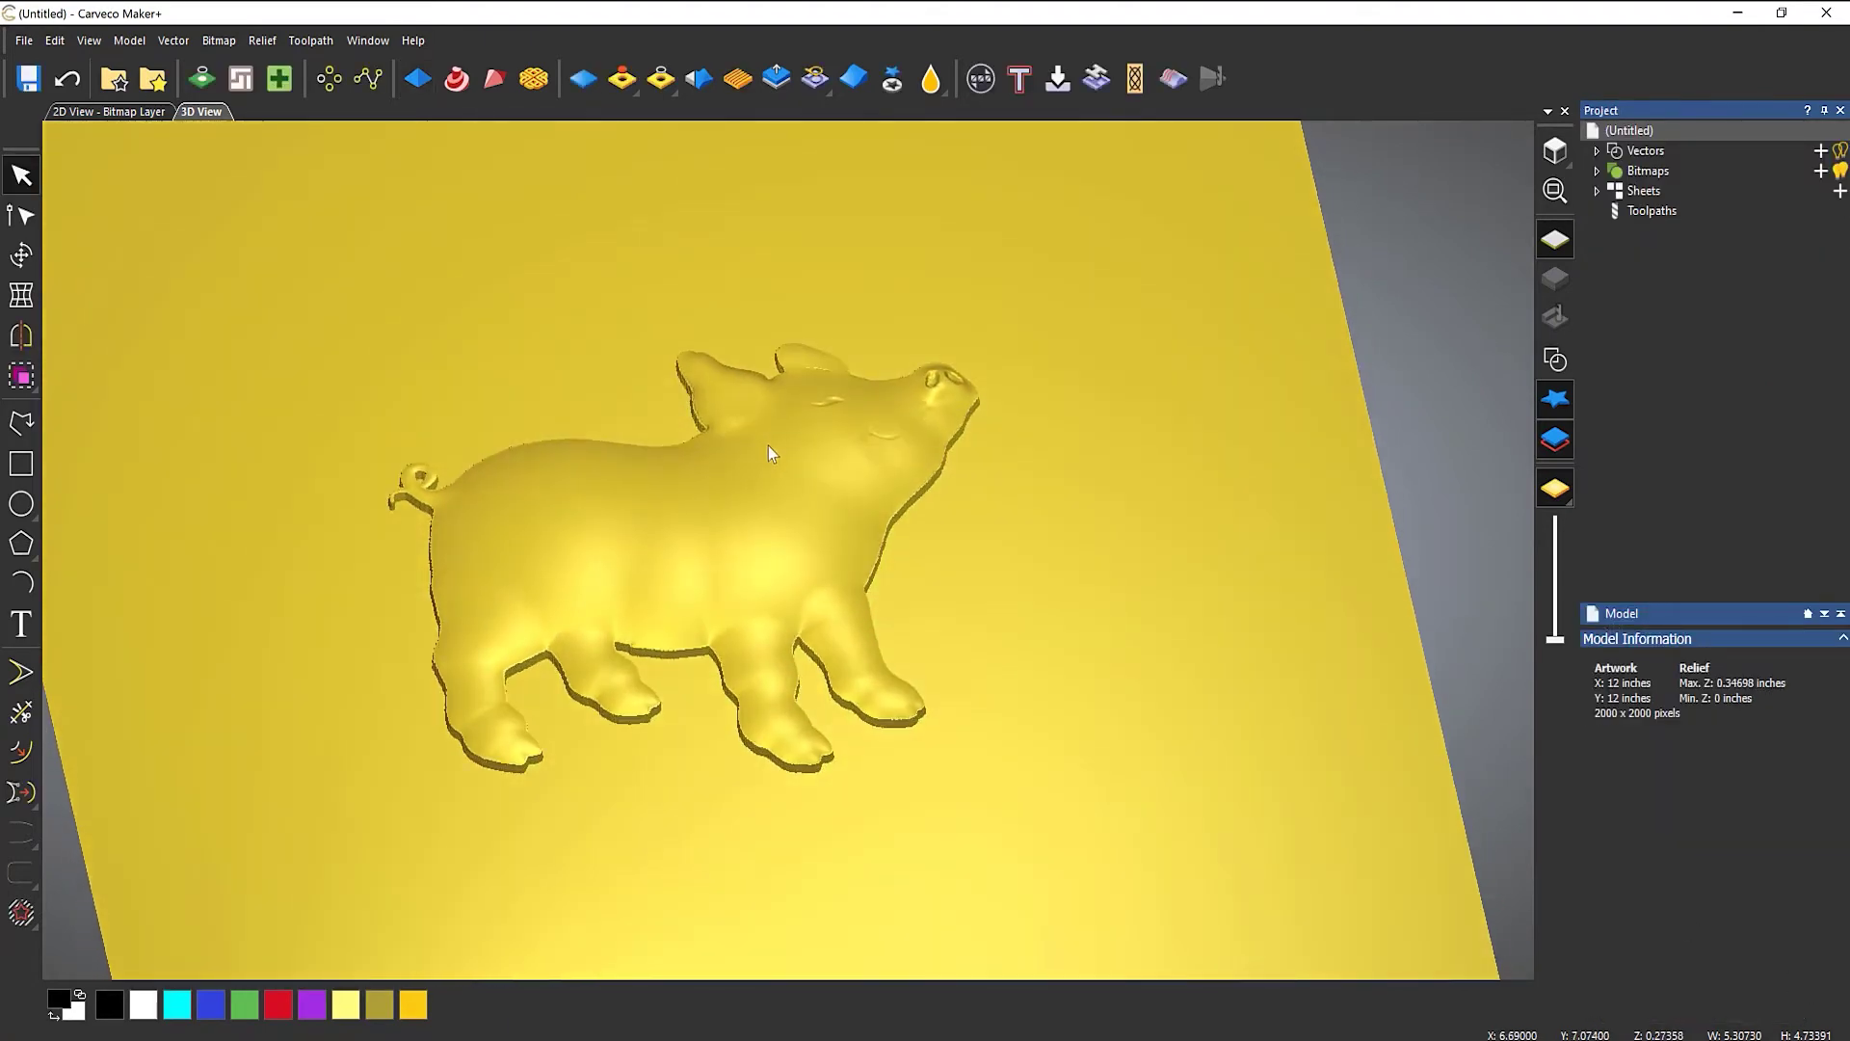
Smooth the whole relief at 34% strength to soften the raised pig's jagged edges, then close the smoothing tool.
drag(703, 553, 500, 696)
scroll(628, 670, up, 5)
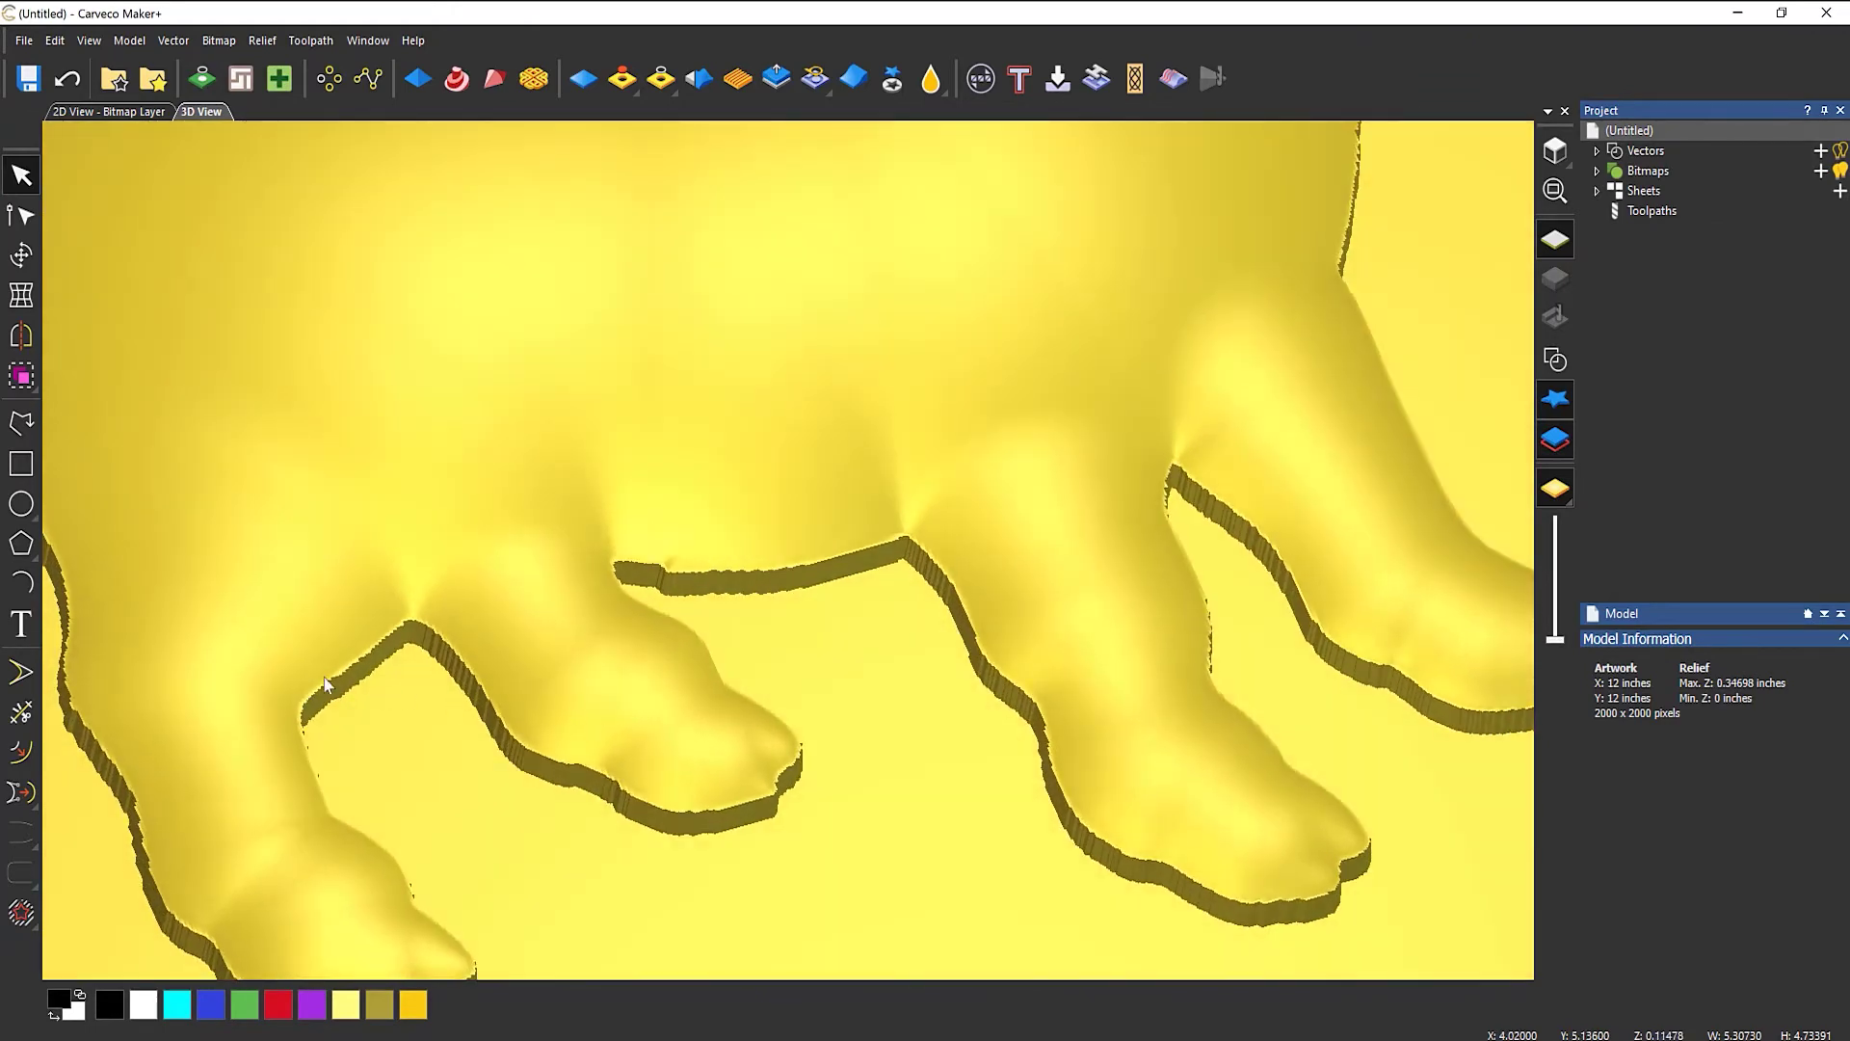
scroll(703, 588, down, 4)
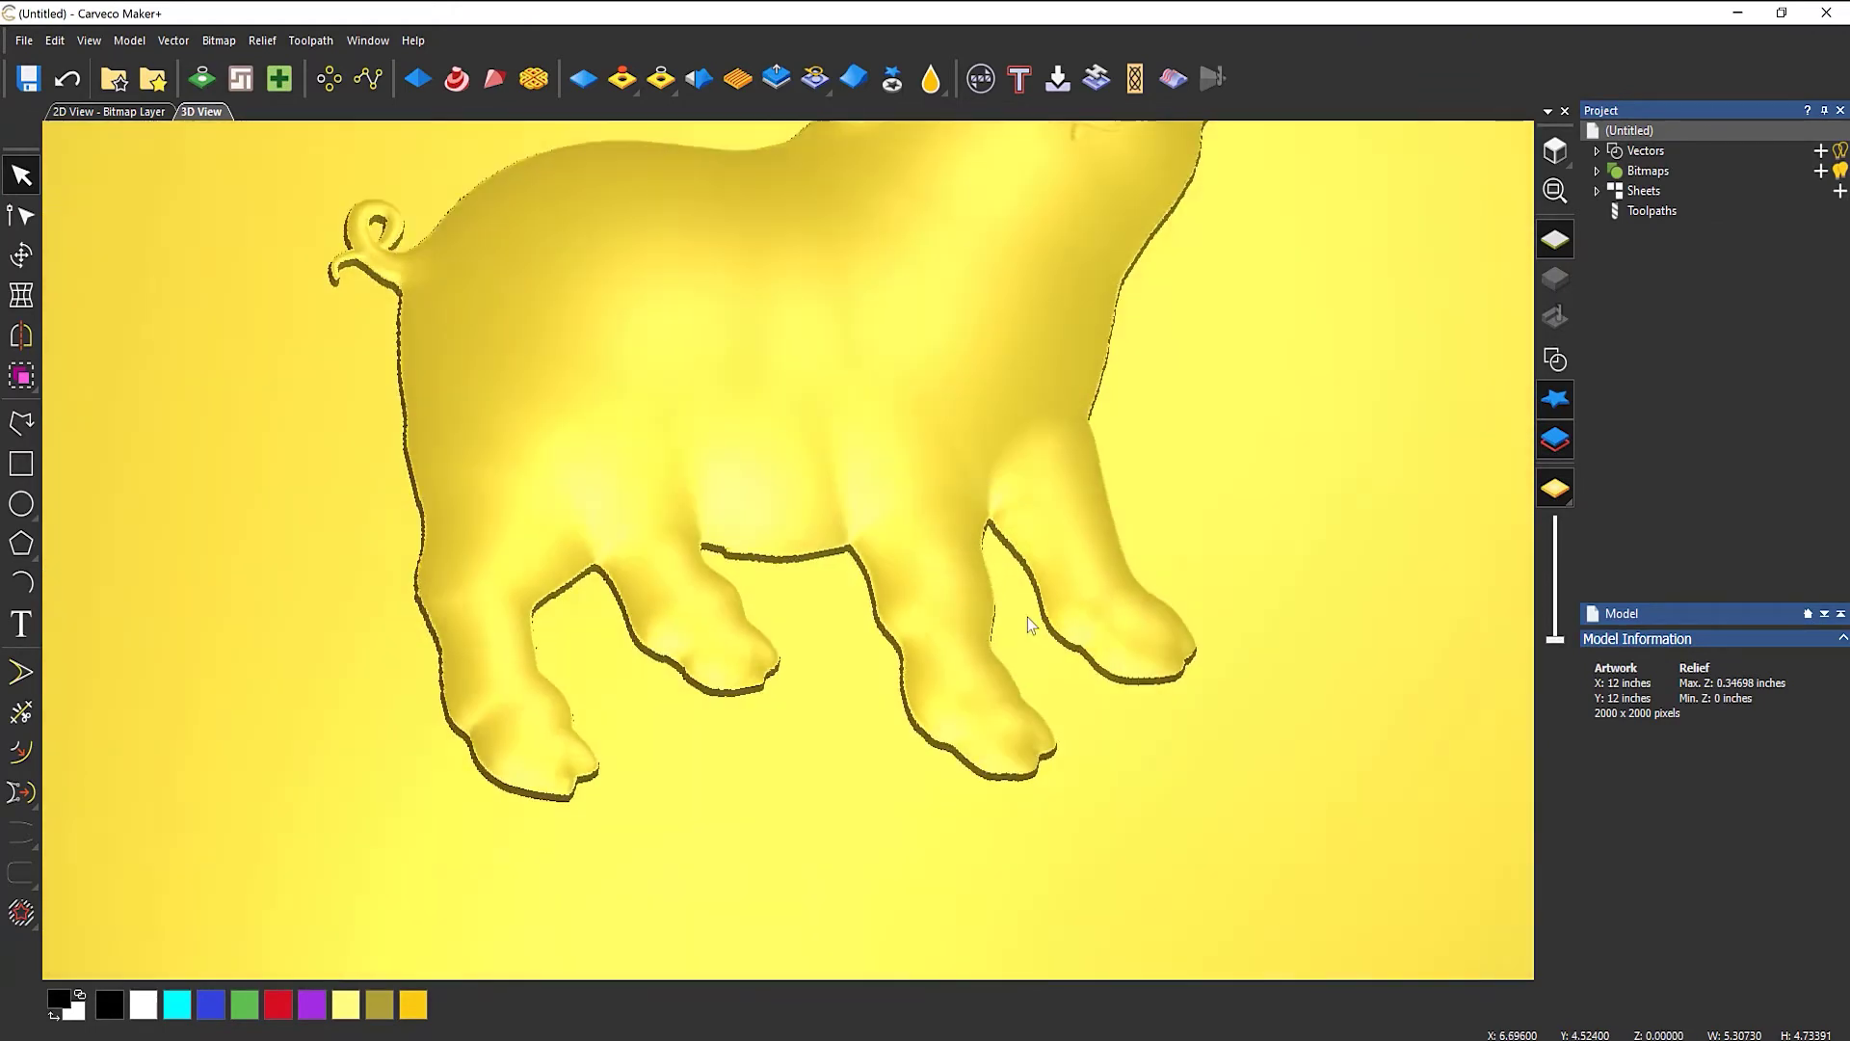
scroll(1008, 586, up, 5)
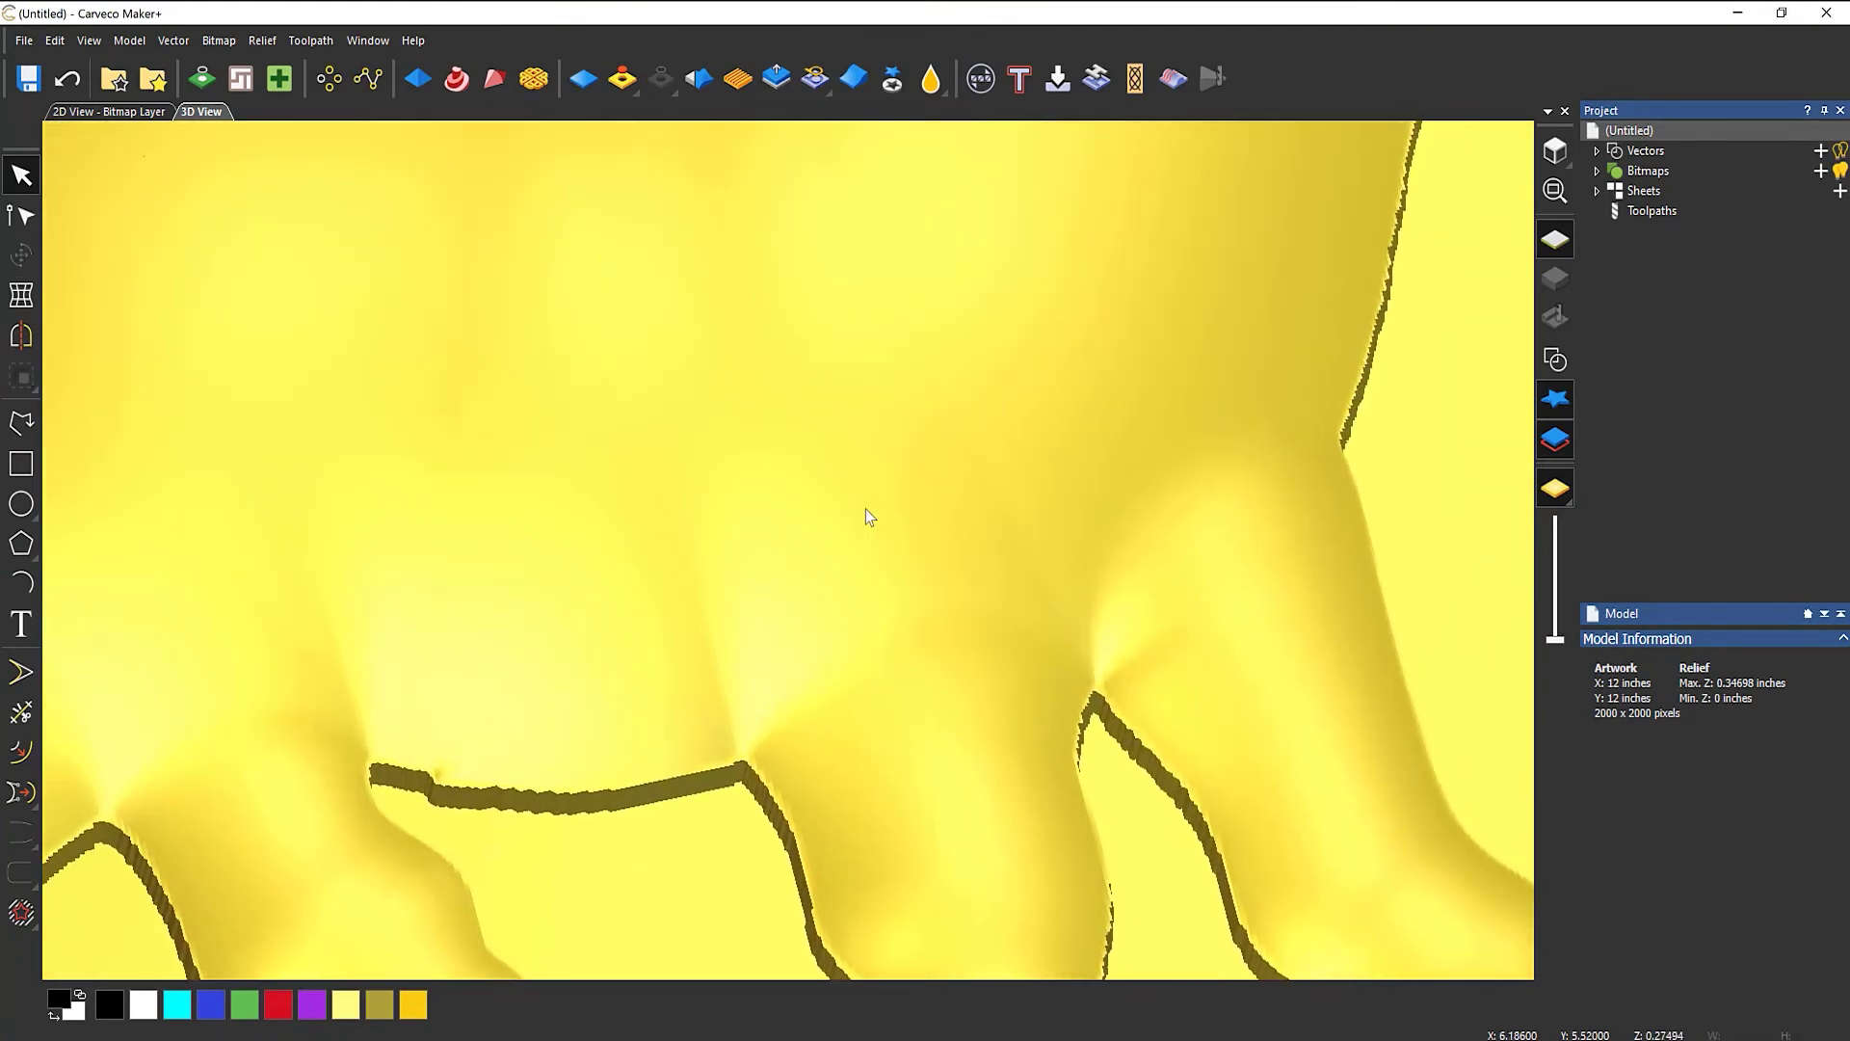
scroll(865, 509, down, 5)
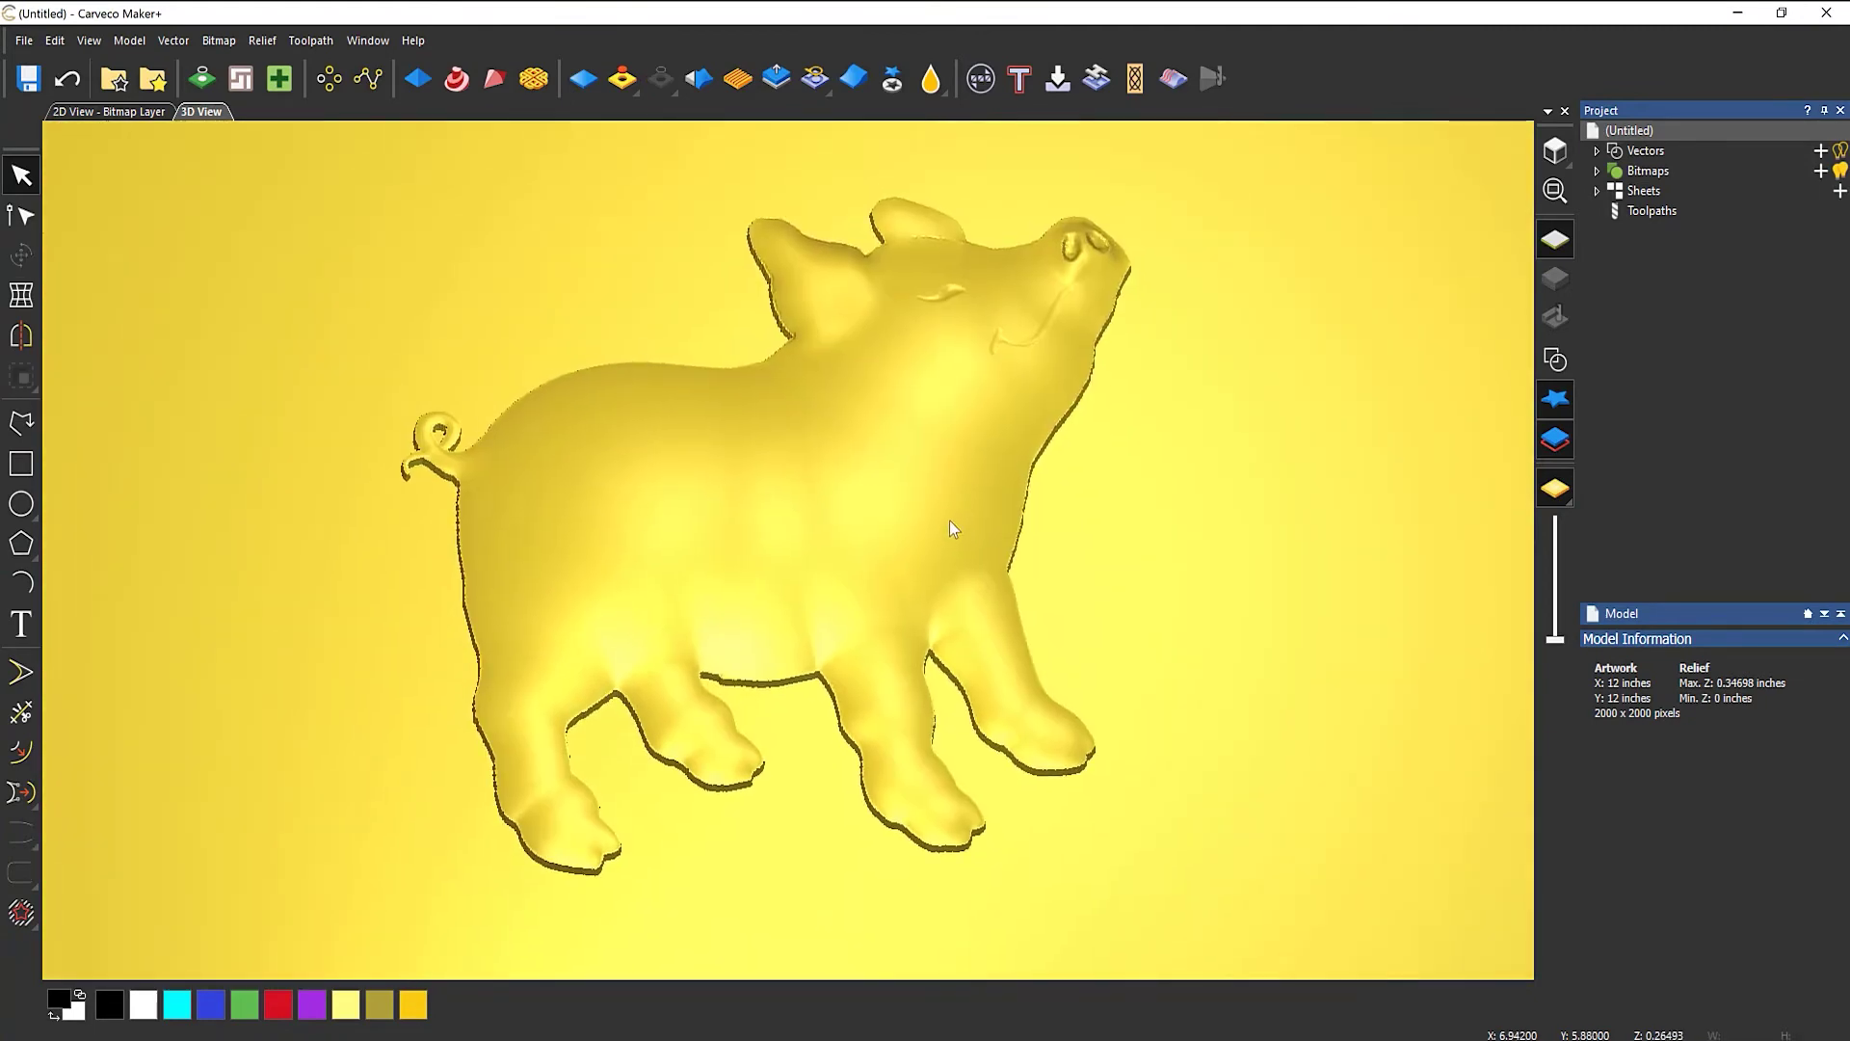
click(699, 81)
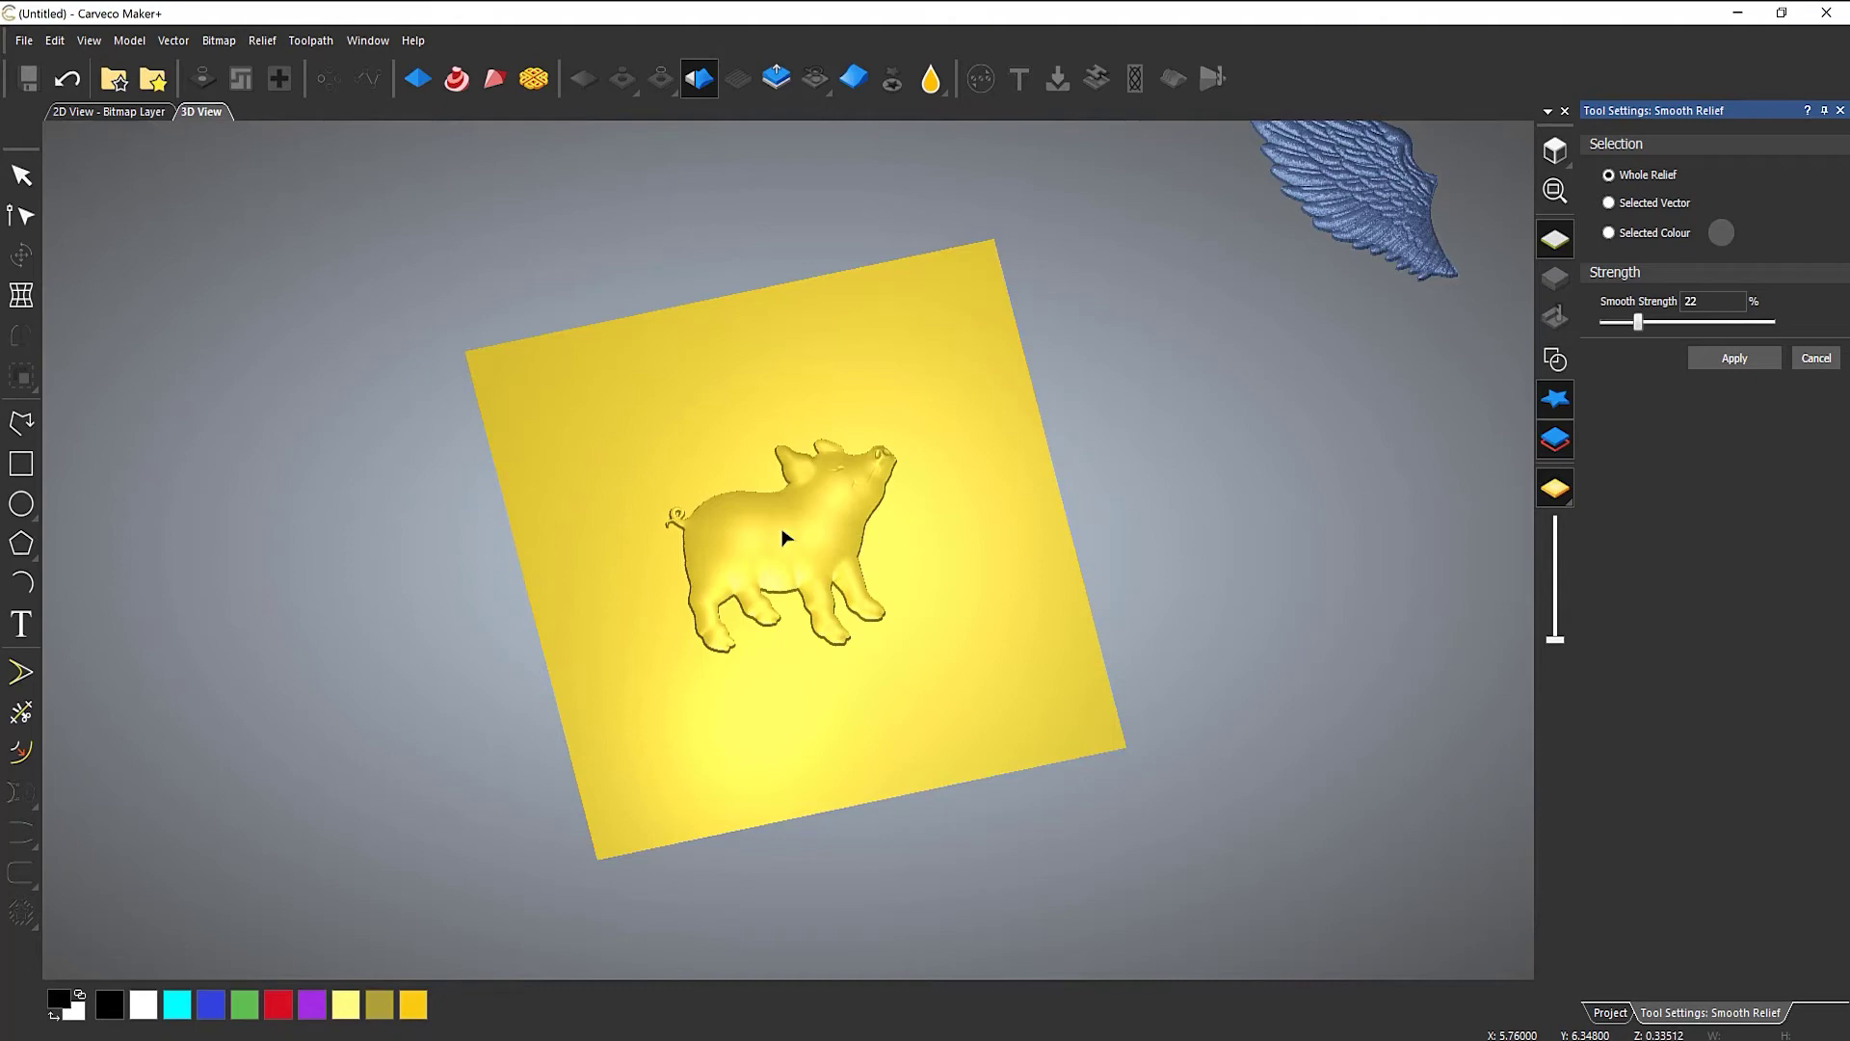
scroll(782, 538, up, 10)
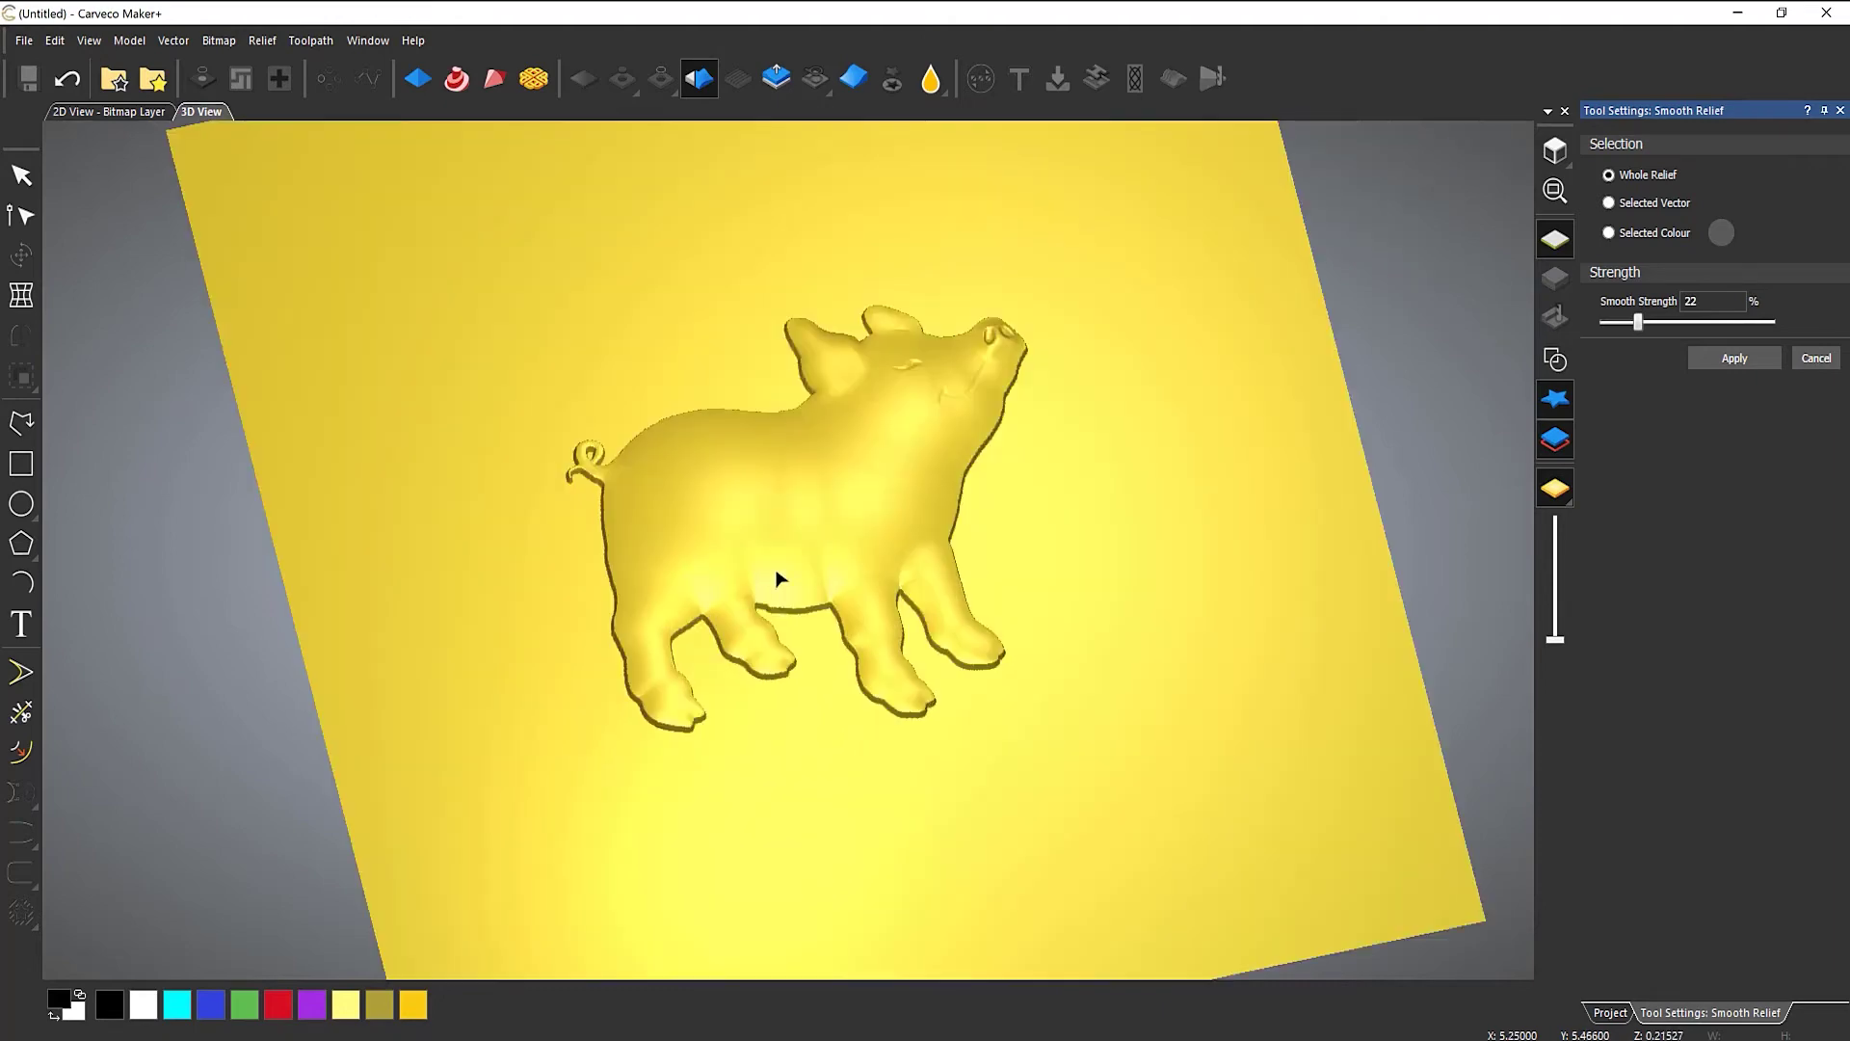
drag(1642, 325, 1661, 326)
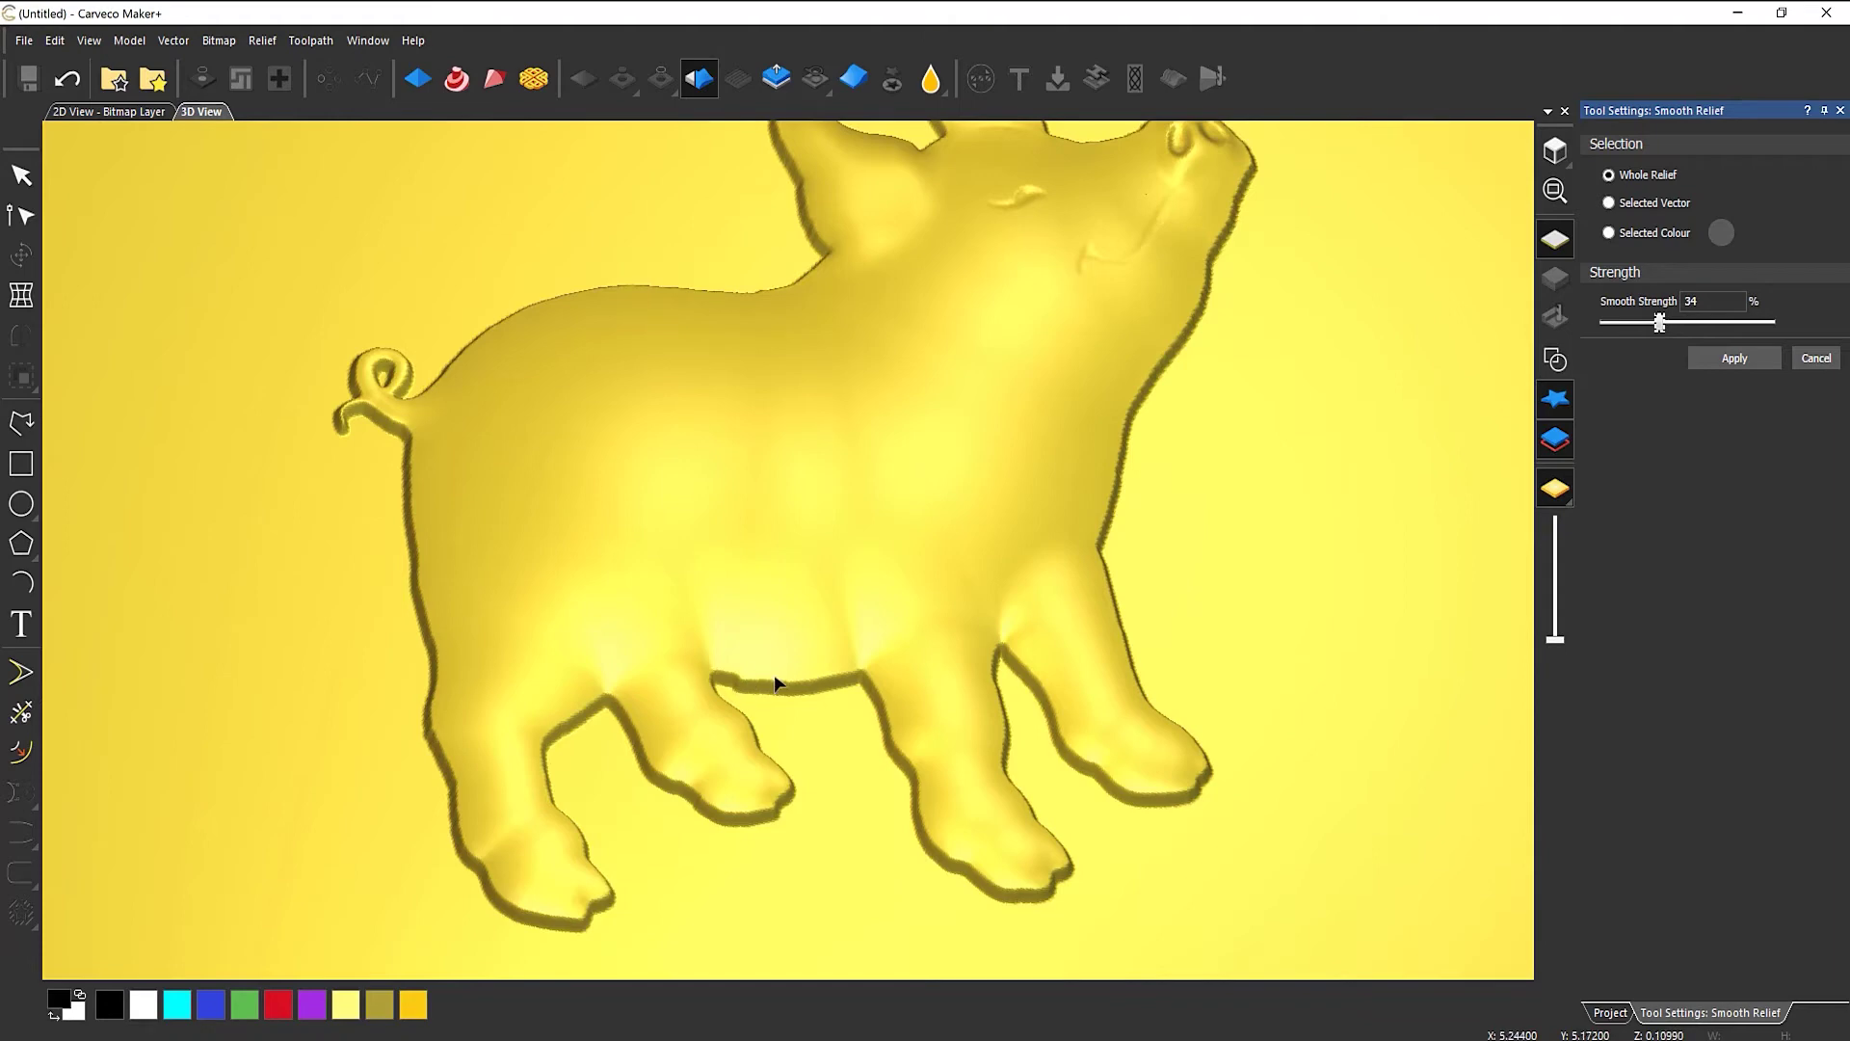
click(1721, 360)
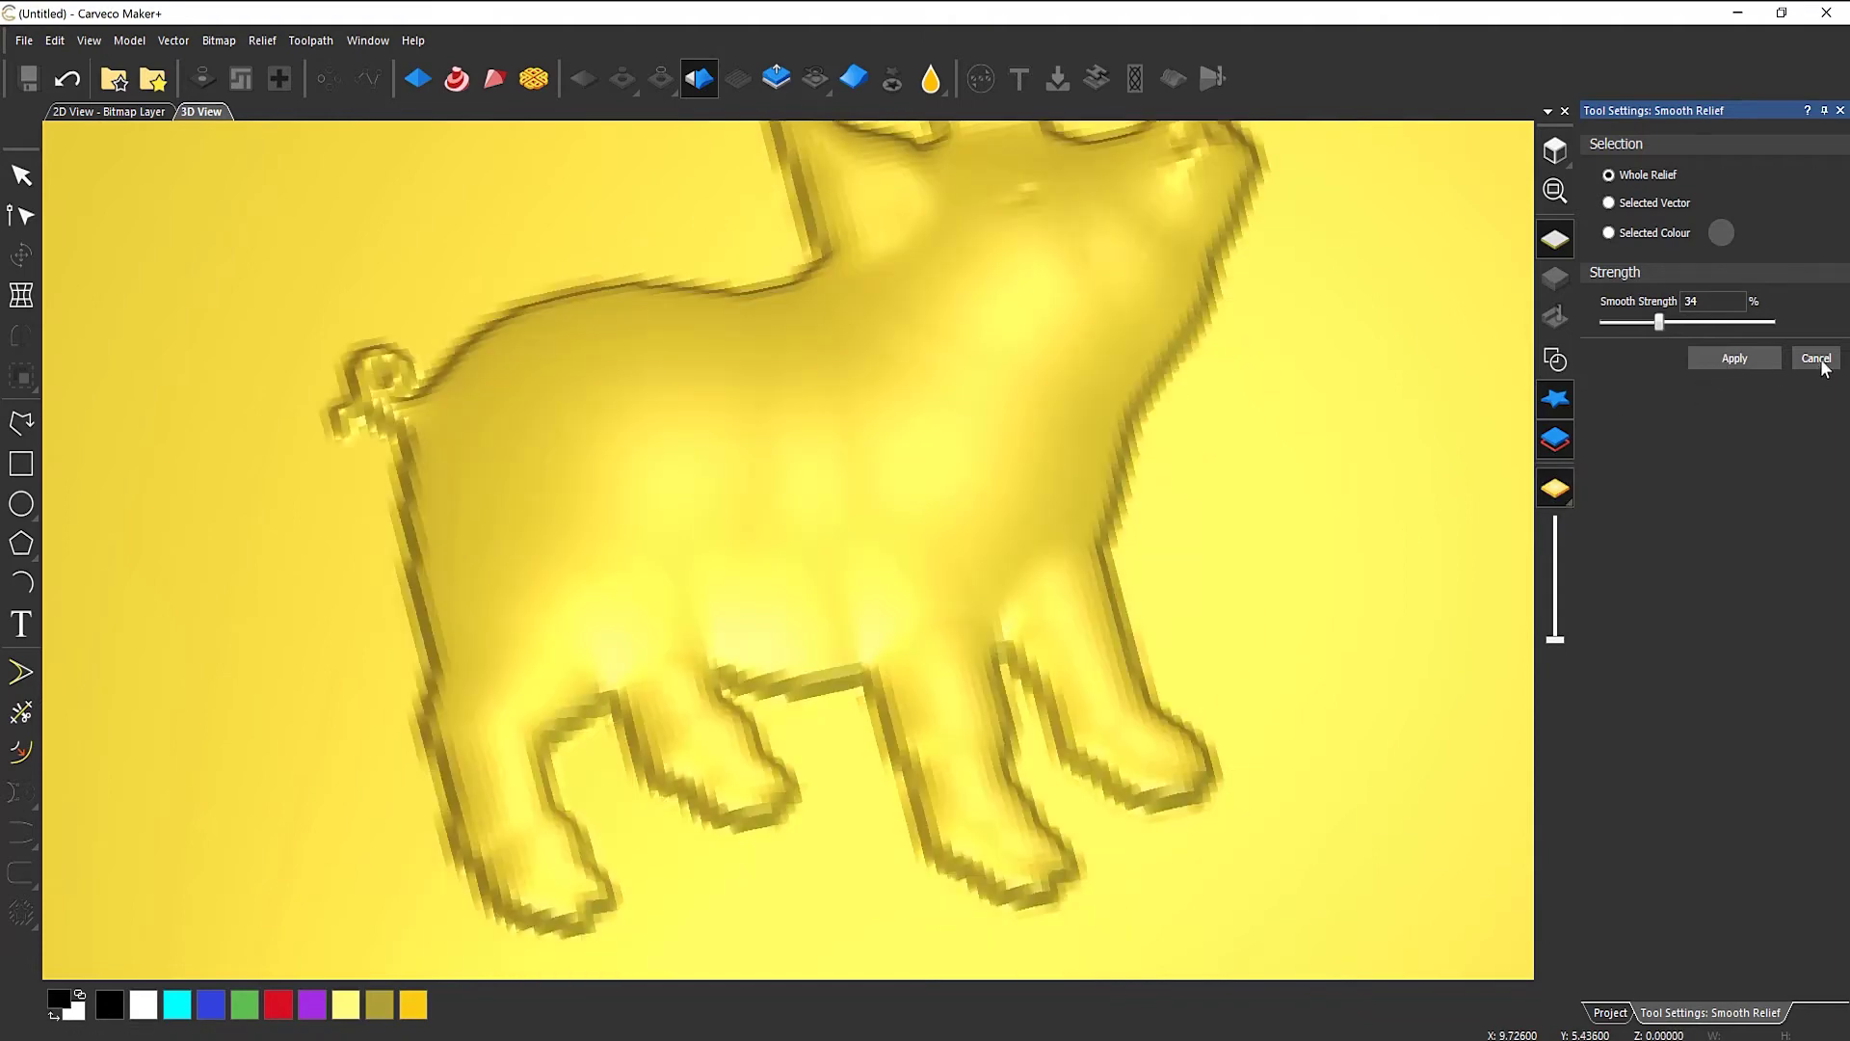
click(1797, 358)
Centre the wing clipart lying outside the model on the artwork, over the pig.
scroll(1087, 520, down, 4)
drag(1037, 505, 983, 446)
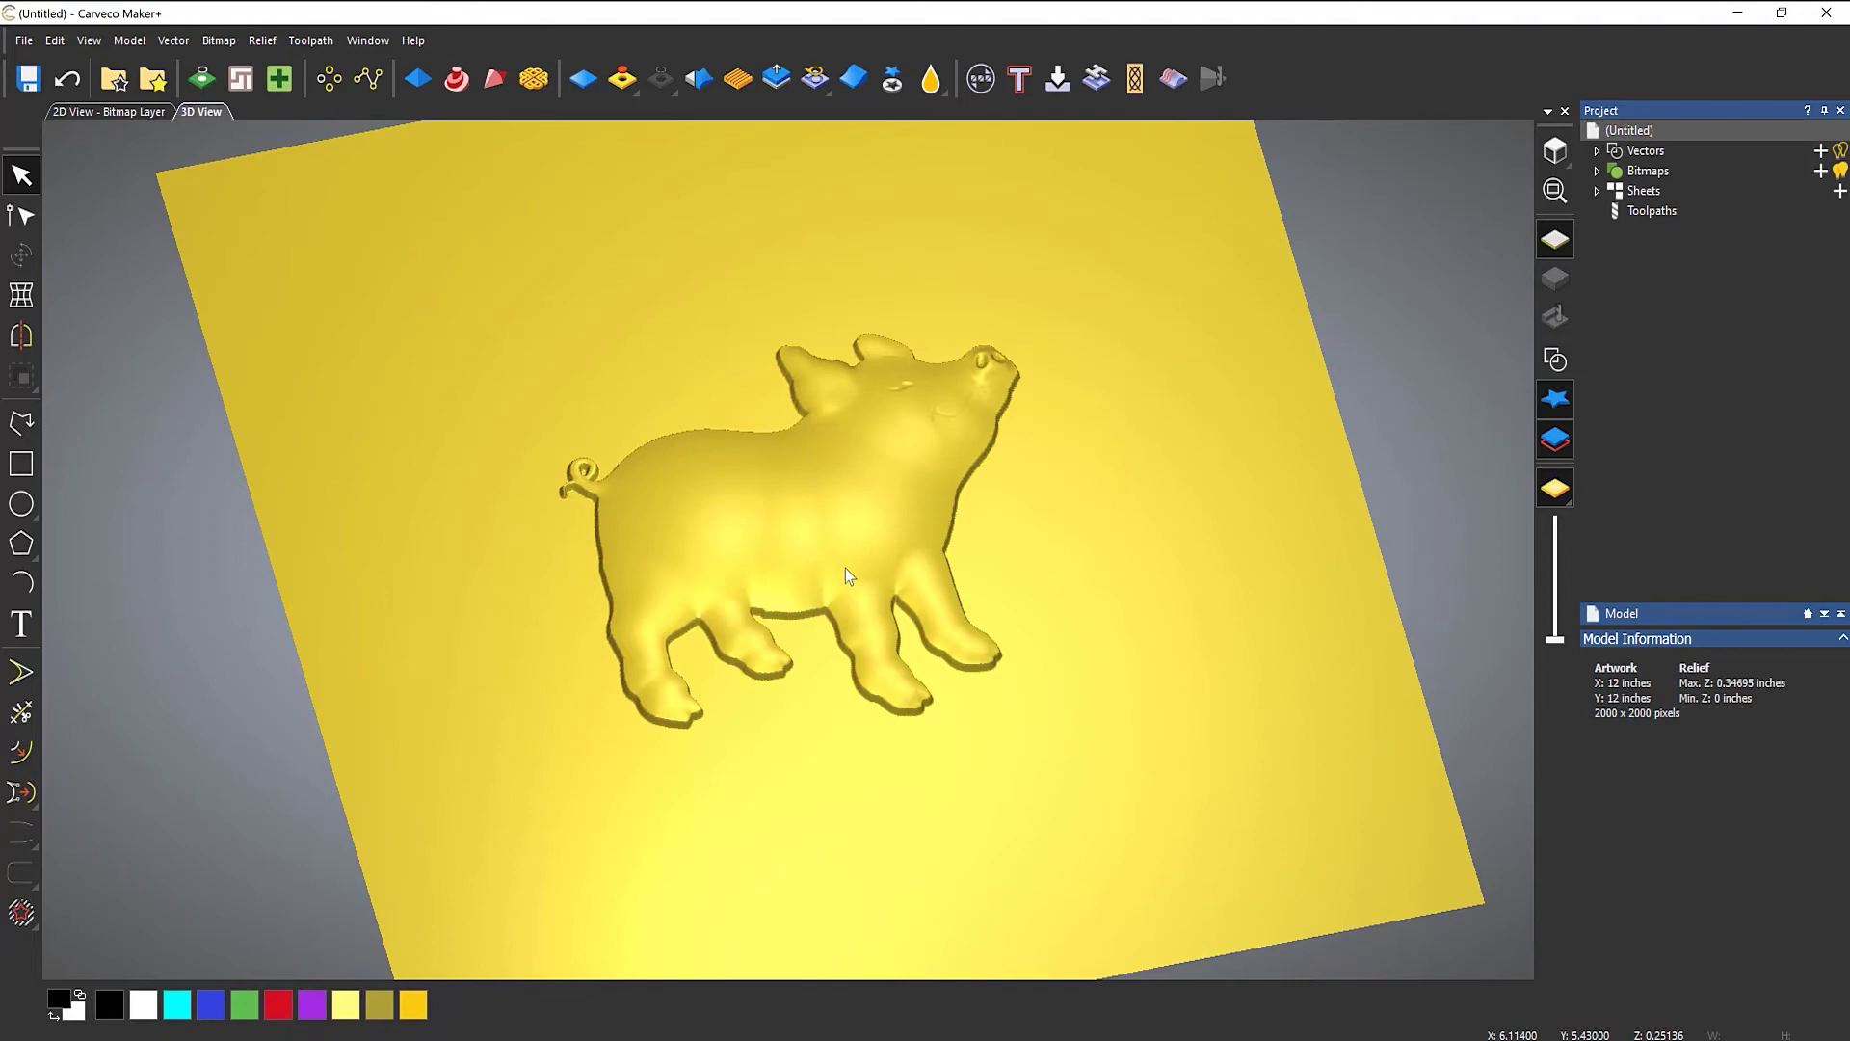
scroll(950, 529, down, 5)
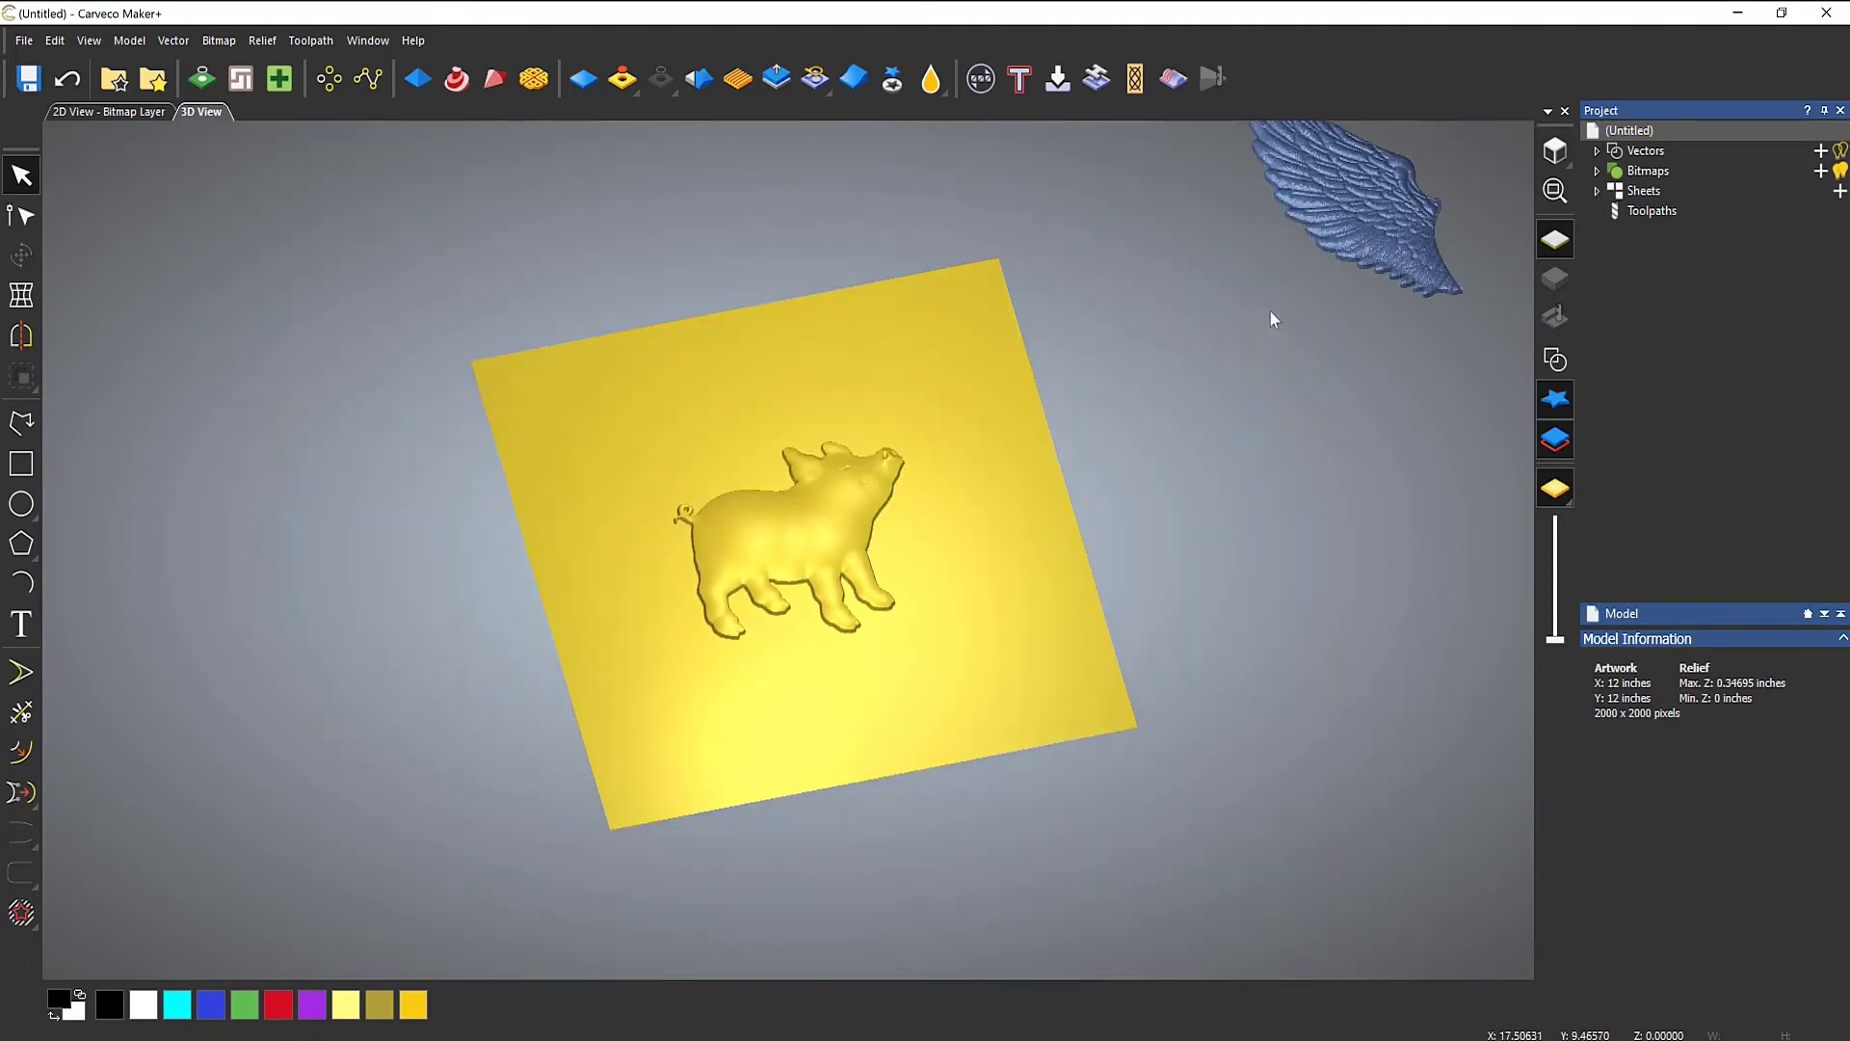
click(1365, 239)
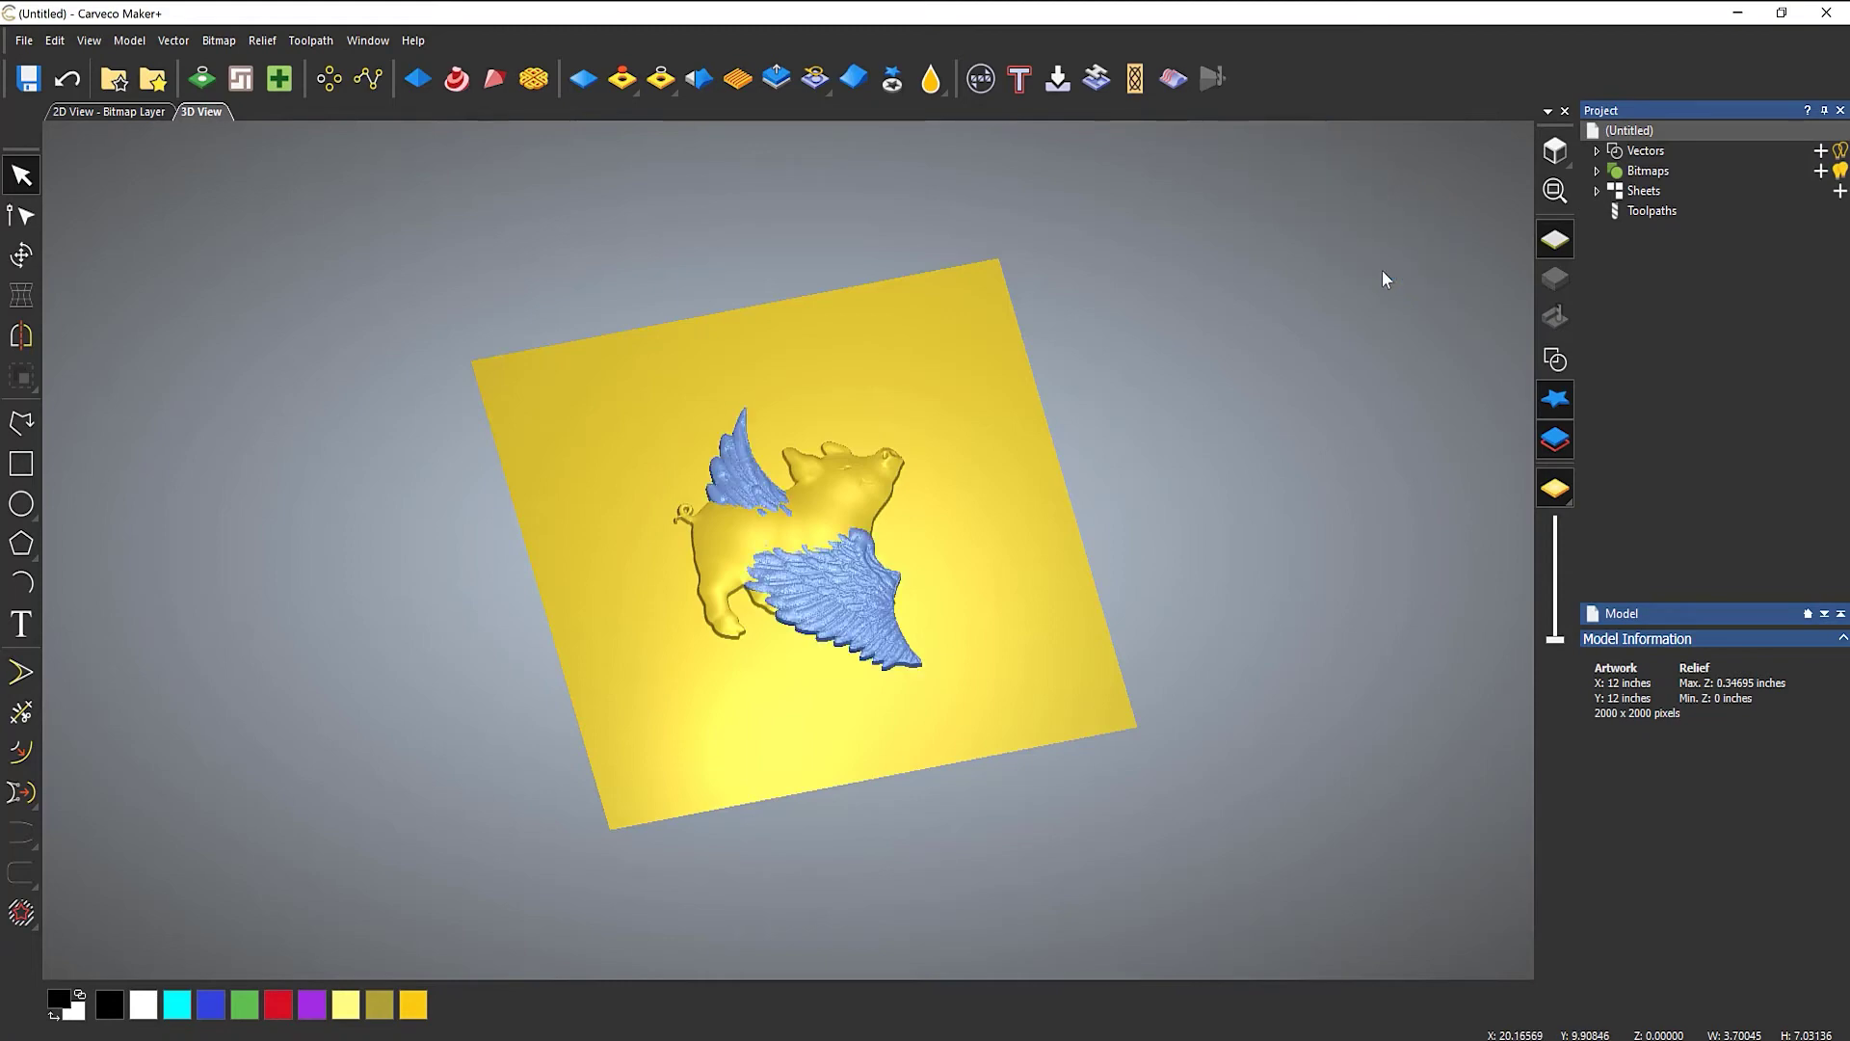
Transform the wing clipart, moving it about -1.71 inches in X and 2.65 inches in Y onto the pig's back.
scroll(998, 548, up, 10)
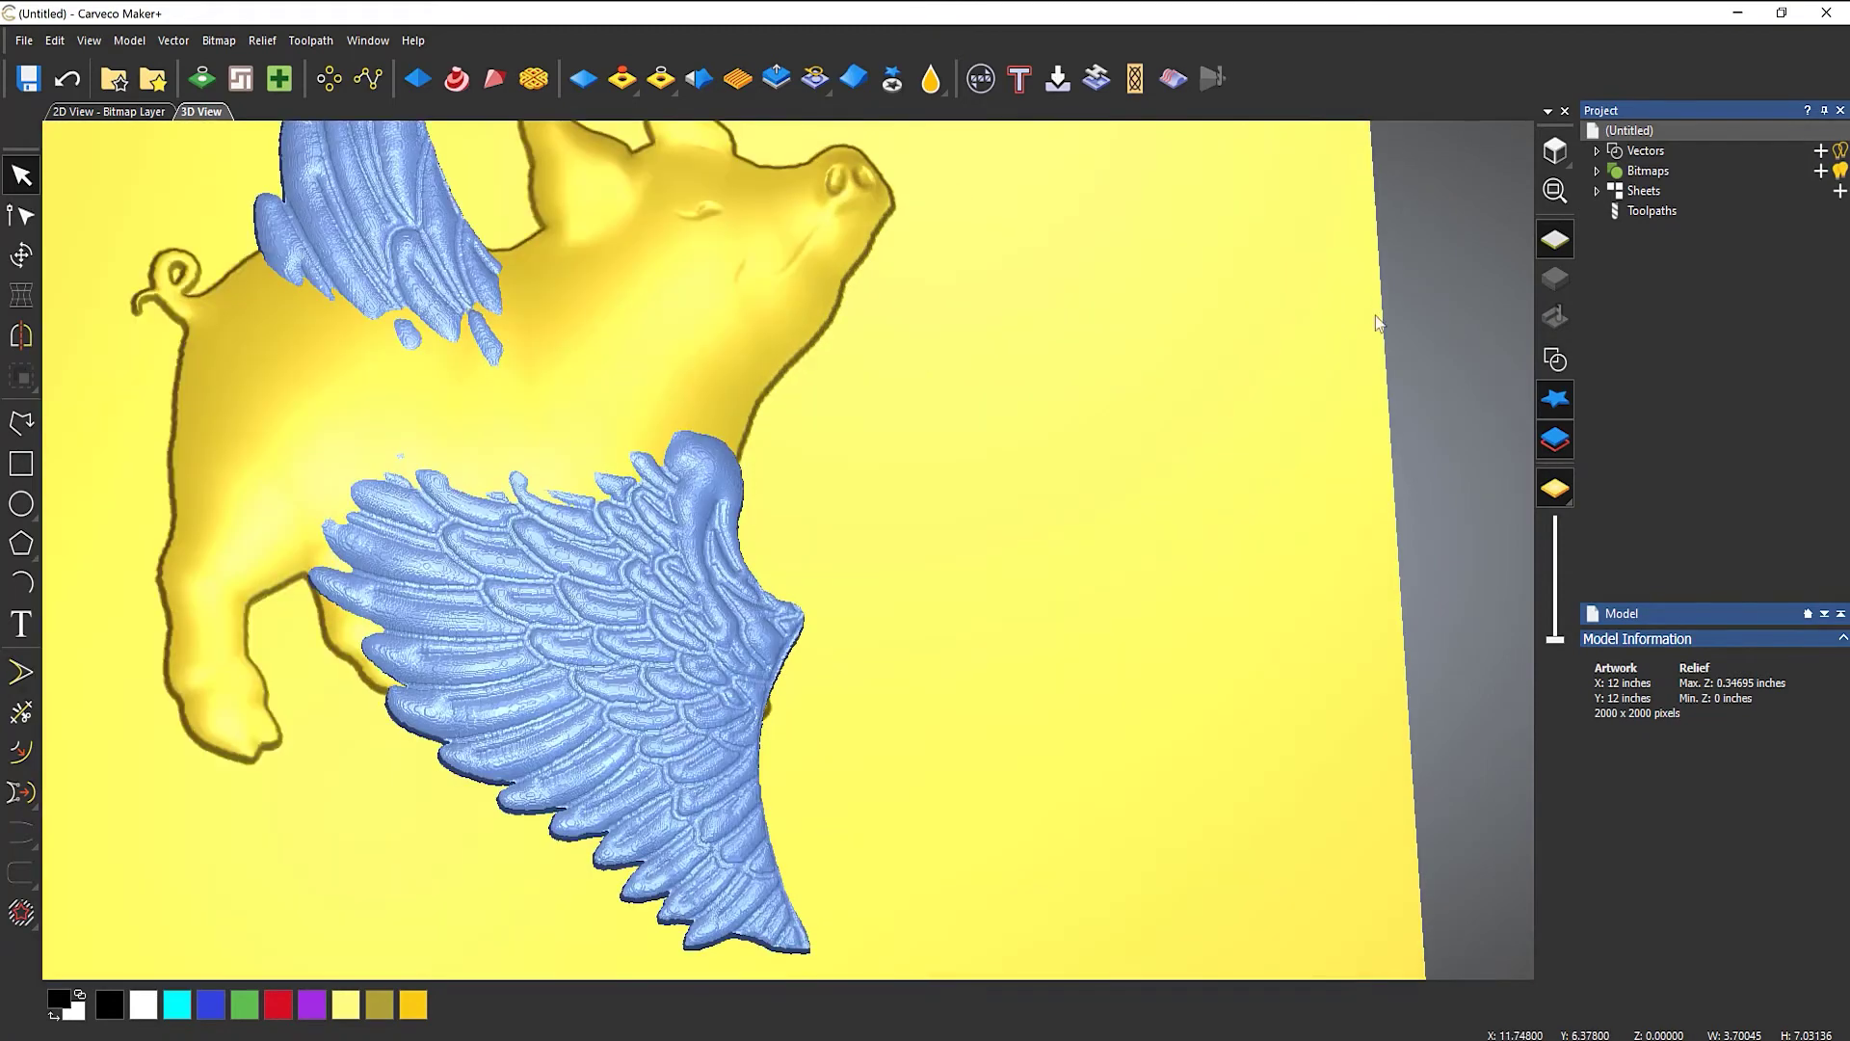
click(1554, 150)
scroll(639, 497, up, 5)
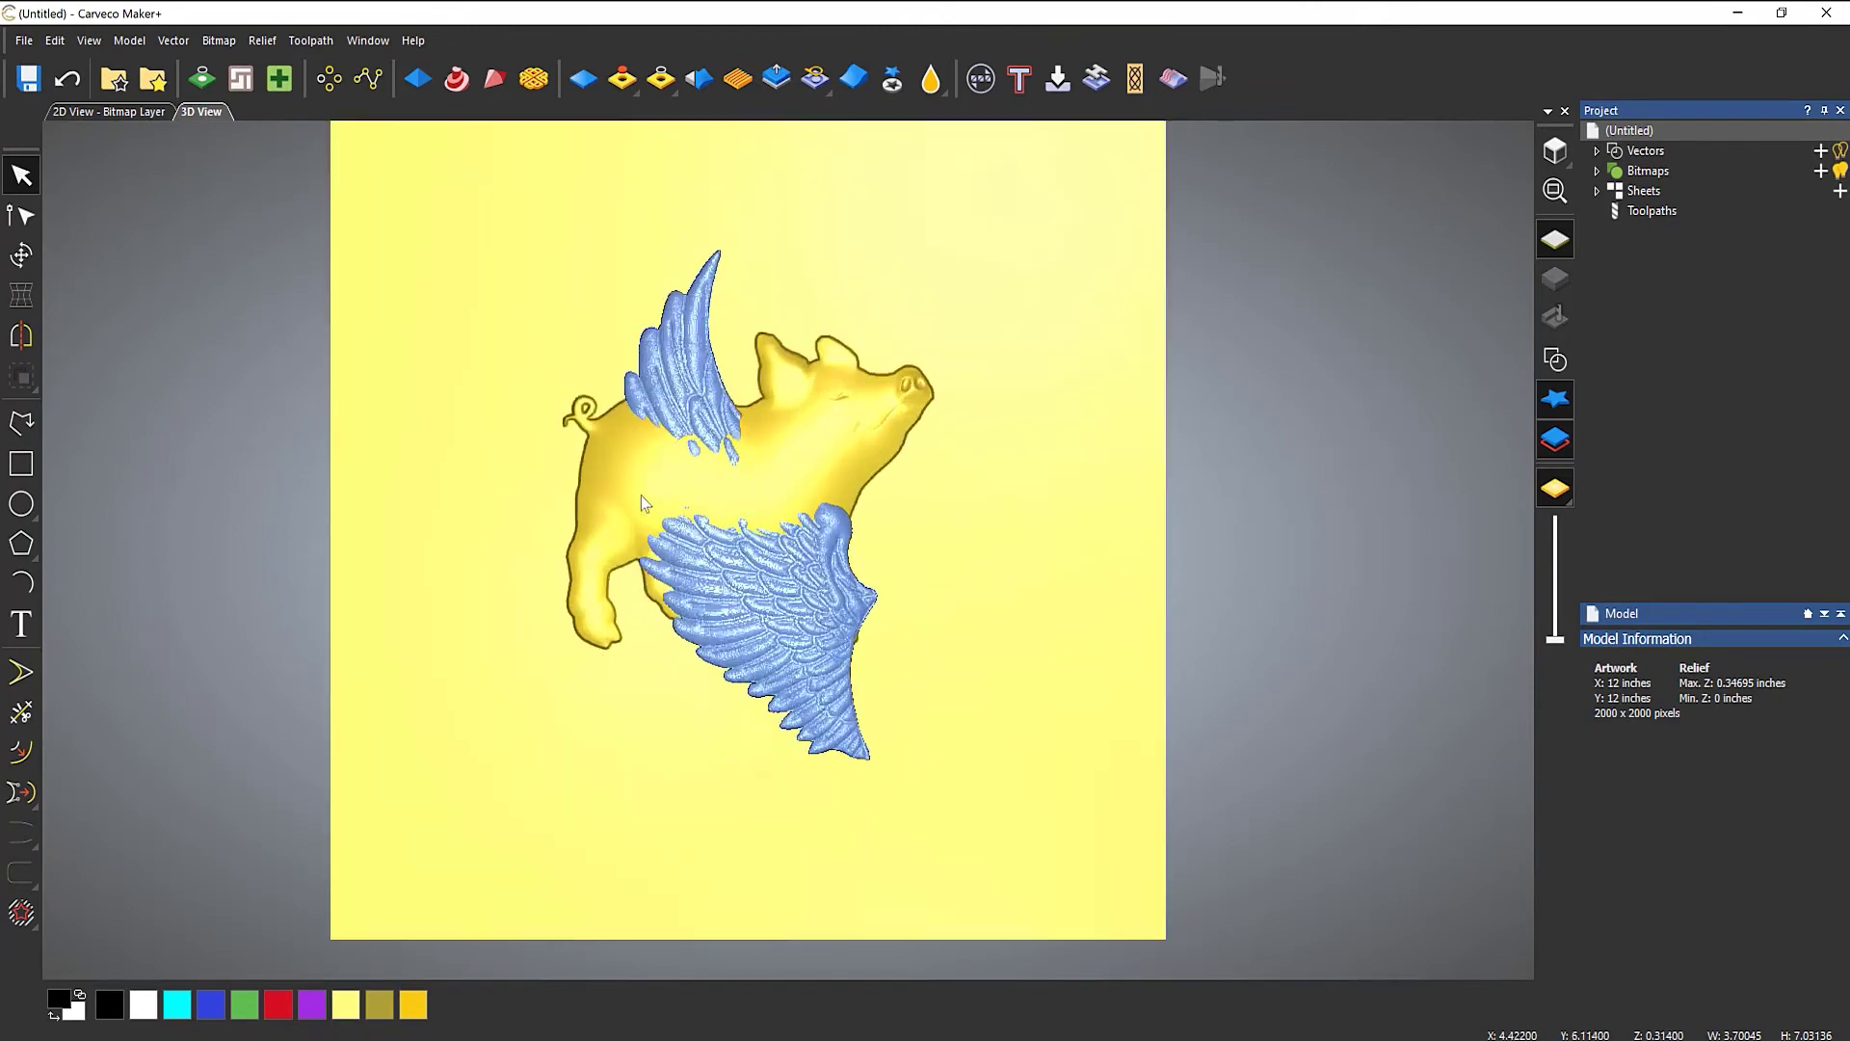
middle_drag(979, 504, 995, 525)
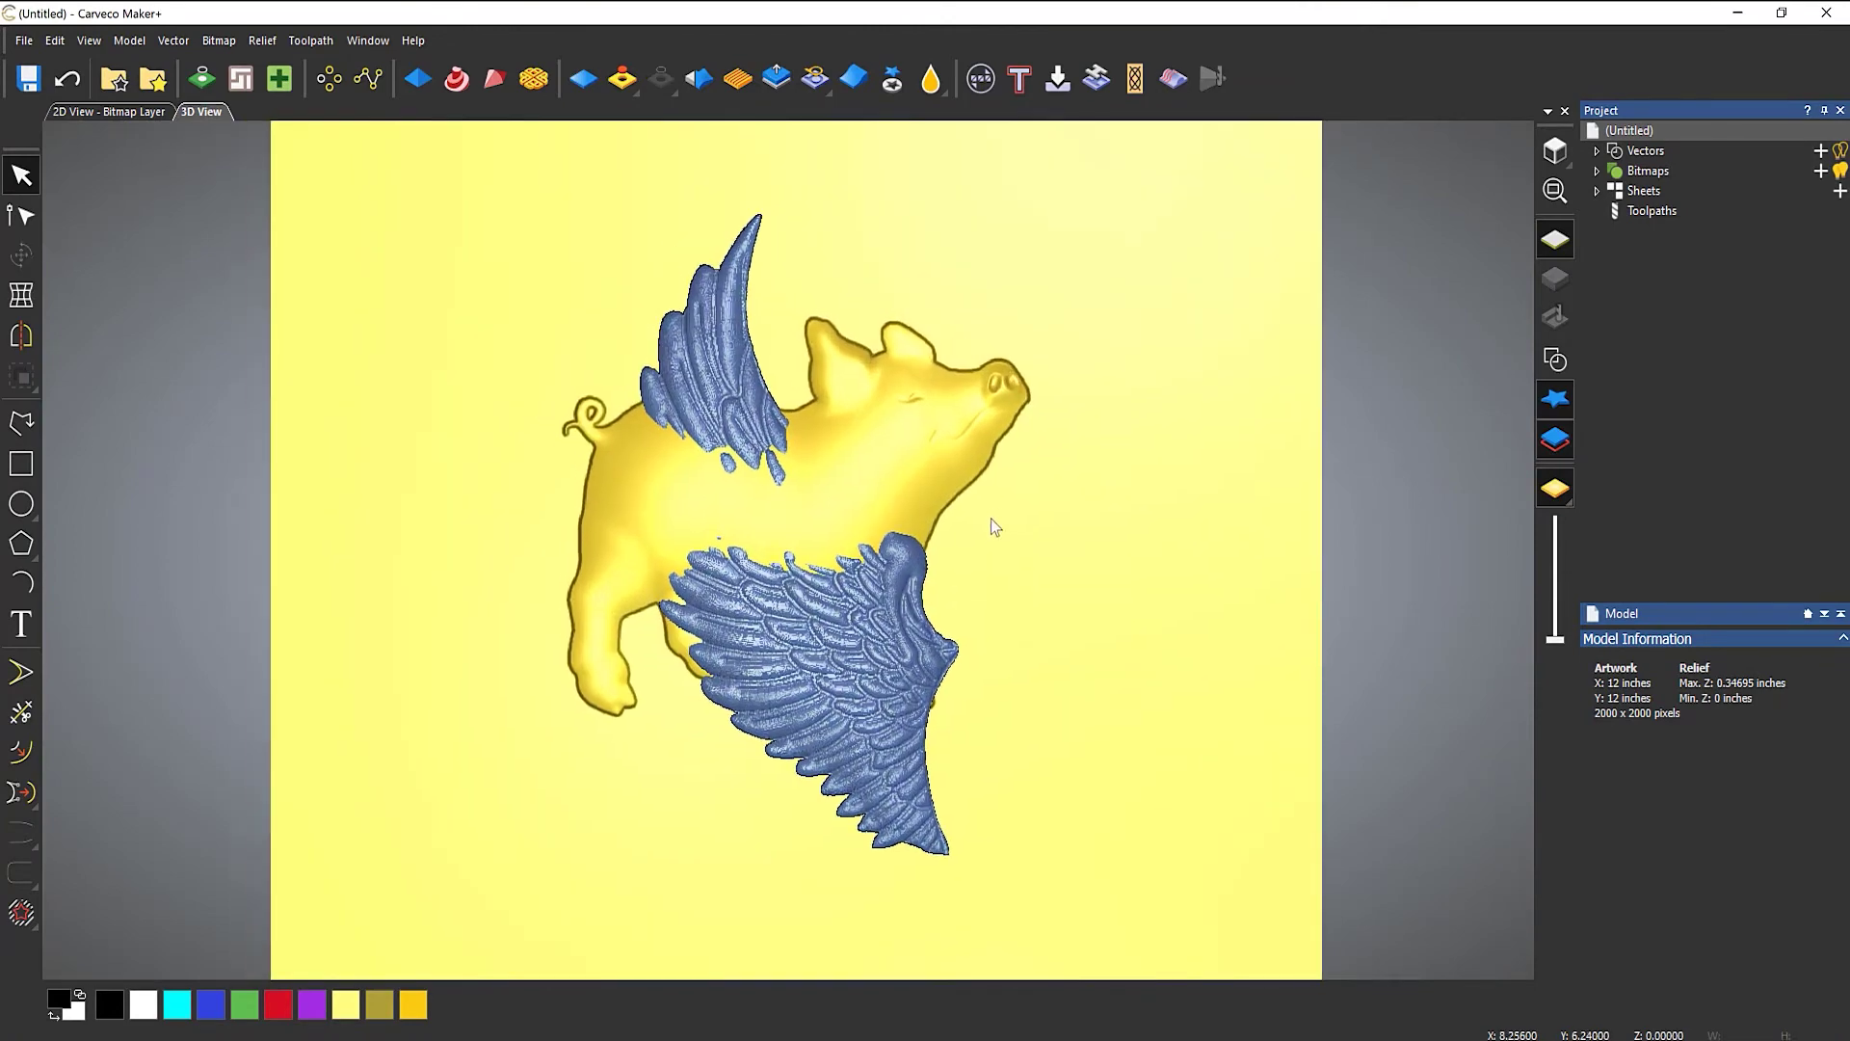
click(946, 678)
key(t)
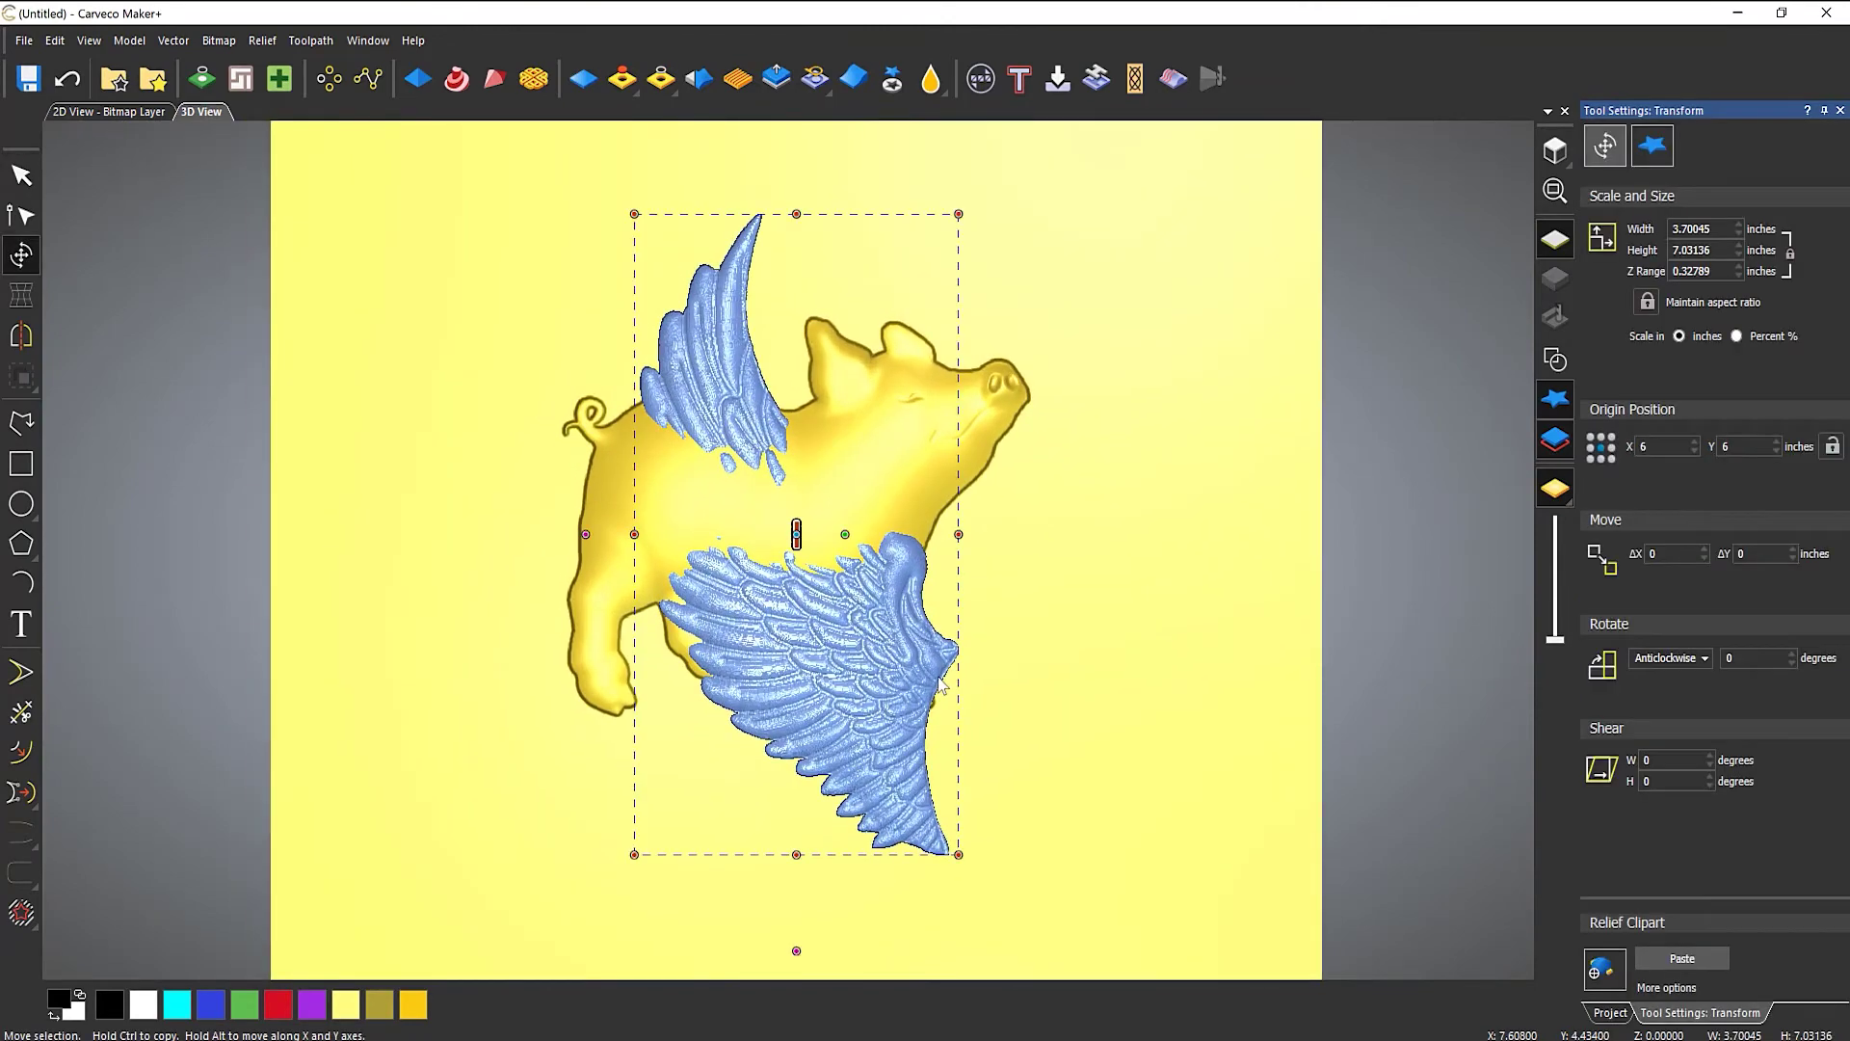
drag(849, 614, 715, 392)
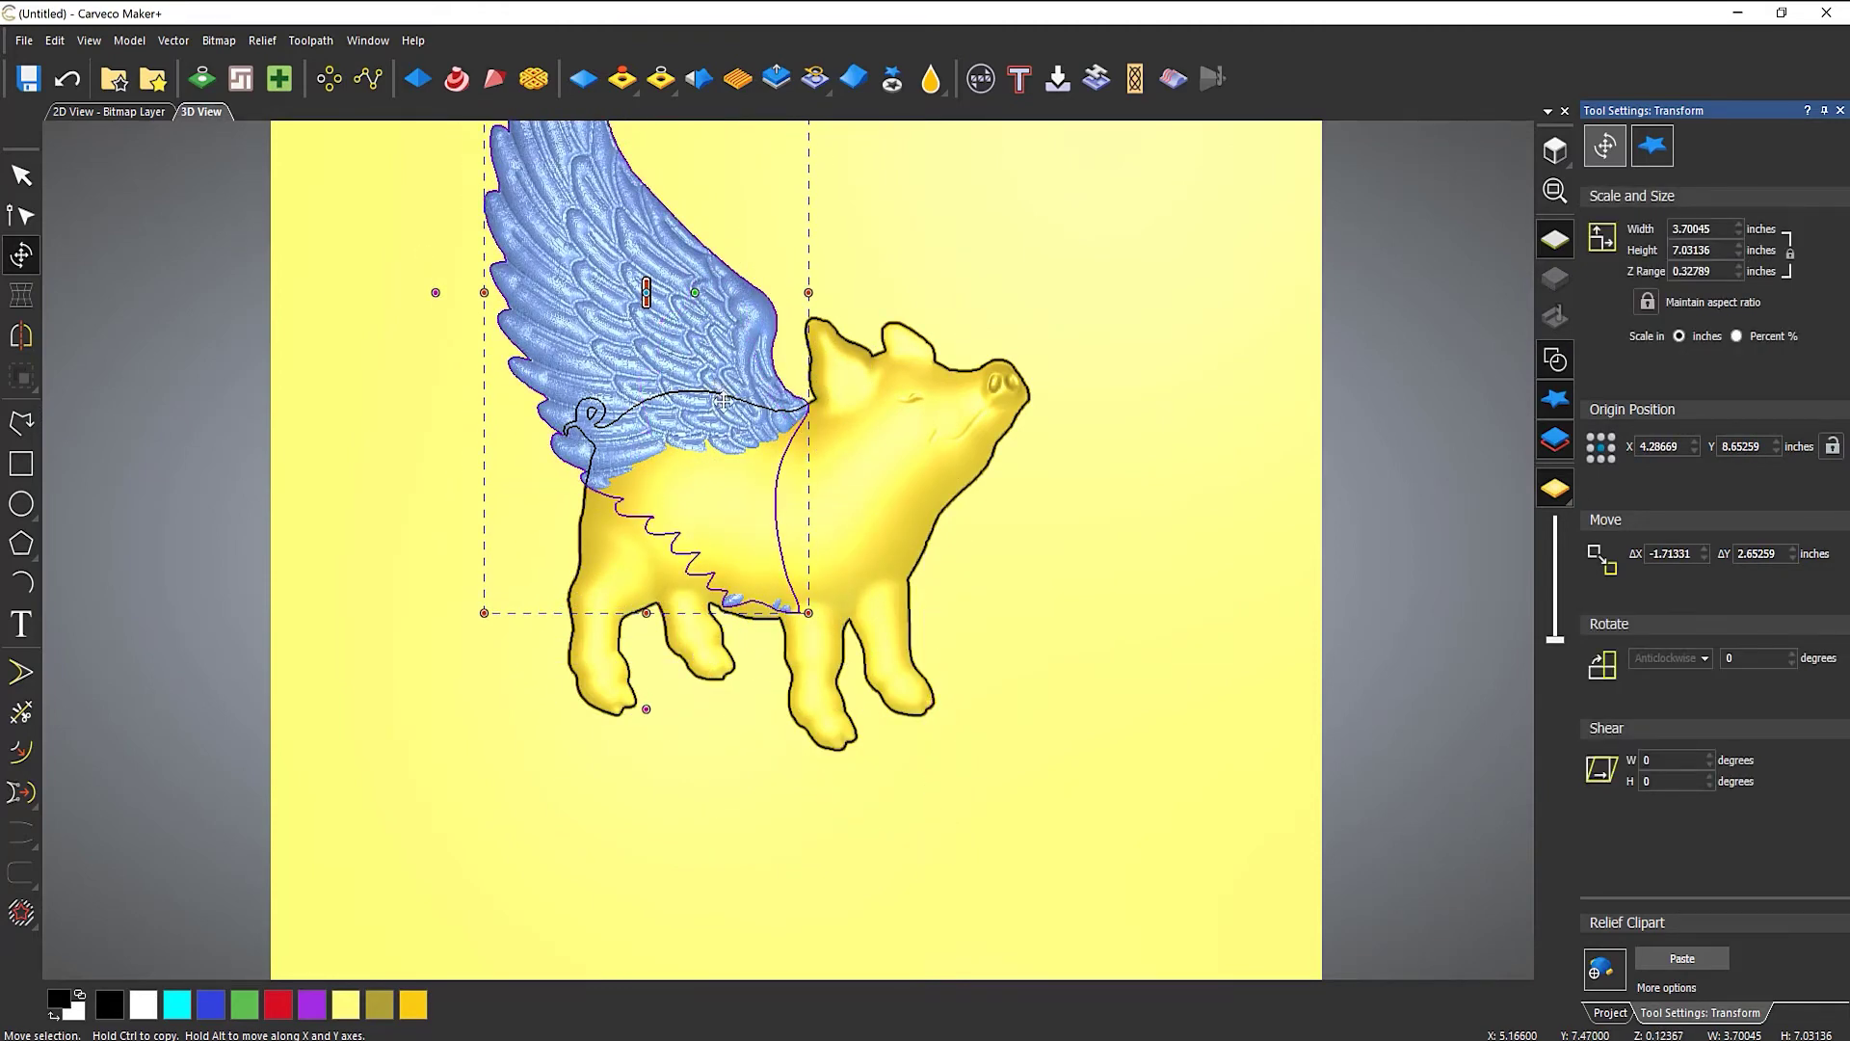
Scale the wing clipart down to about 2.23 by 4.24 inches and reposition it above the pig's back.
scroll(714, 391, down, 2)
scroll(739, 257, up, 4)
scroll(739, 257, down, 3)
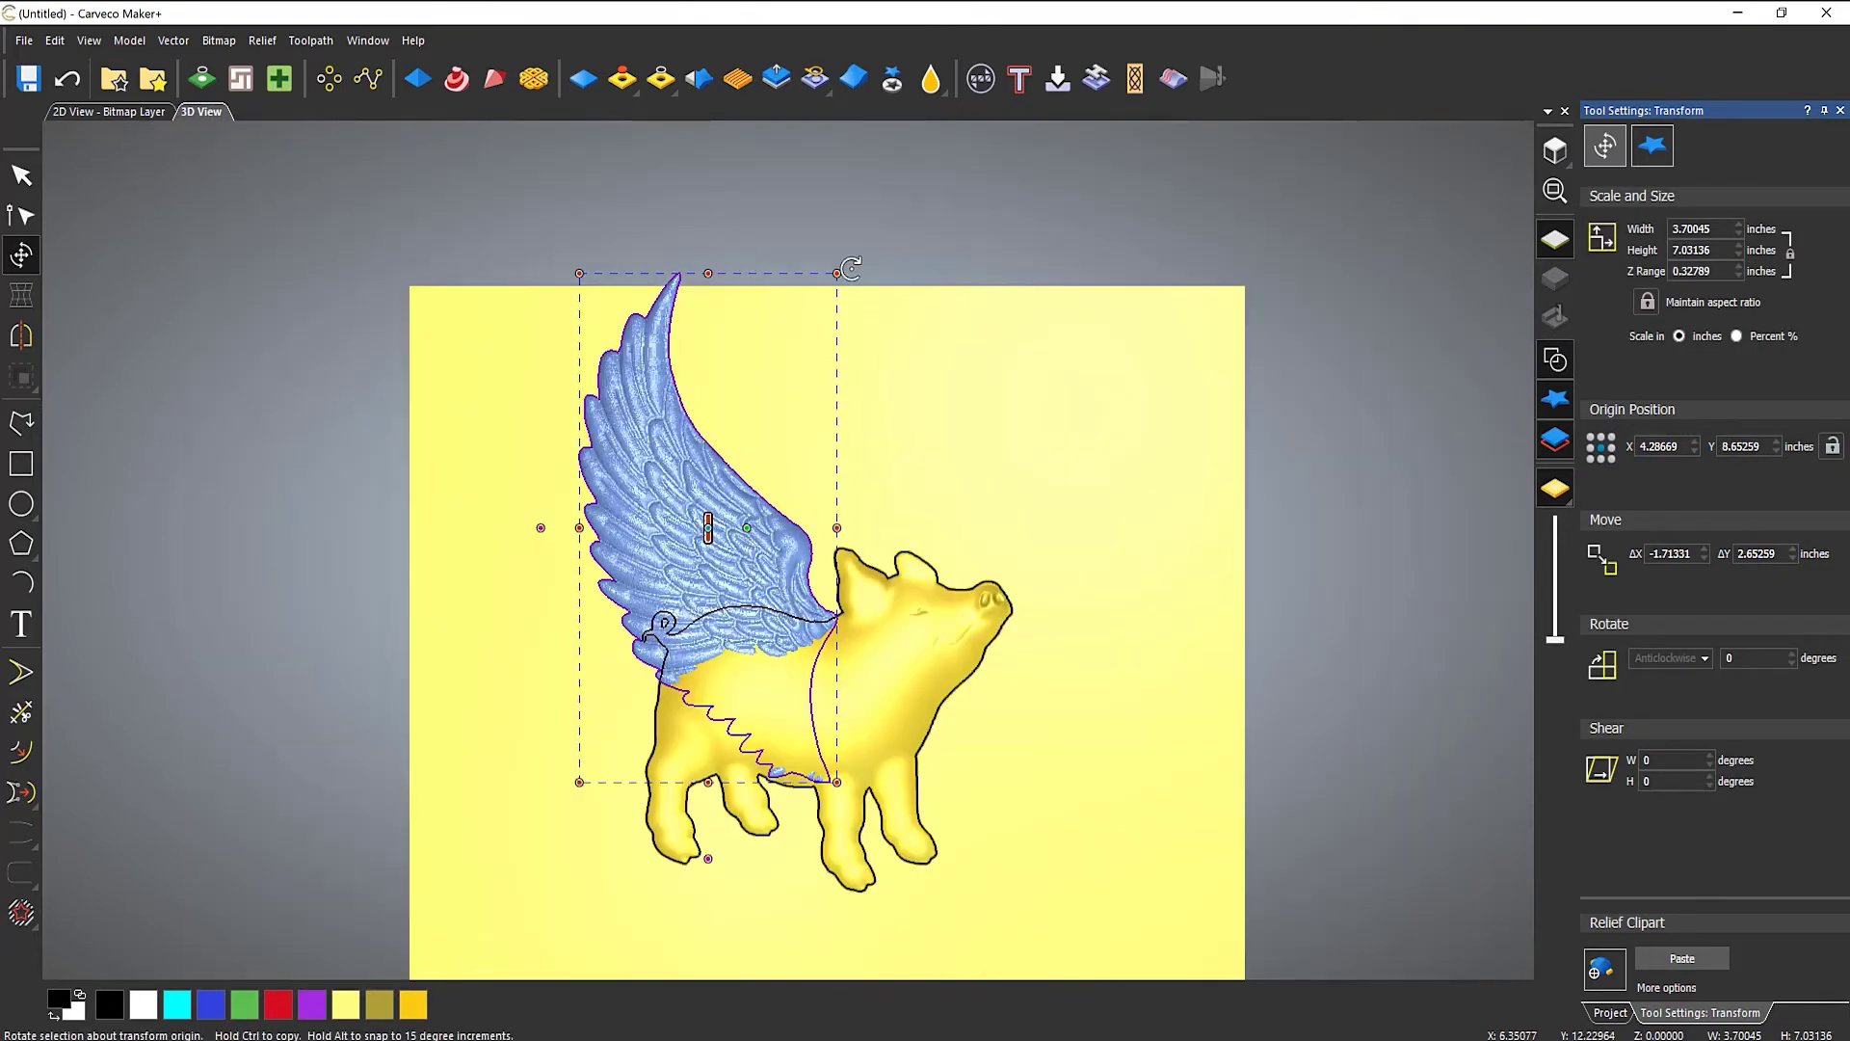
drag(830, 286, 761, 438)
drag(660, 537, 711, 512)
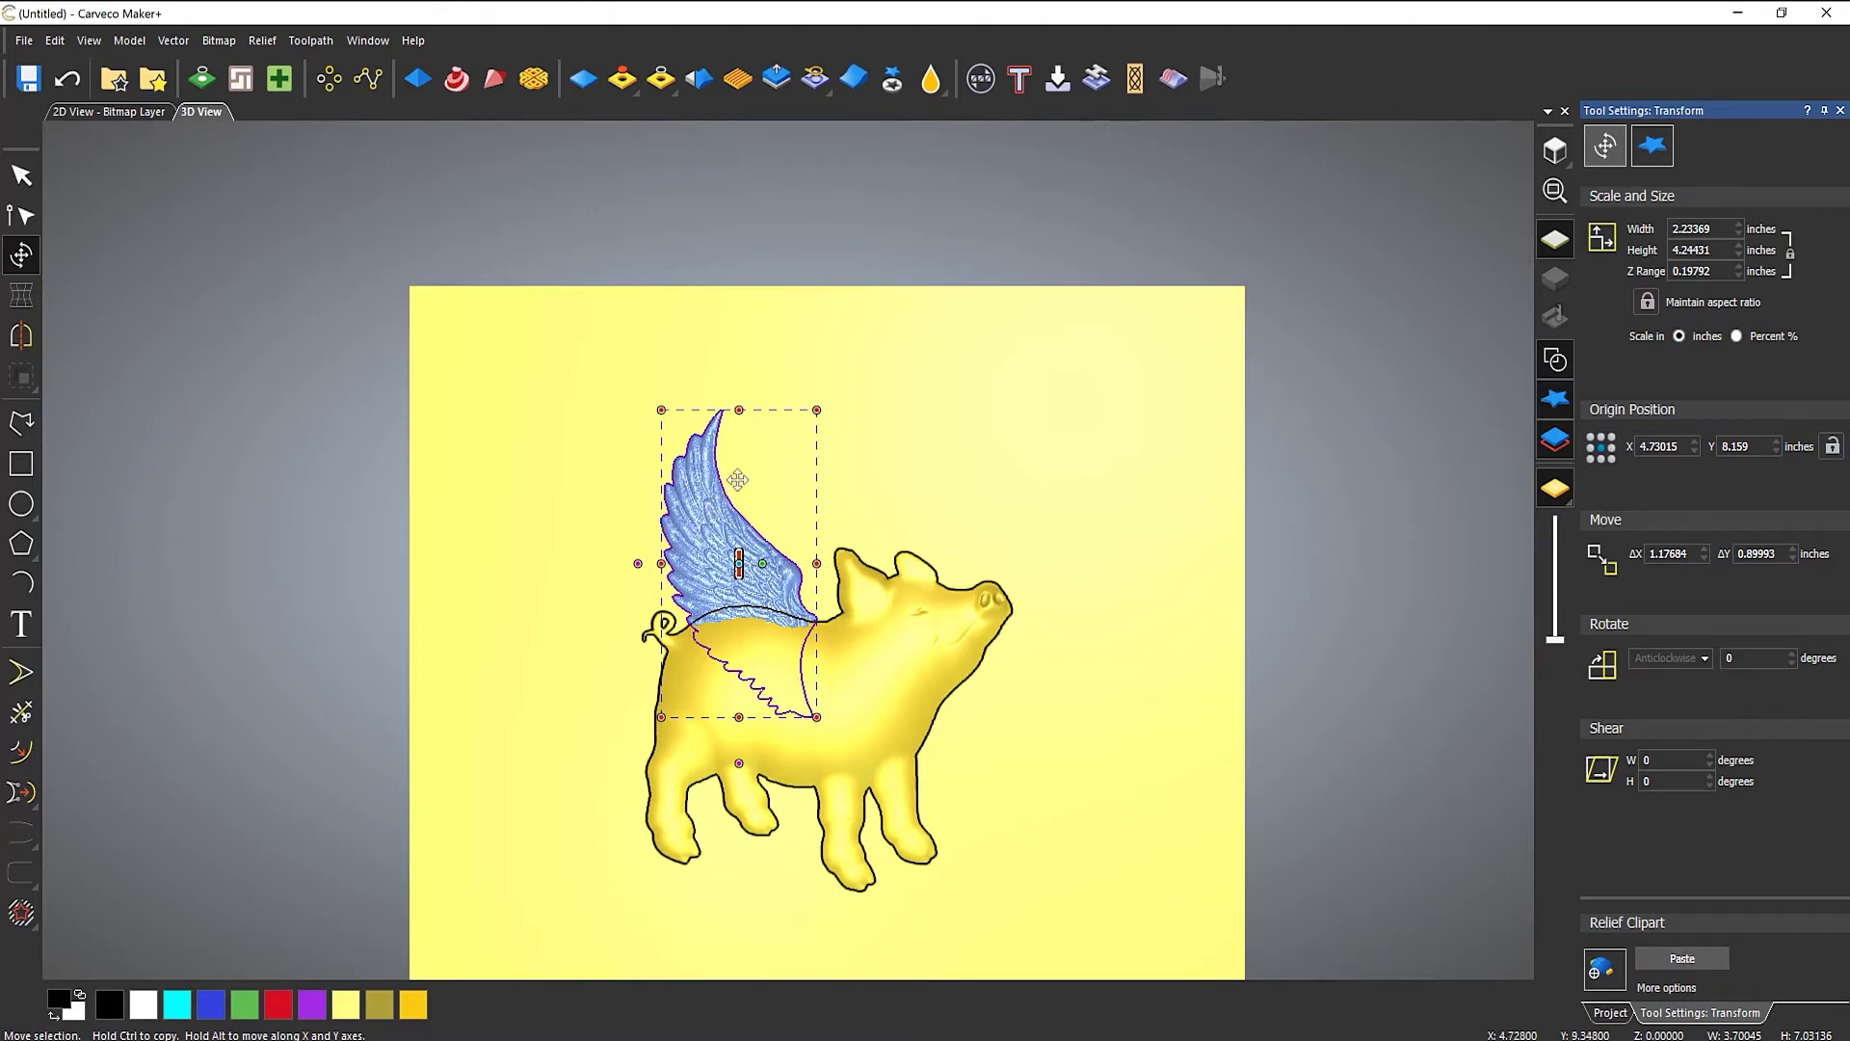
Rotate the wing about 9.5 degrees, enlarge it to about 2.51 by 4.77 inches and fit its root behind the pig's ear.
drag(906, 434, 831, 410)
drag(802, 601, 802, 628)
drag(1041, 549, 891, 613)
key(Up)
key(Right)
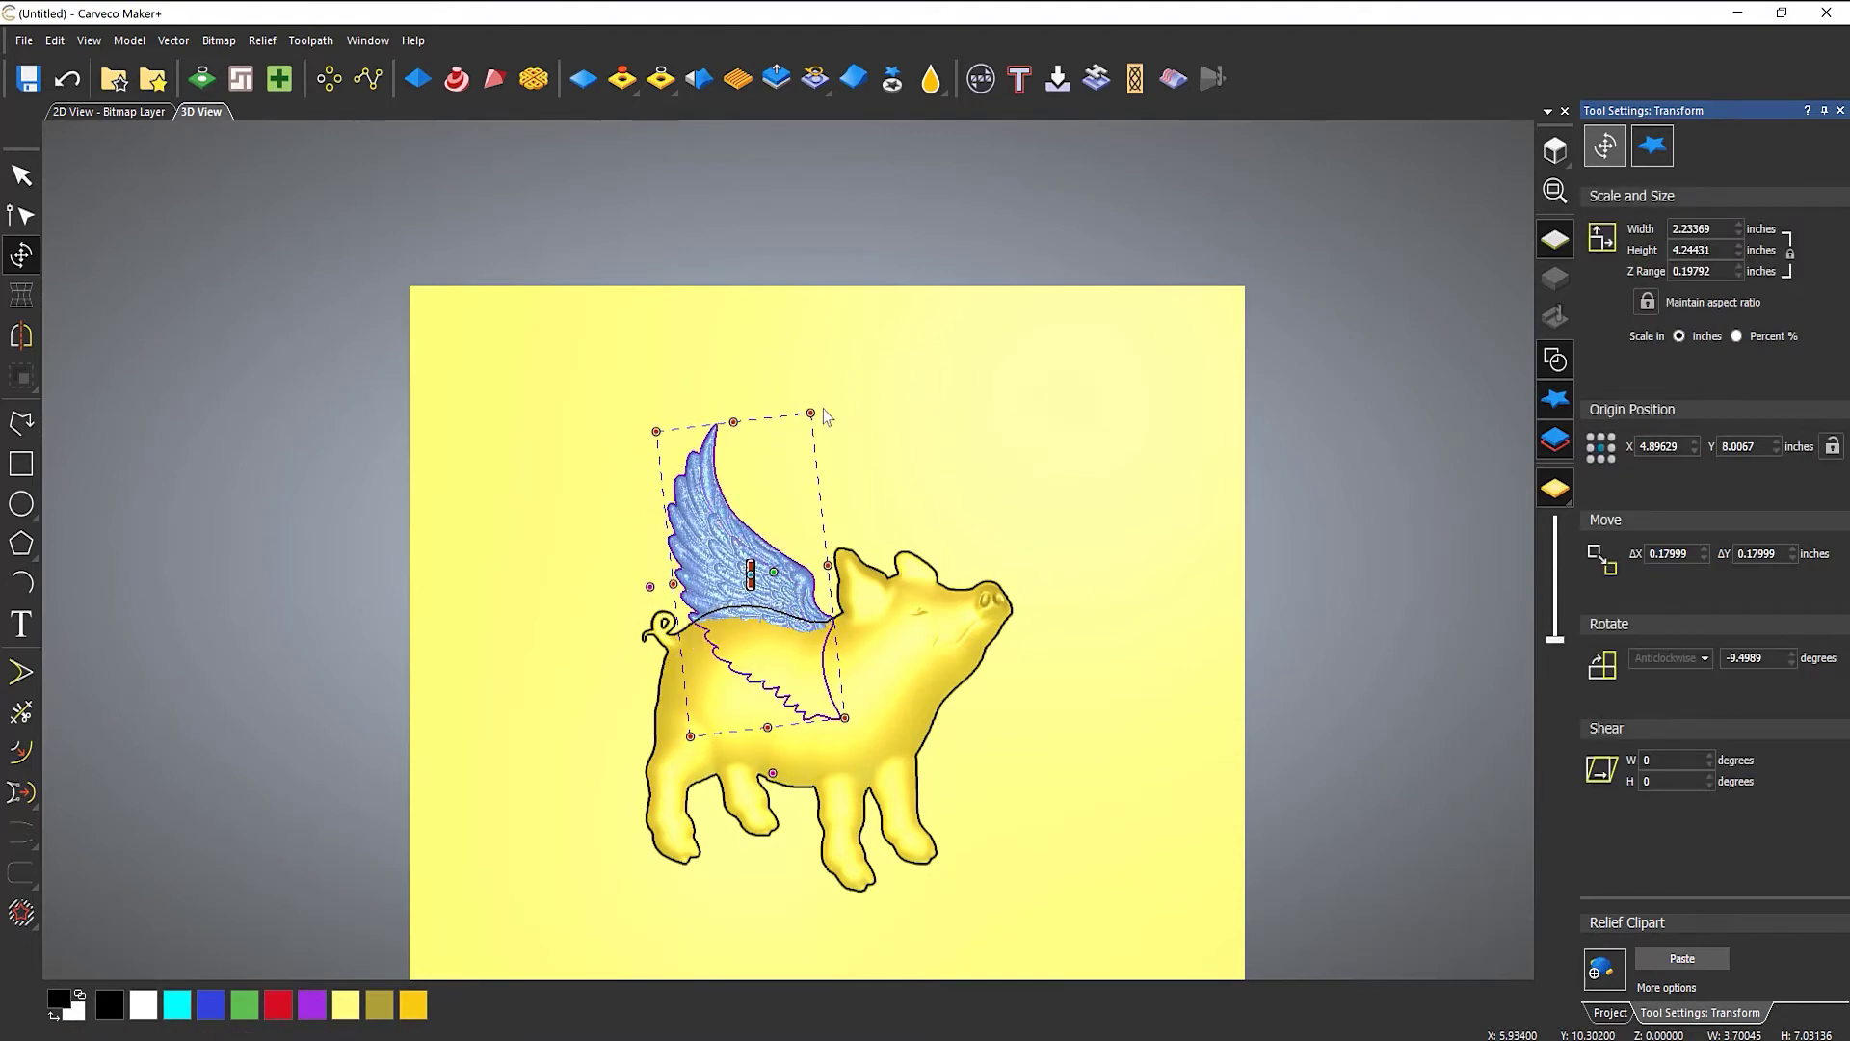
drag(814, 412, 832, 374)
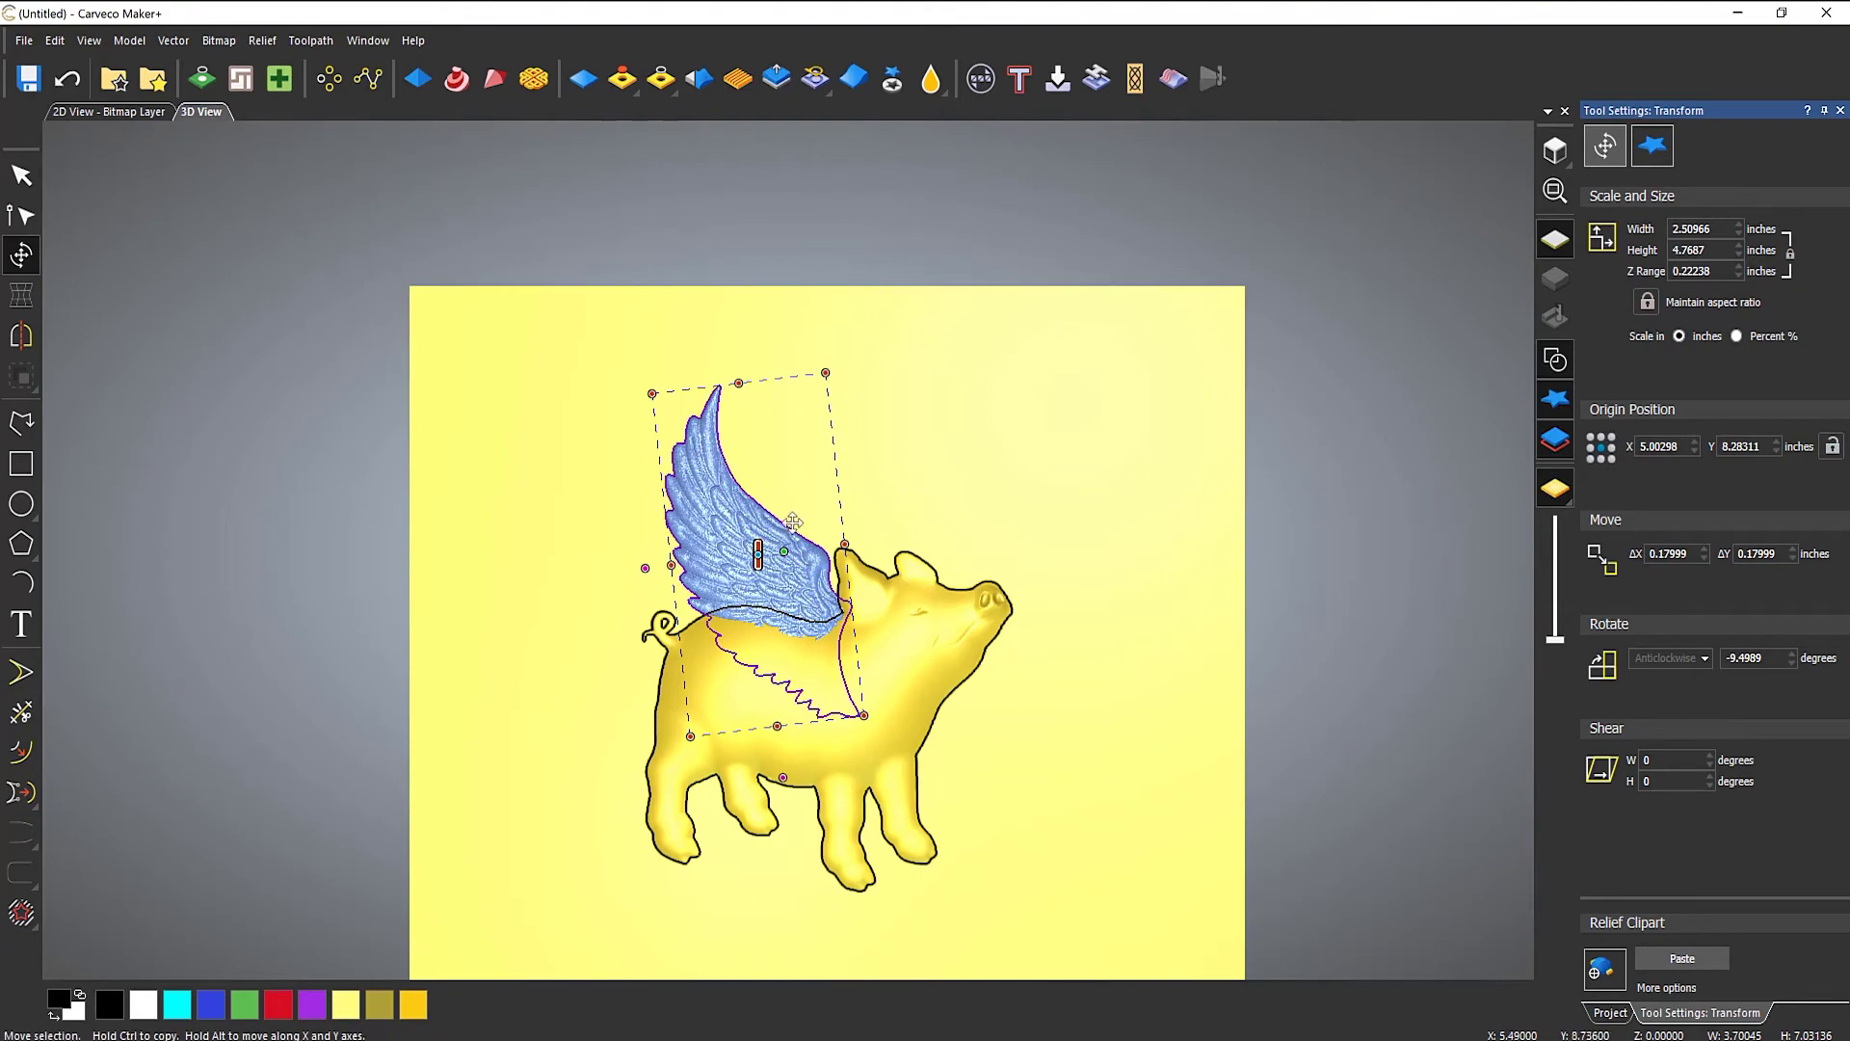
drag(791, 529, 777, 528)
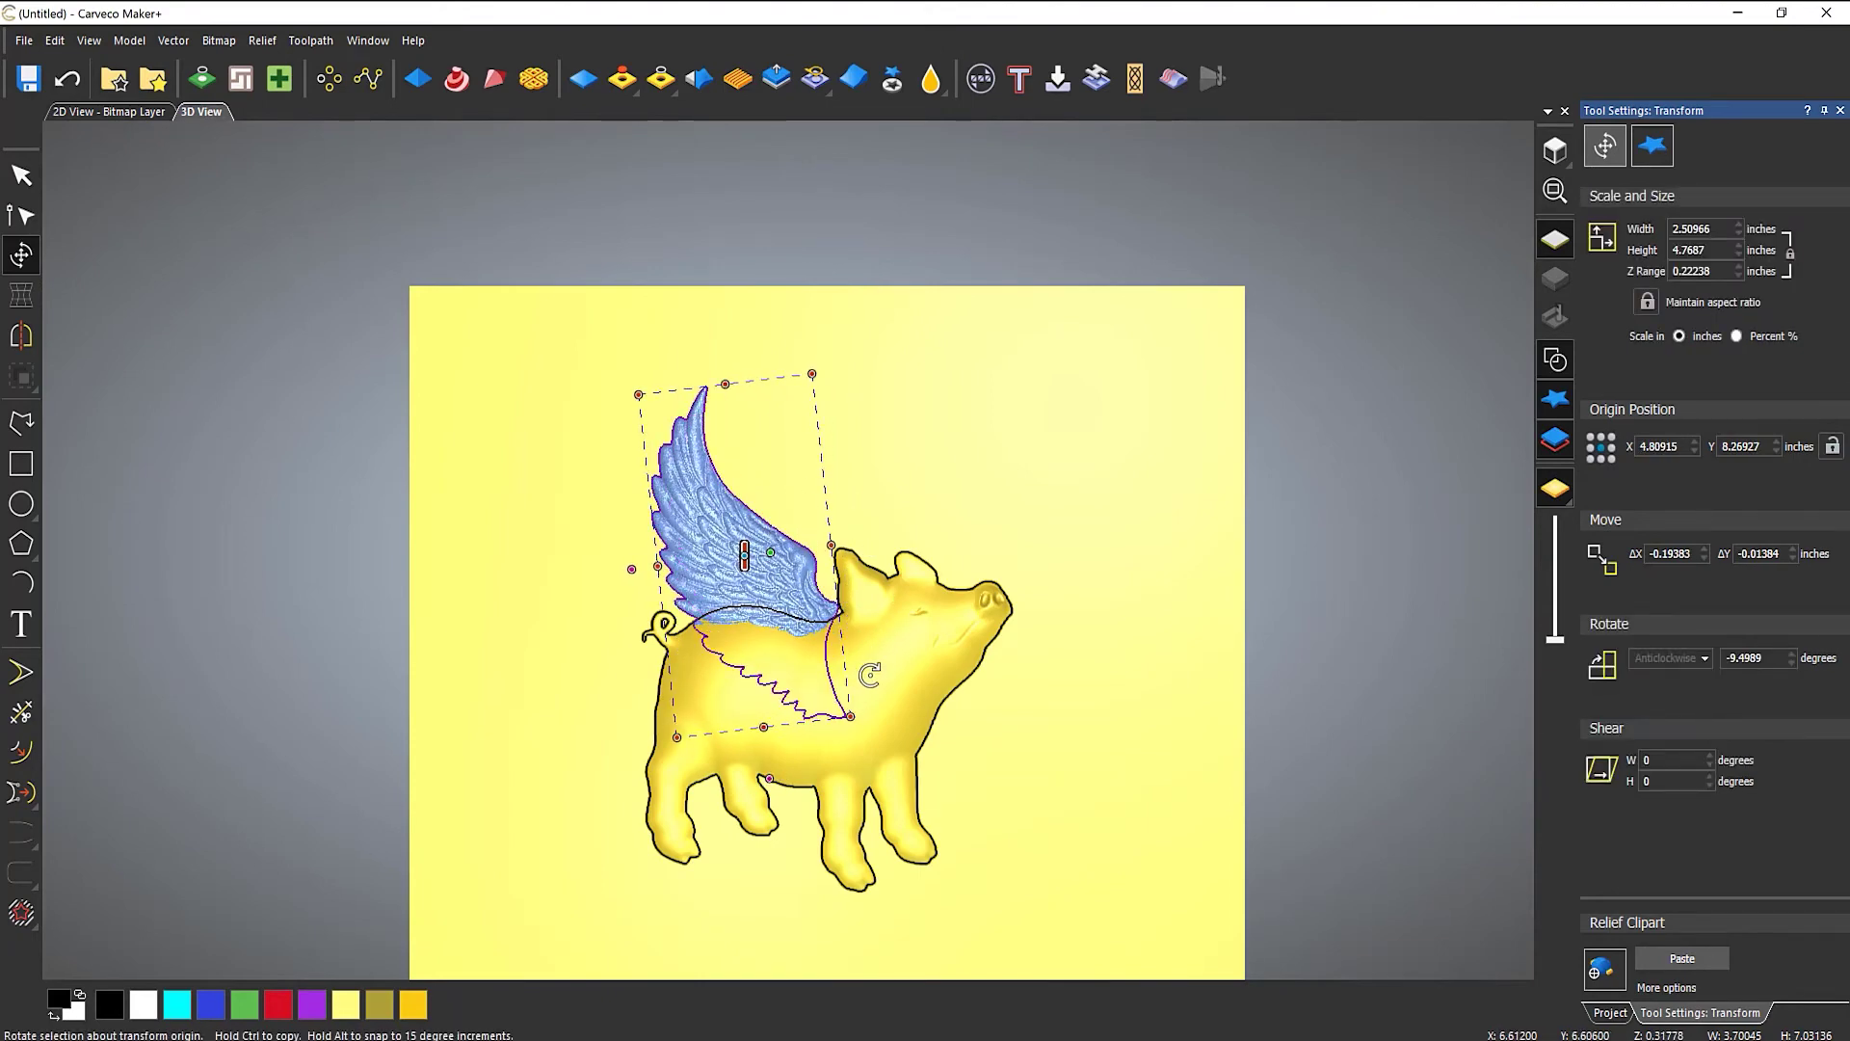
Stretch the wing clipart's Z range to about 0.836 inches so it rises above the pig's body, and finish the transform.
scroll(771, 616, up, 3)
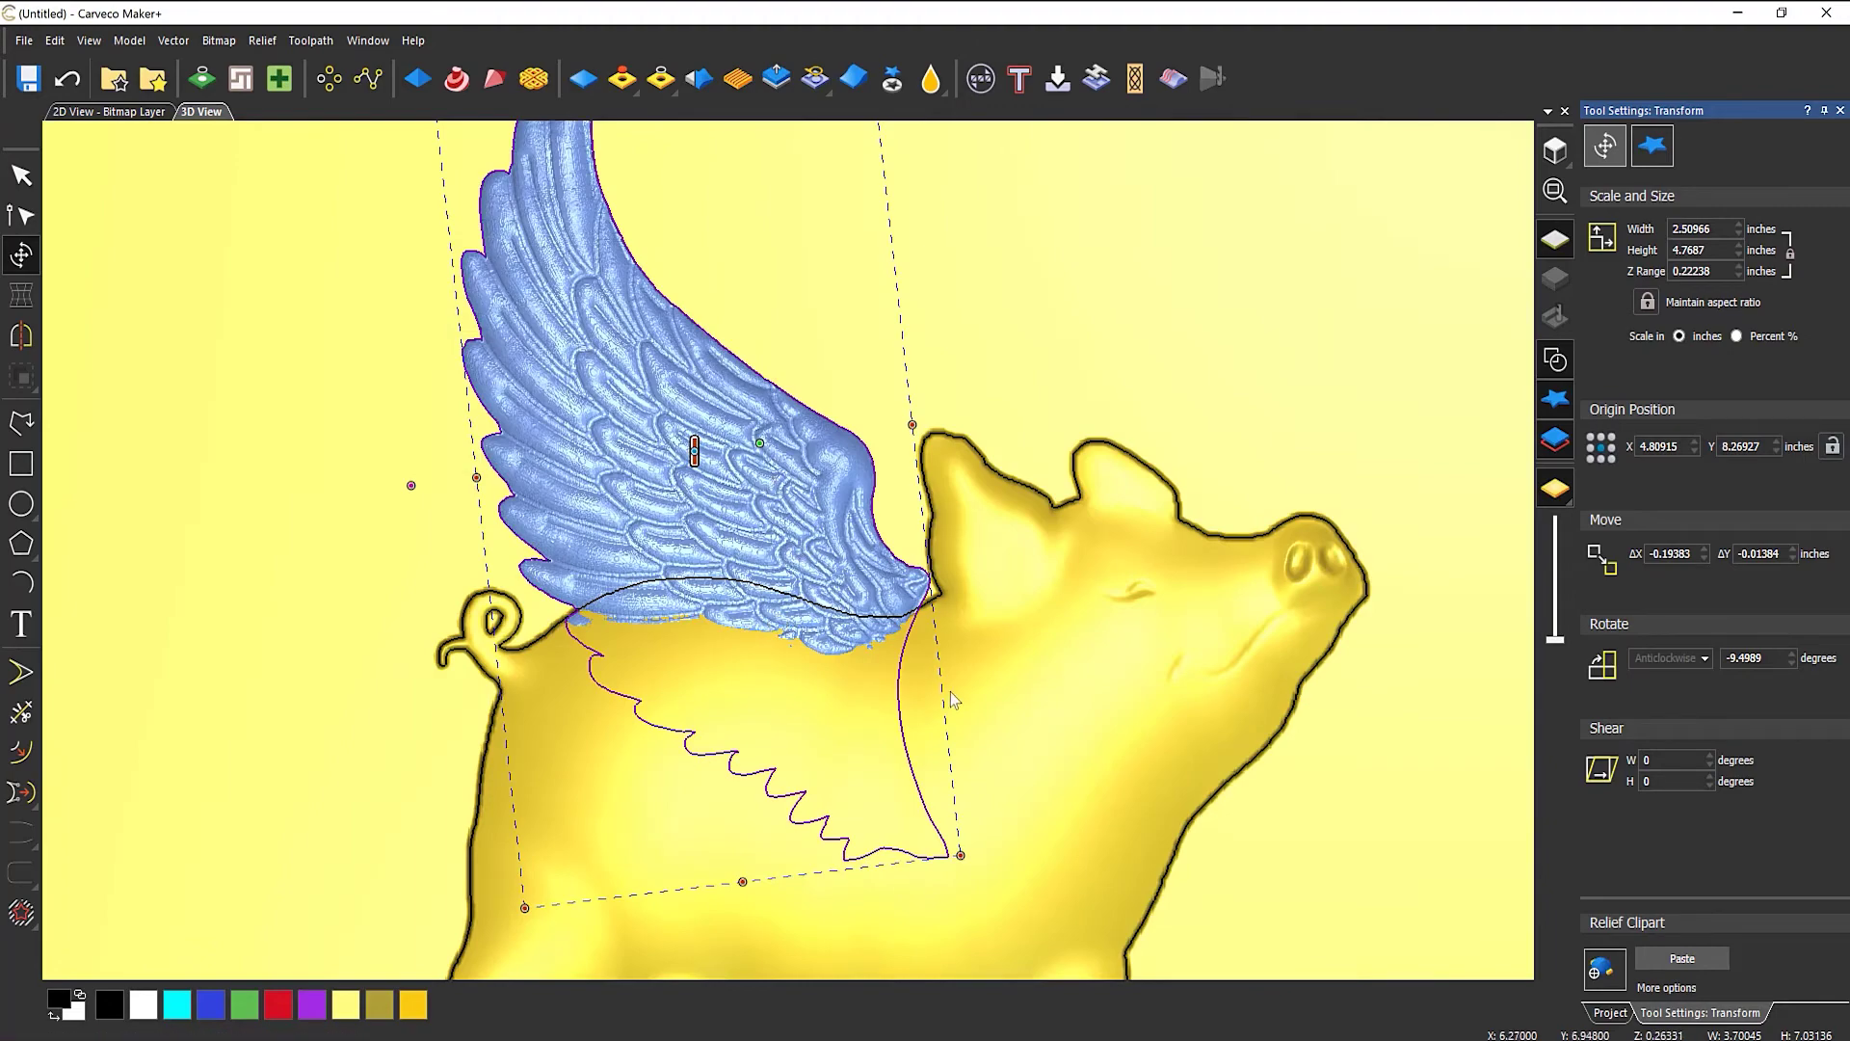
middle_drag(950, 661, 1195, 333)
drag(656, 516, 682, 405)
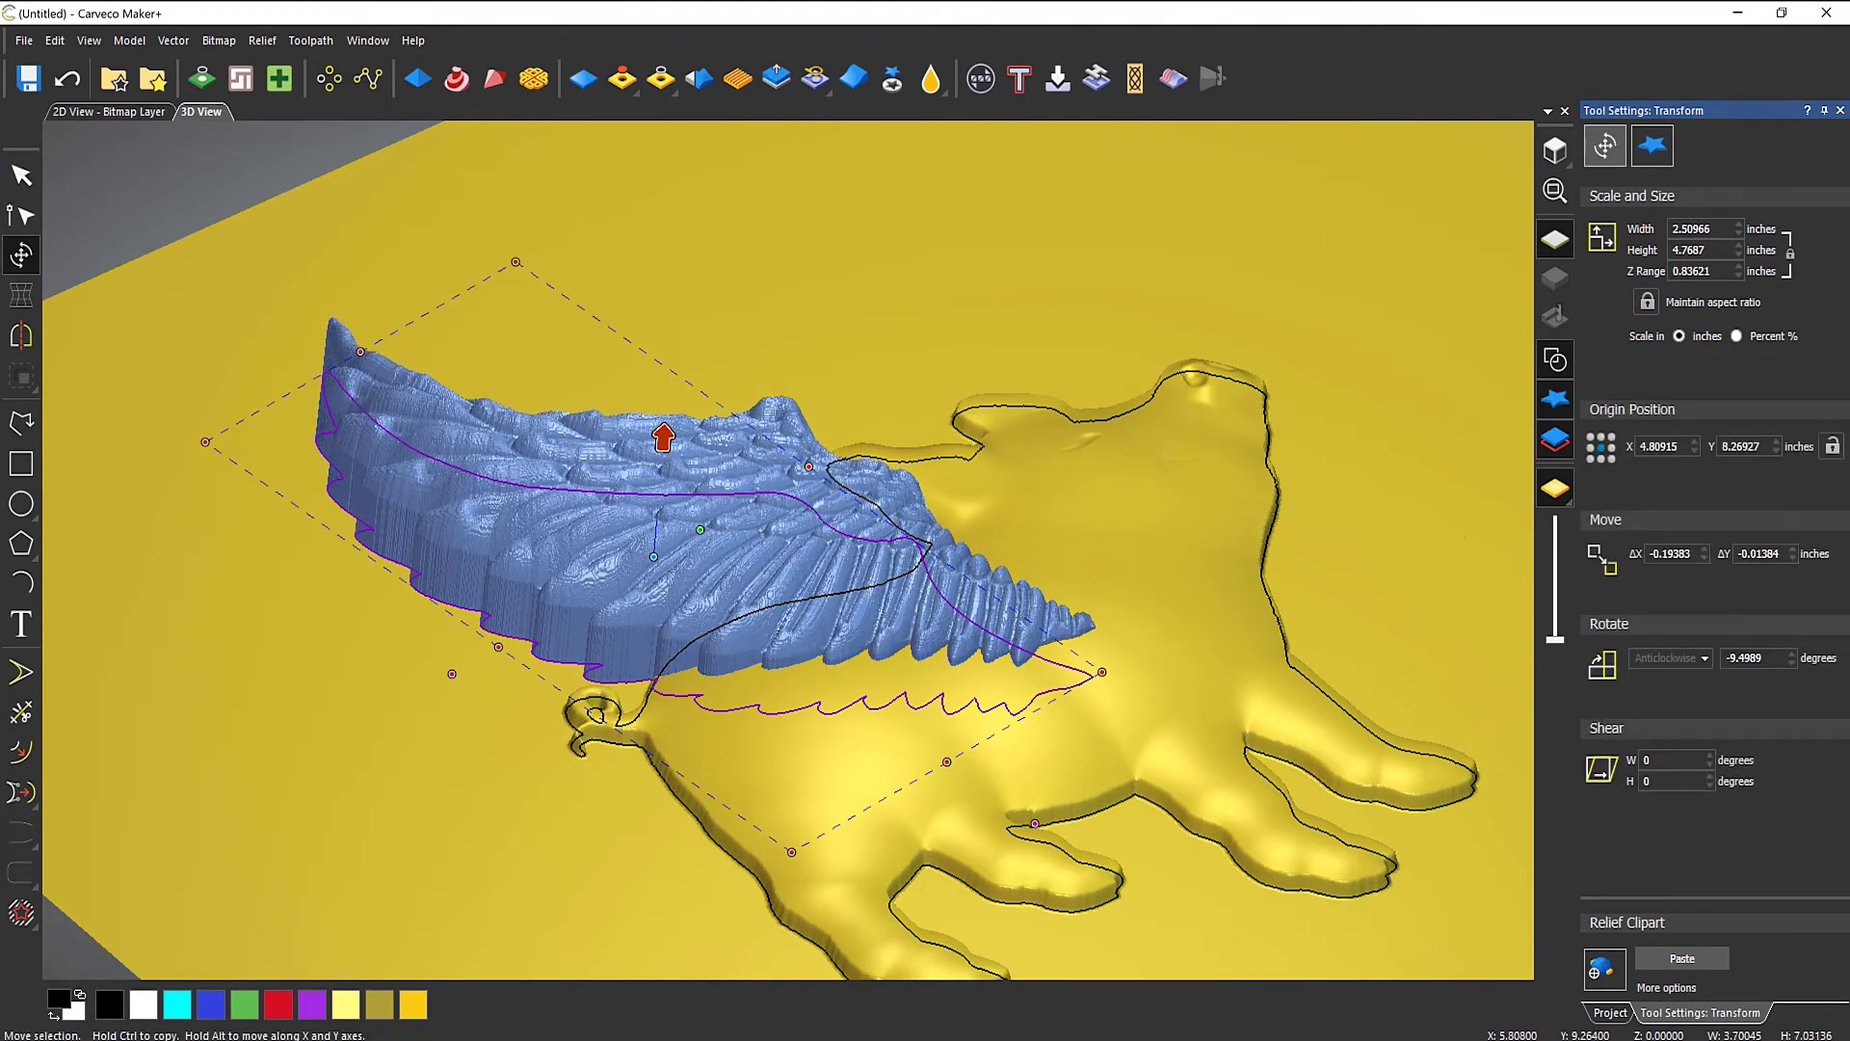
scroll(929, 328, down, 3)
middle_drag(1008, 443, 1021, 633)
scroll(867, 525, up, 2)
scroll(883, 545, up, 5)
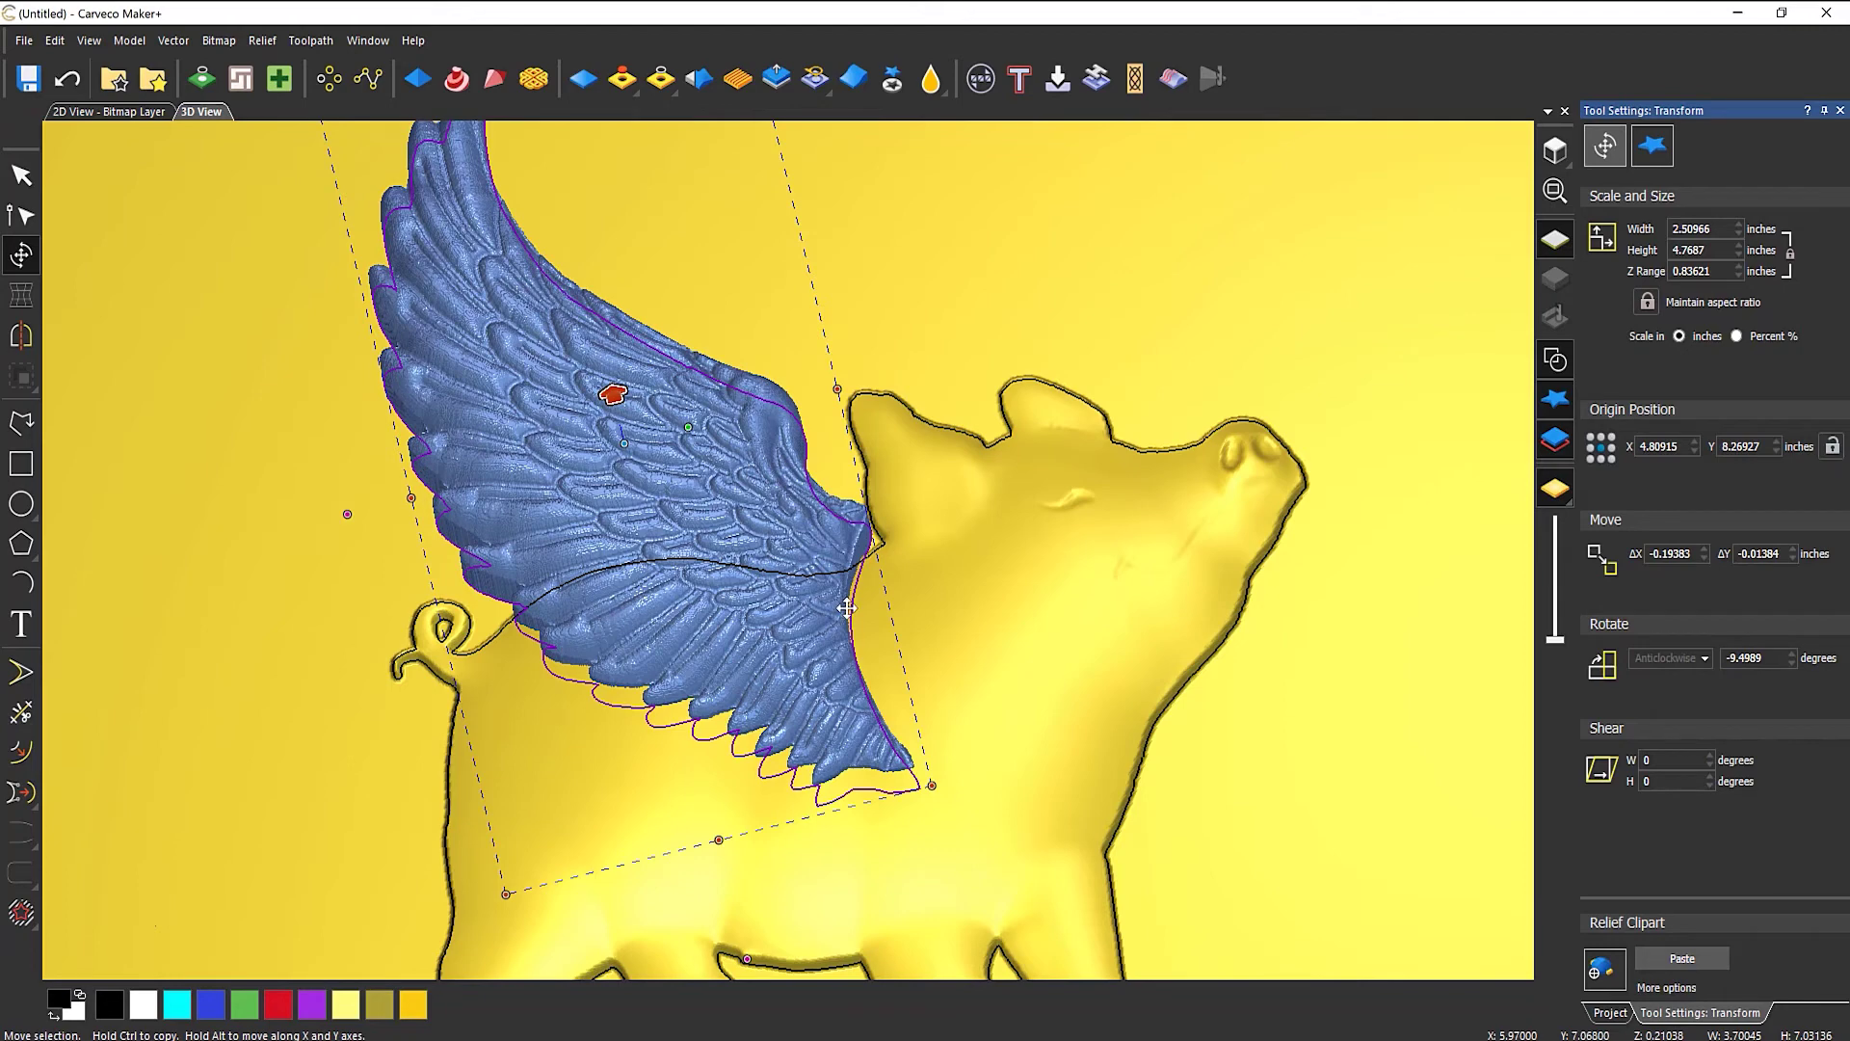
scroll(845, 607, down, 5)
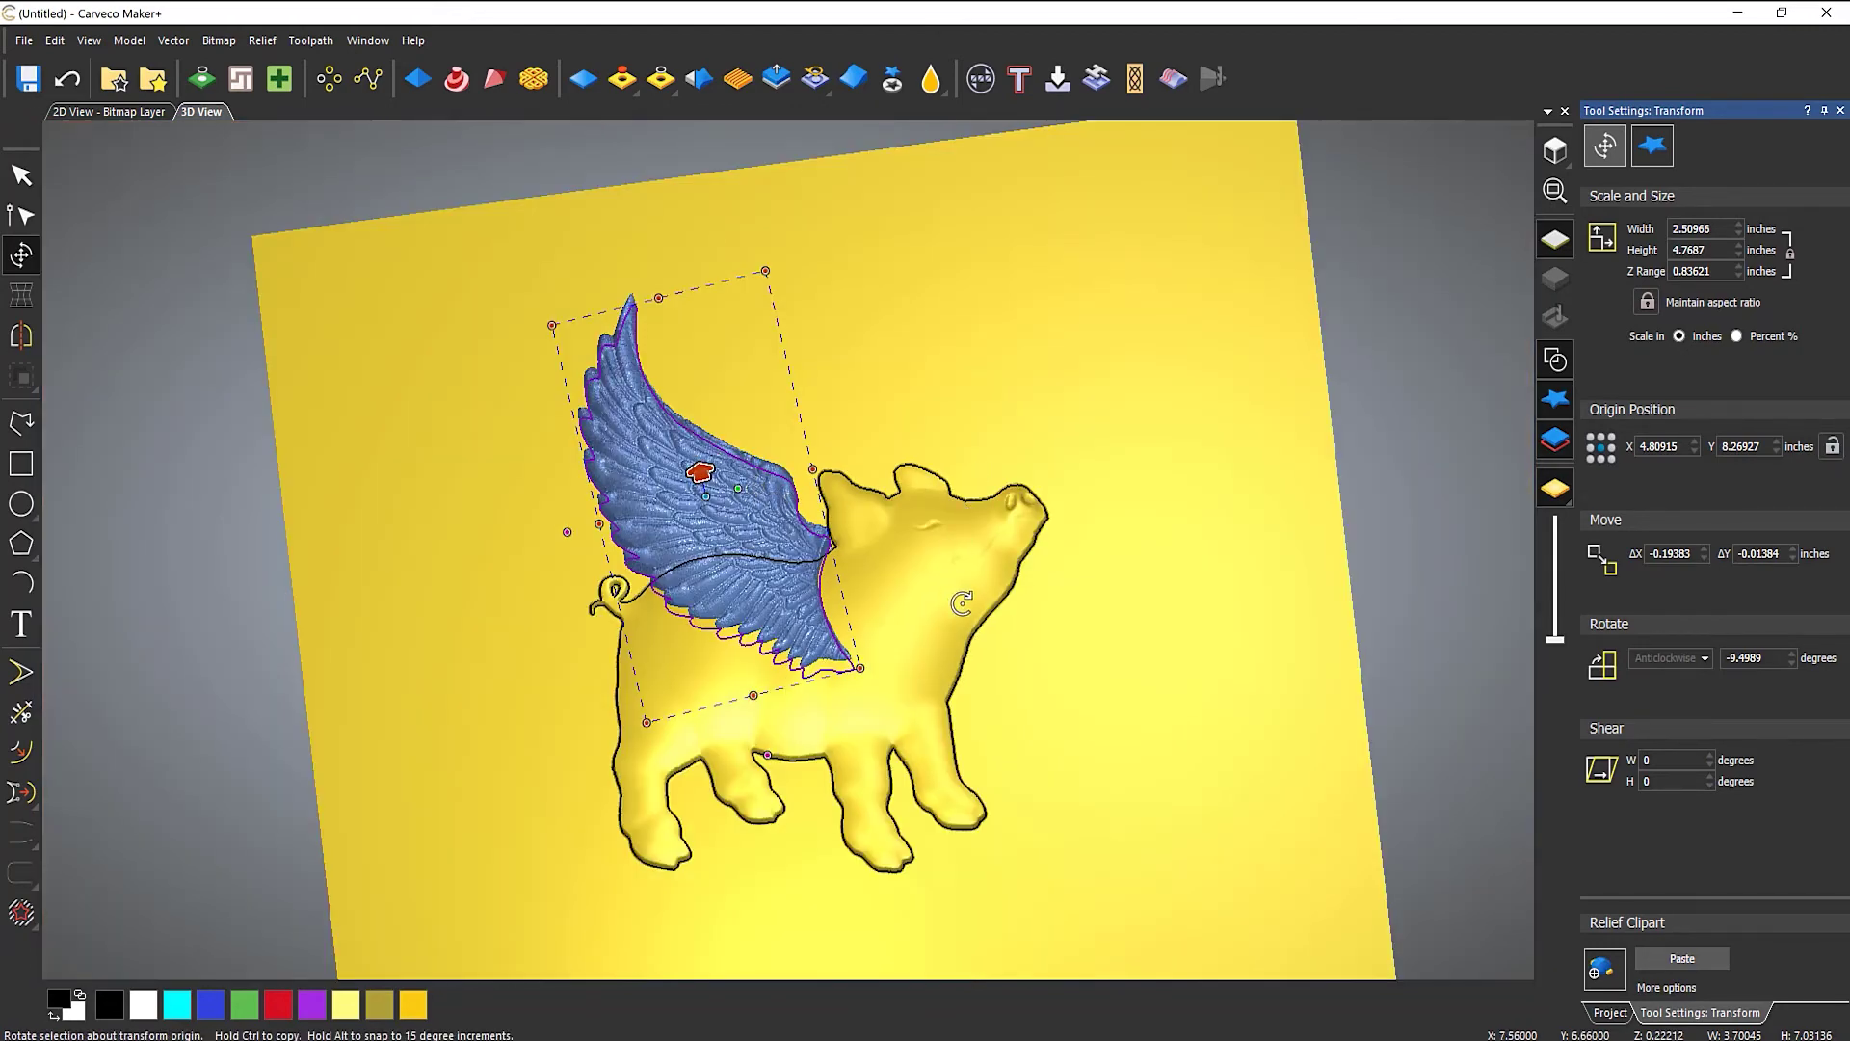
key(Return)
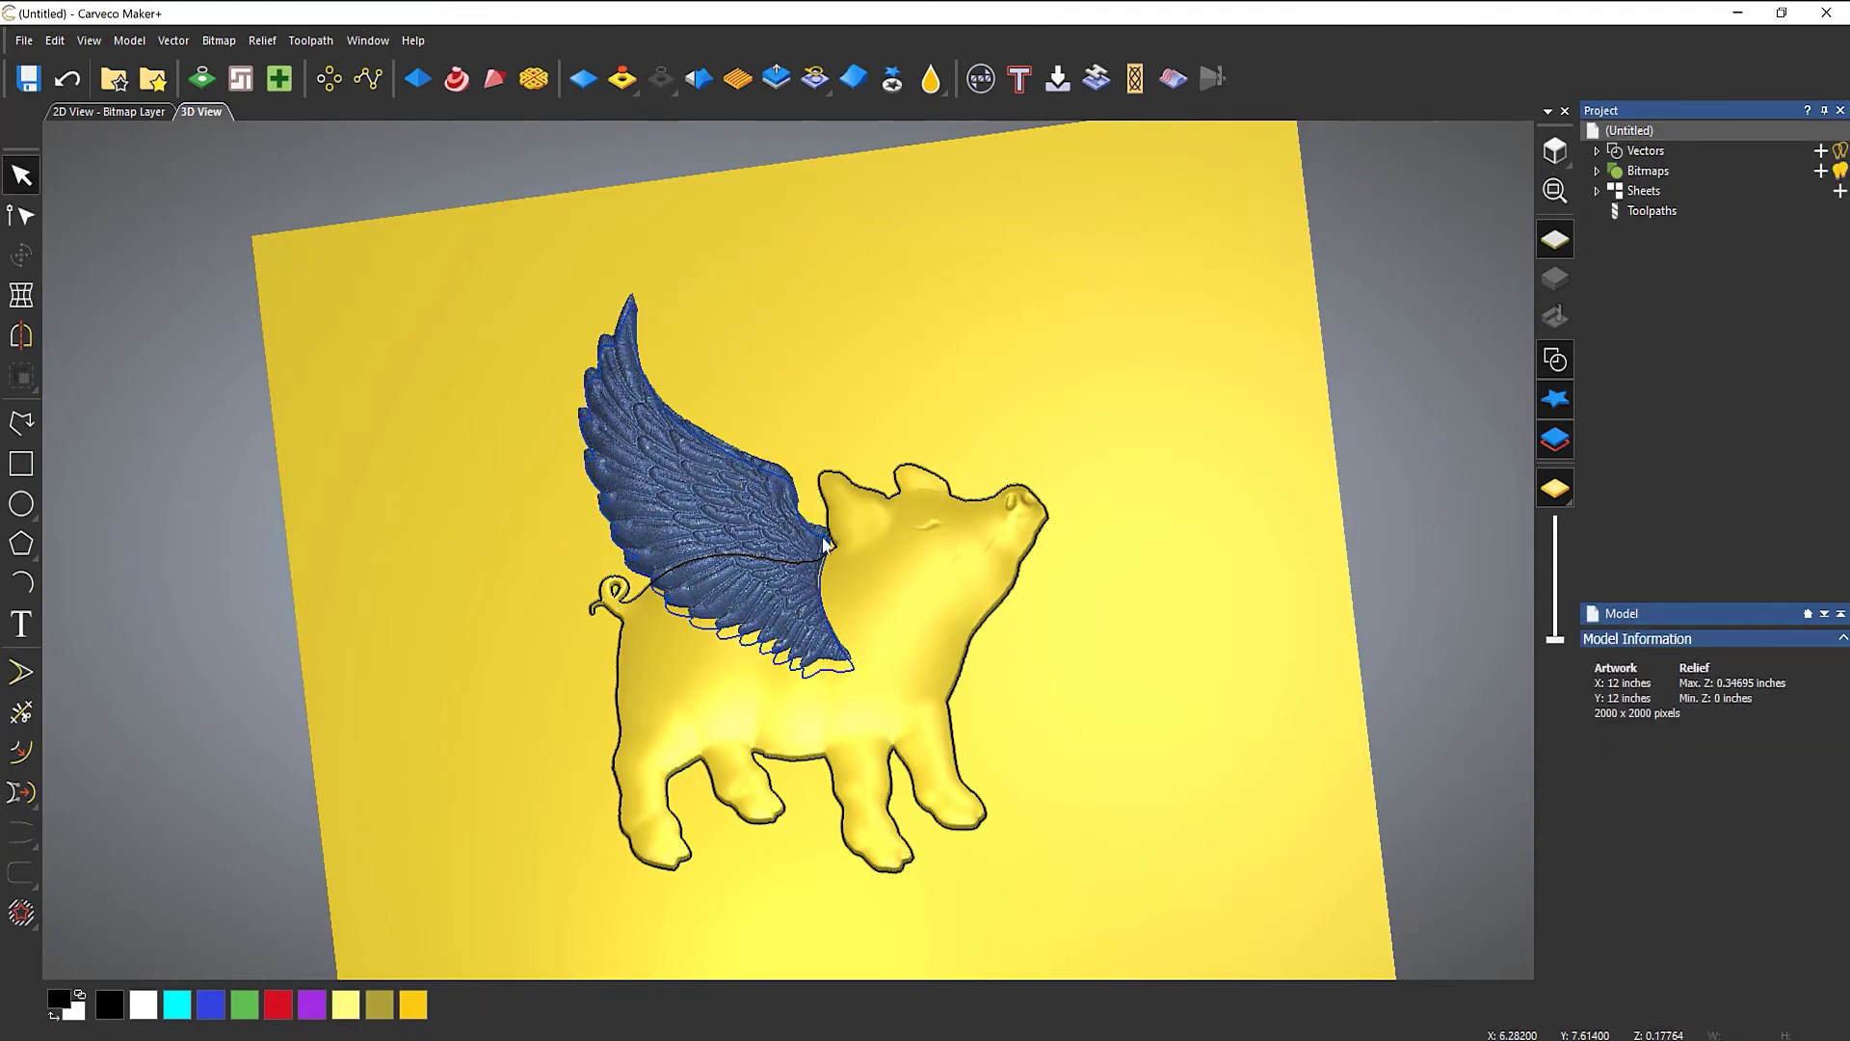
Delete the boundary vector around the pig, keeping the wing clipart.
click(710, 537)
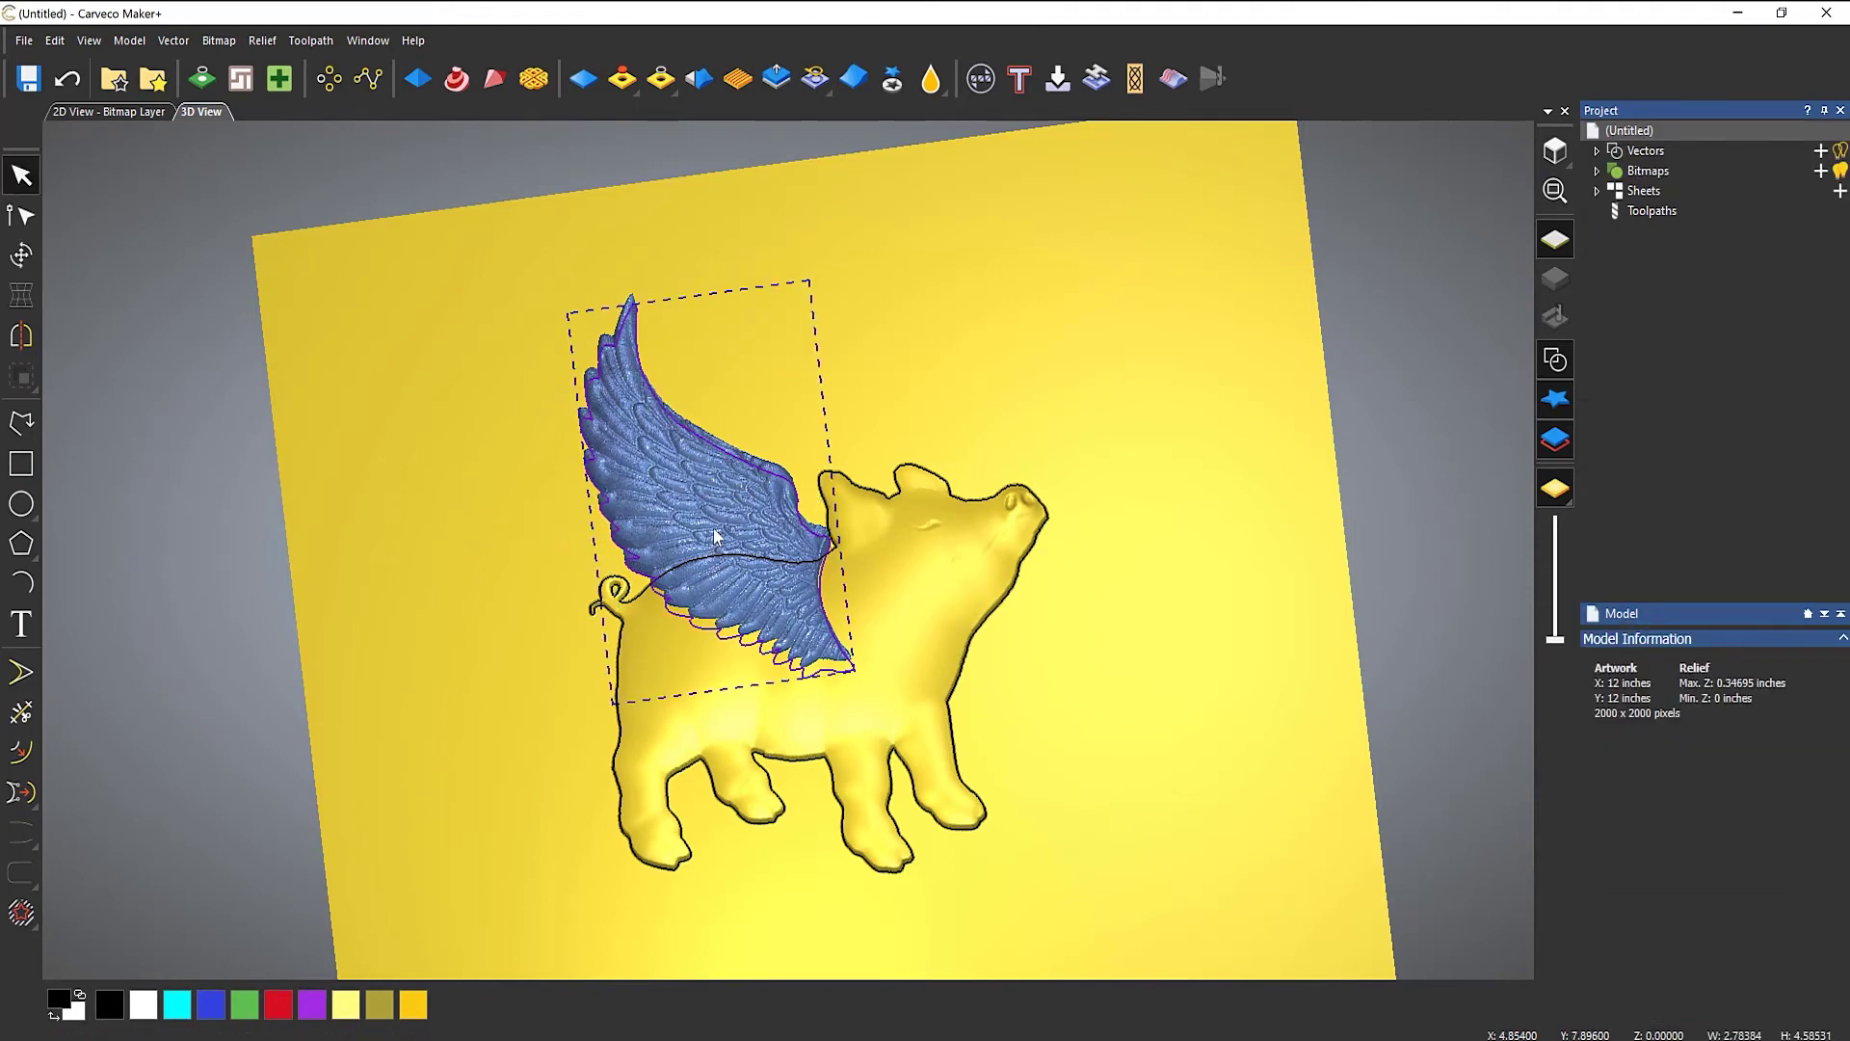
click(1129, 561)
click(975, 530)
key(Delete)
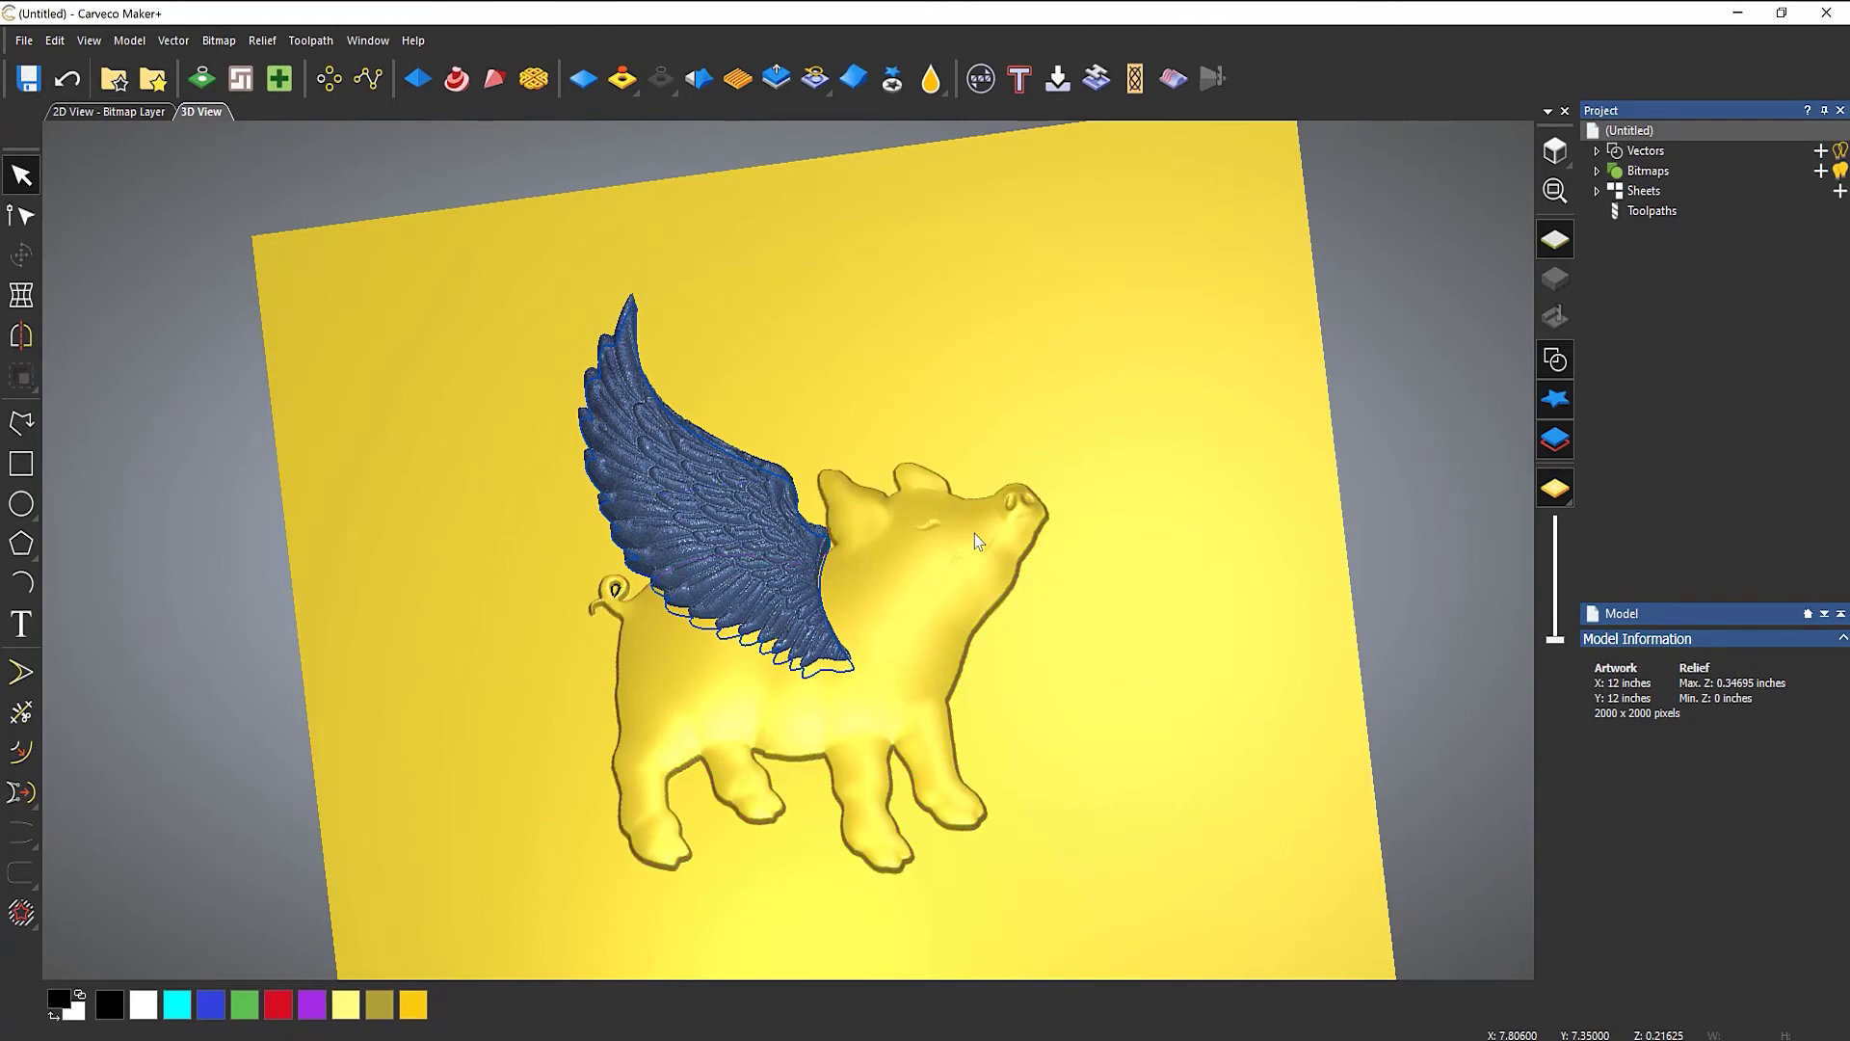
Paste the wing clipart into the relief on the pig's back.
click(754, 519)
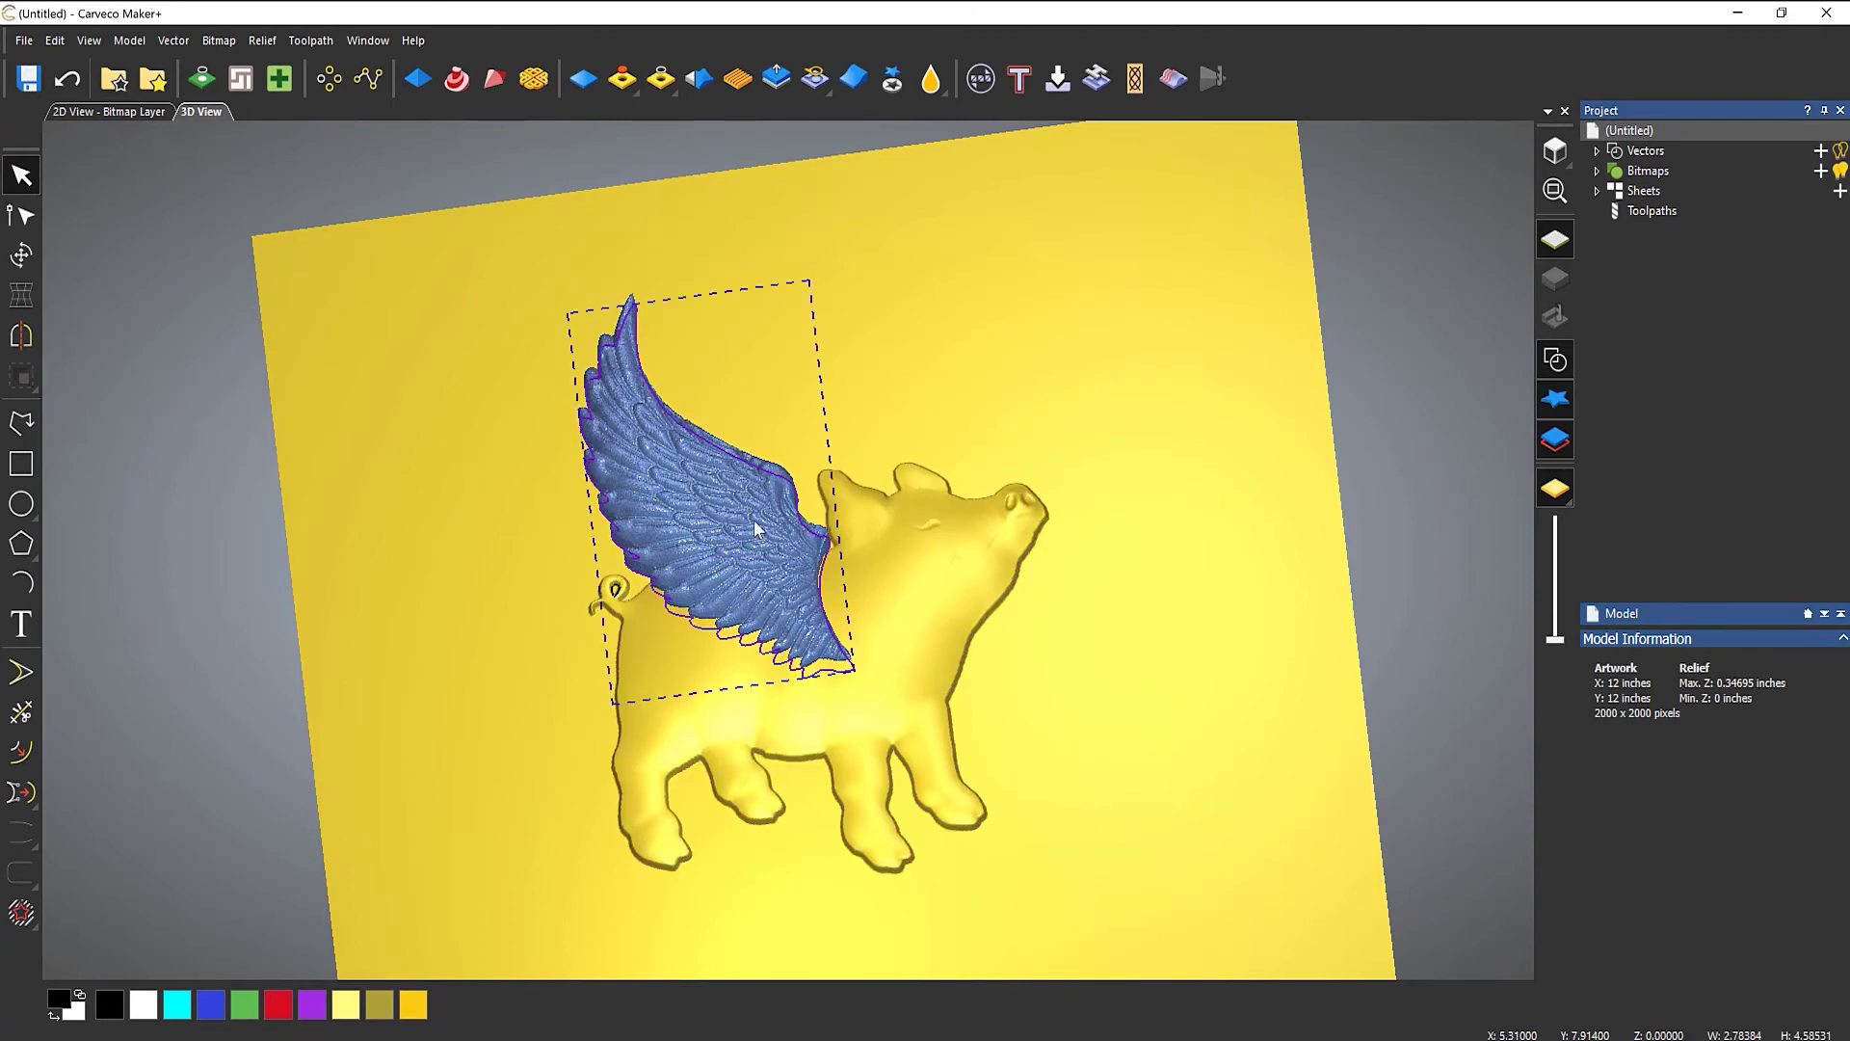
key(Return)
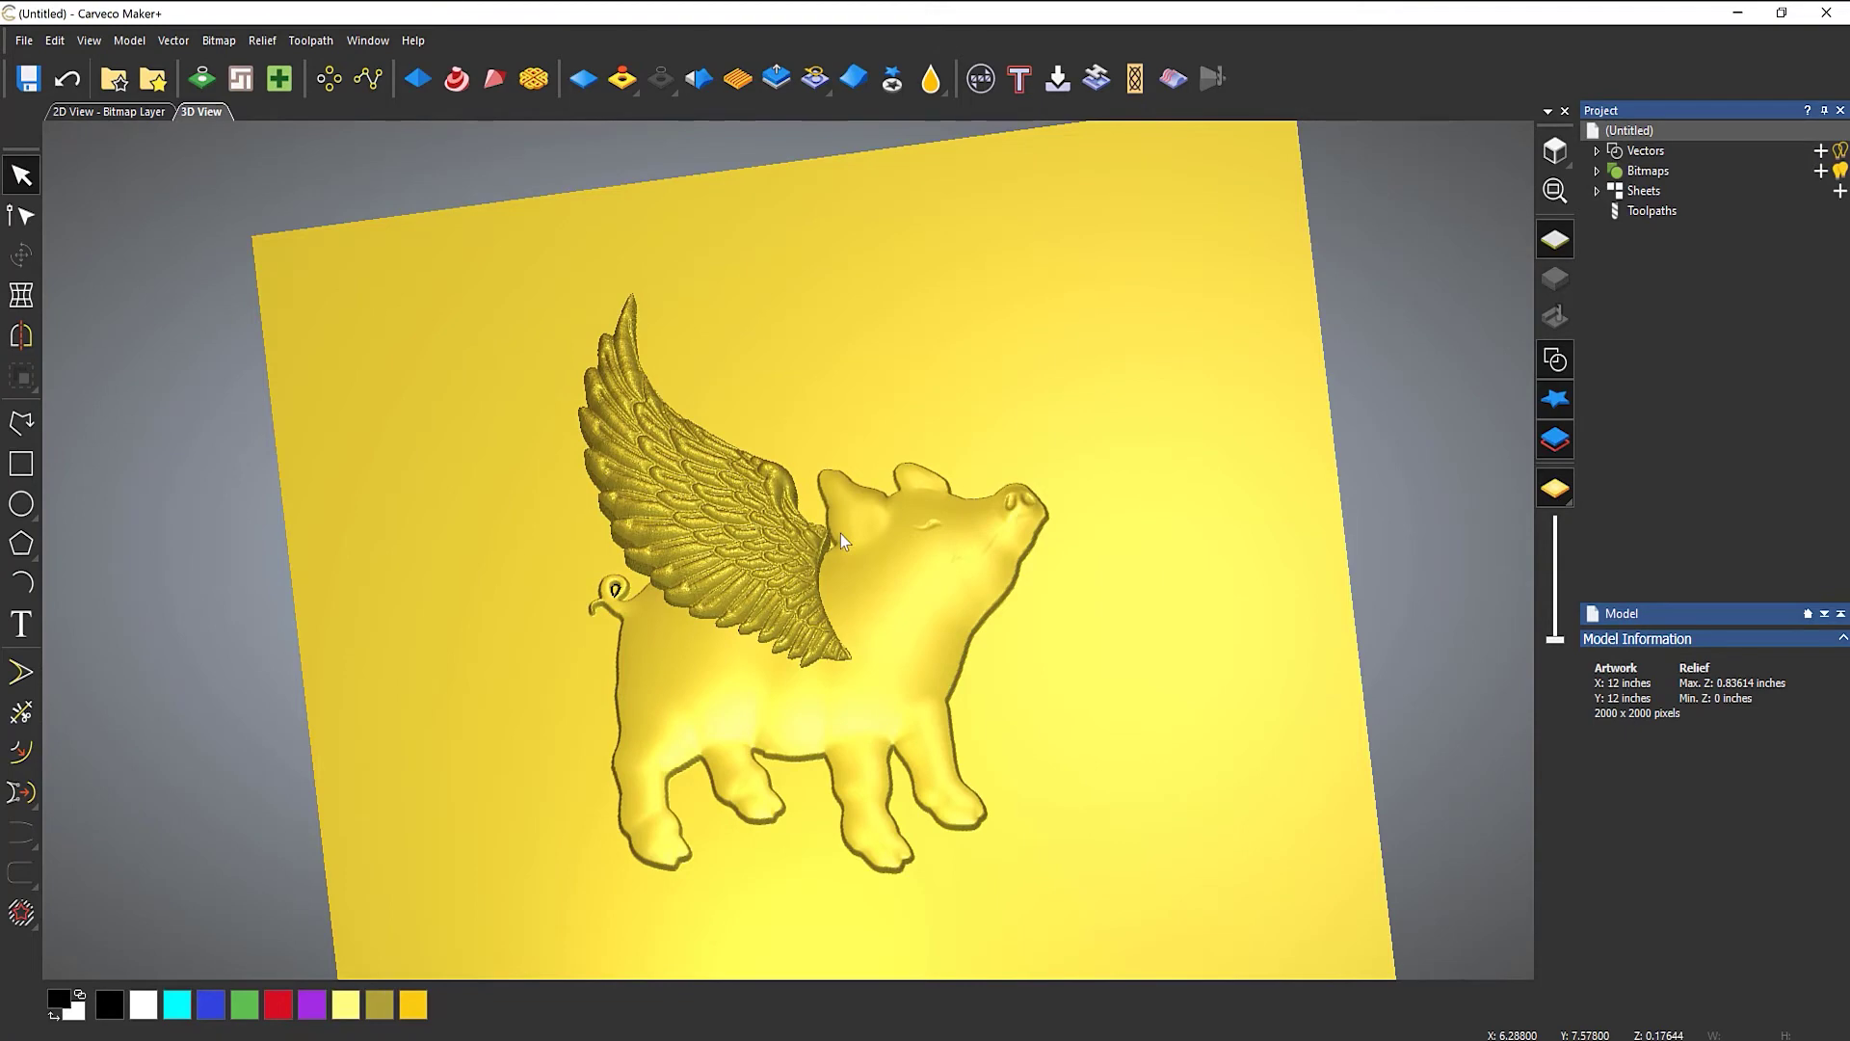
drag(934, 597, 942, 540)
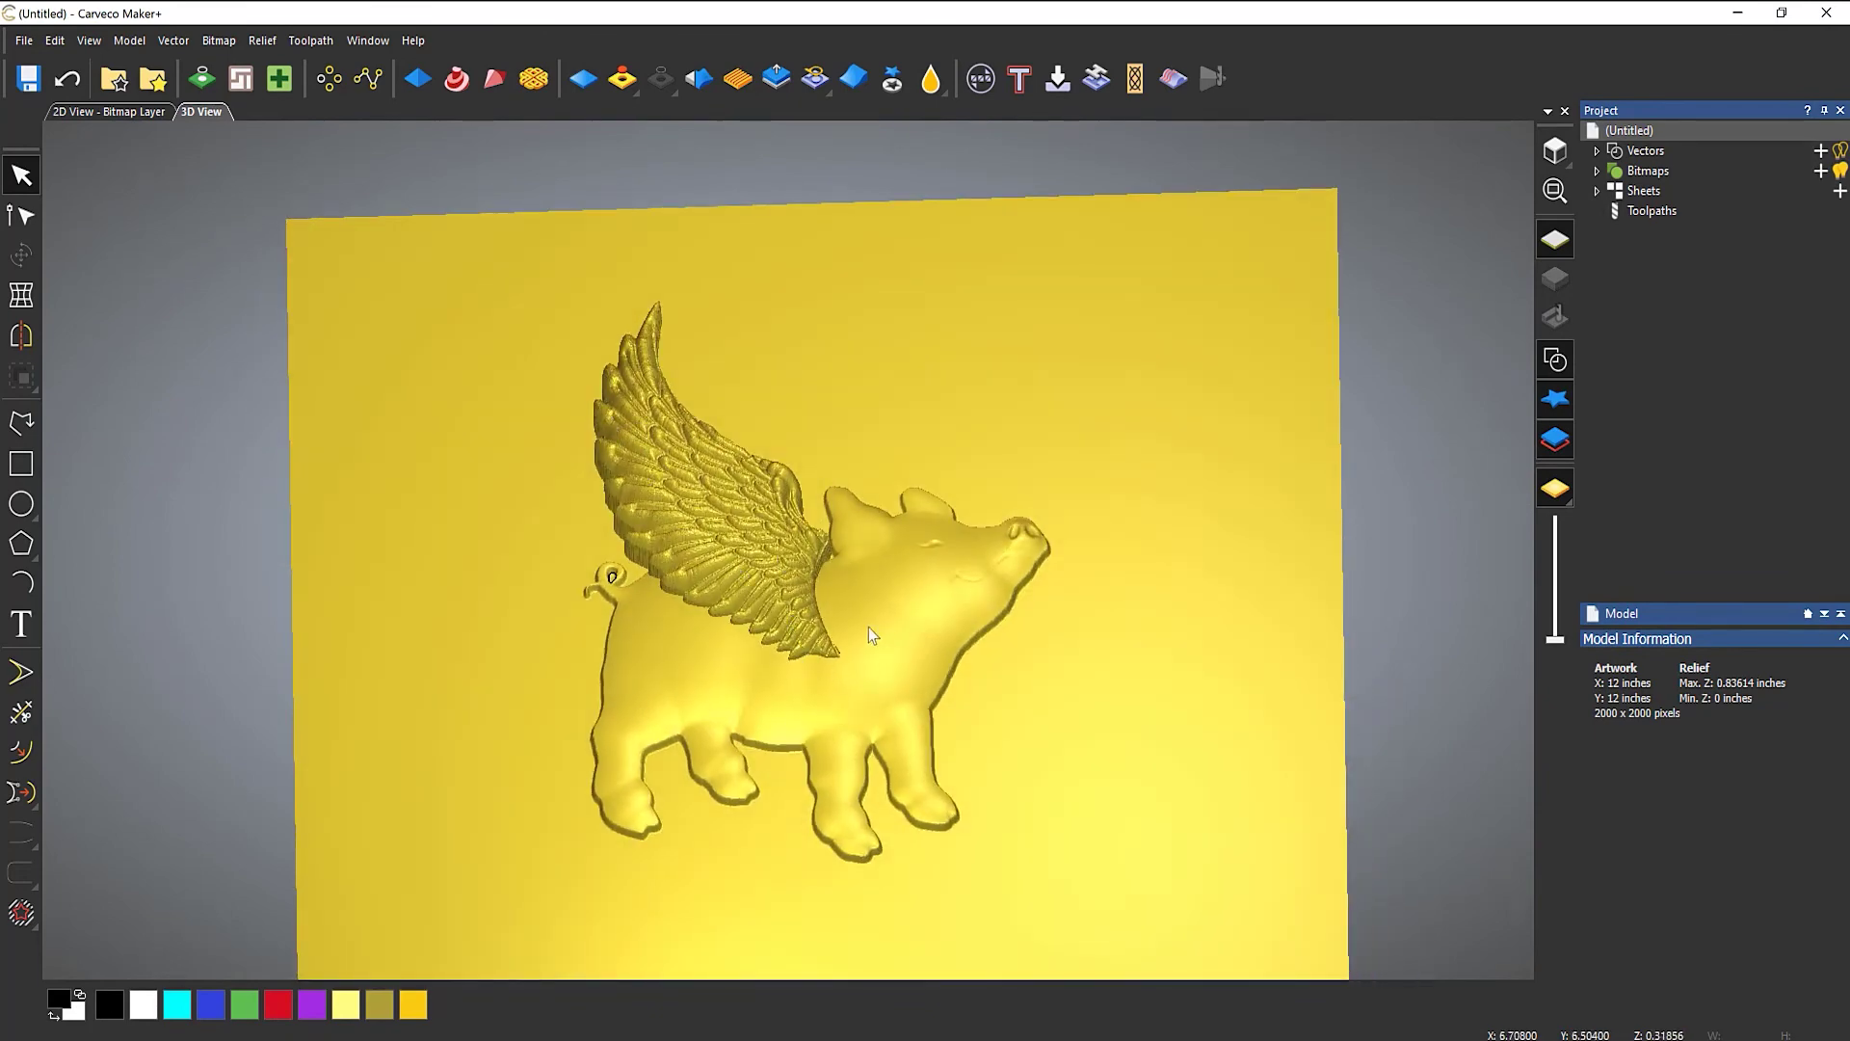
scroll(822, 668, up, 4)
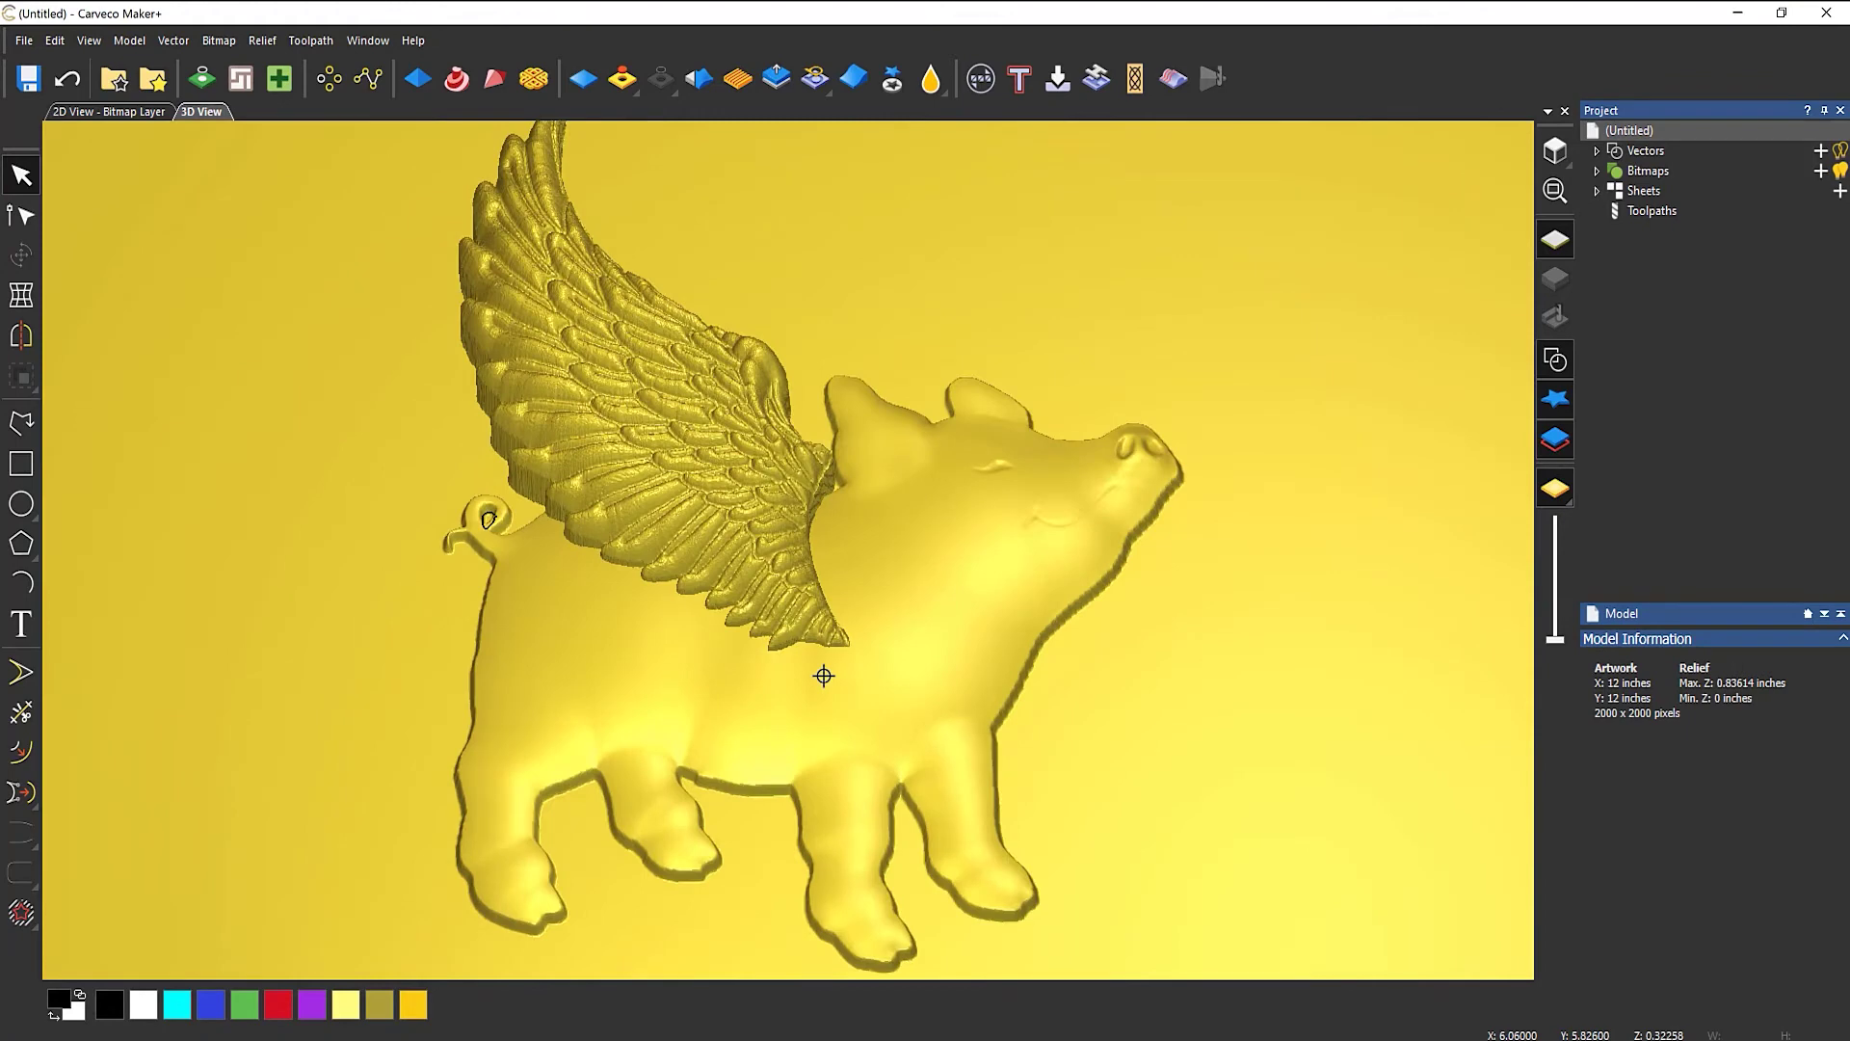
Erase the pig's body around the wing's lower tip towards the base plane, using a 219-pixel Eraser at 4% strength.
click(944, 82)
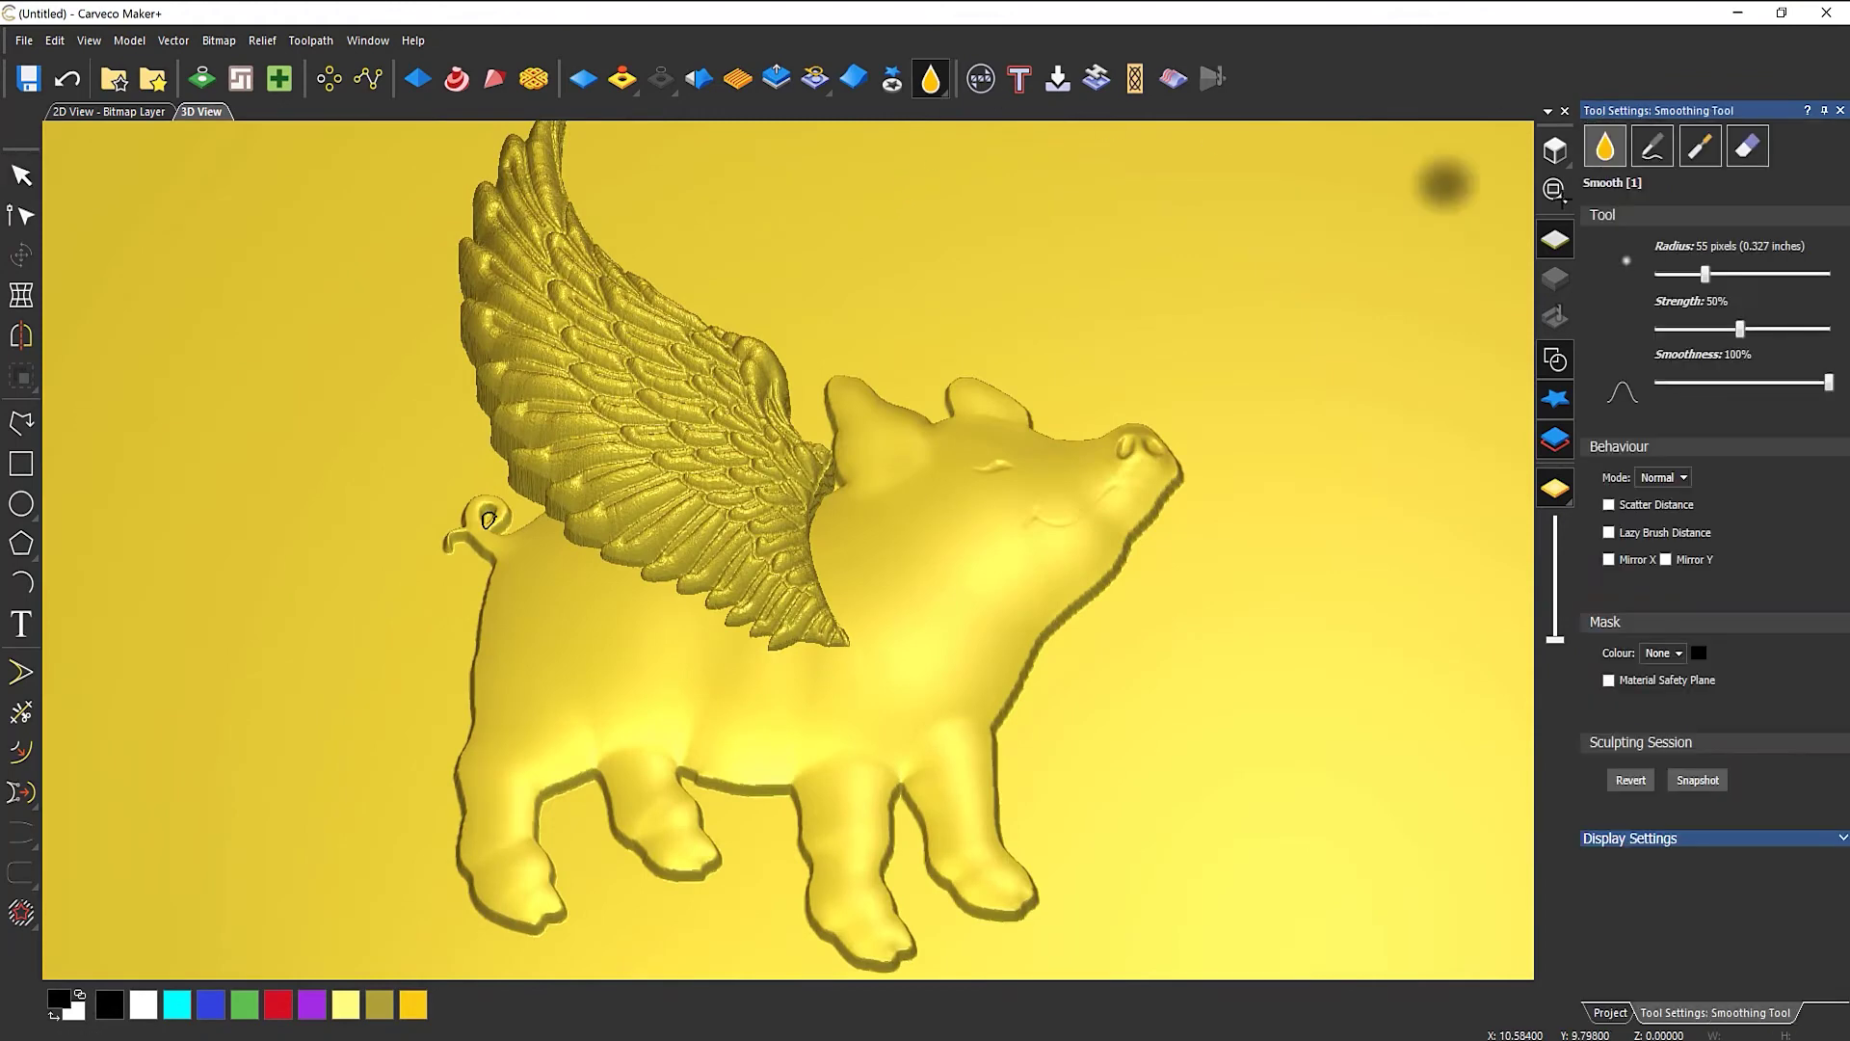
click(1747, 149)
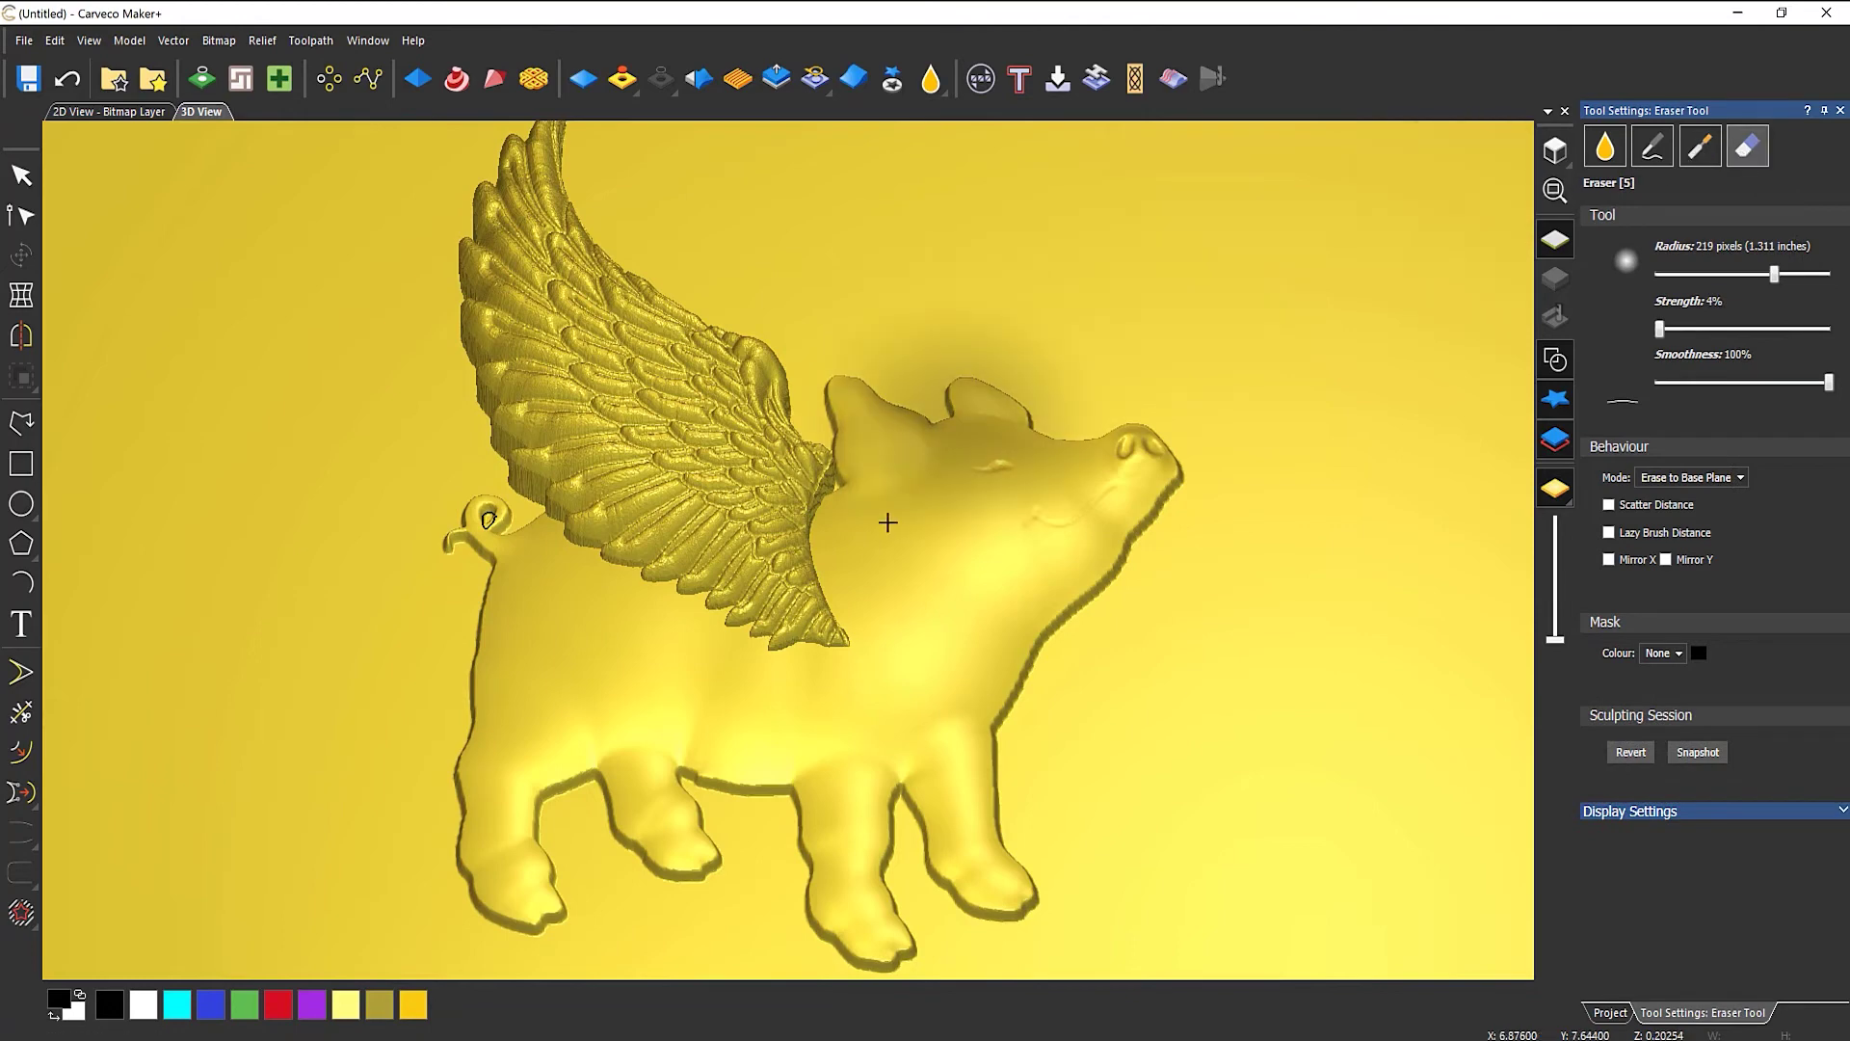
mouse_move(815, 621)
mouse_down()
mouse_move(787, 589)
mouse_move(788, 618)
mouse_move(806, 587)
mouse_move(782, 575)
mouse_move(780, 536)
mouse_move(777, 607)
mouse_move(793, 627)
mouse_move(833, 611)
mouse_move(805, 714)
mouse_up()
mouse_move(806, 714)
middle_down()
mouse_move(1017, 438)
mouse_move(948, 647)
middle_up()
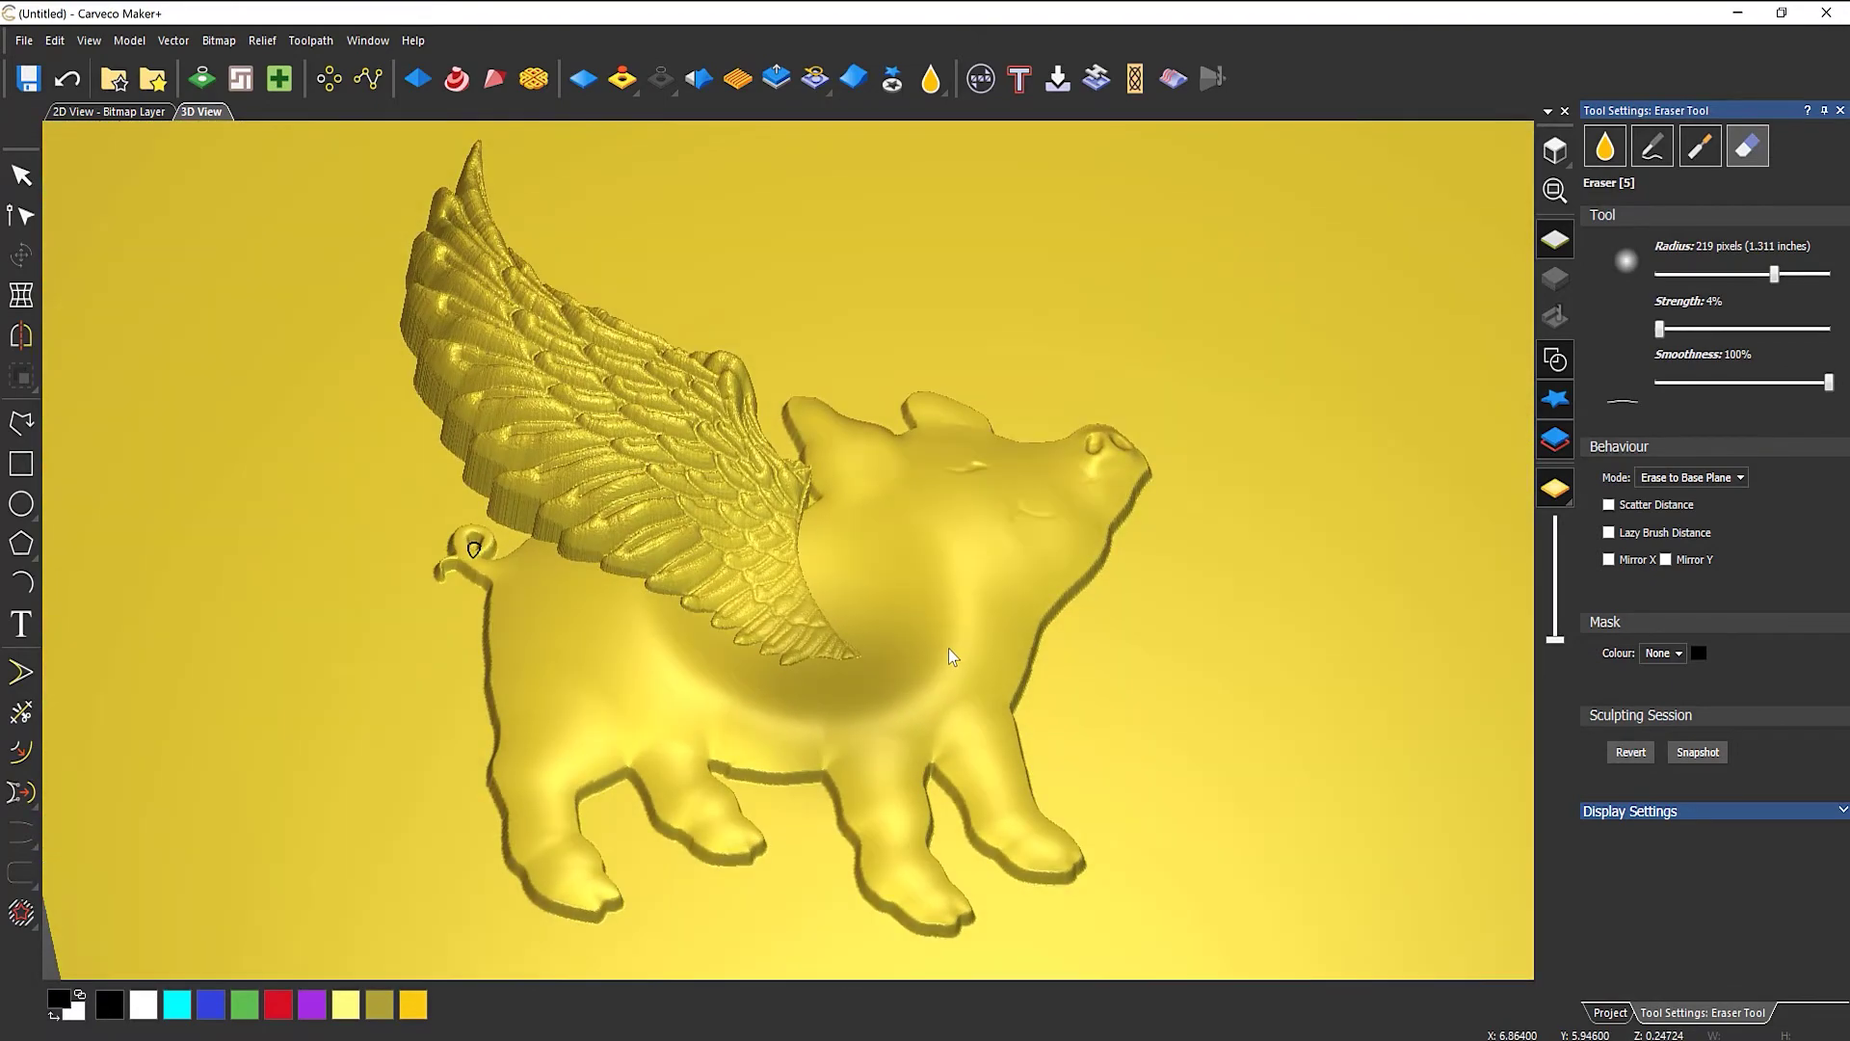
Undo the eraser strokes and the wing paste, restoring the wing as clipart, and close the Eraser tool.
click(948, 648)
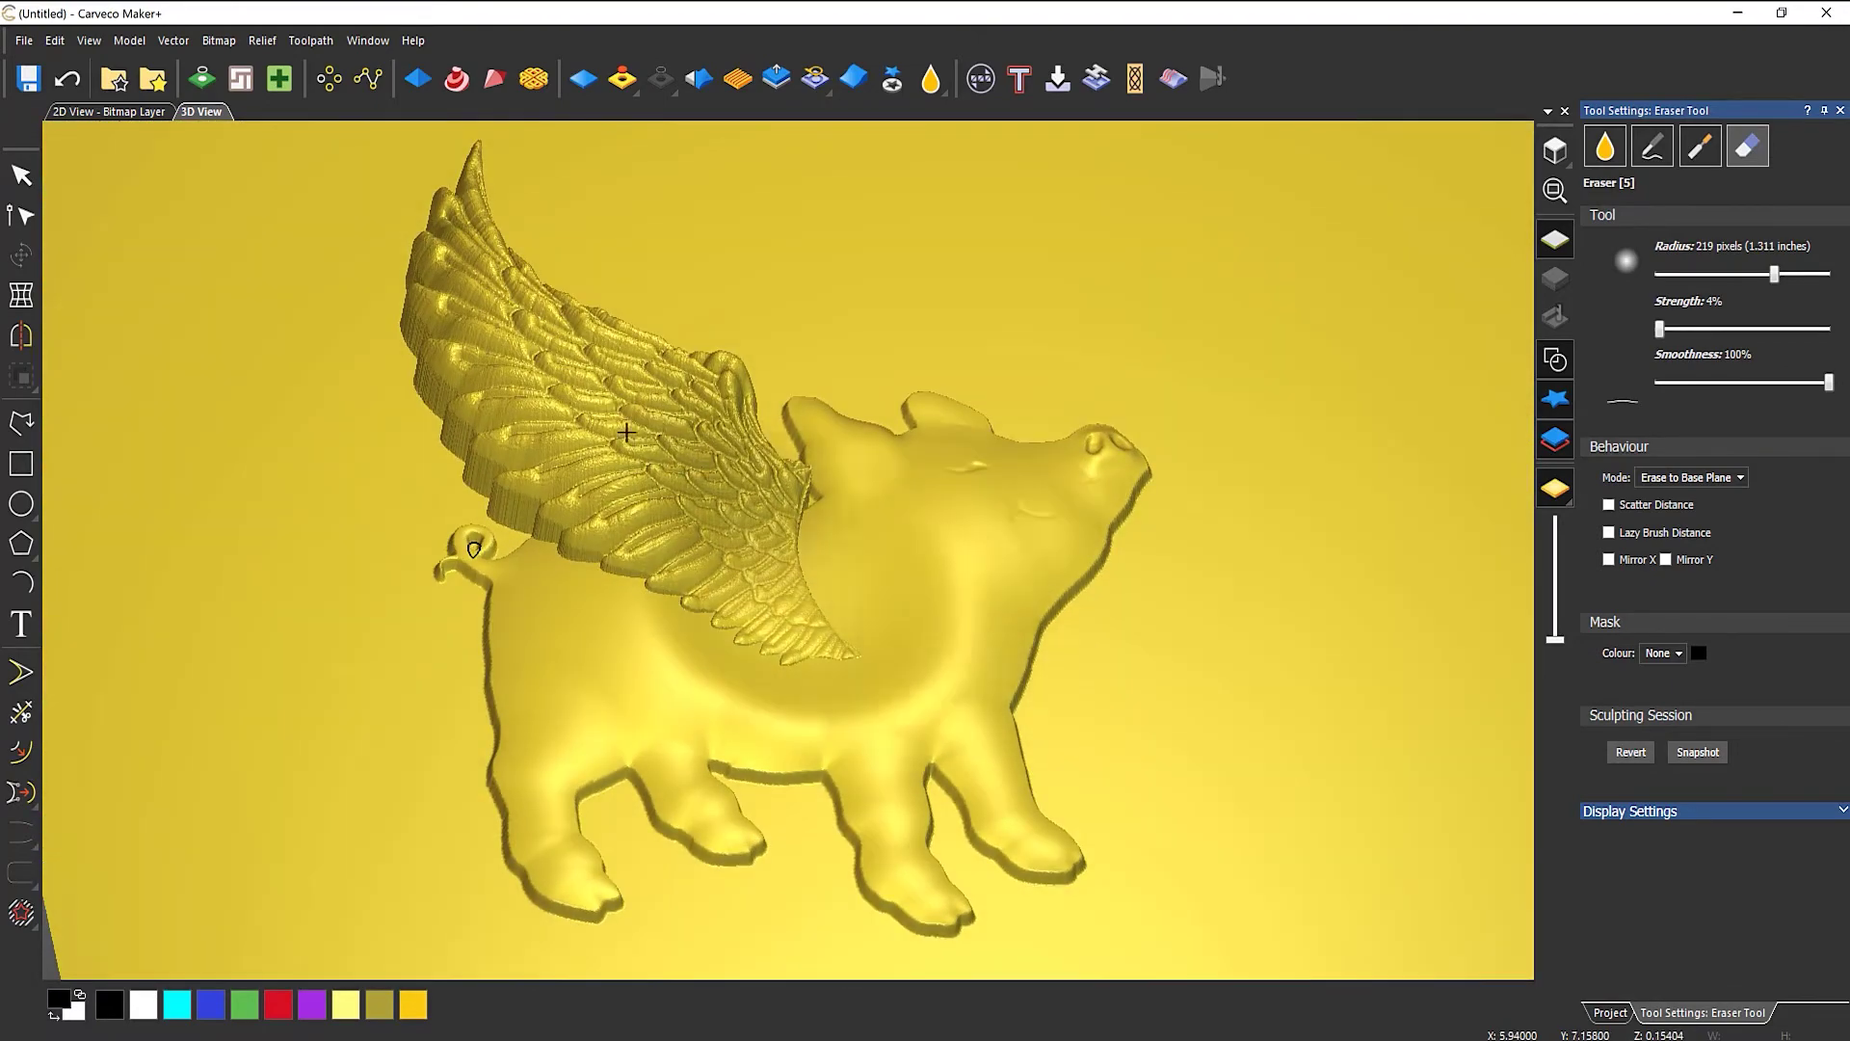
click(65, 83)
click(65, 82)
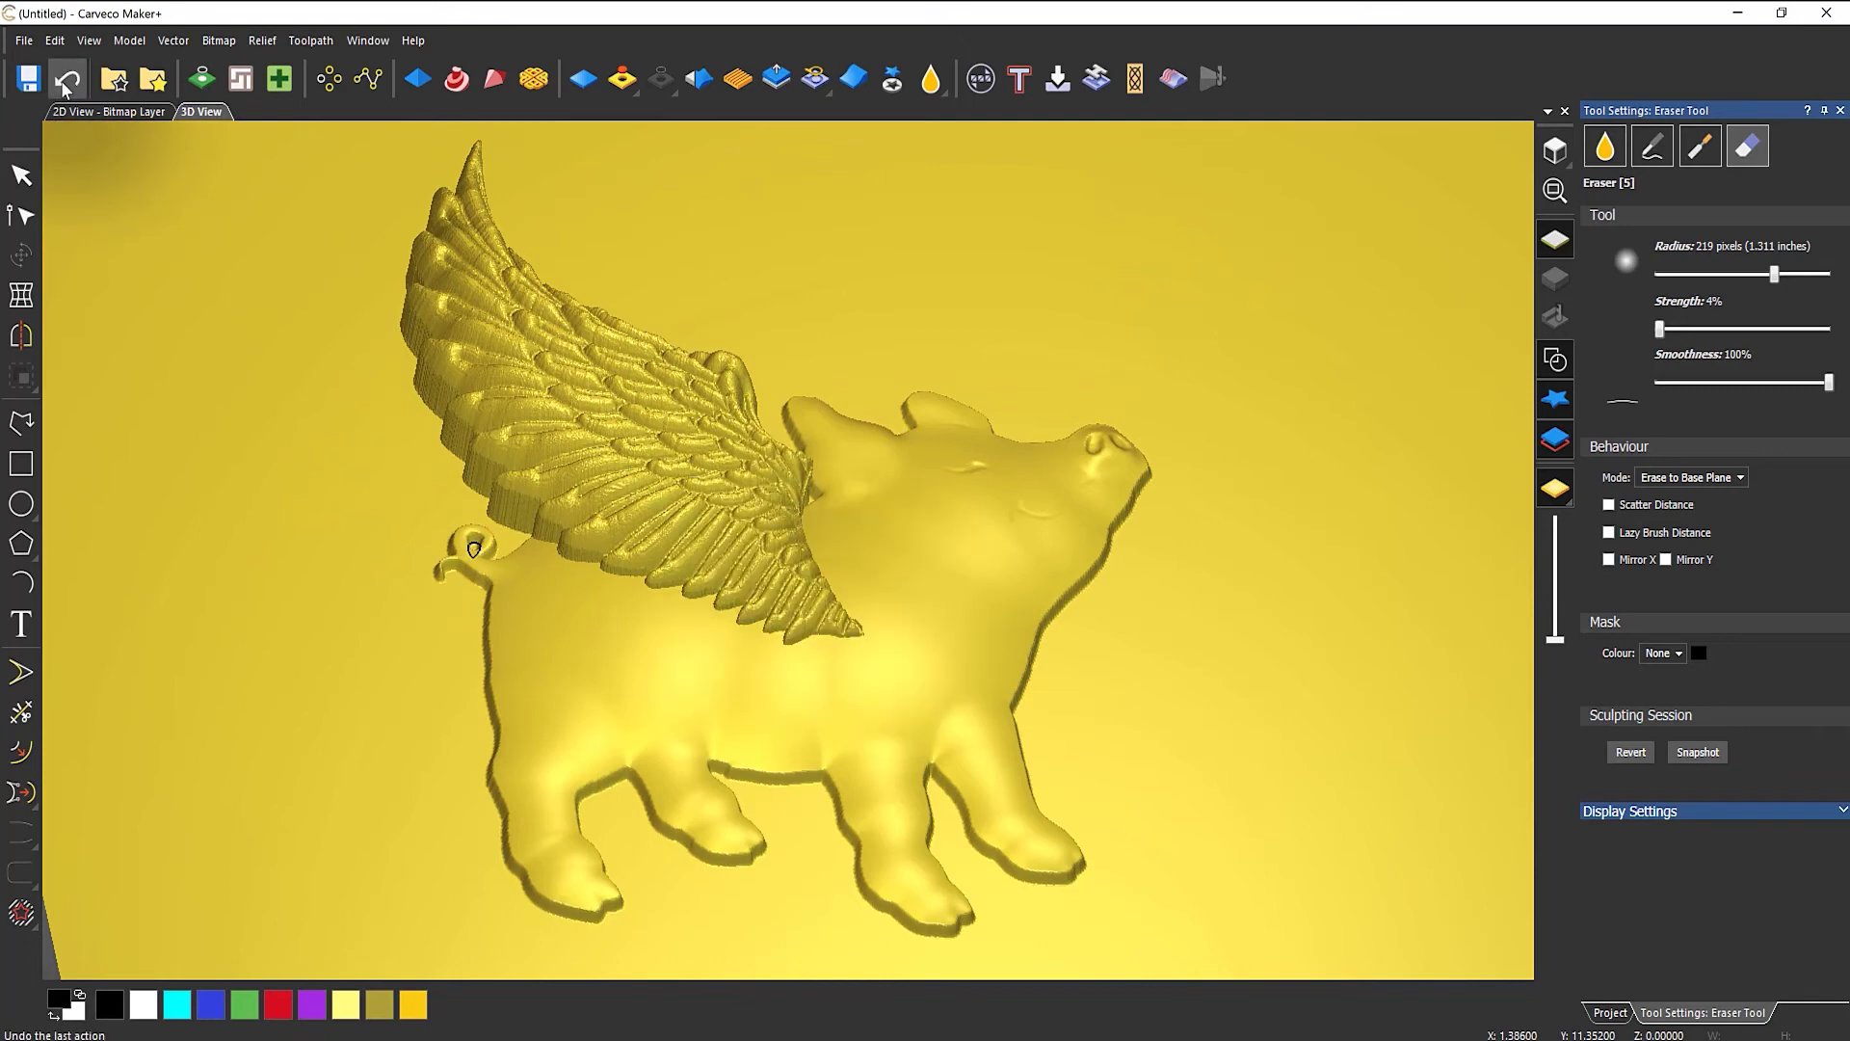
click(65, 83)
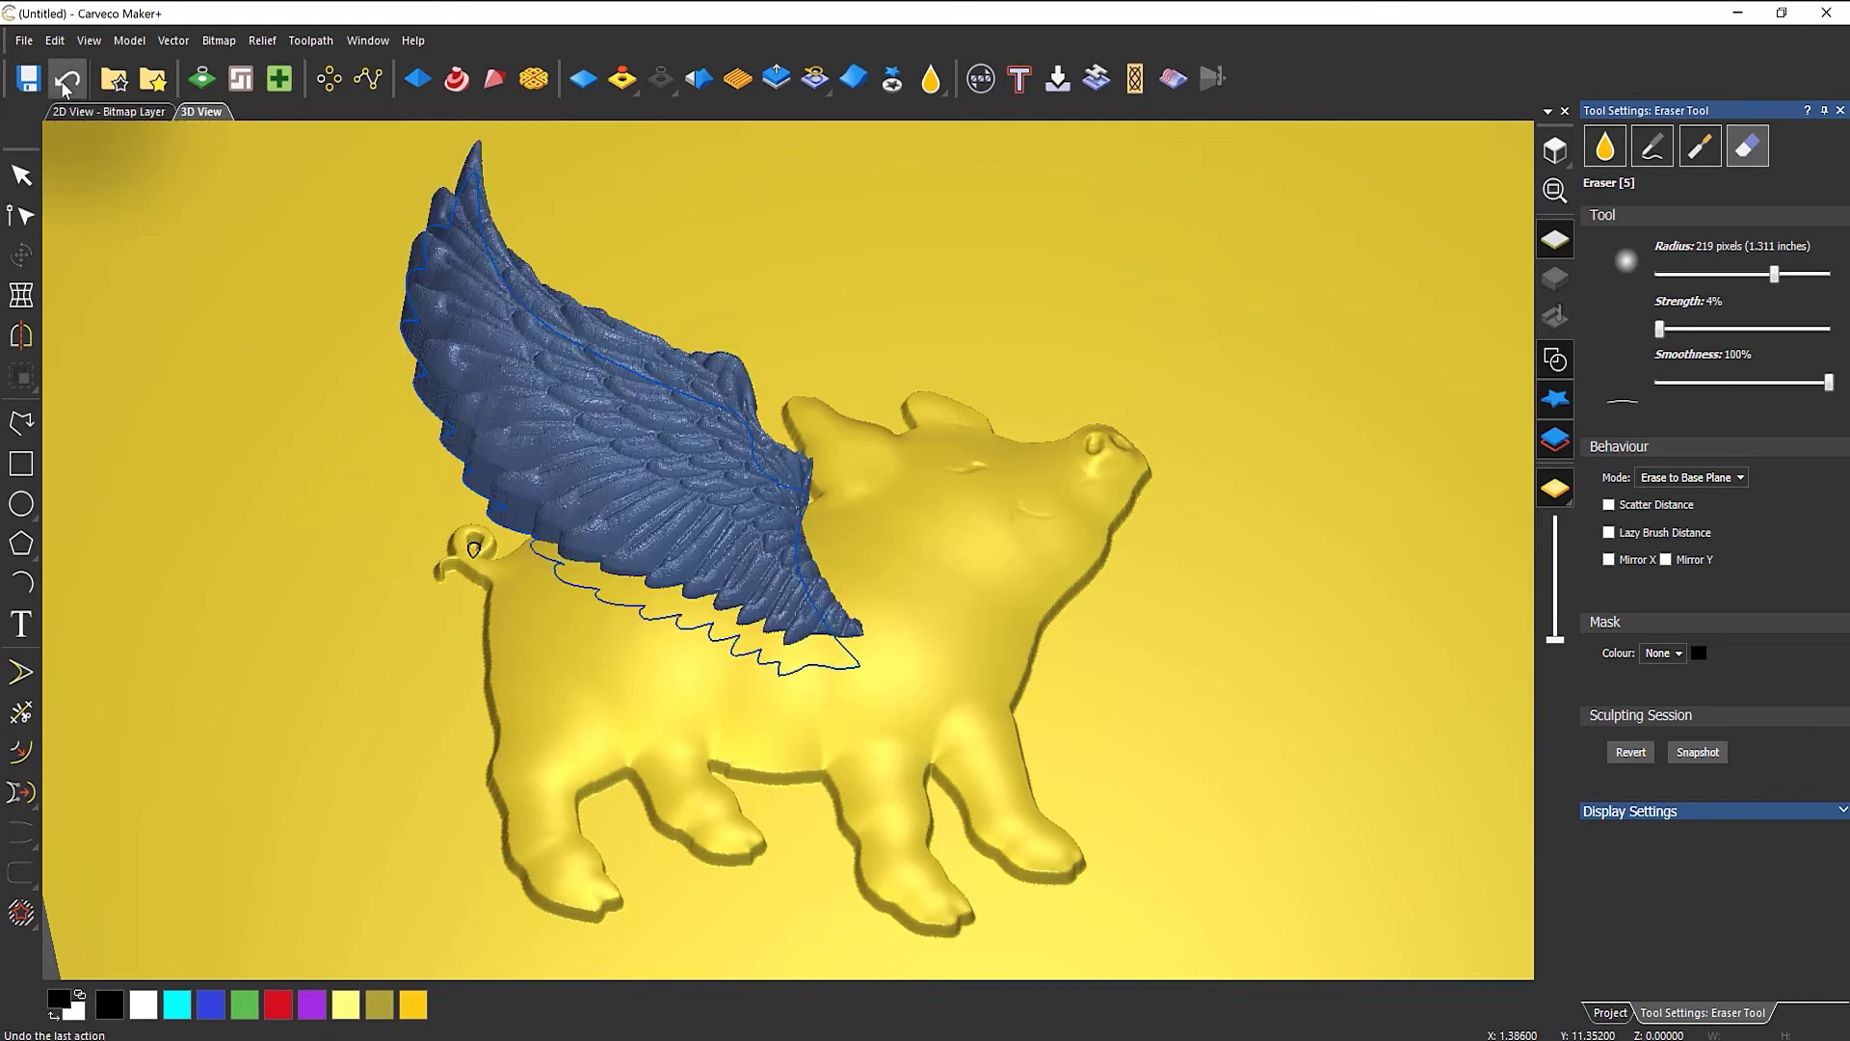
click(1839, 110)
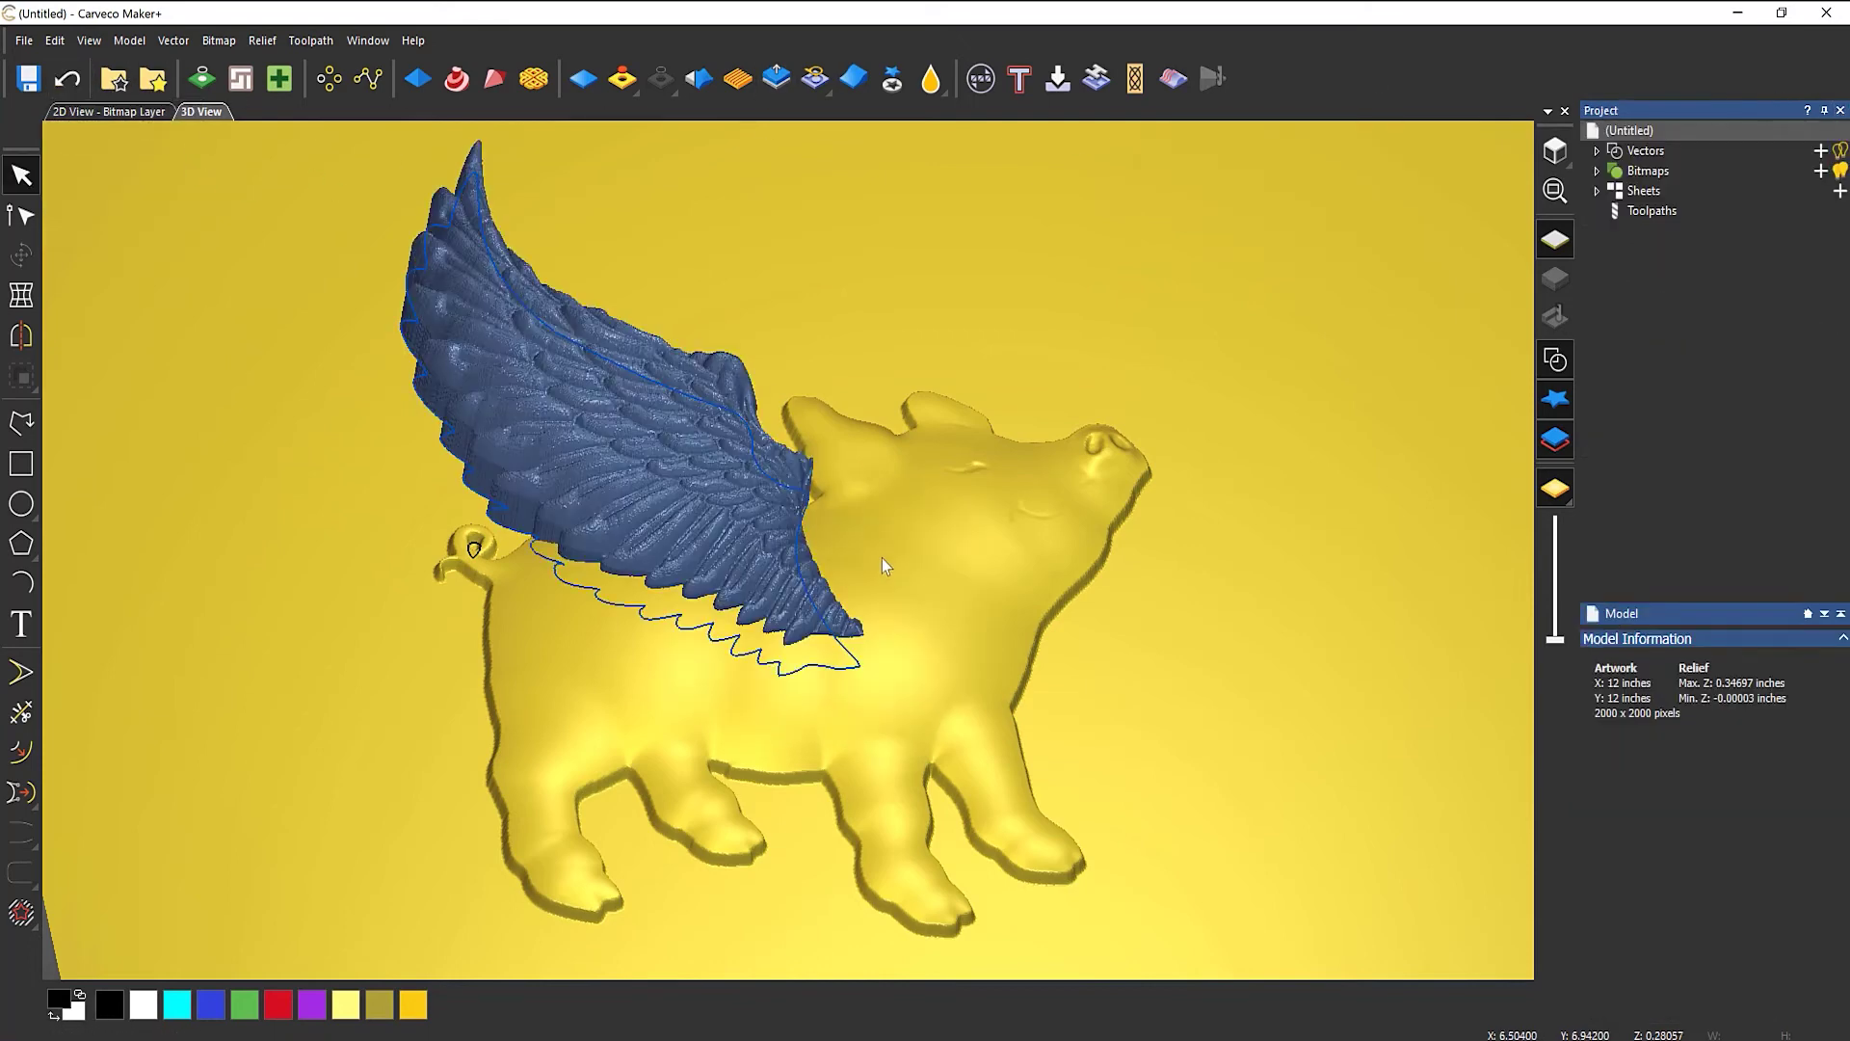
Convert the pig's relief into relief clipart, leave the wing as separate clipart, and finish the transform.
scroll(909, 567, down, 3)
scroll(795, 745, up, 2)
drag(795, 745, 824, 681)
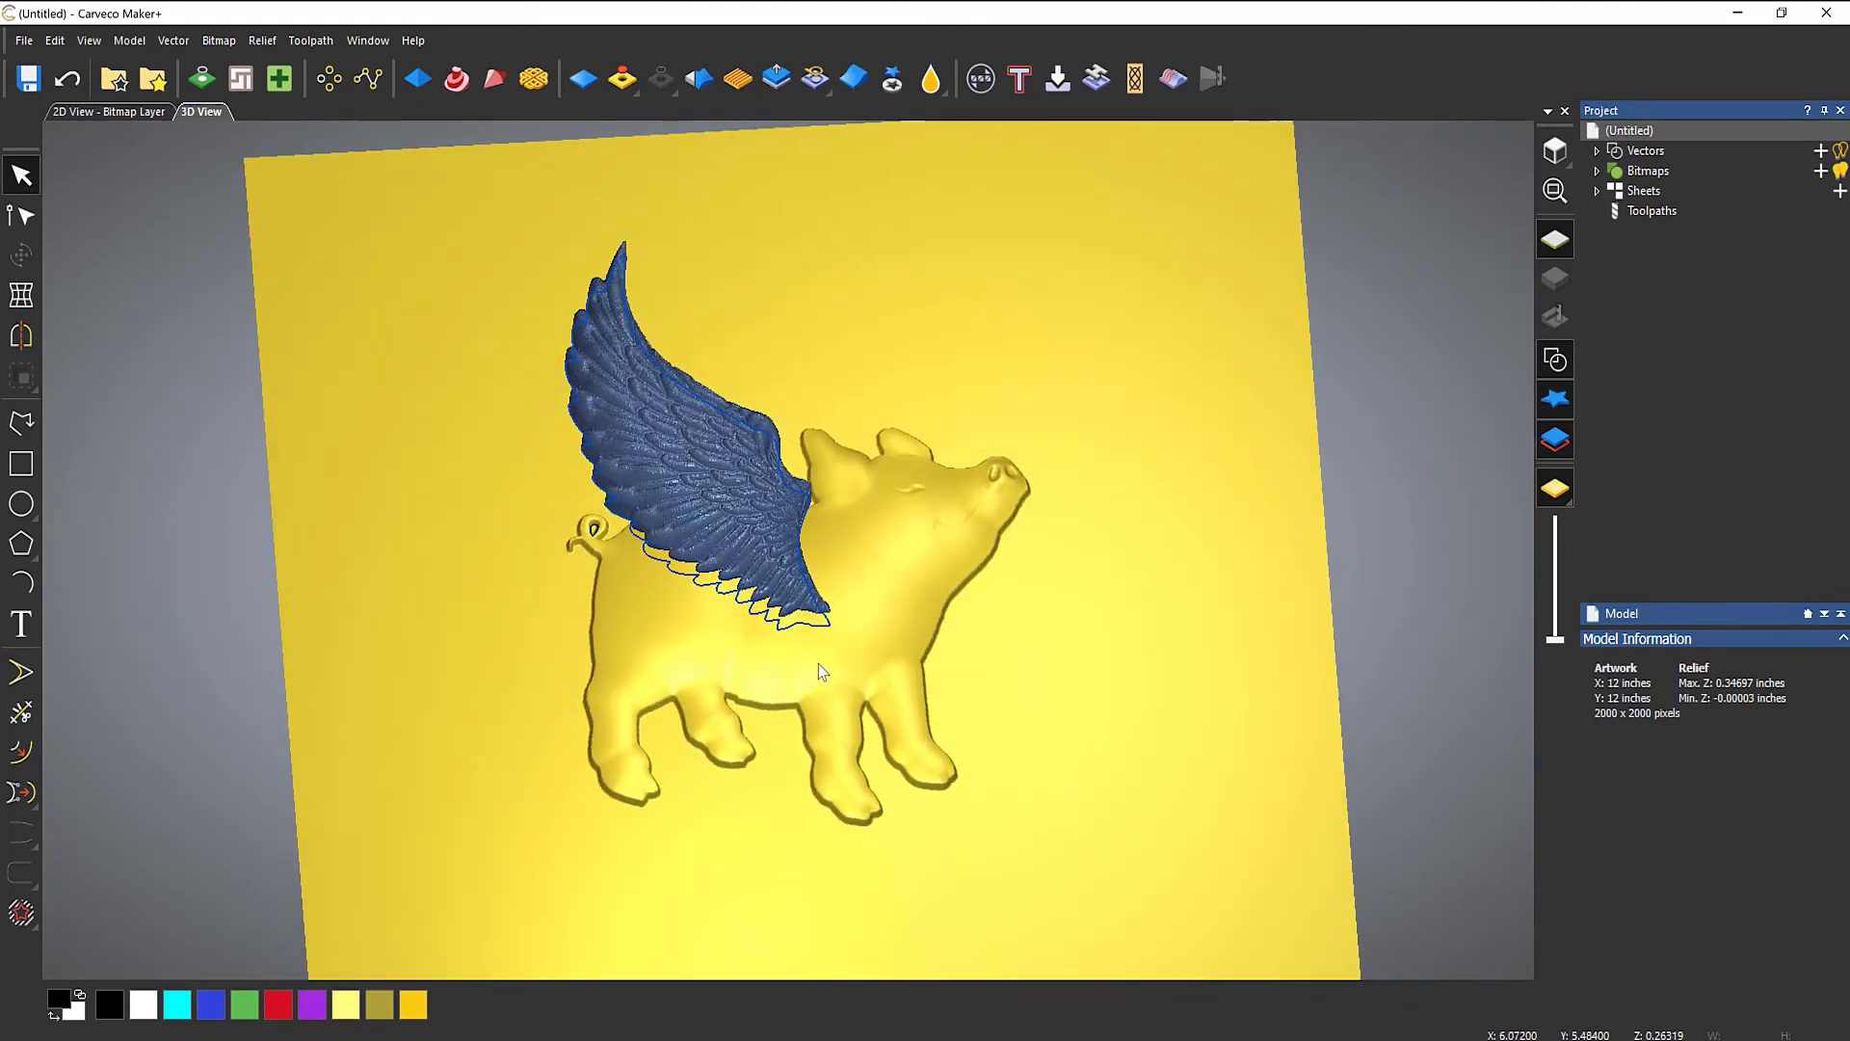
click(777, 505)
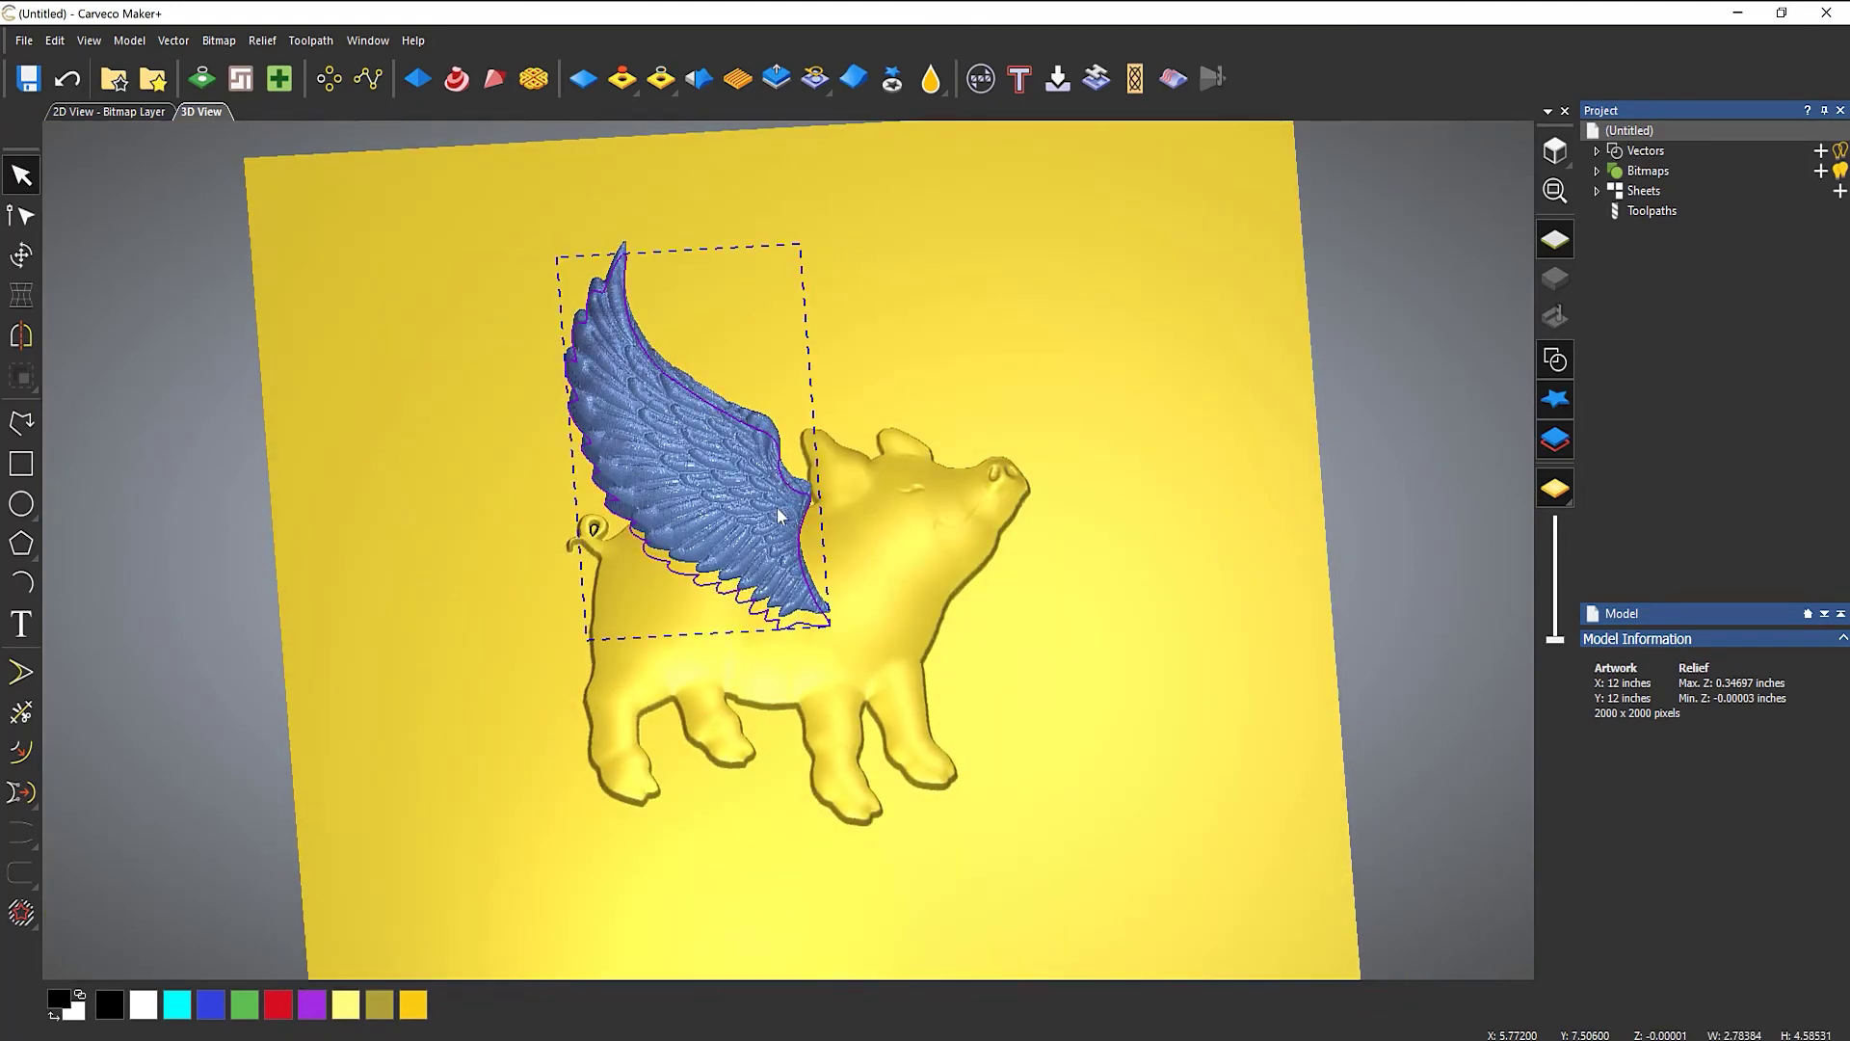
click(902, 634)
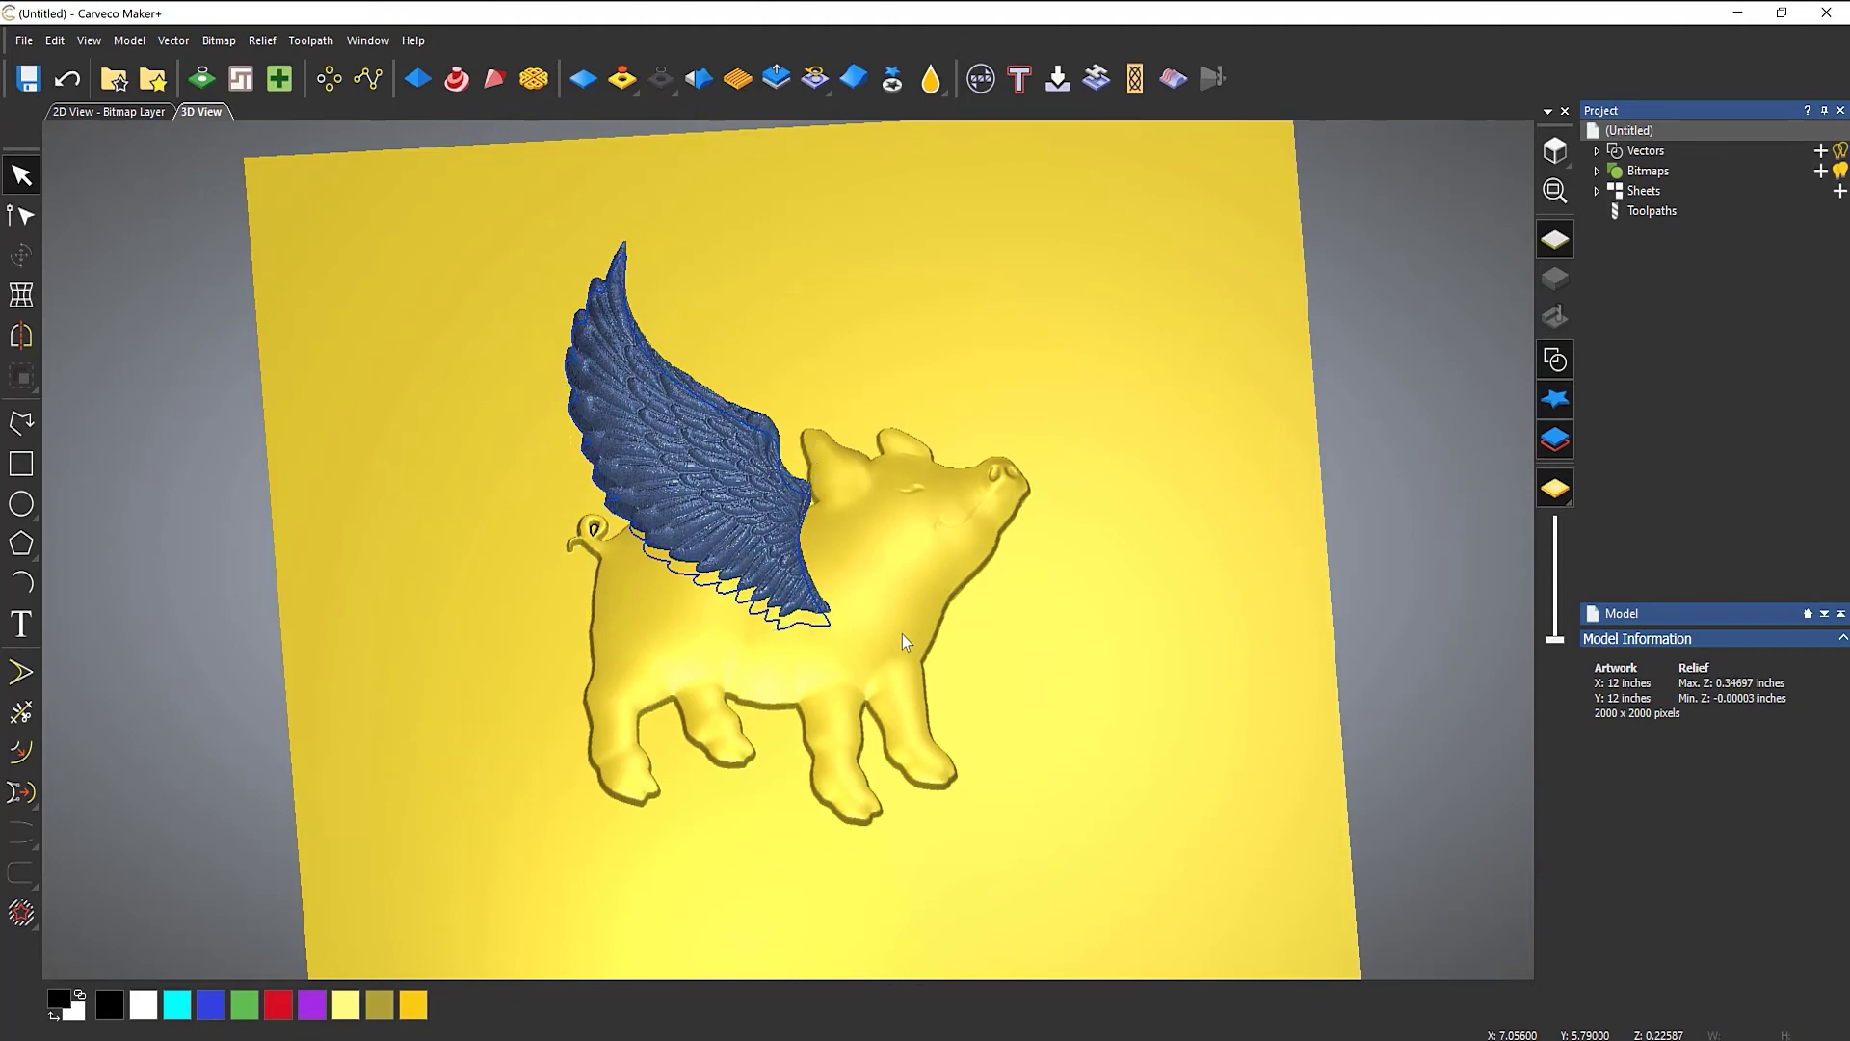
click(893, 79)
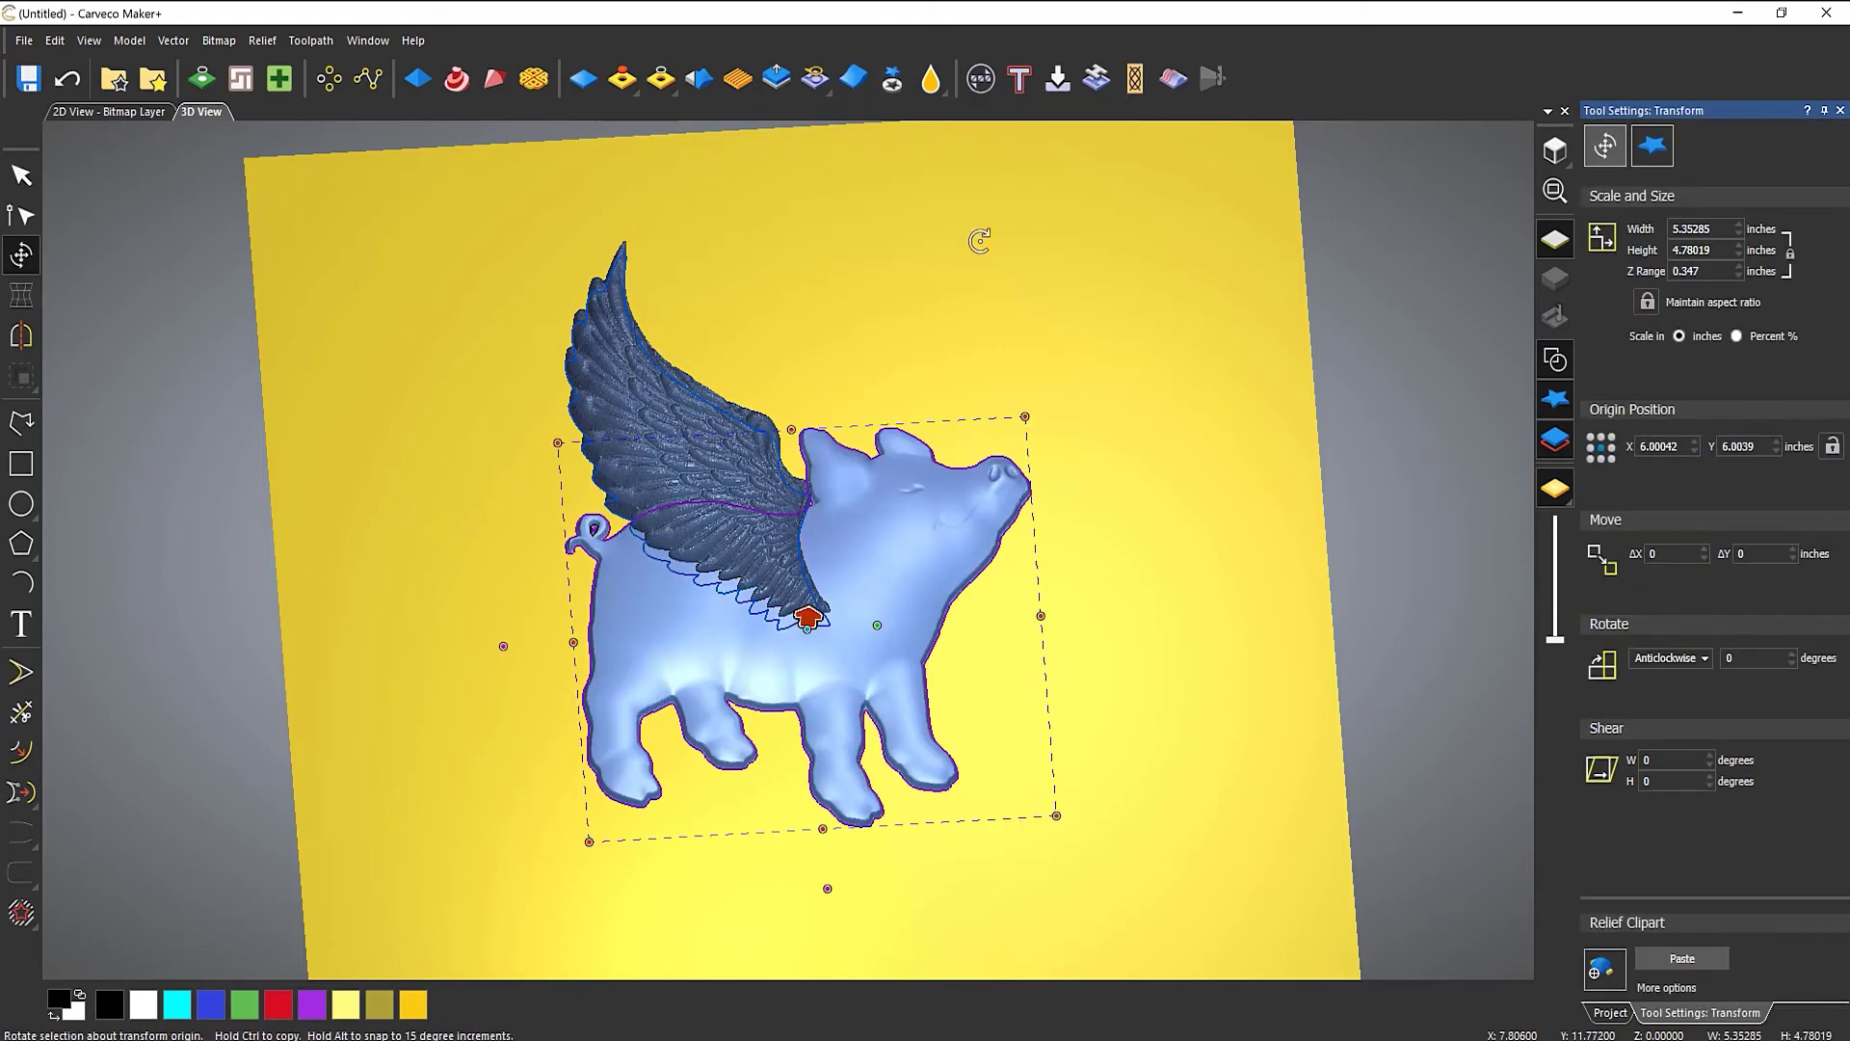
key(Escape)
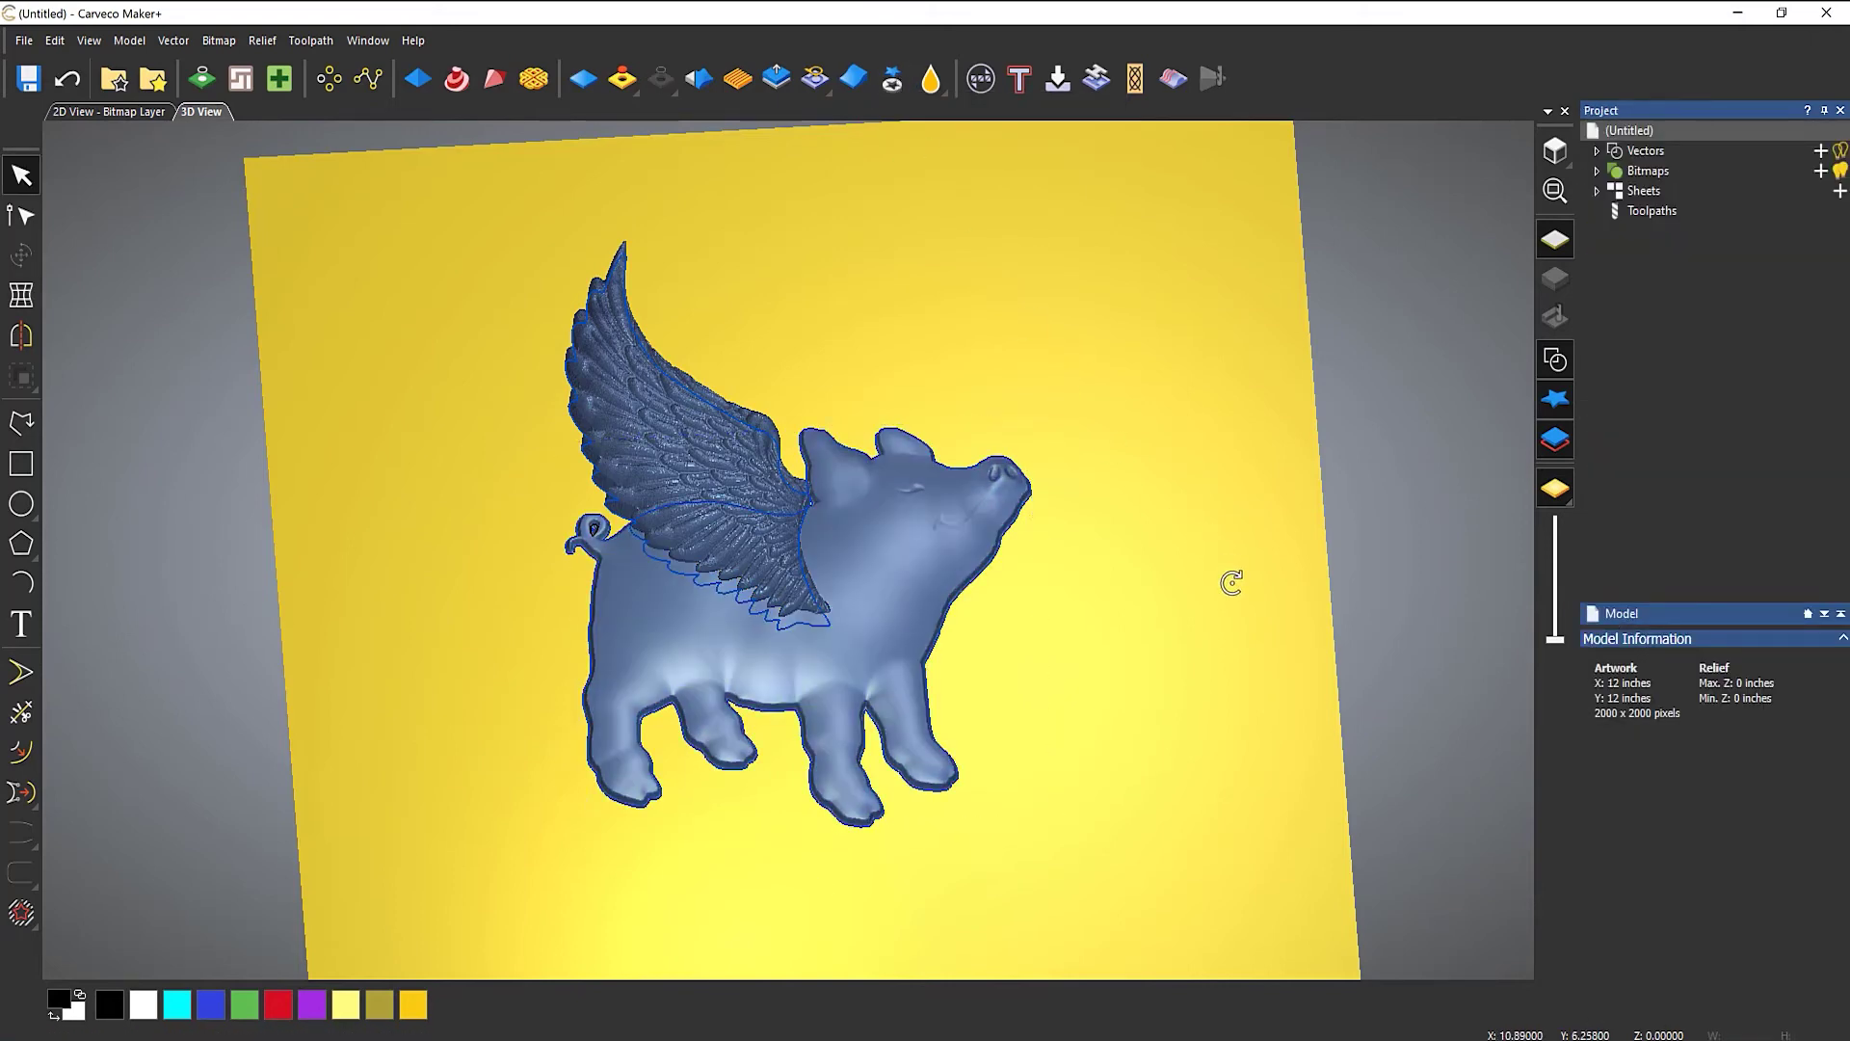
Copy the wing clipart and place the copy slightly above the original and closer to the pig's head.
click(635, 415)
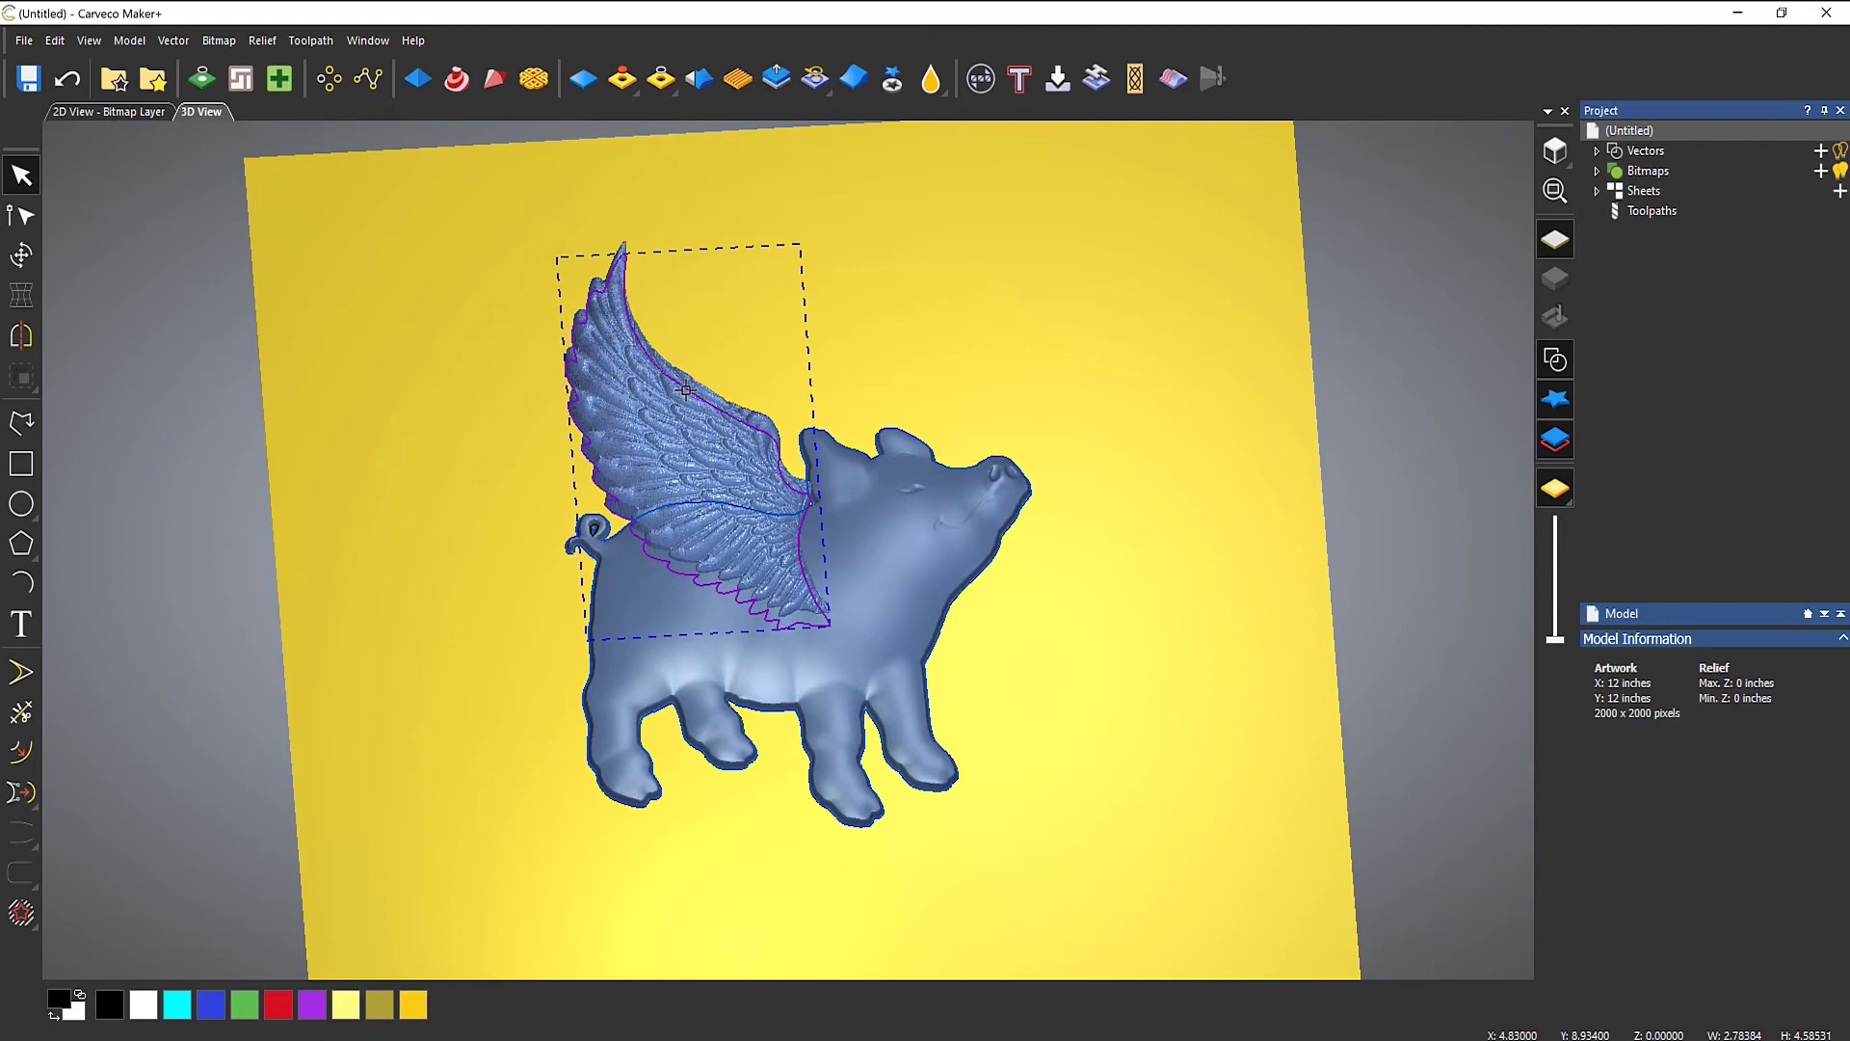
drag(685, 389, 1301, 230)
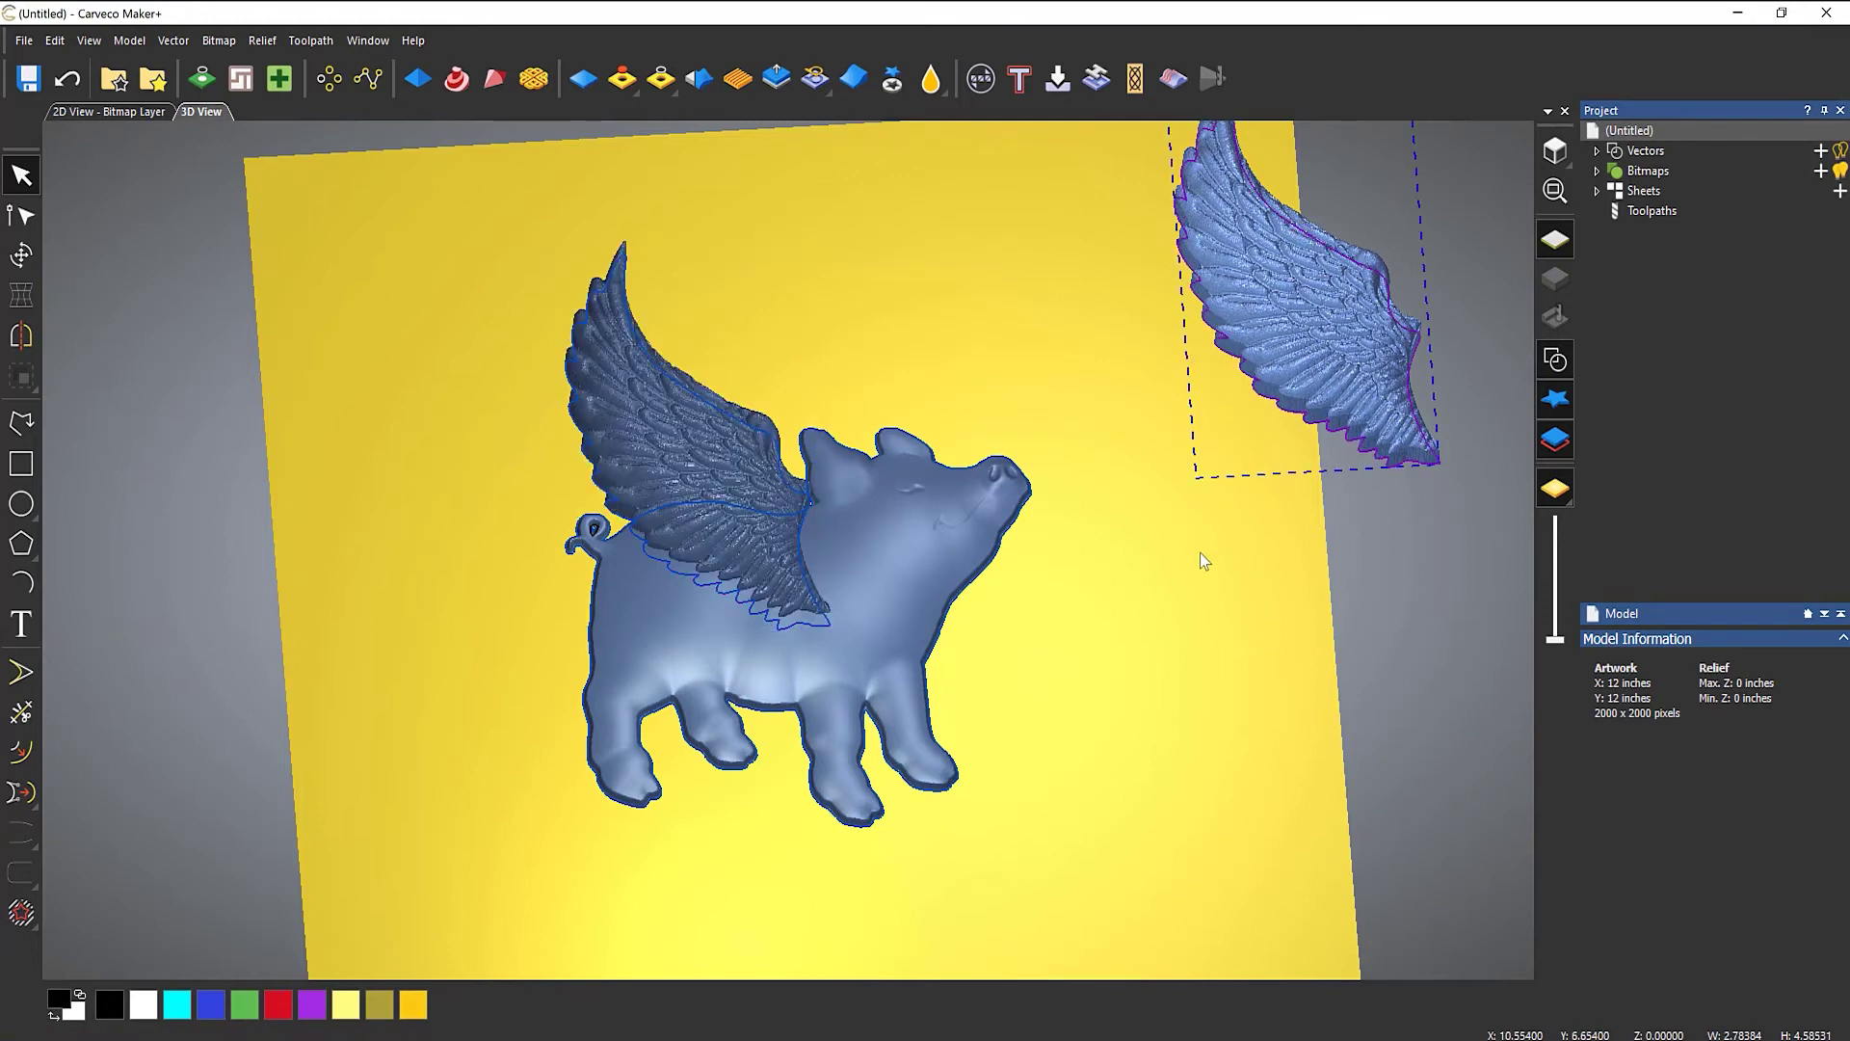
click(1200, 552)
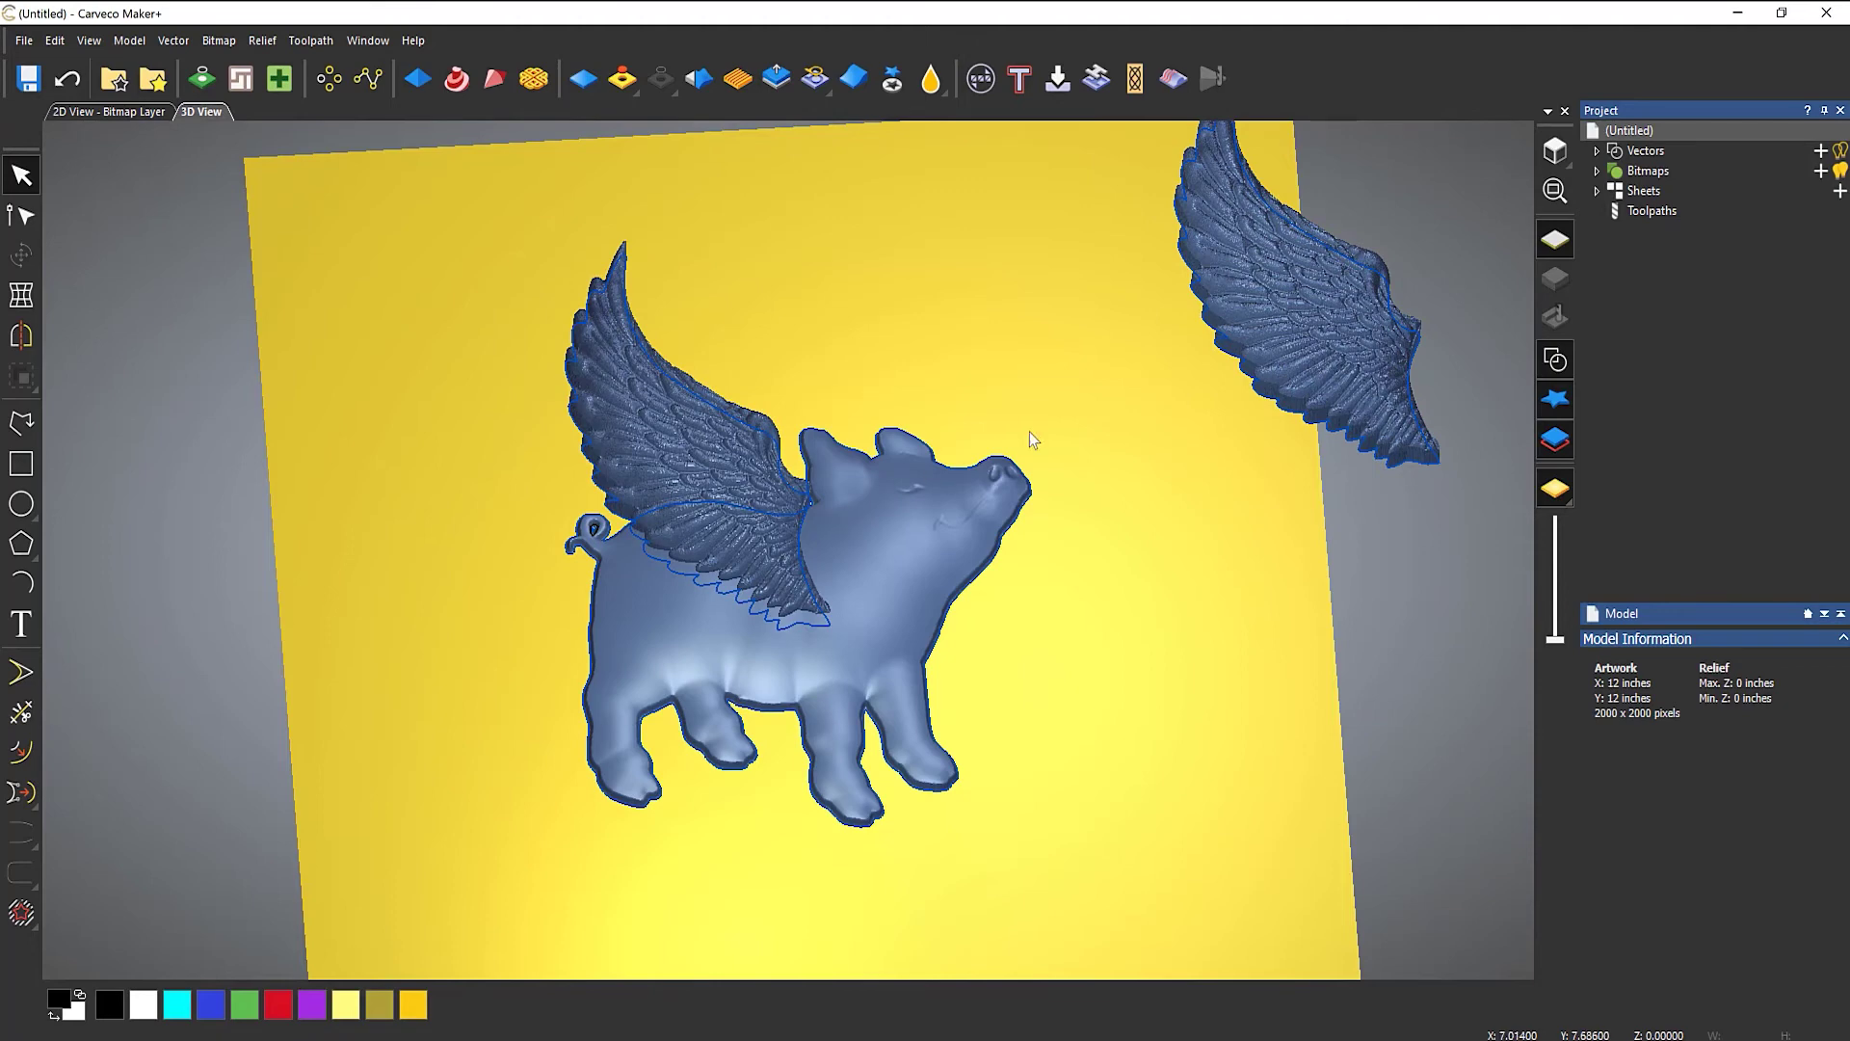
click(1342, 364)
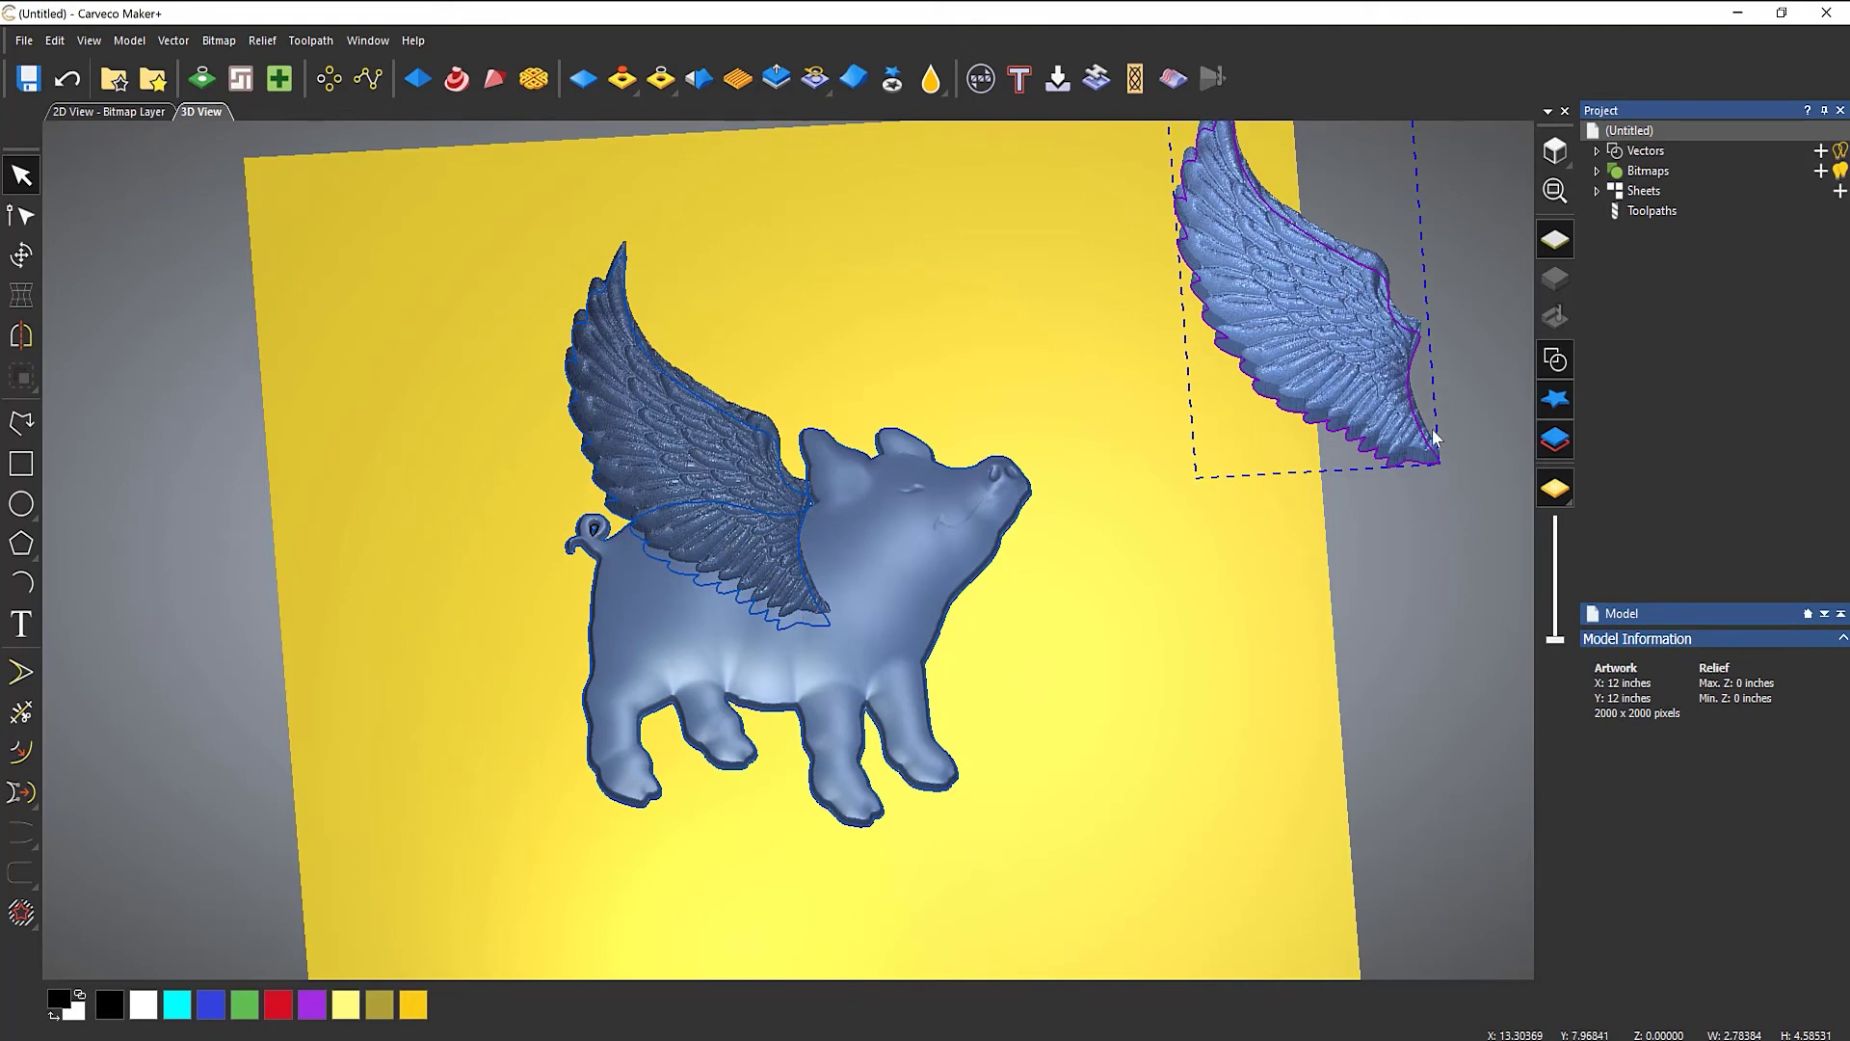
drag(1419, 446, 875, 564)
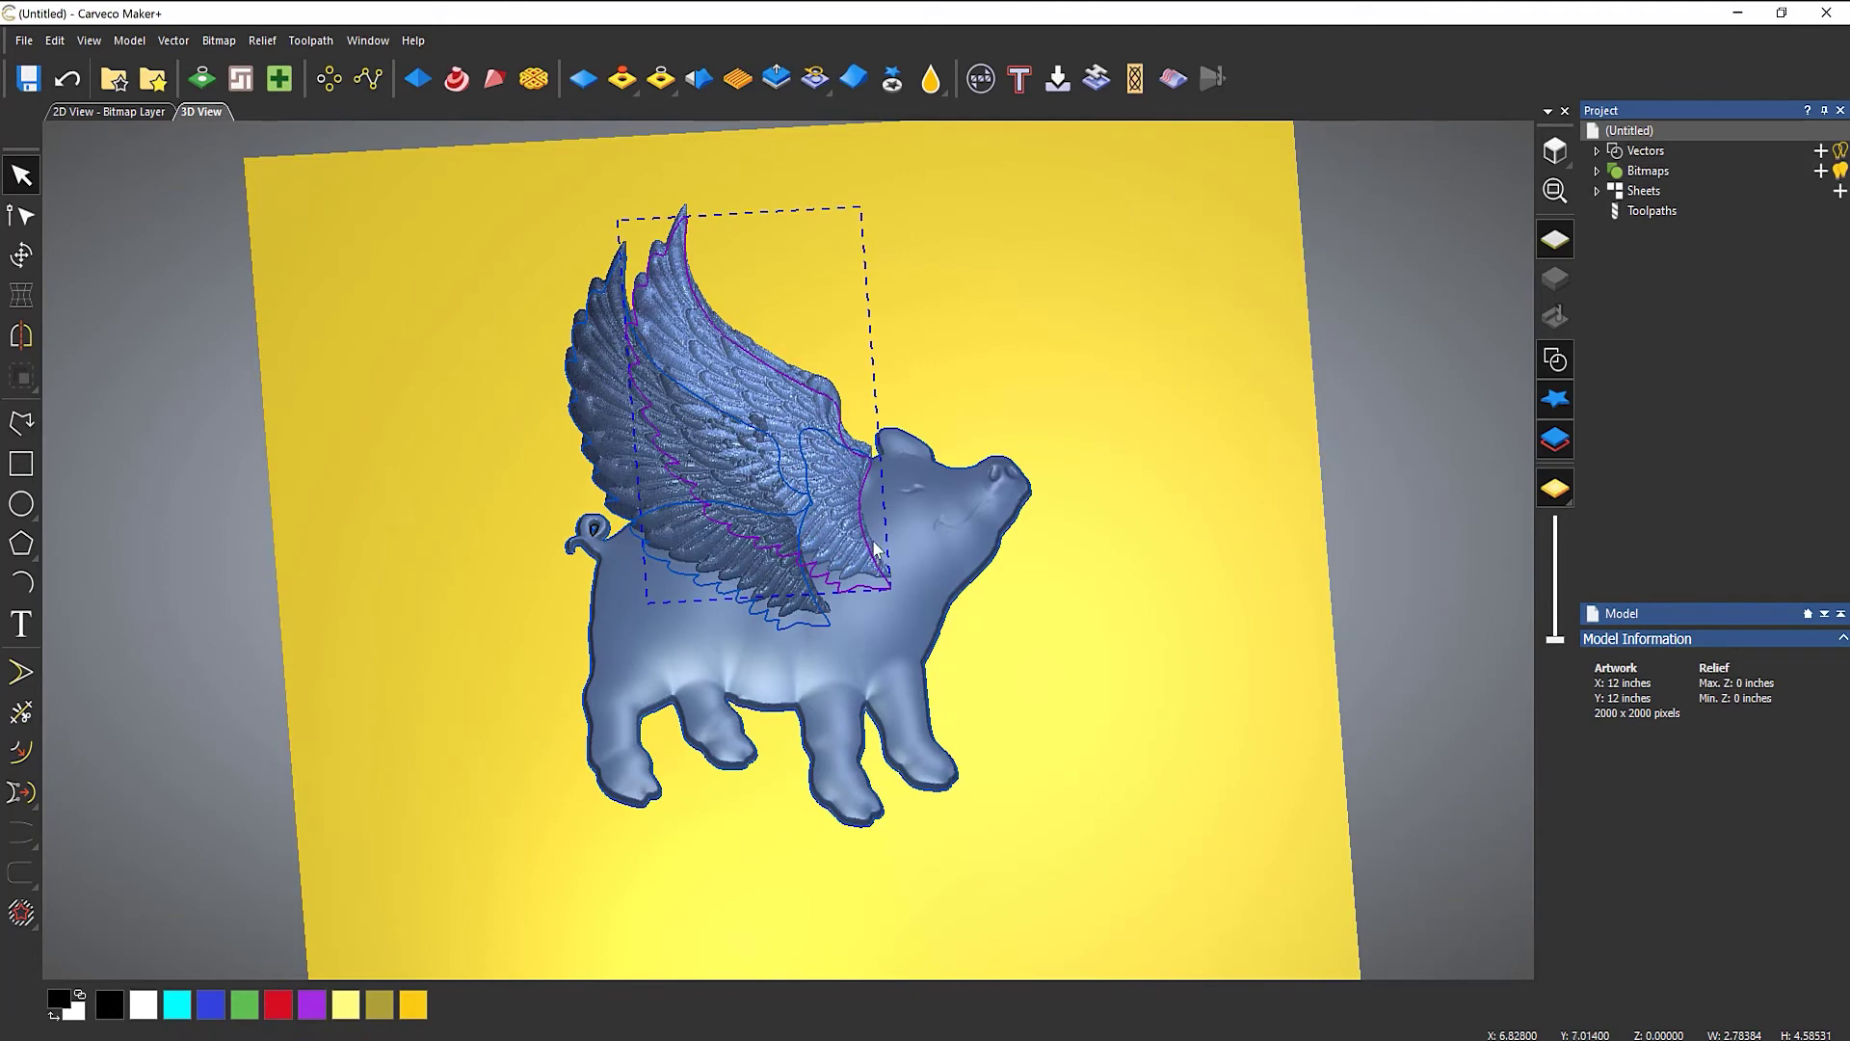
Scale the copied wing to about 2.39 by 3.94 inches, rotate it about 18 degrees clockwise, and align its base with the original wing.
click(22, 254)
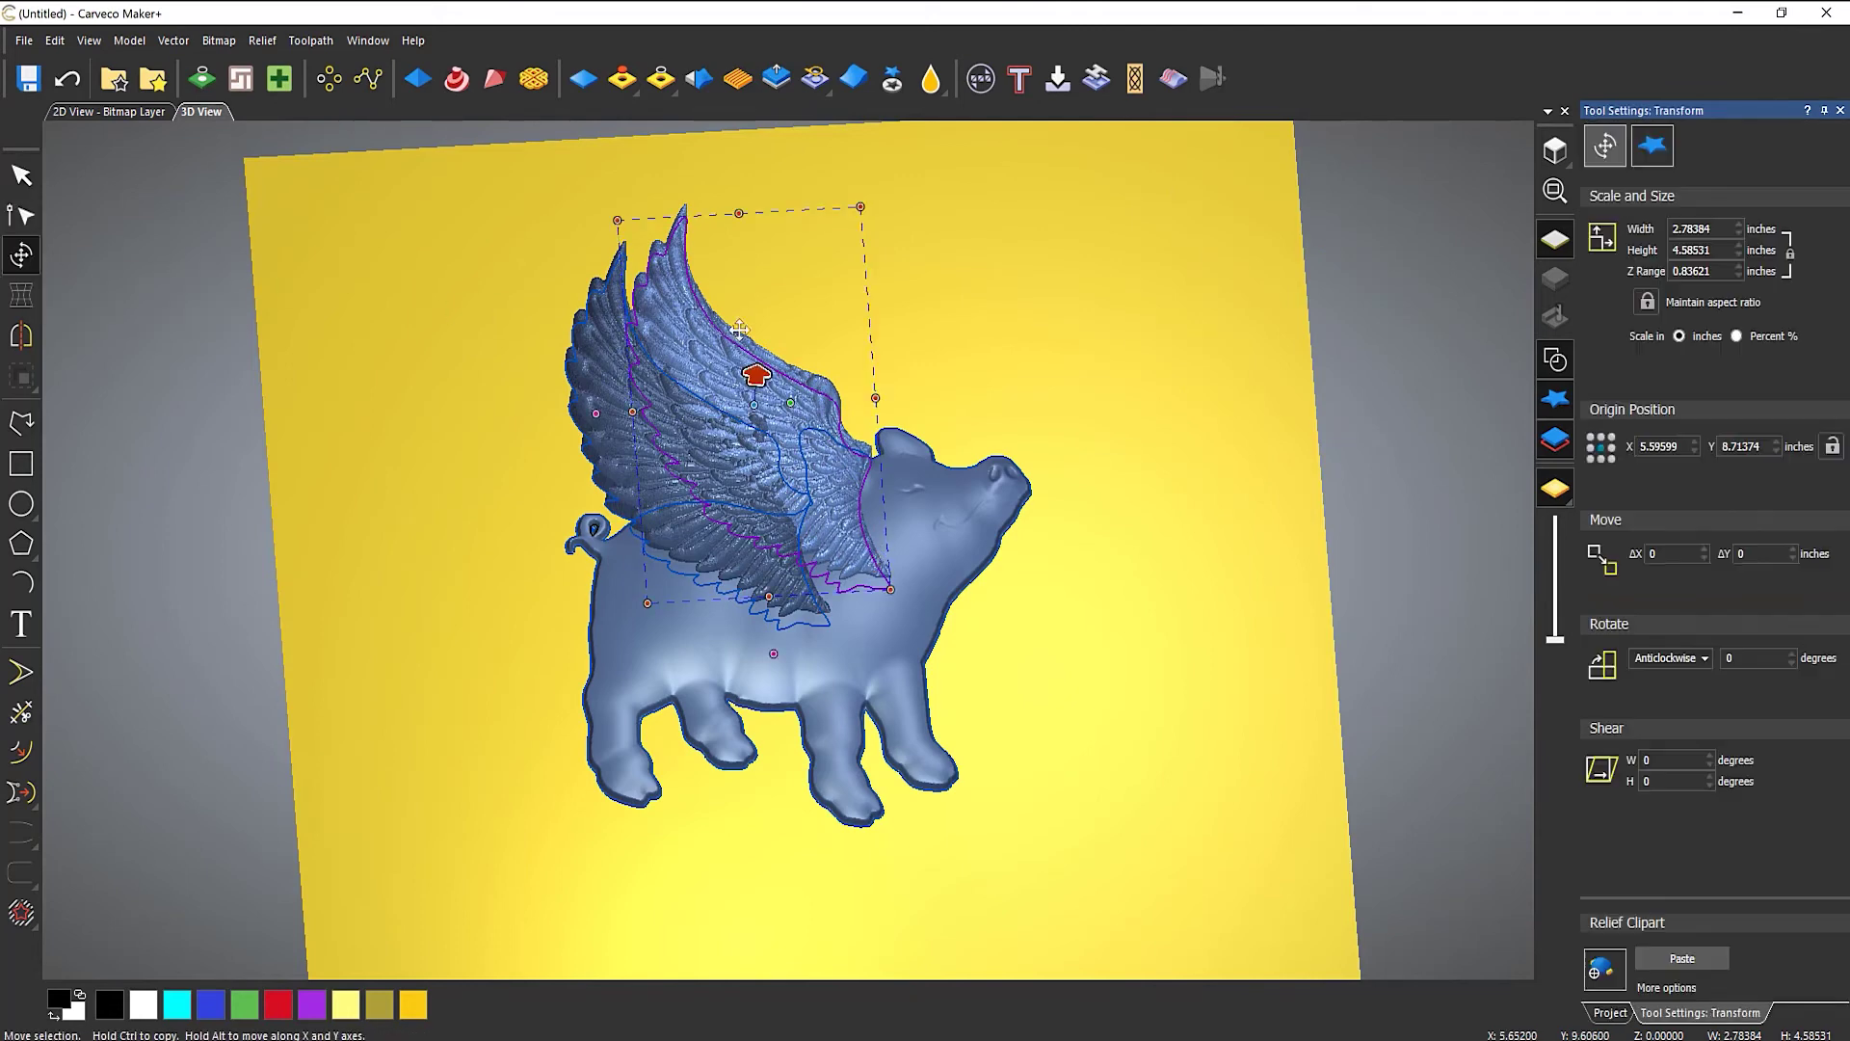
drag(1061, 230, 1076, 342)
drag(683, 190, 703, 251)
drag(771, 364, 751, 344)
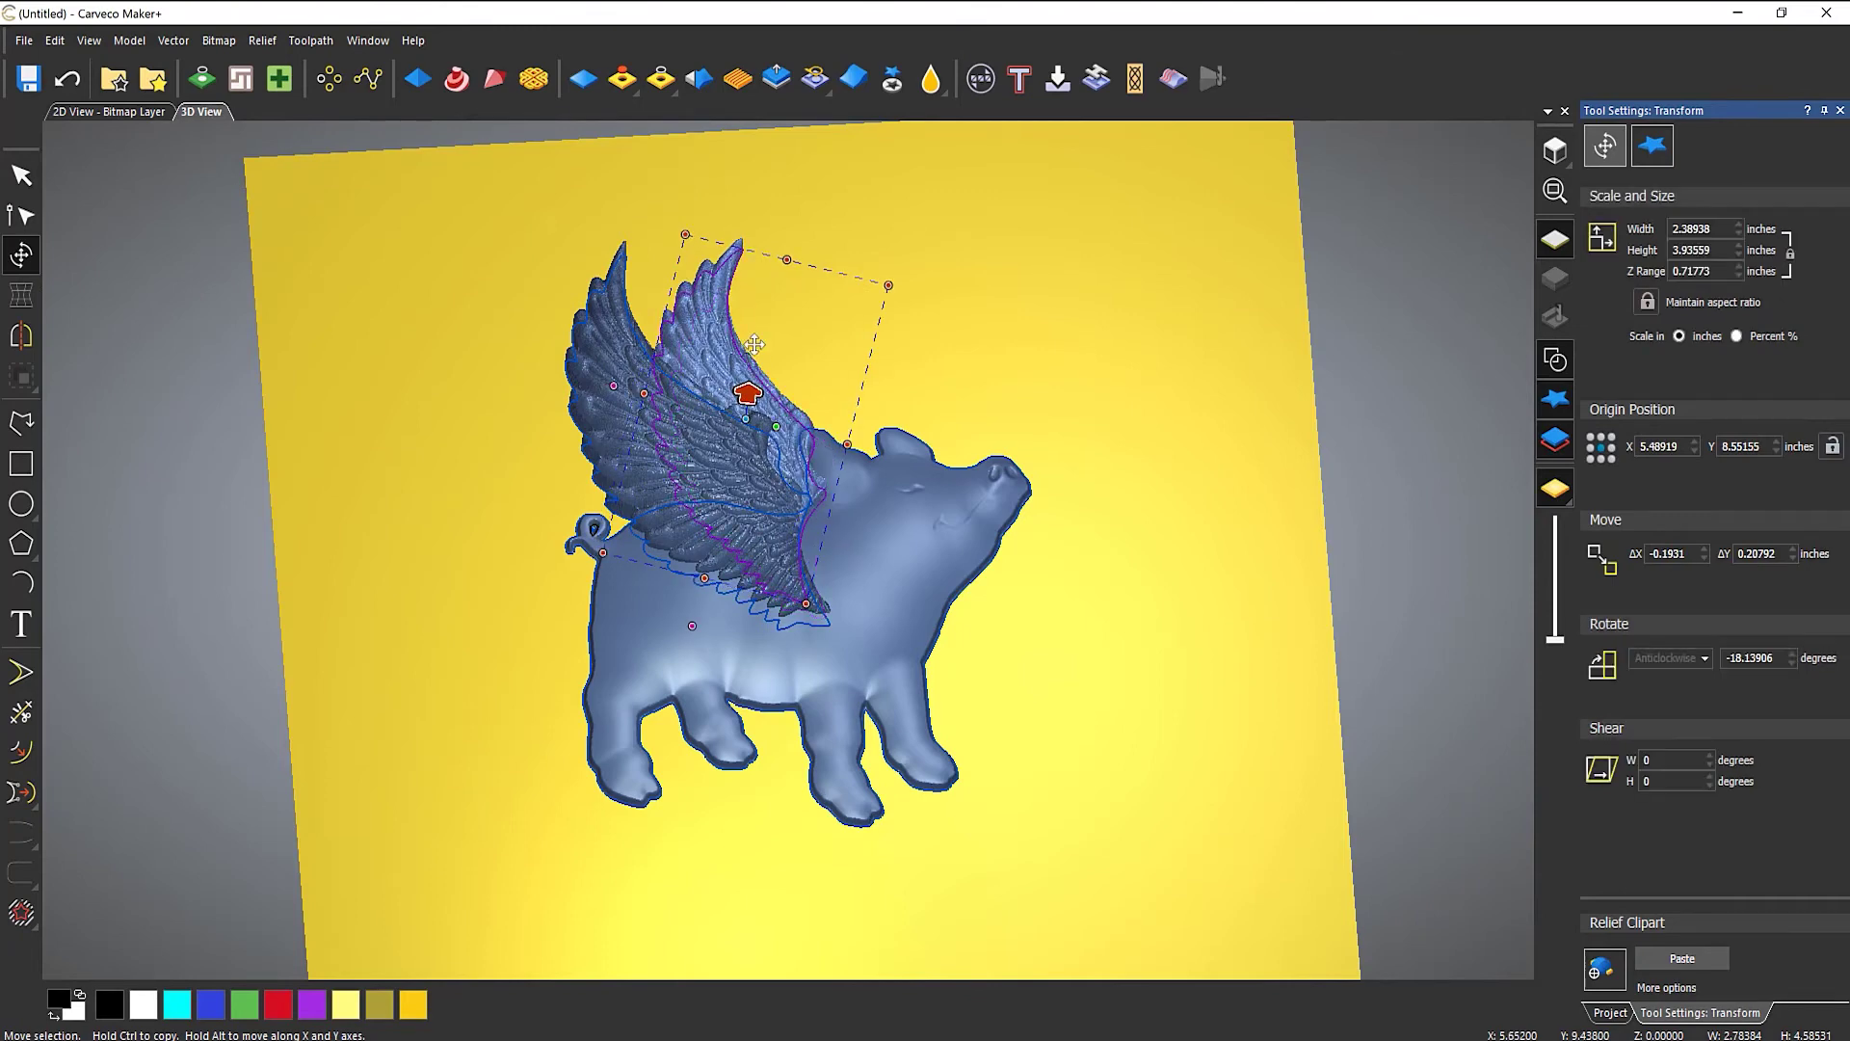
key(Escape)
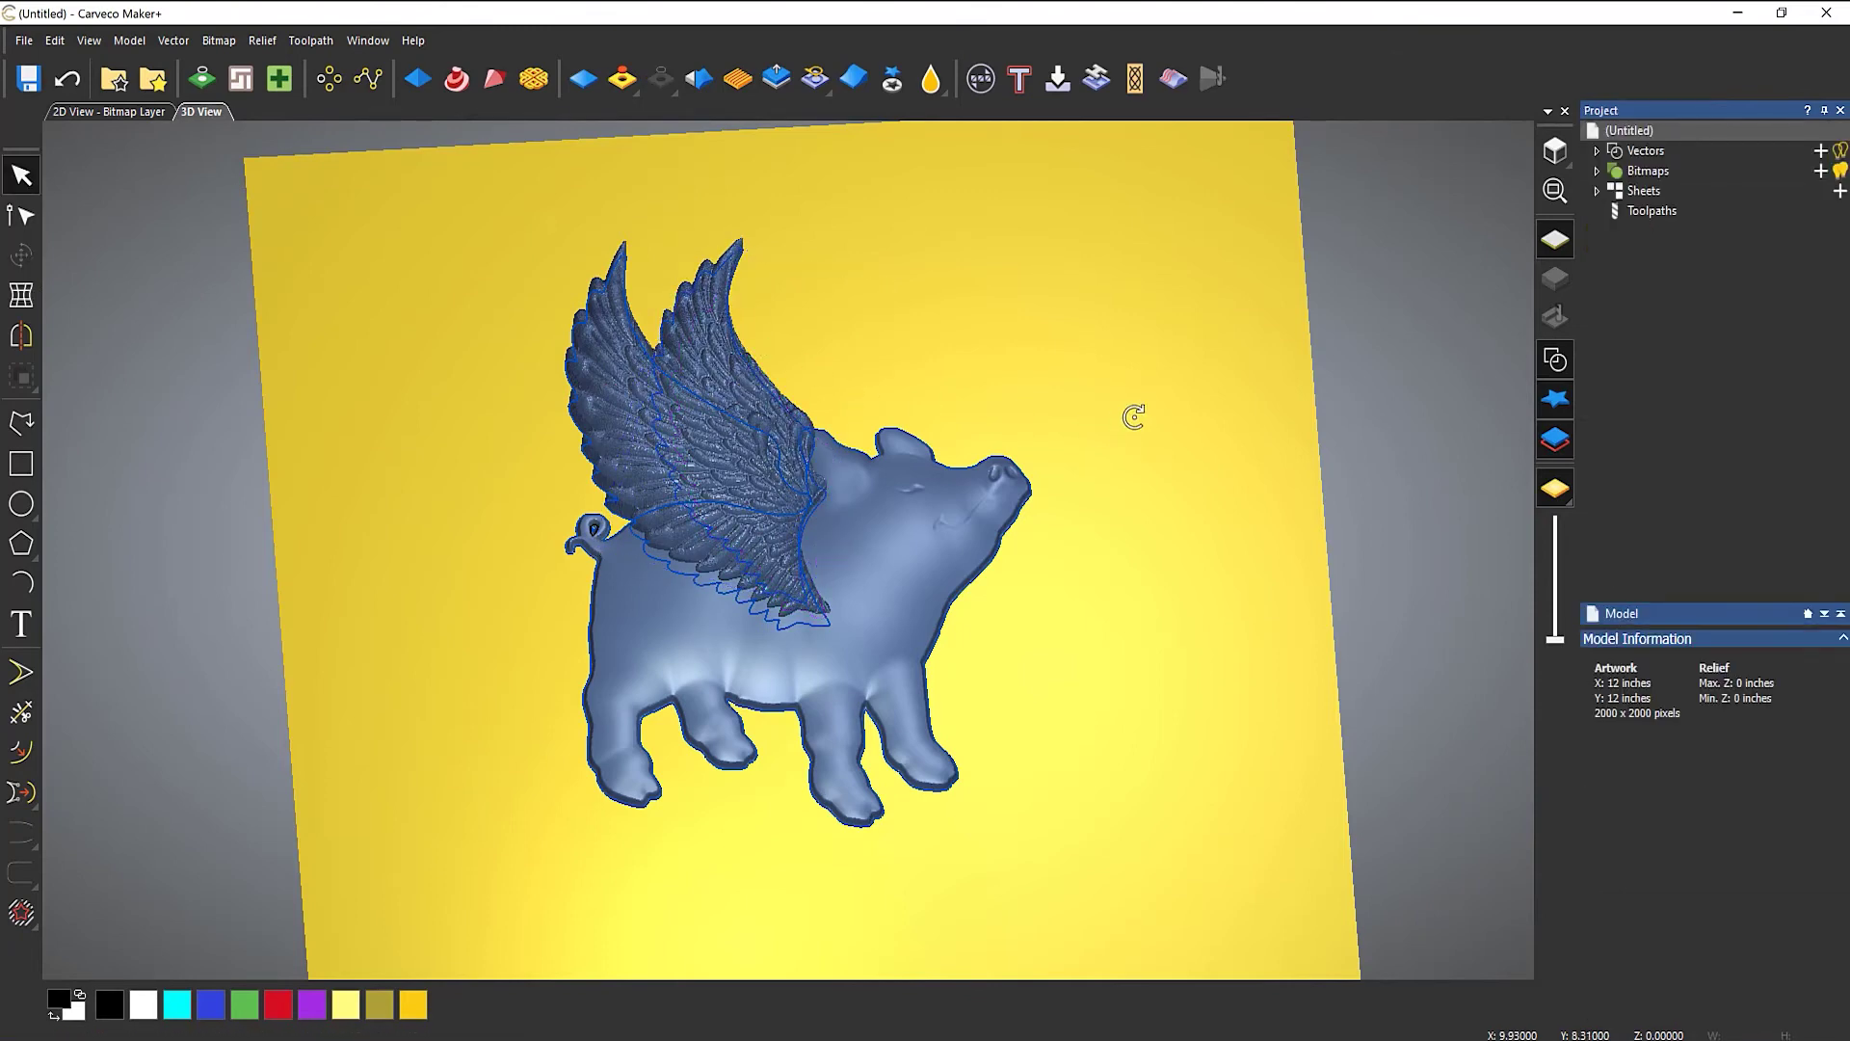
Paste the larger front wing clipart into the relief, keeping the pig and the smaller wing as clipart.
click(753, 377)
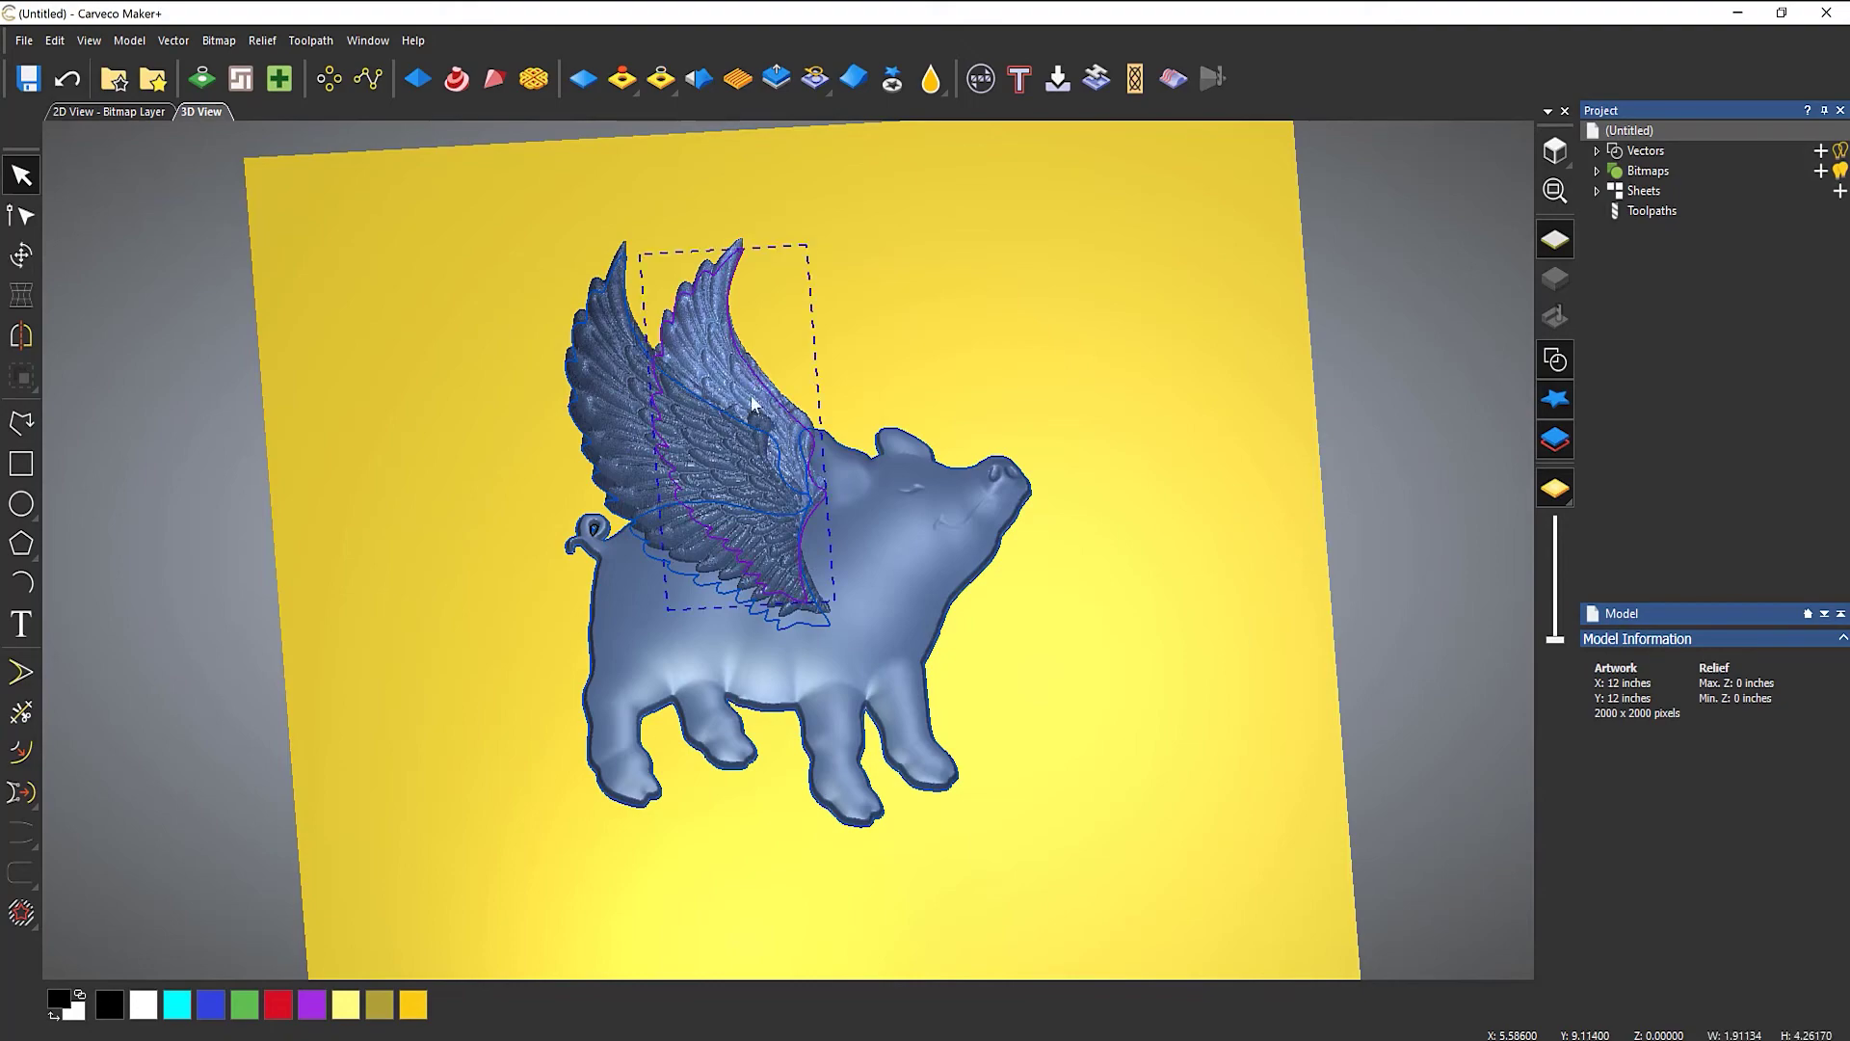
scroll(744, 519, up, 3)
scroll(744, 519, down, 1)
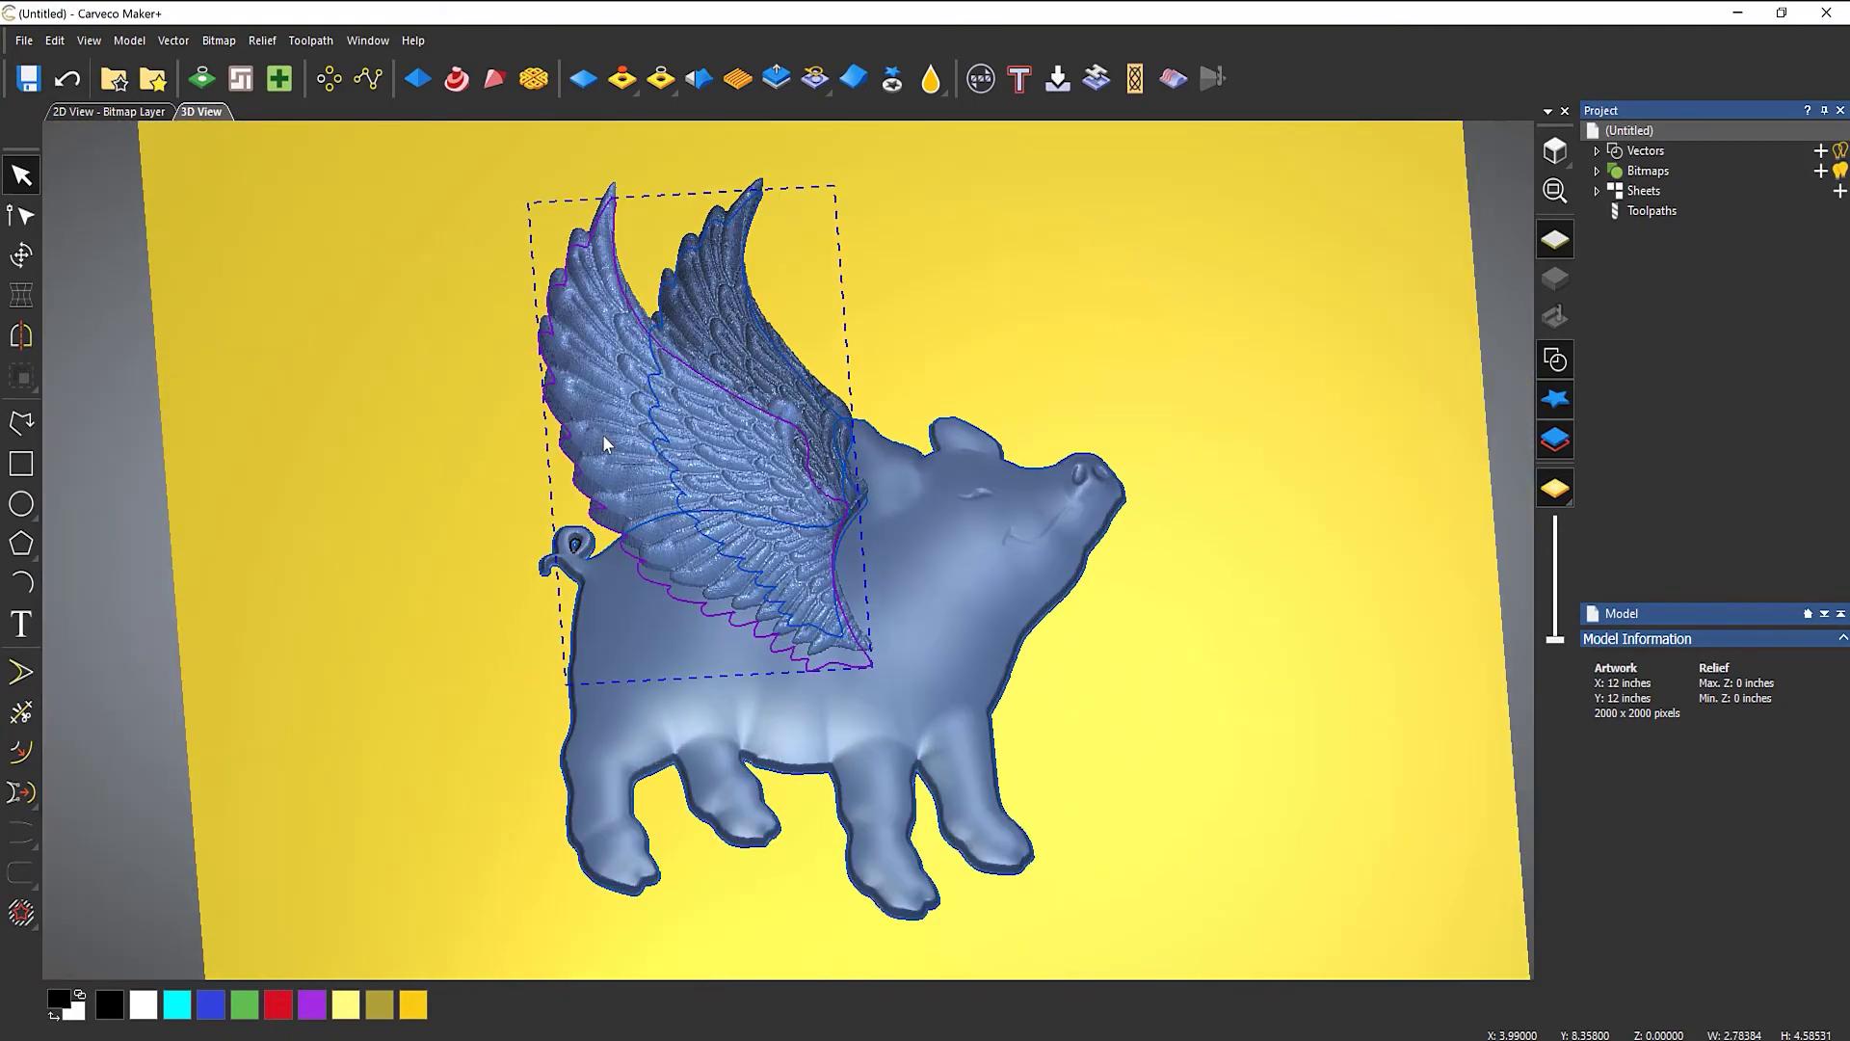
drag(768, 642, 917, 638)
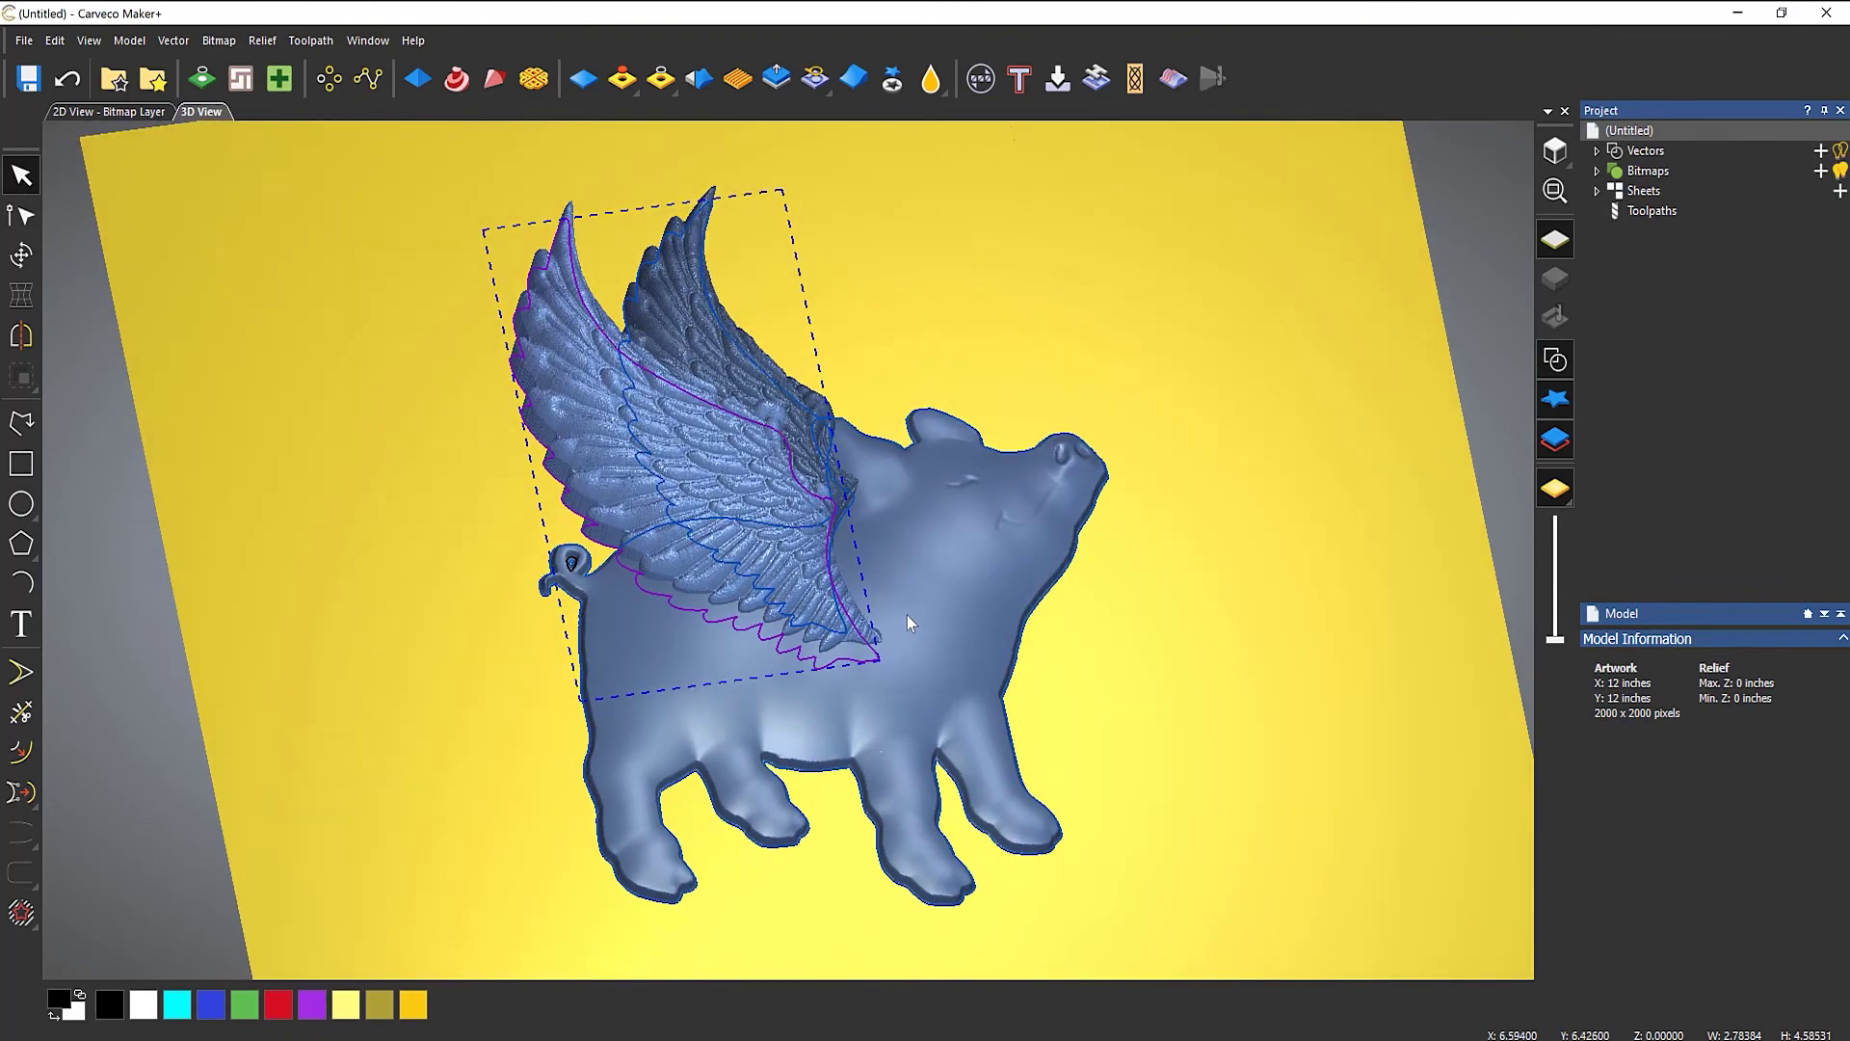
click(907, 614)
drag(892, 528, 842, 530)
scroll(843, 530, up, 2)
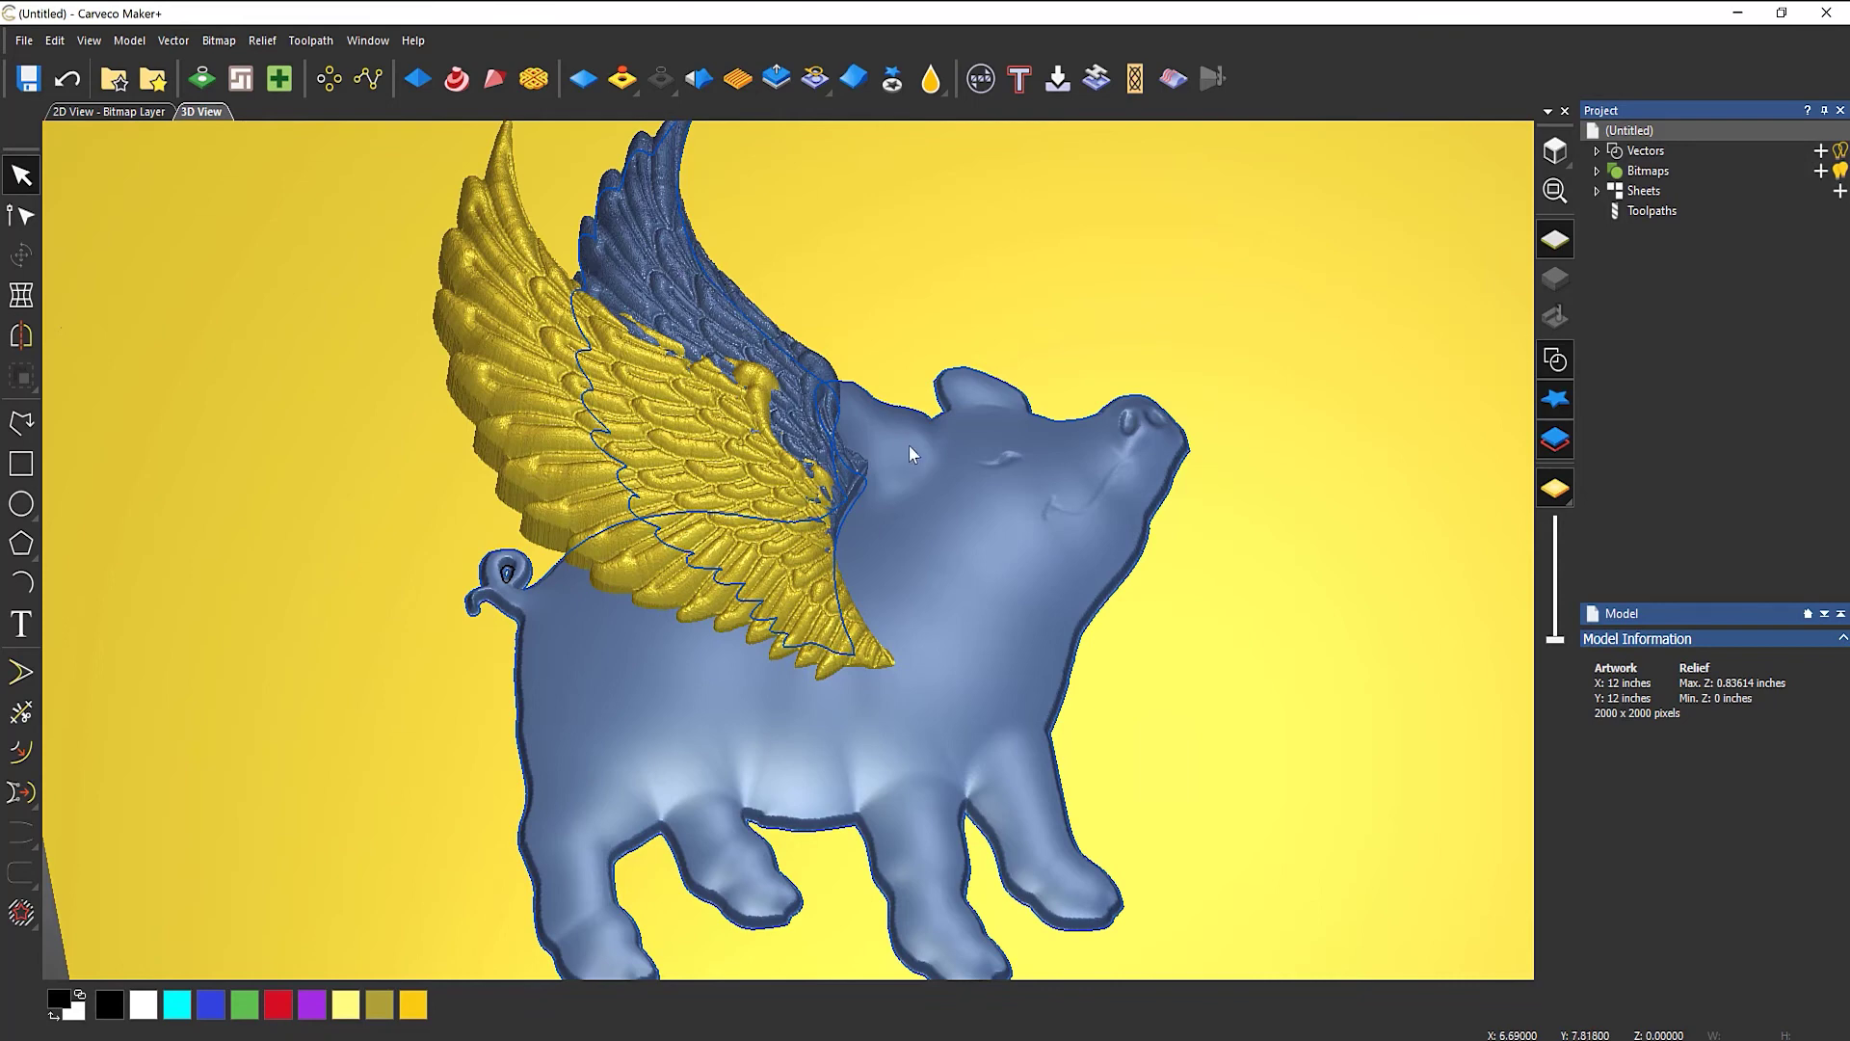
Hide the relief clipart and delete the small leftover vector near the pig's tail.
click(1555, 399)
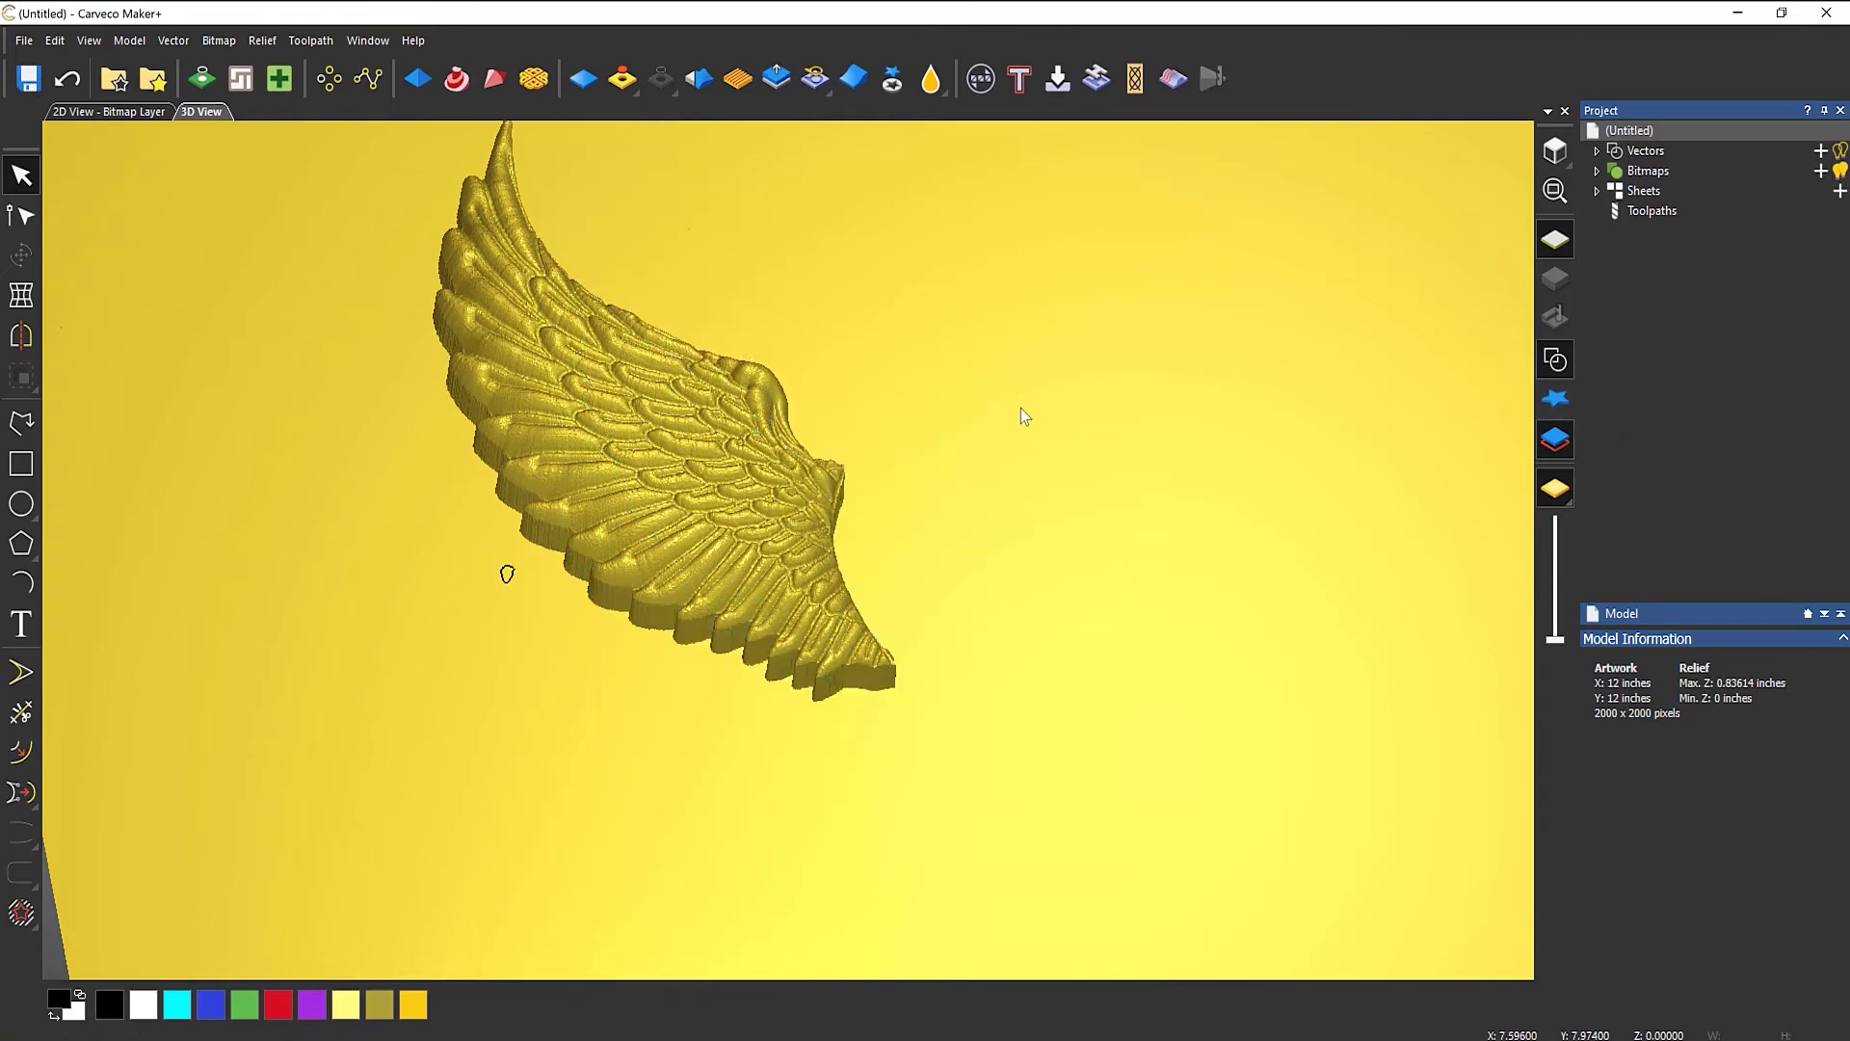
drag(466, 562, 543, 610)
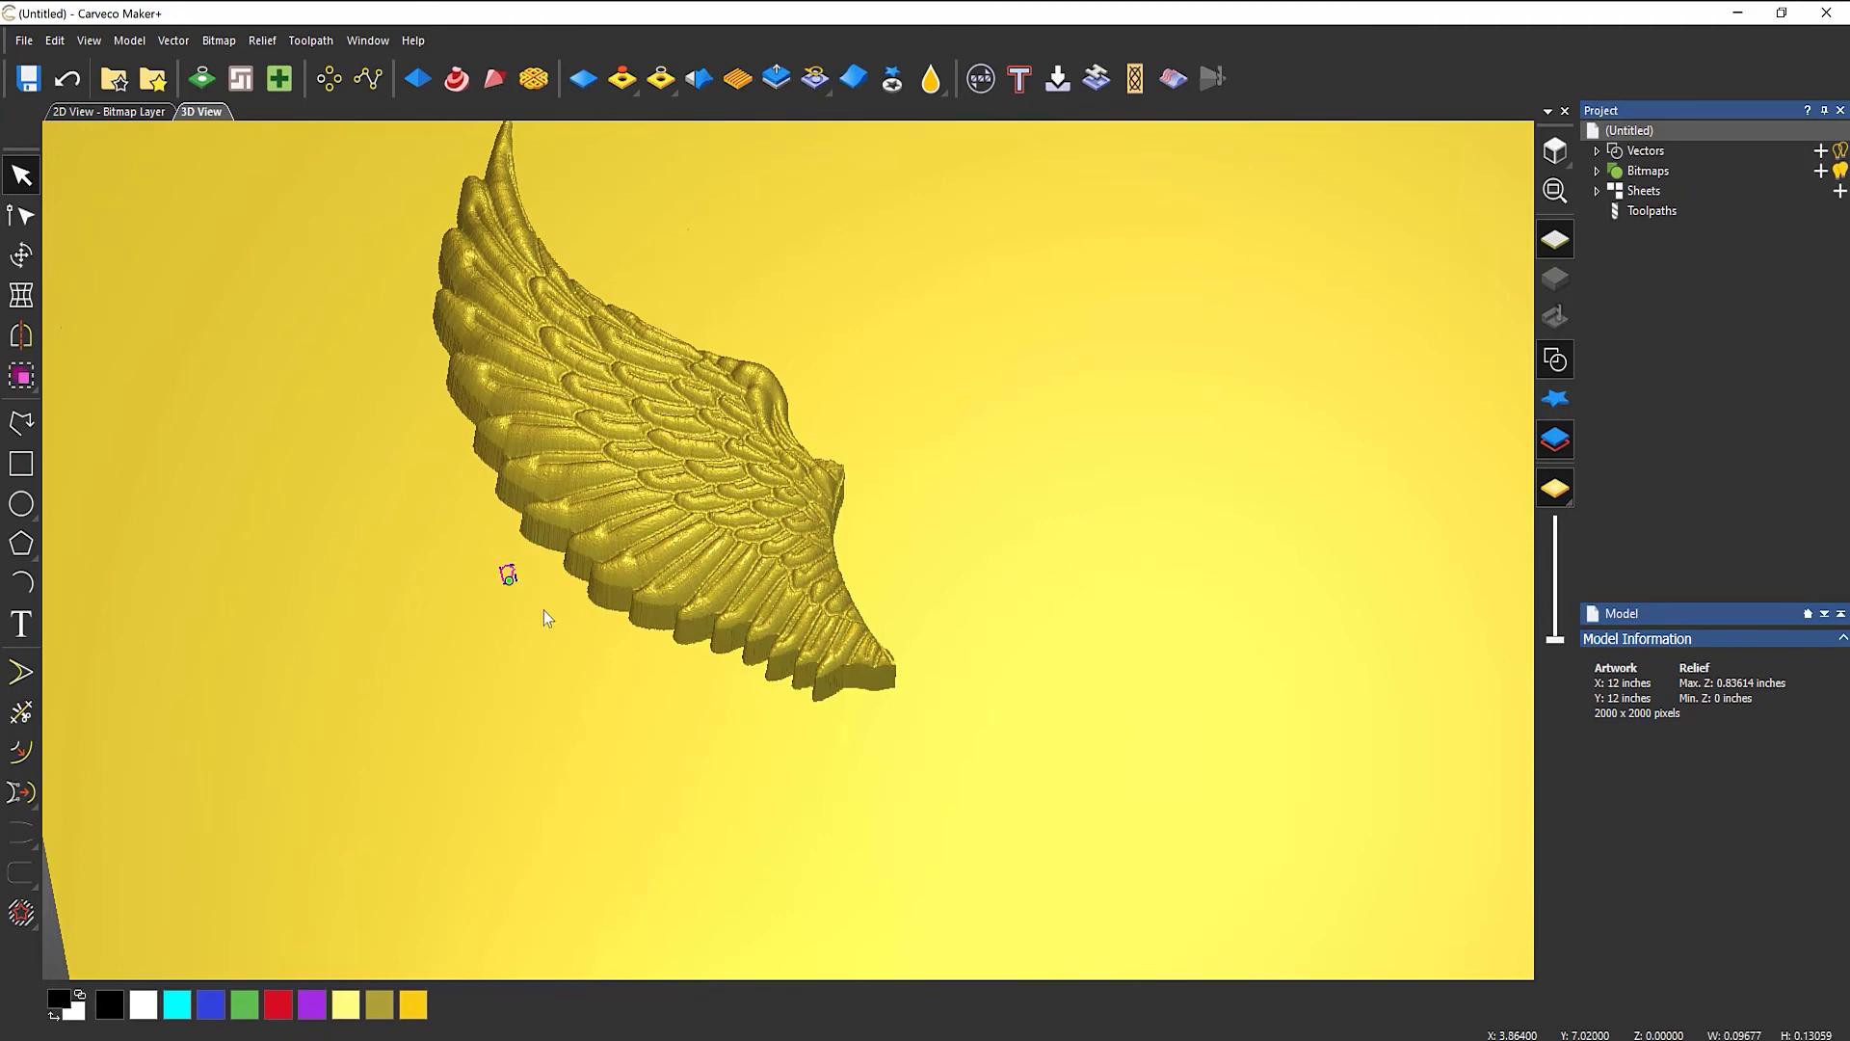
key(Delete)
drag(729, 461, 738, 536)
drag(610, 597, 661, 565)
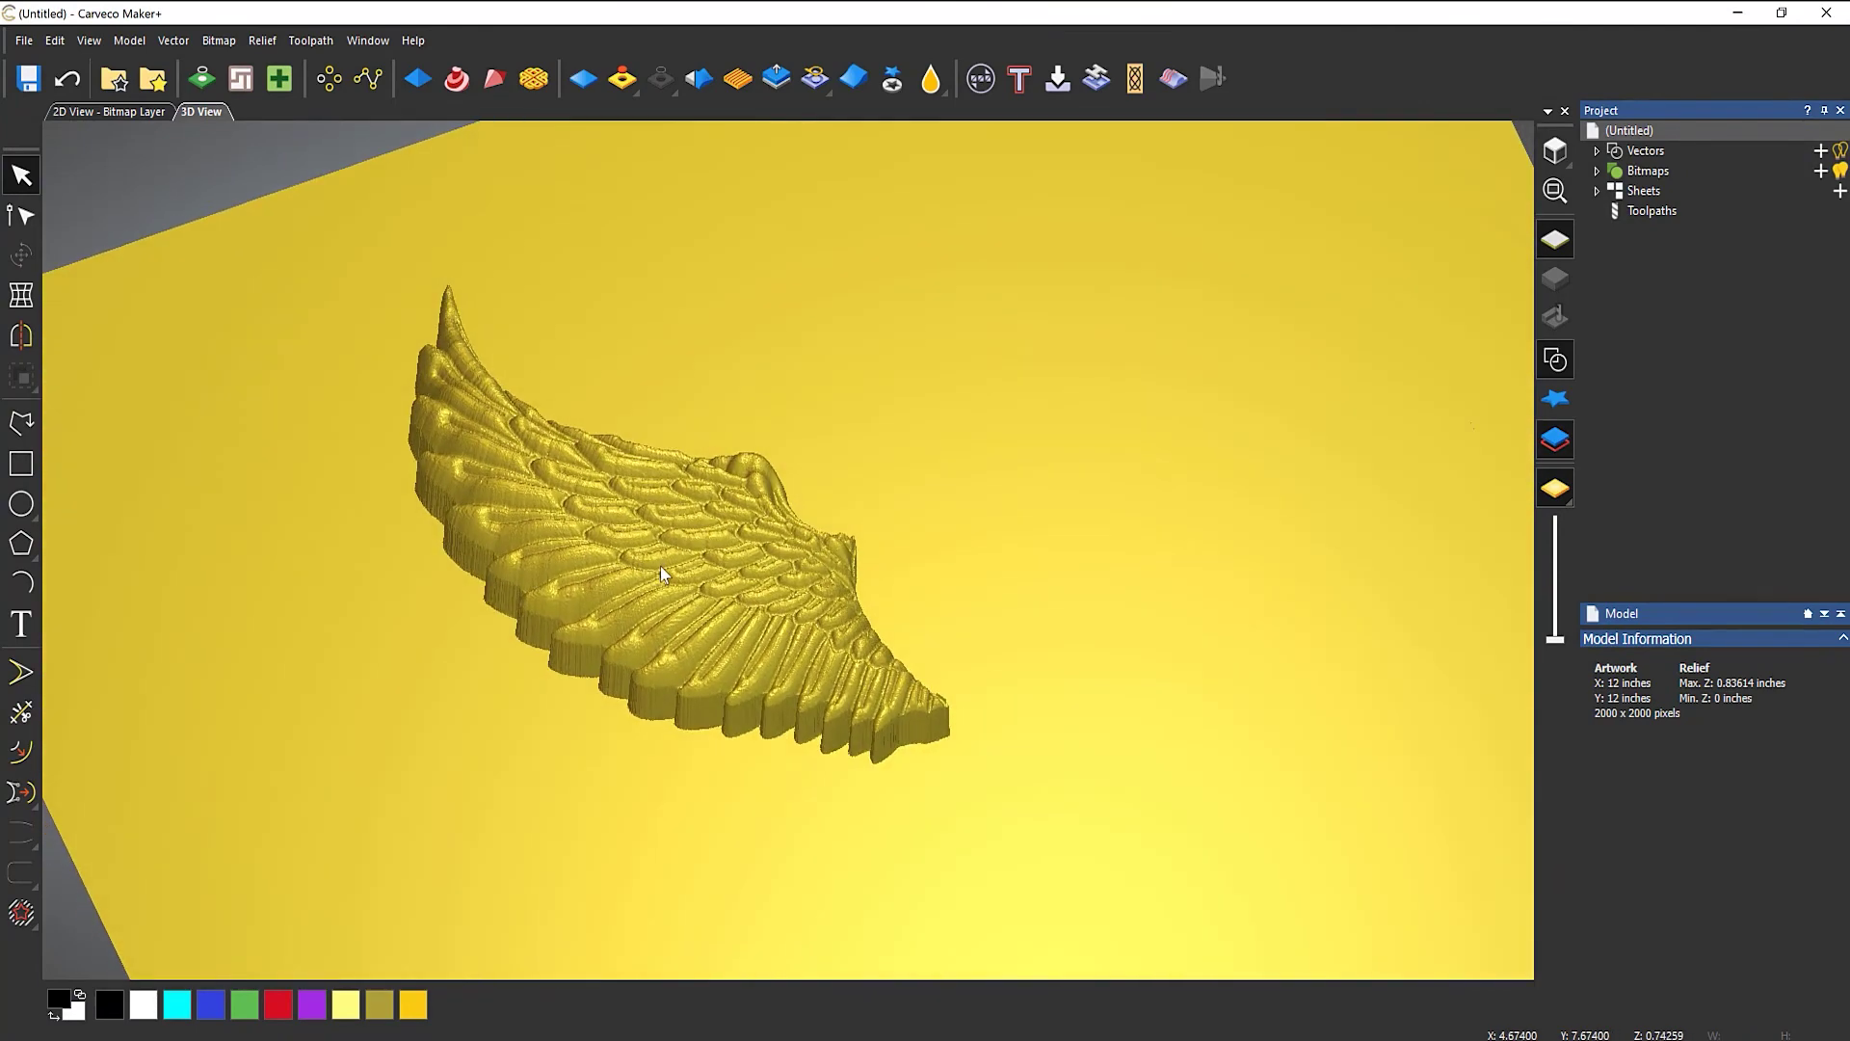
Try a 100% linear fade on the pasted wing from its upper tip to its lower tip, comparing it with the clipart shown.
click(858, 84)
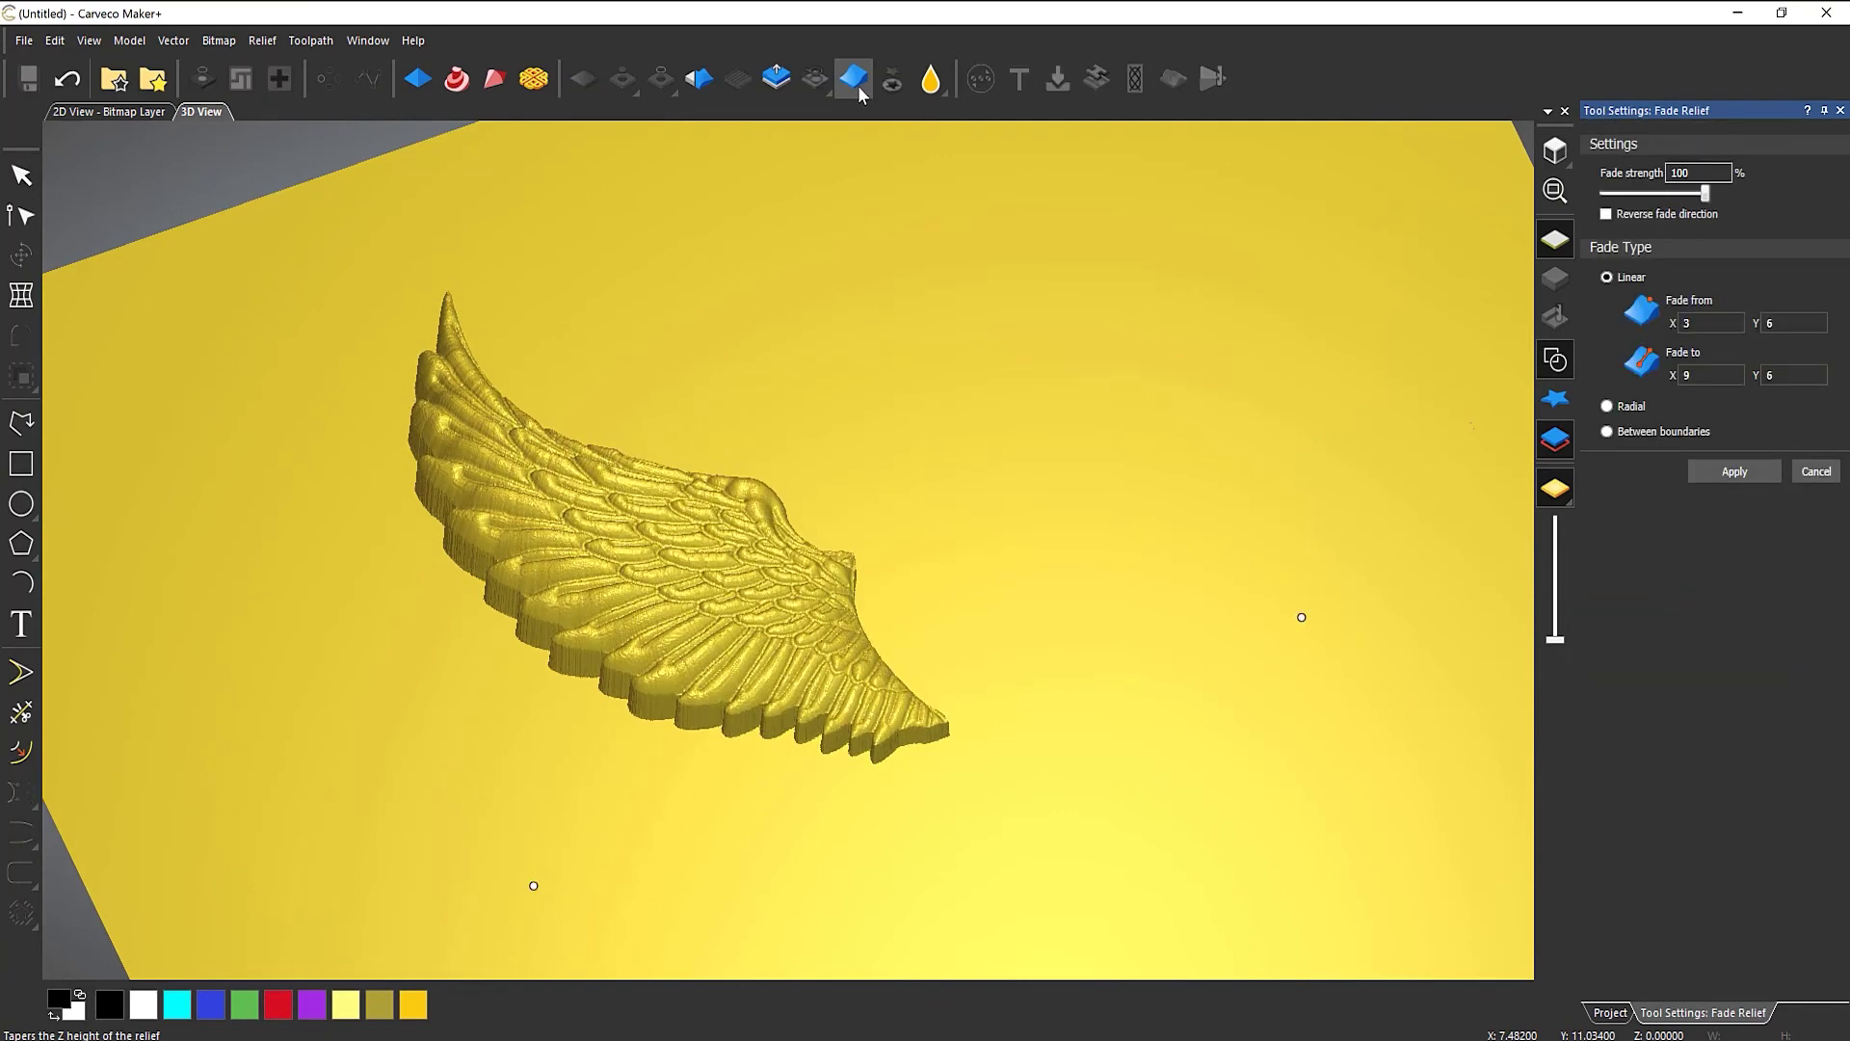
drag(534, 886, 442, 318)
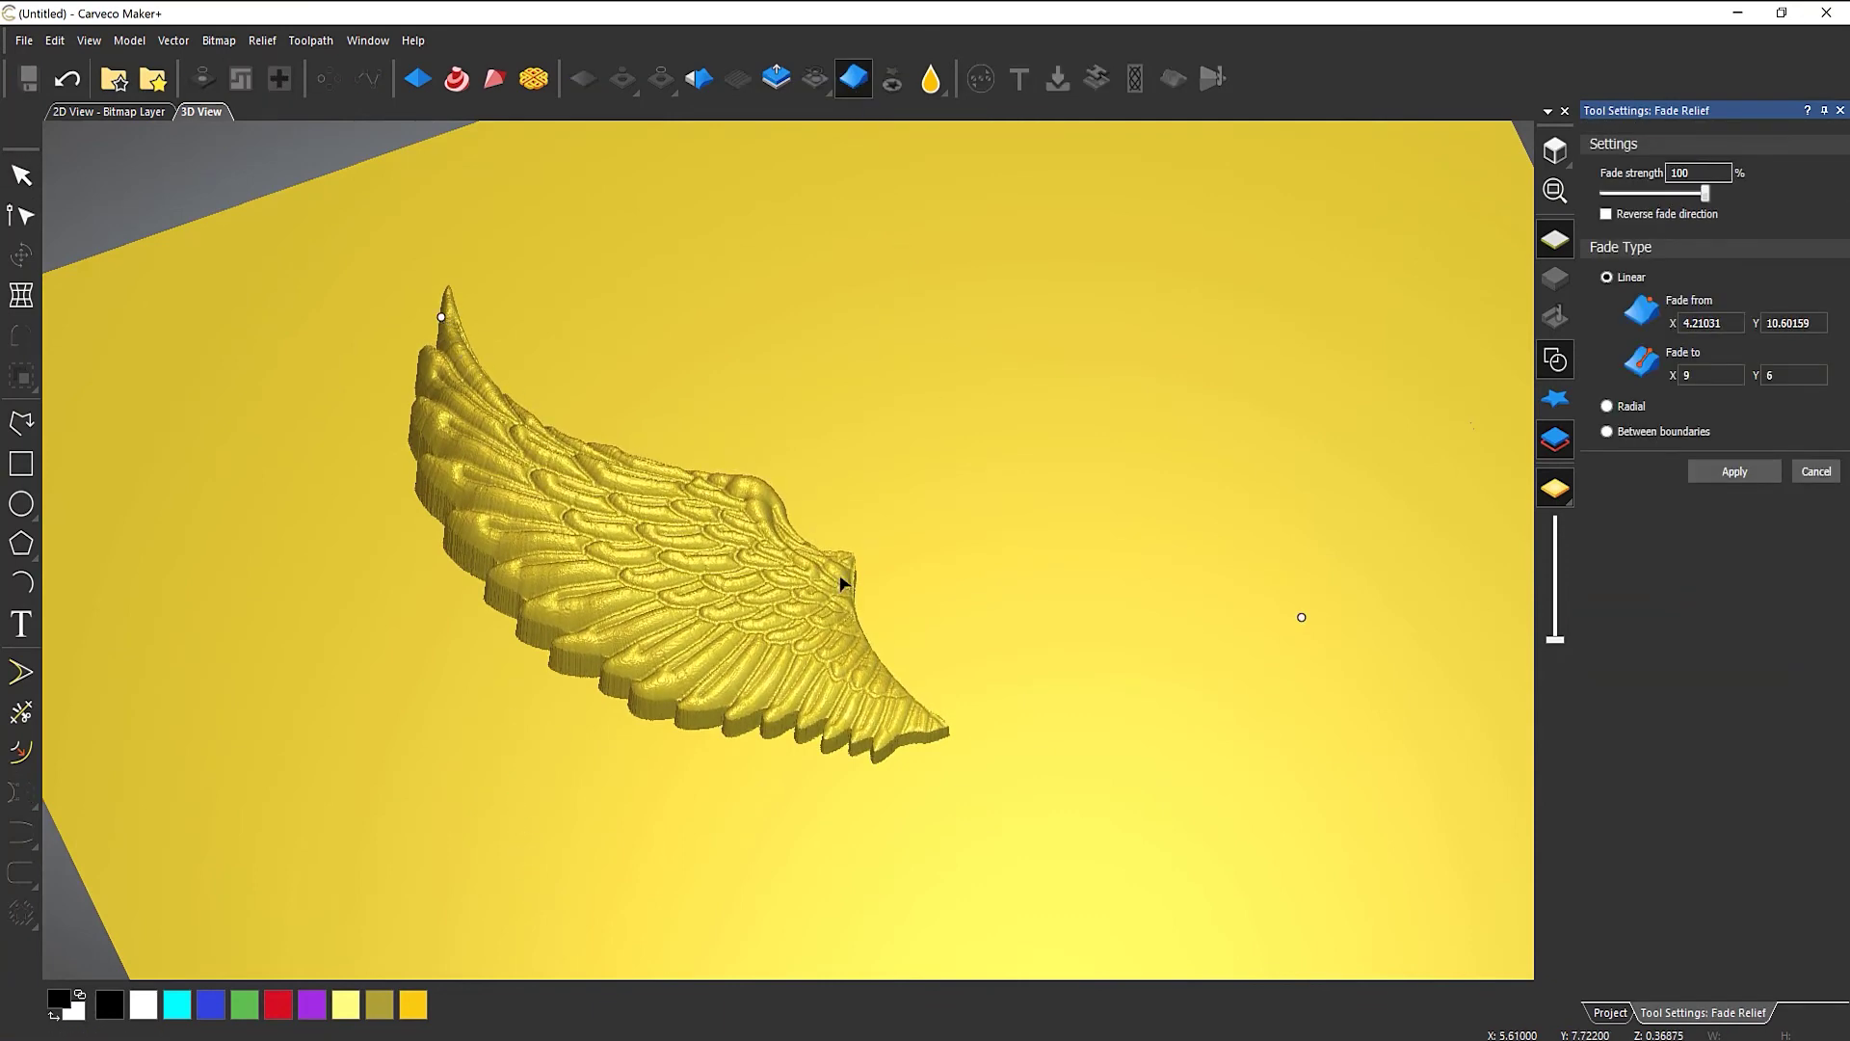
mouse_move(1302, 620)
mouse_down()
mouse_move(879, 668)
mouse_move(902, 679)
mouse_up()
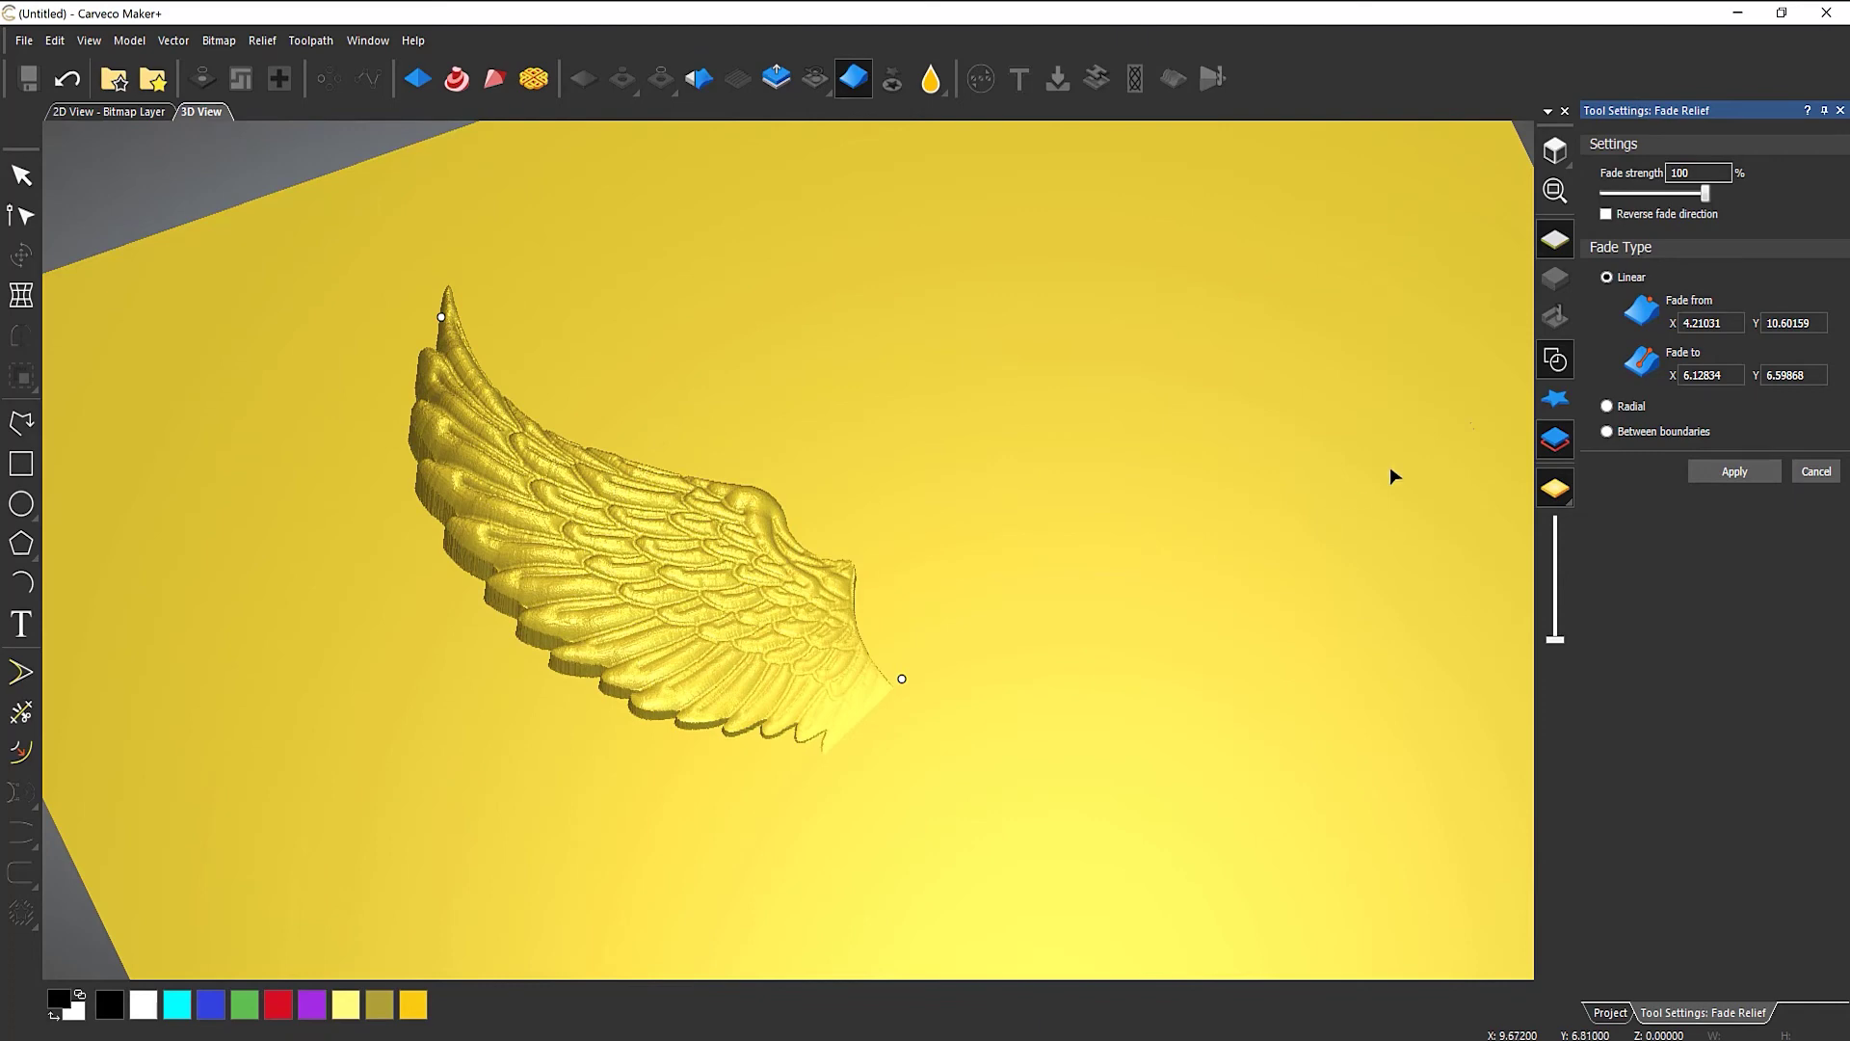
click(1542, 408)
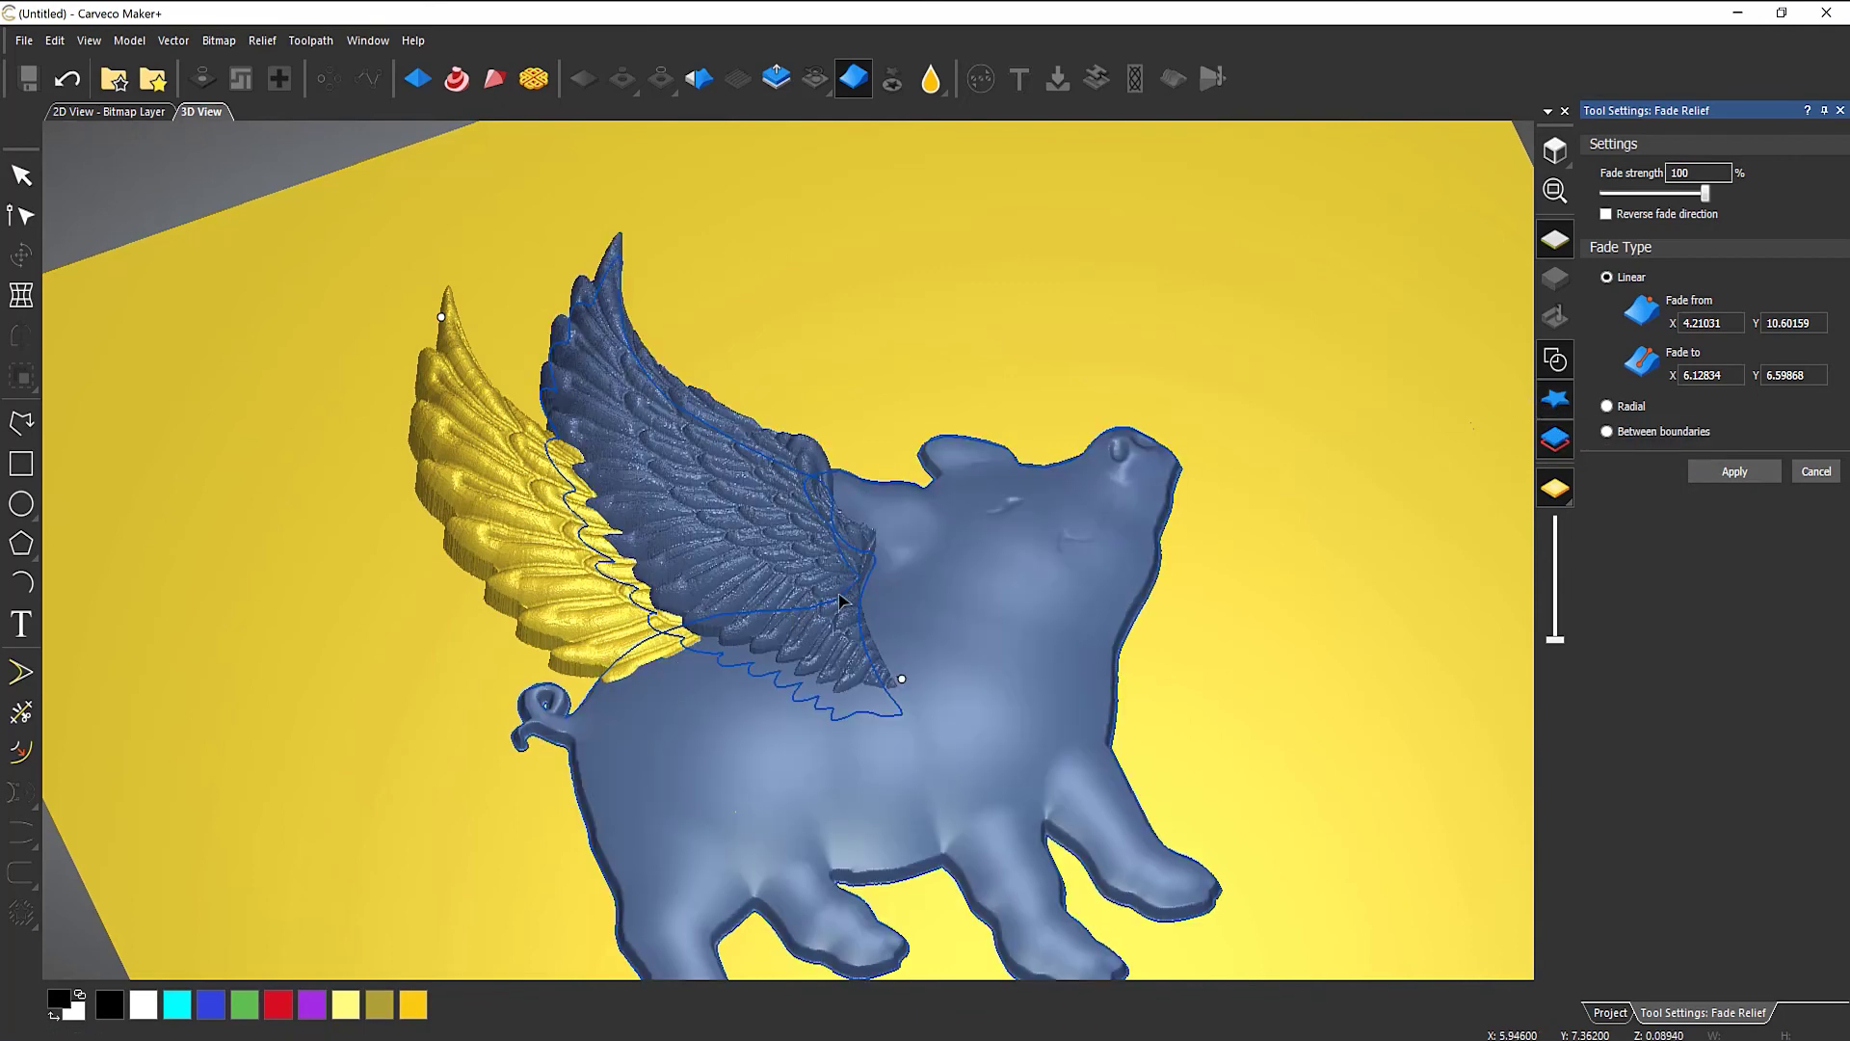
click(830, 525)
click(1417, 436)
click(1735, 471)
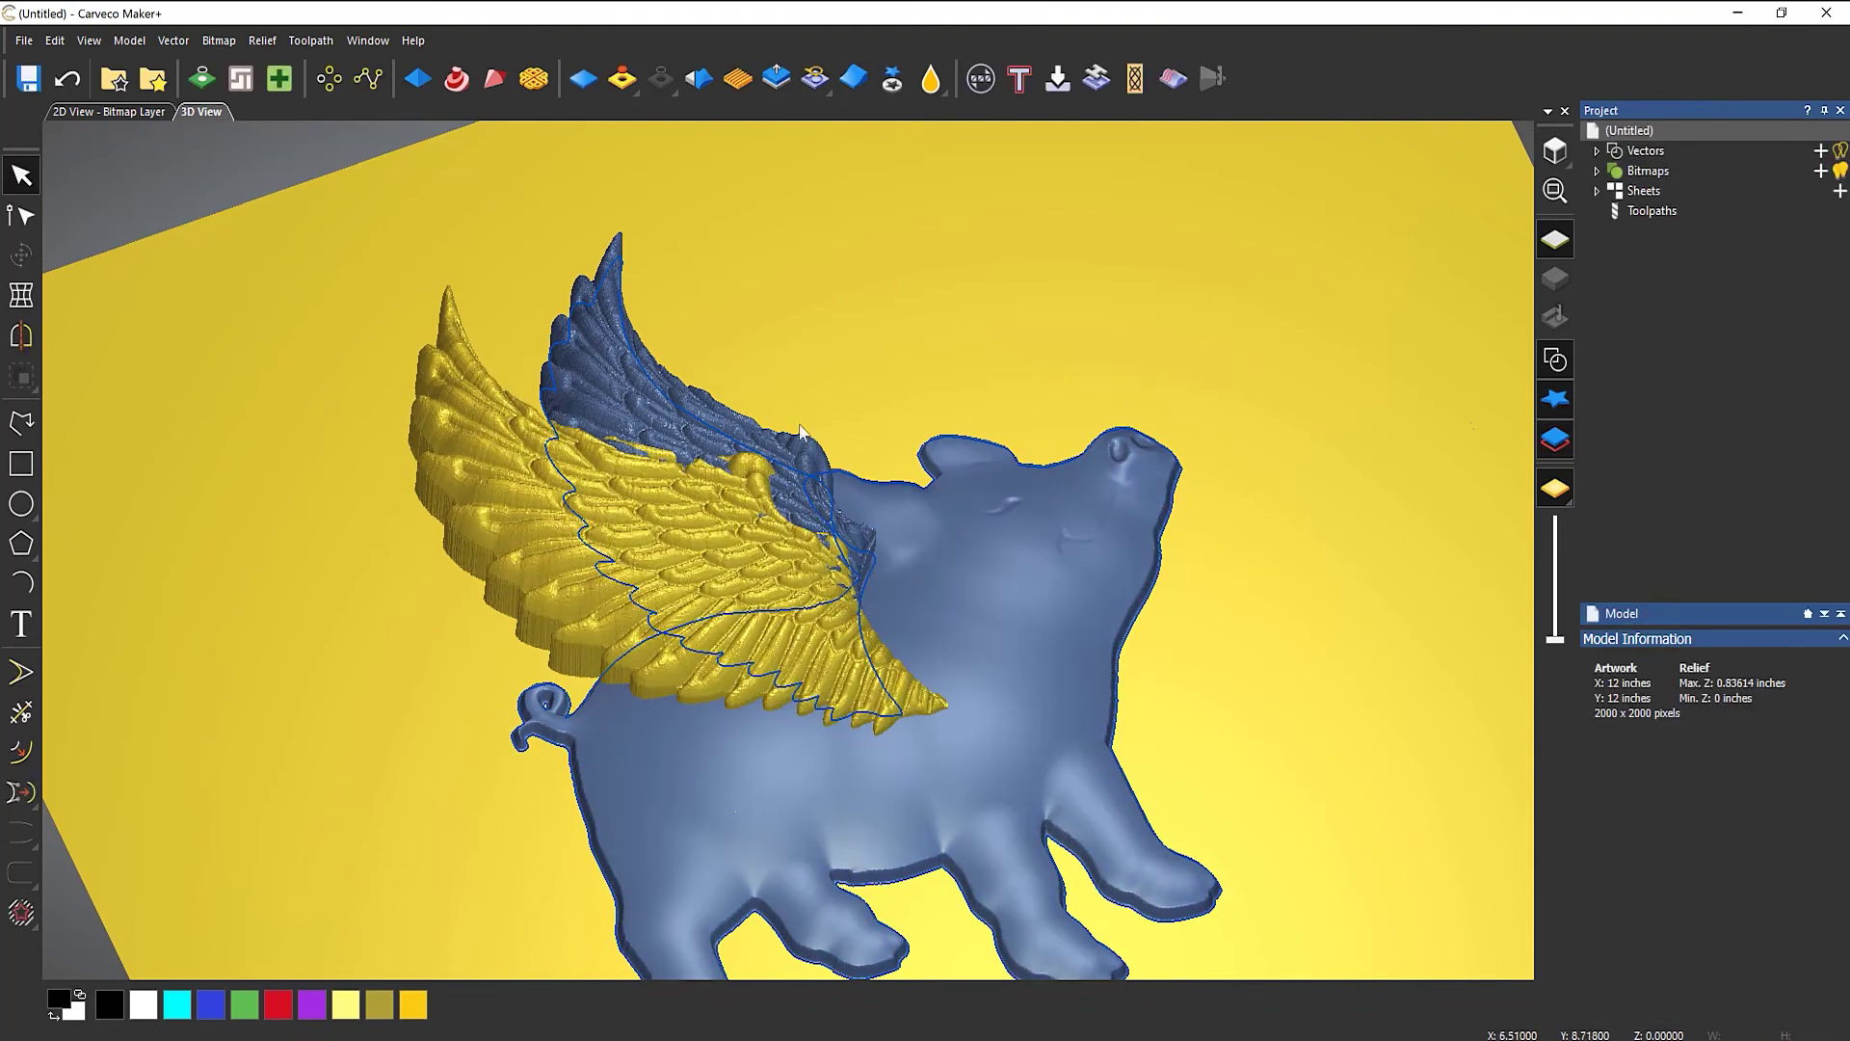
Move the smaller wing clipart away from the pig to the model's upper right area.
click(688, 414)
drag(681, 404, 1233, 124)
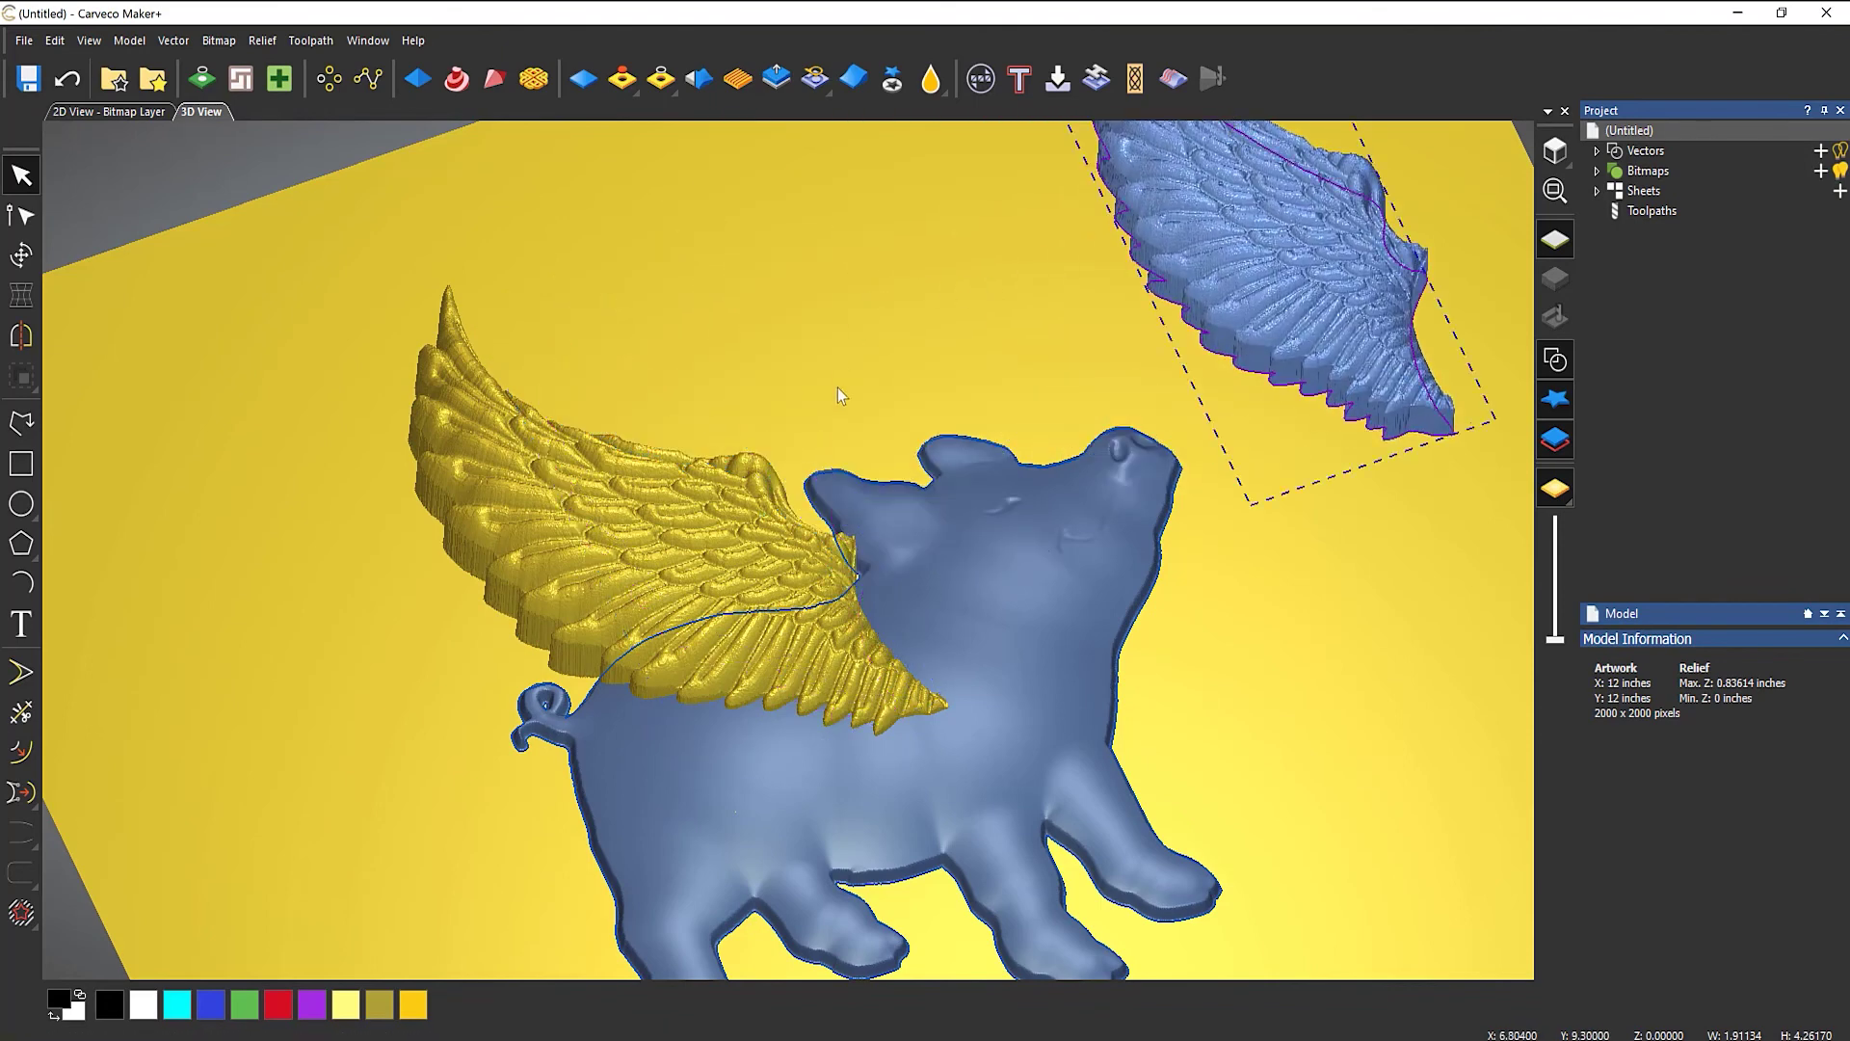
click(855, 87)
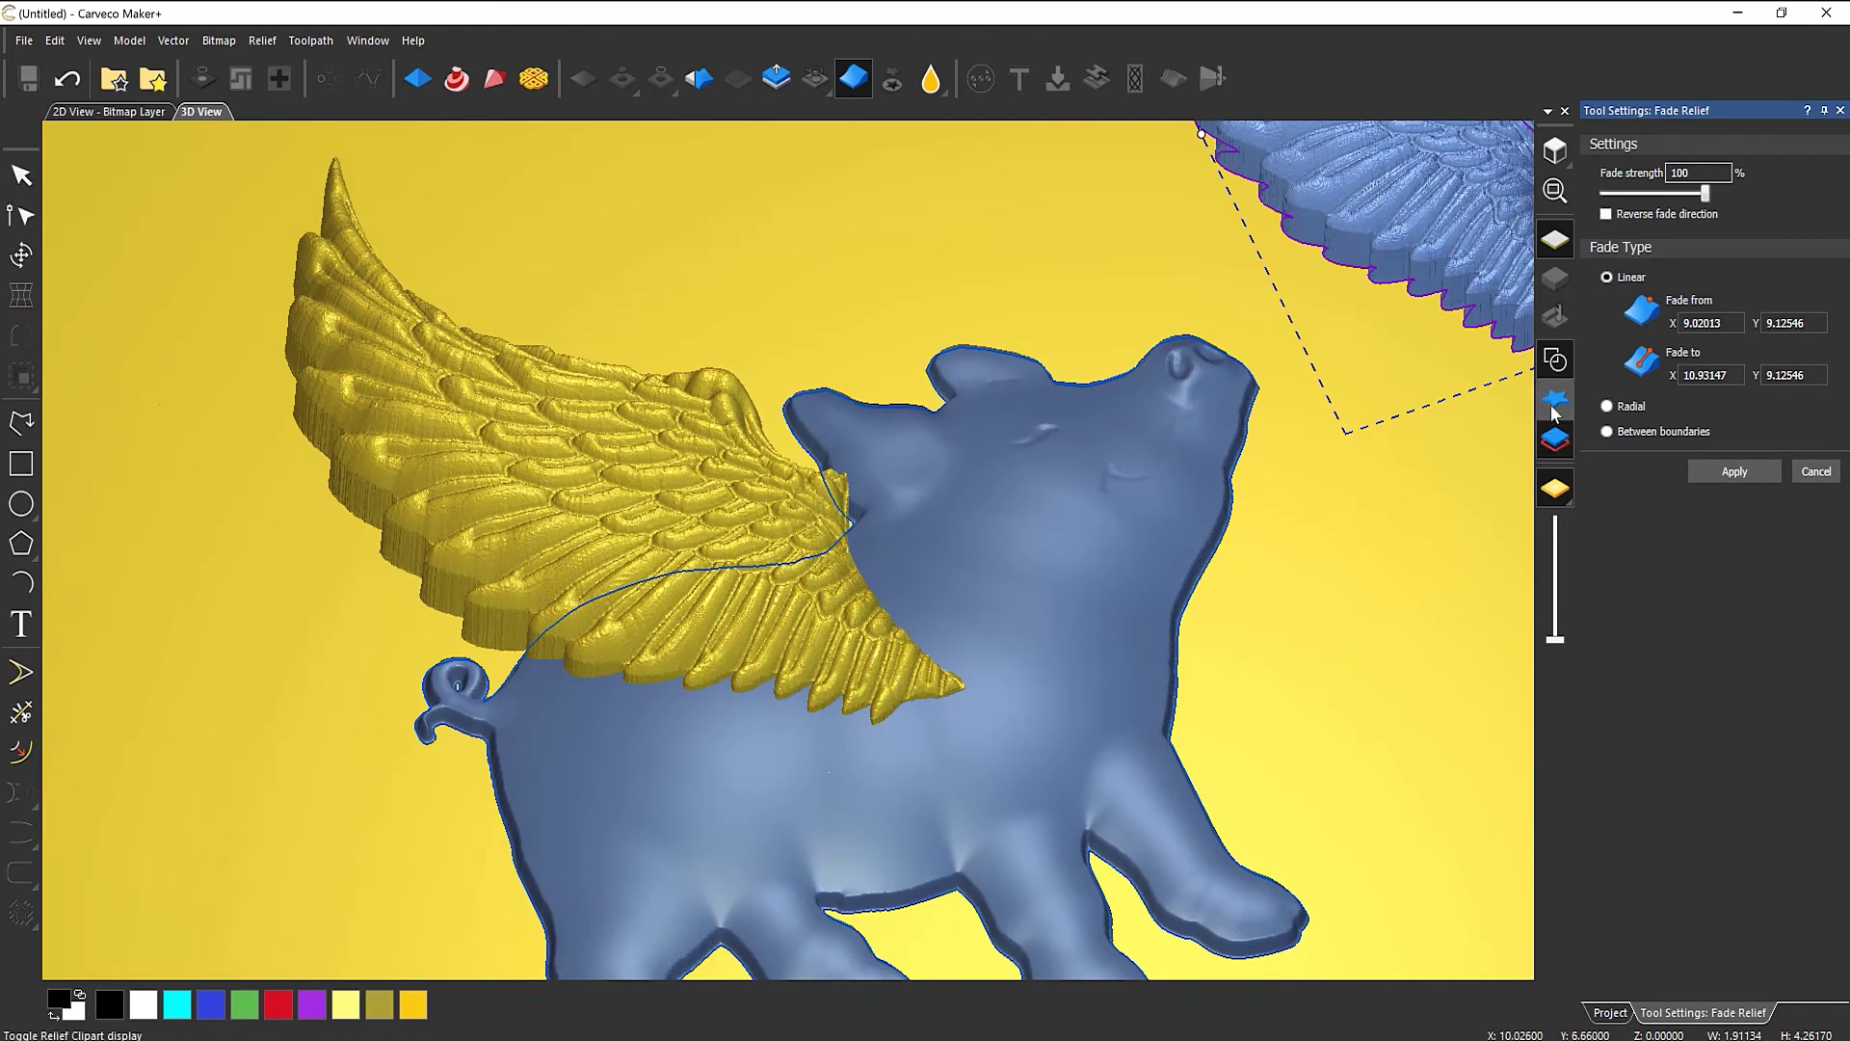
click(1557, 402)
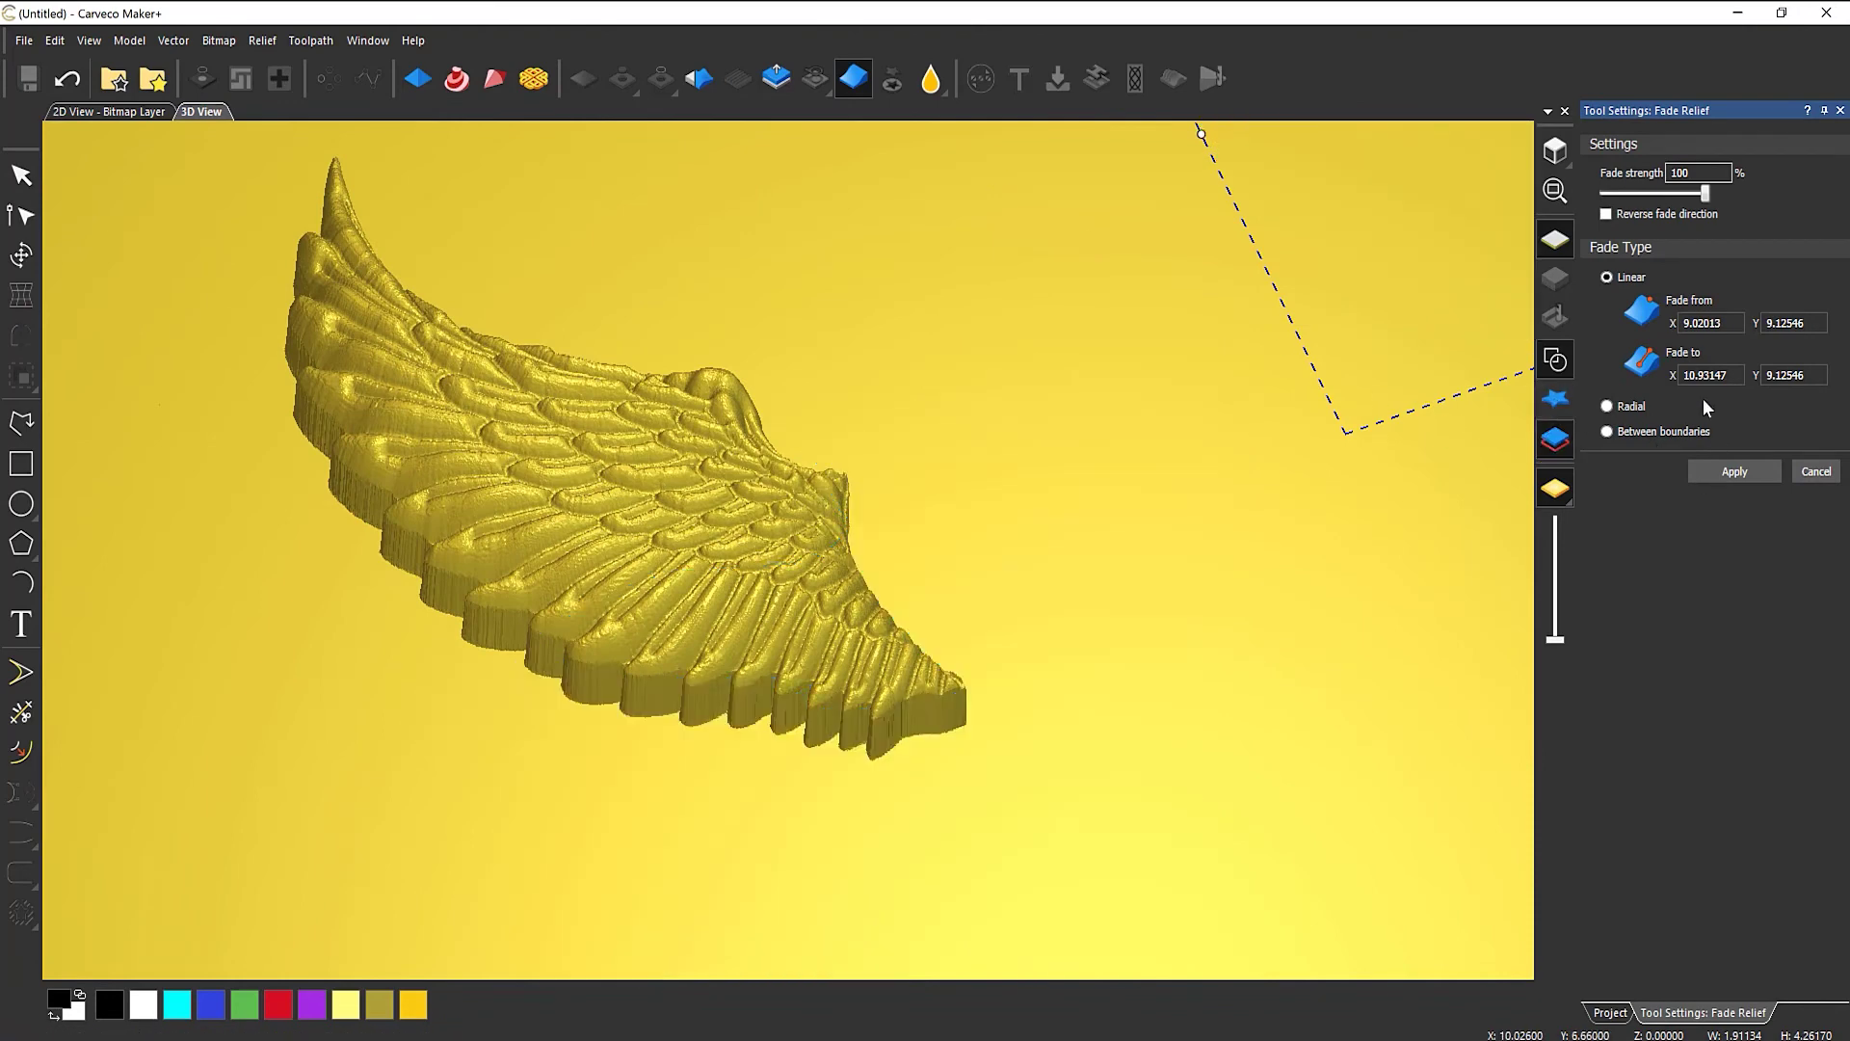
click(885, 622)
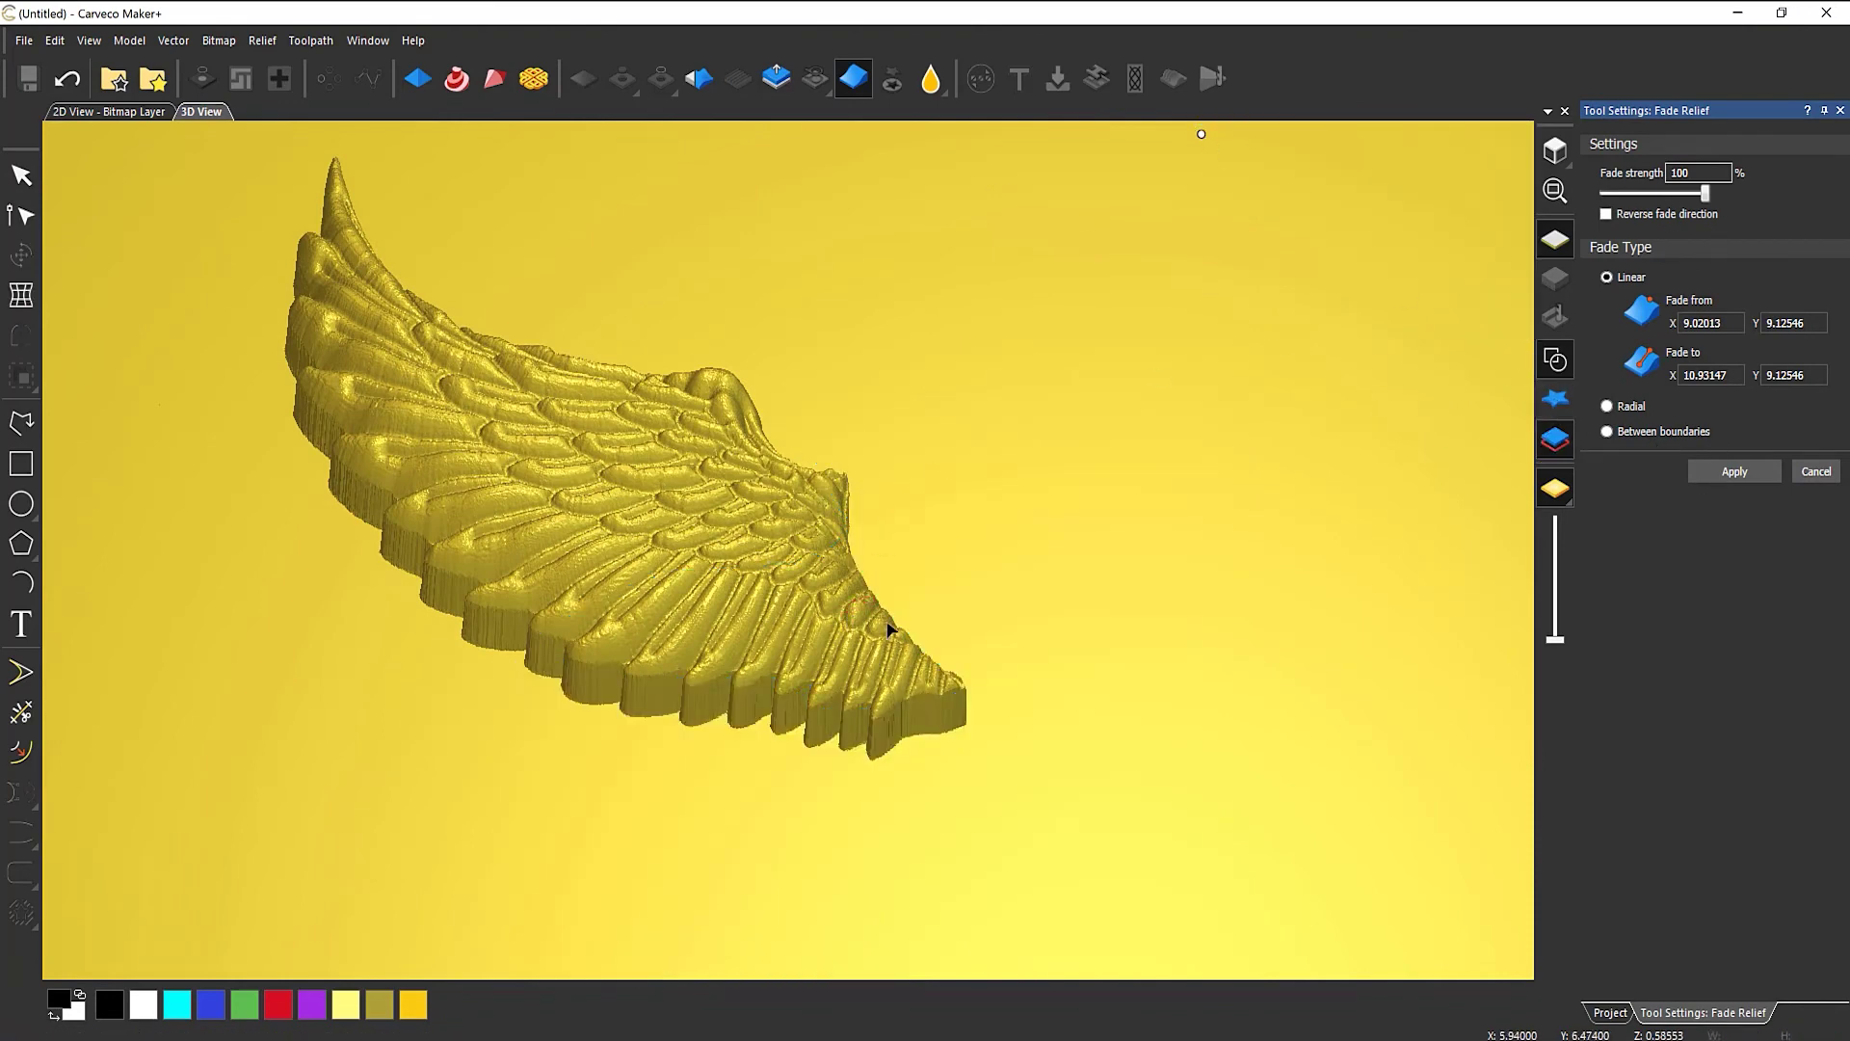
click(1798, 468)
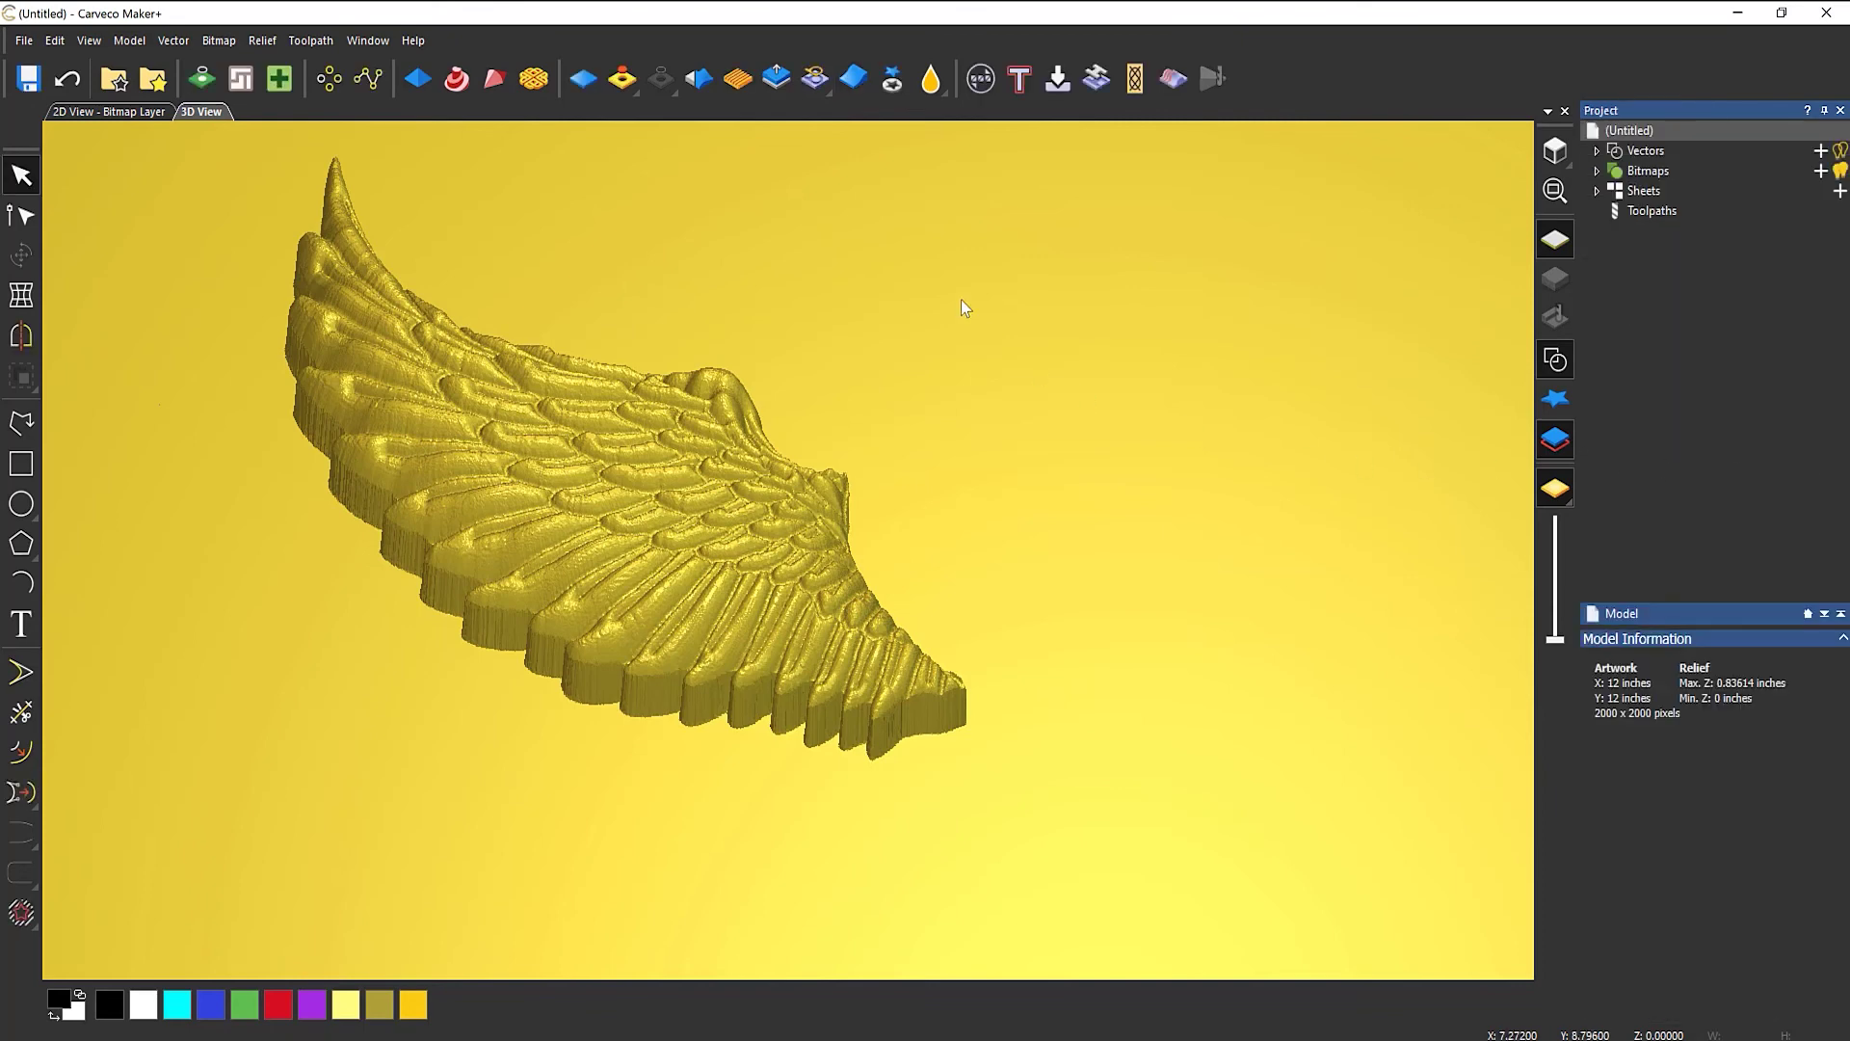
Try a 100% linear fade on the relief wing, ending inside the pig's back, and compare it with the clipart shown.
click(857, 80)
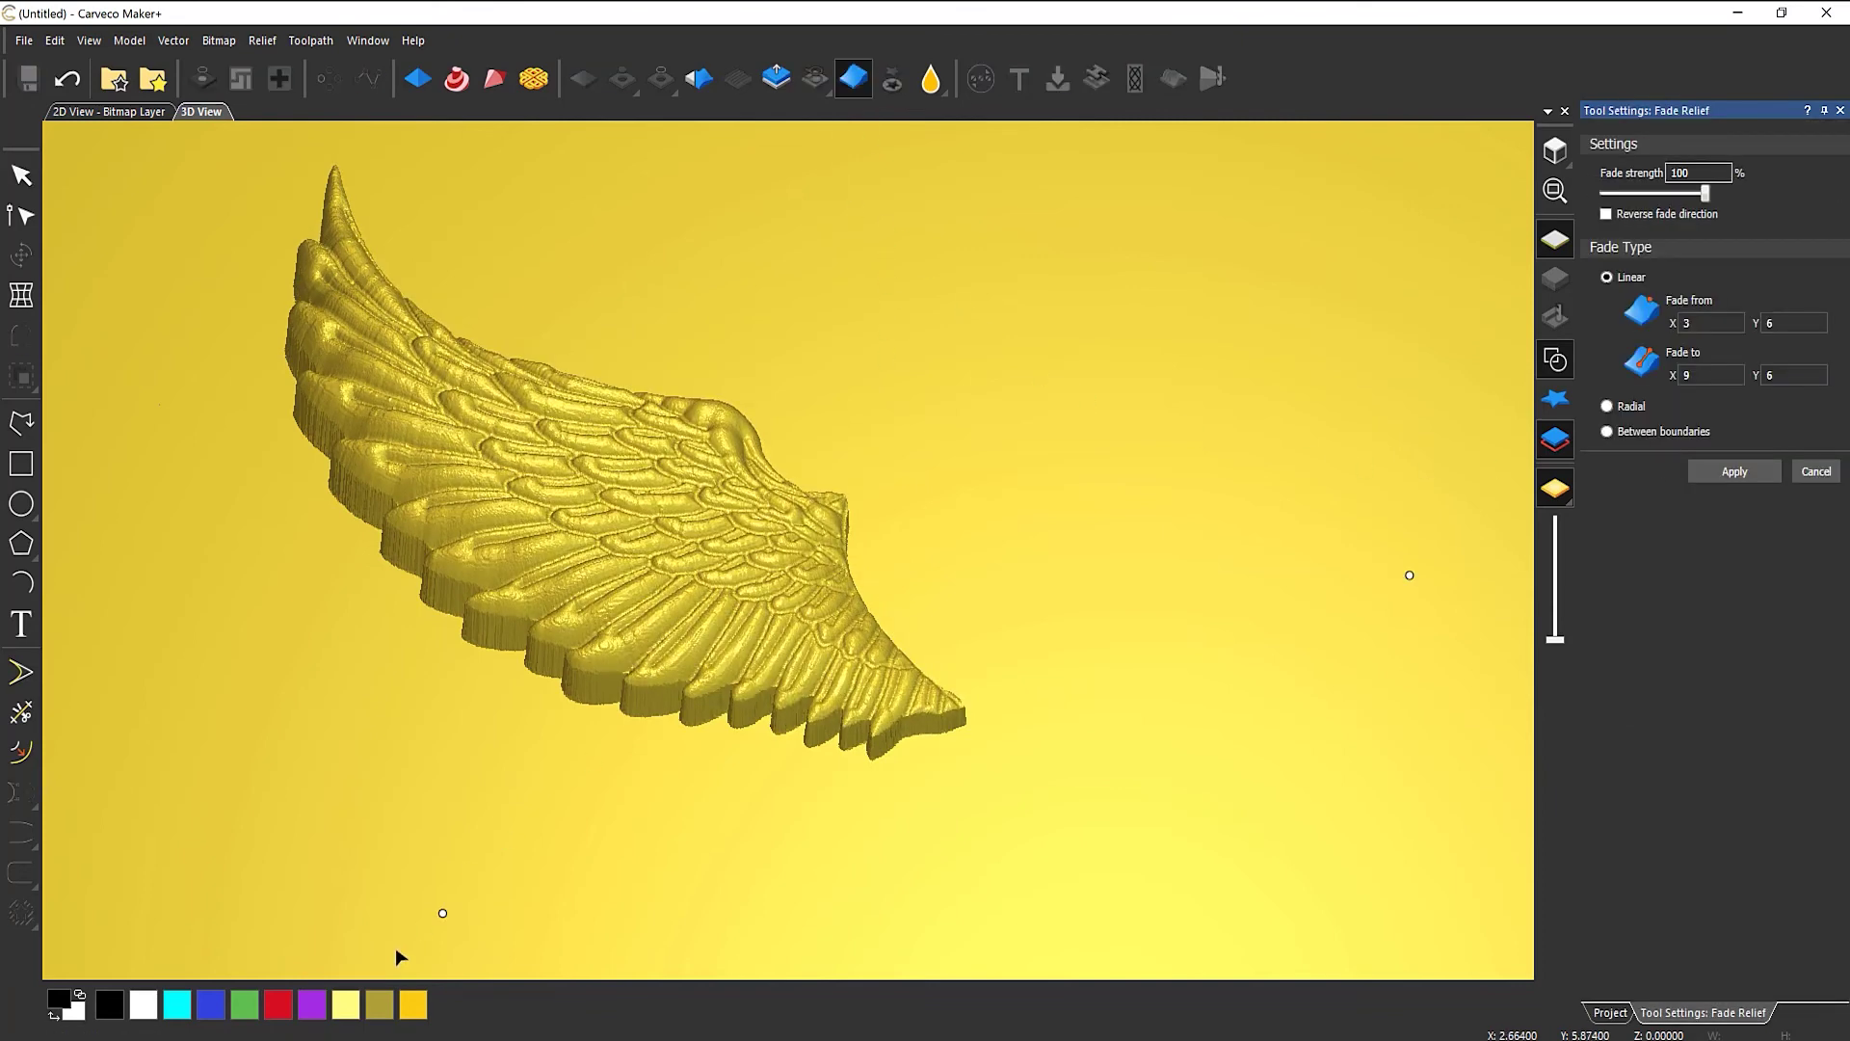
drag(442, 912, 319, 208)
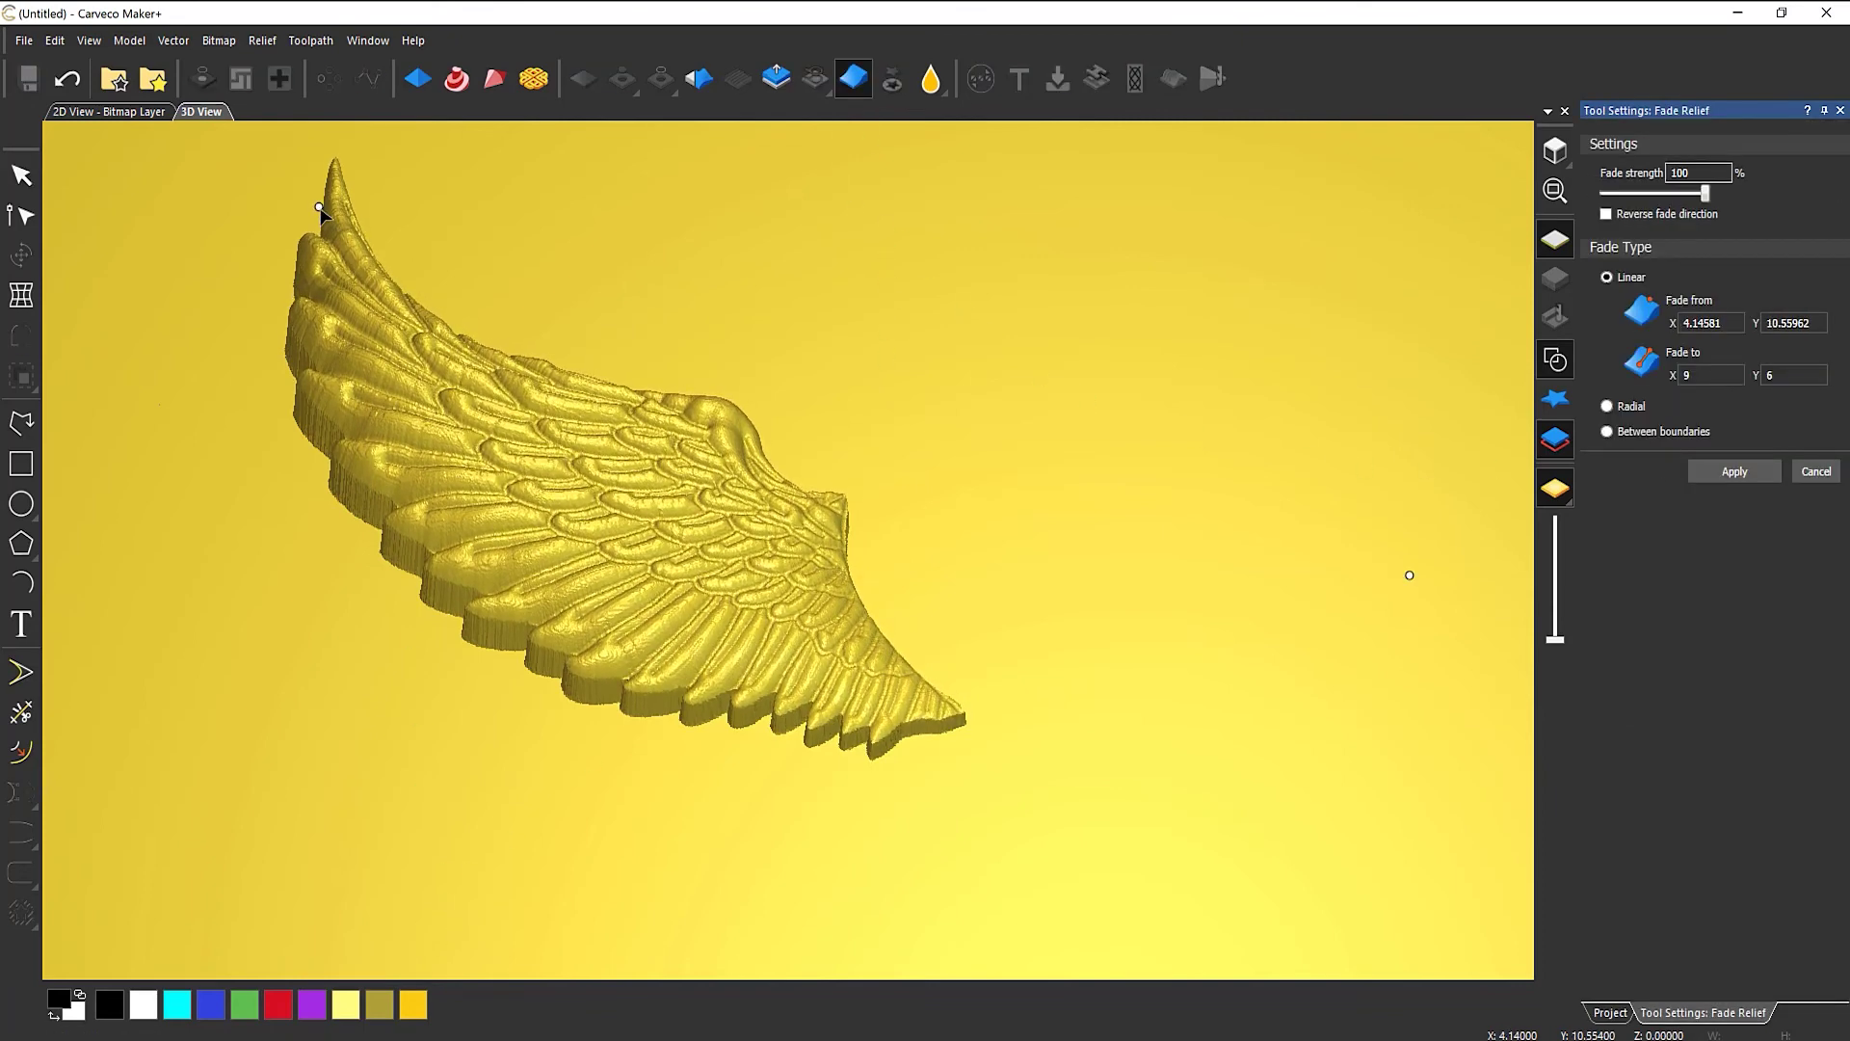
mouse_move(1411, 580)
mouse_down()
mouse_move(1078, 652)
mouse_move(891, 647)
mouse_up()
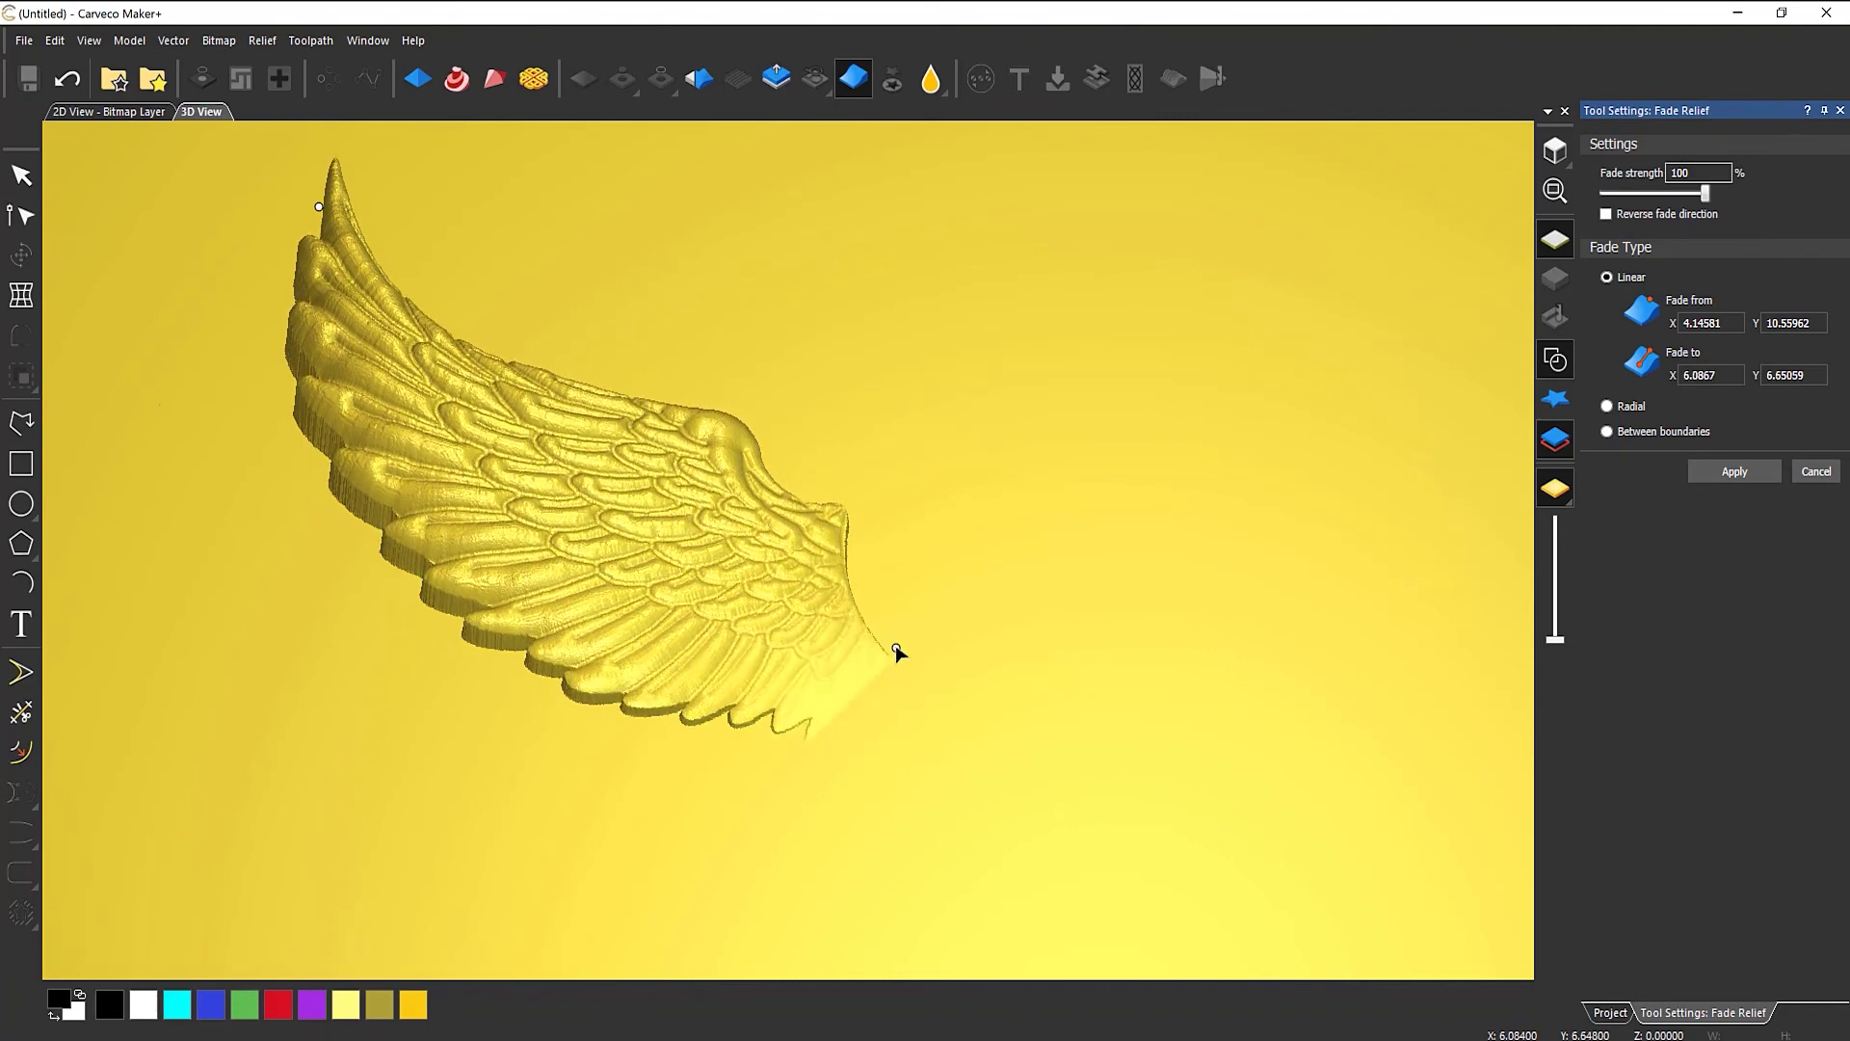
click(1556, 409)
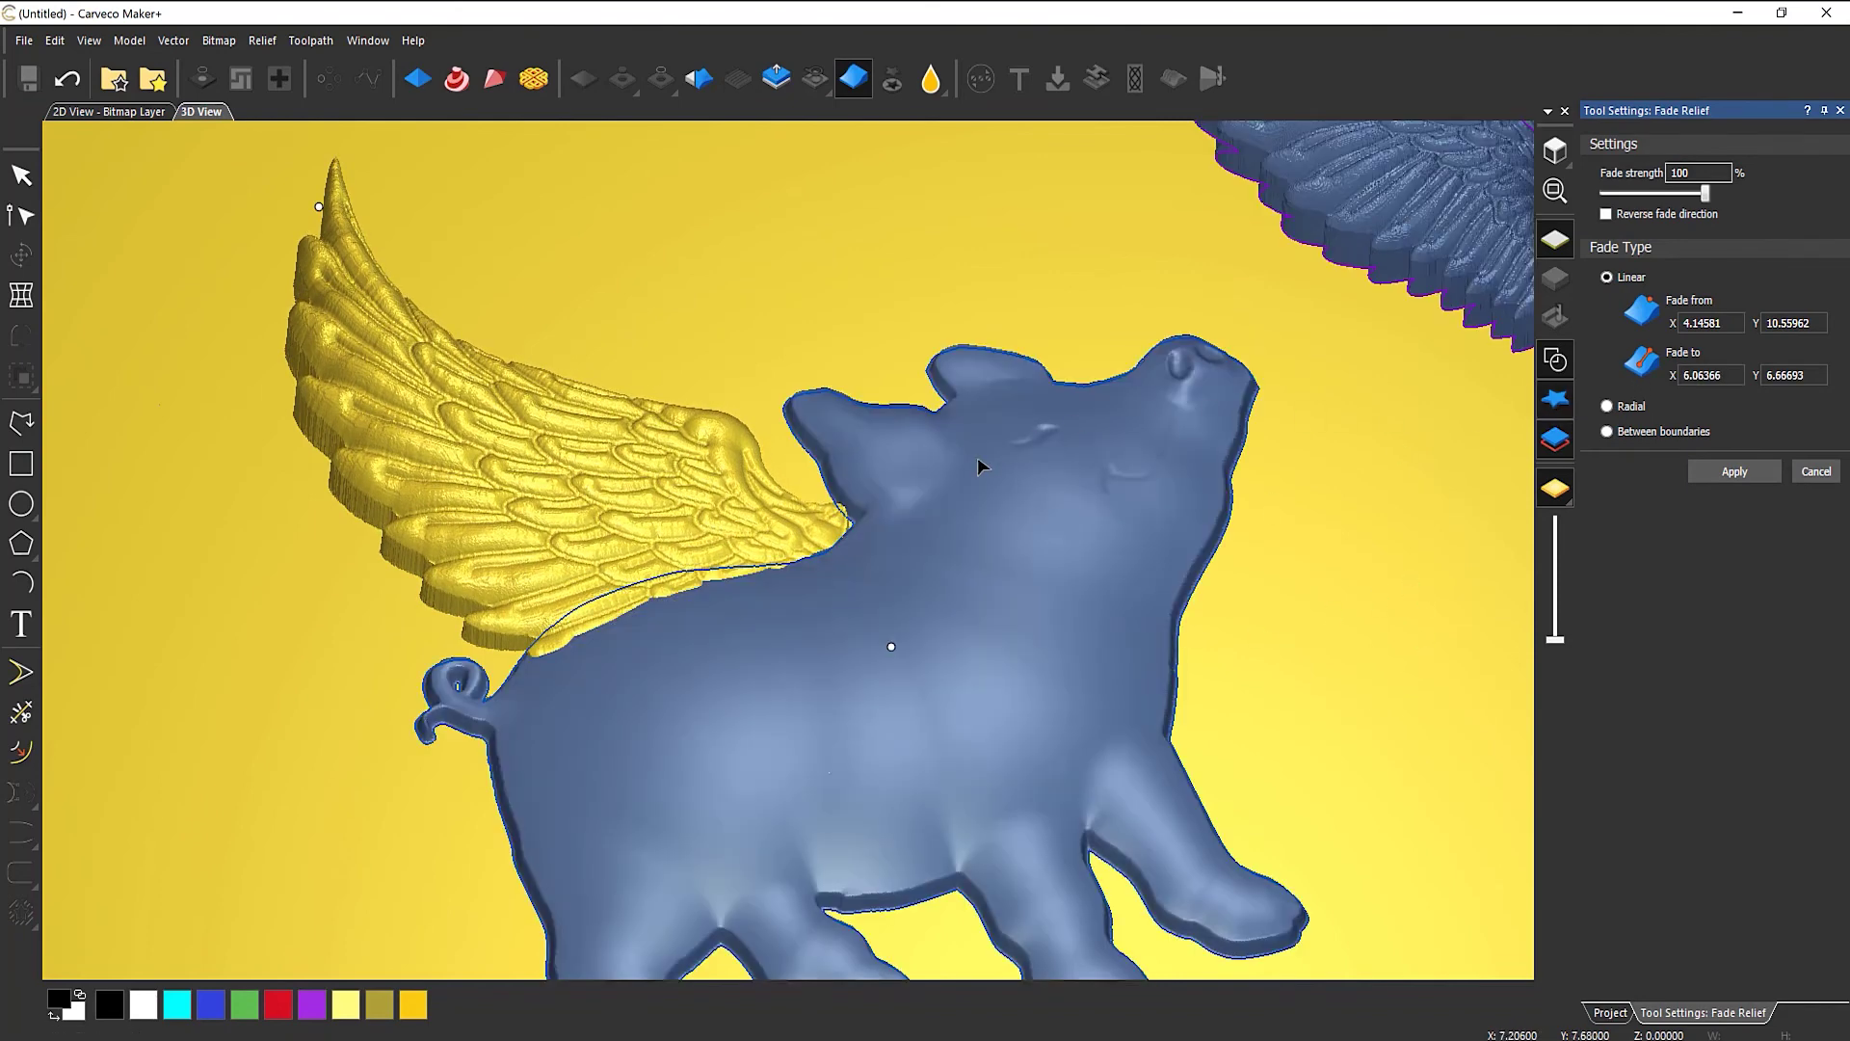
scroll(886, 627, down, 5)
drag(887, 627, 916, 704)
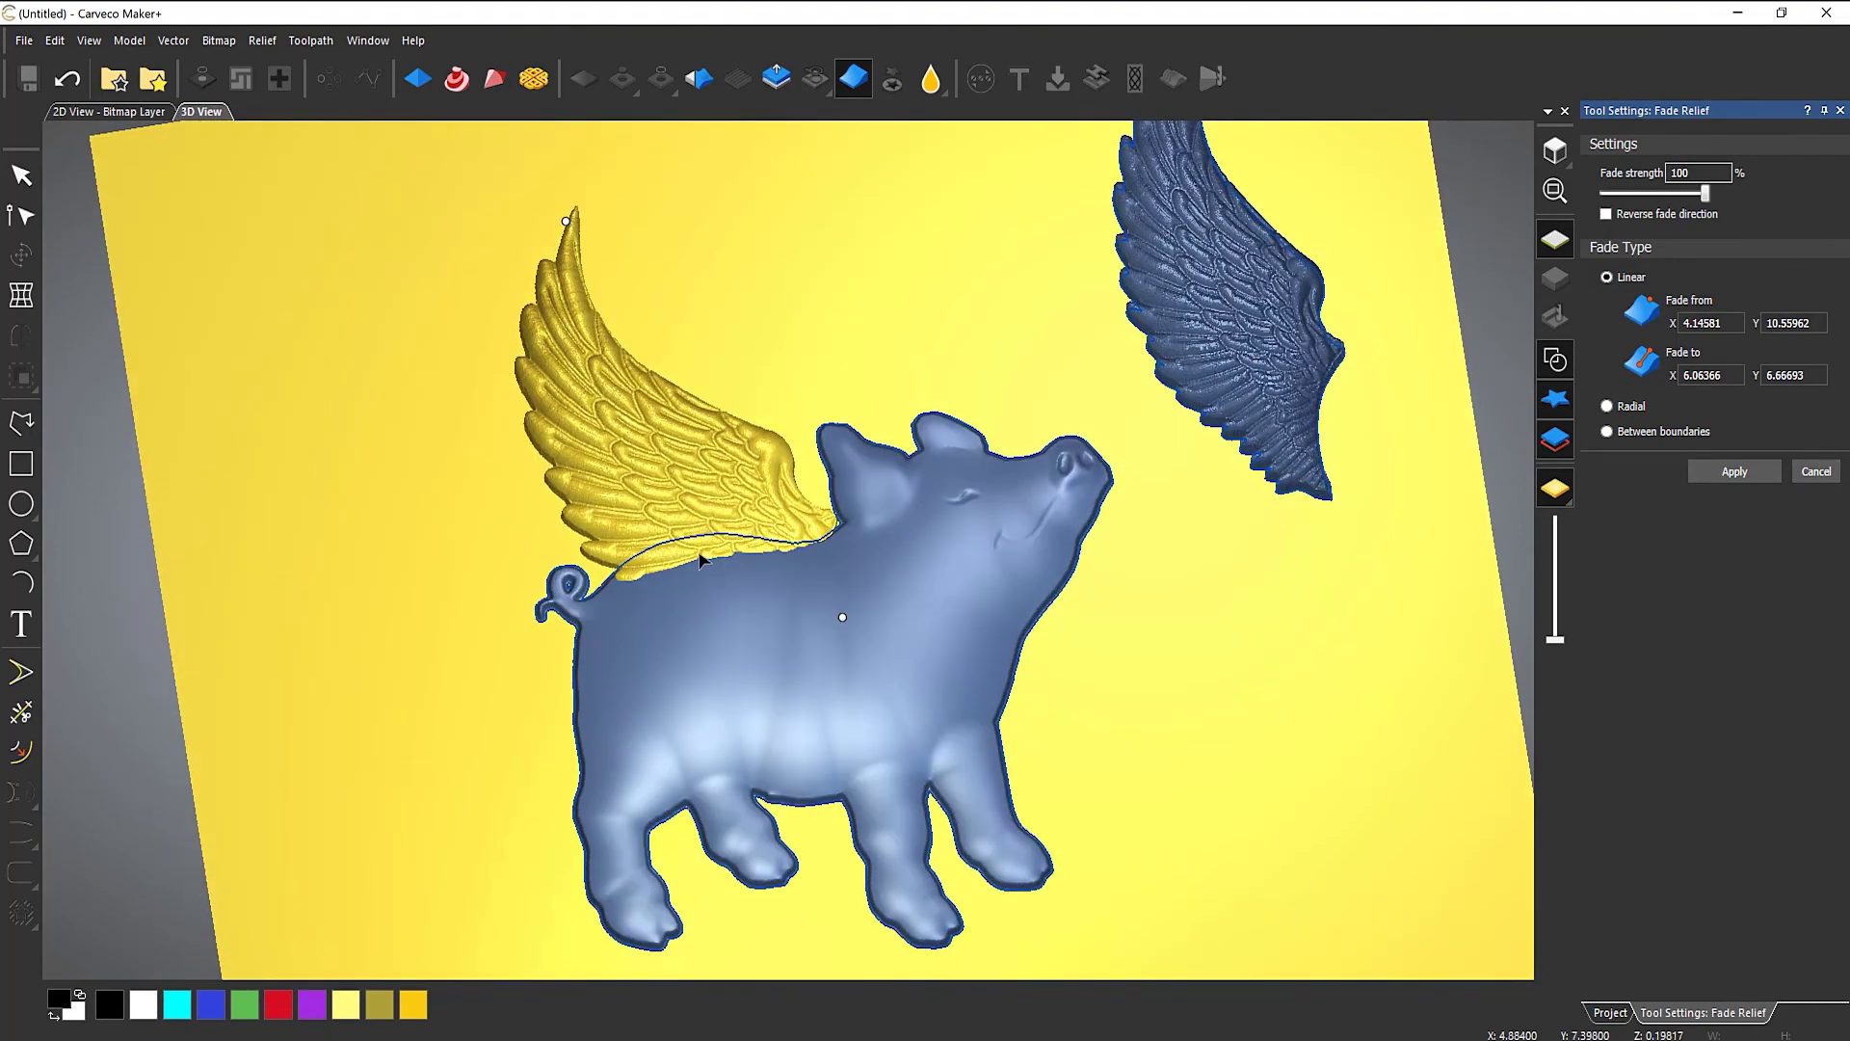
drag(963, 455, 940, 570)
scroll(942, 576, up, 2)
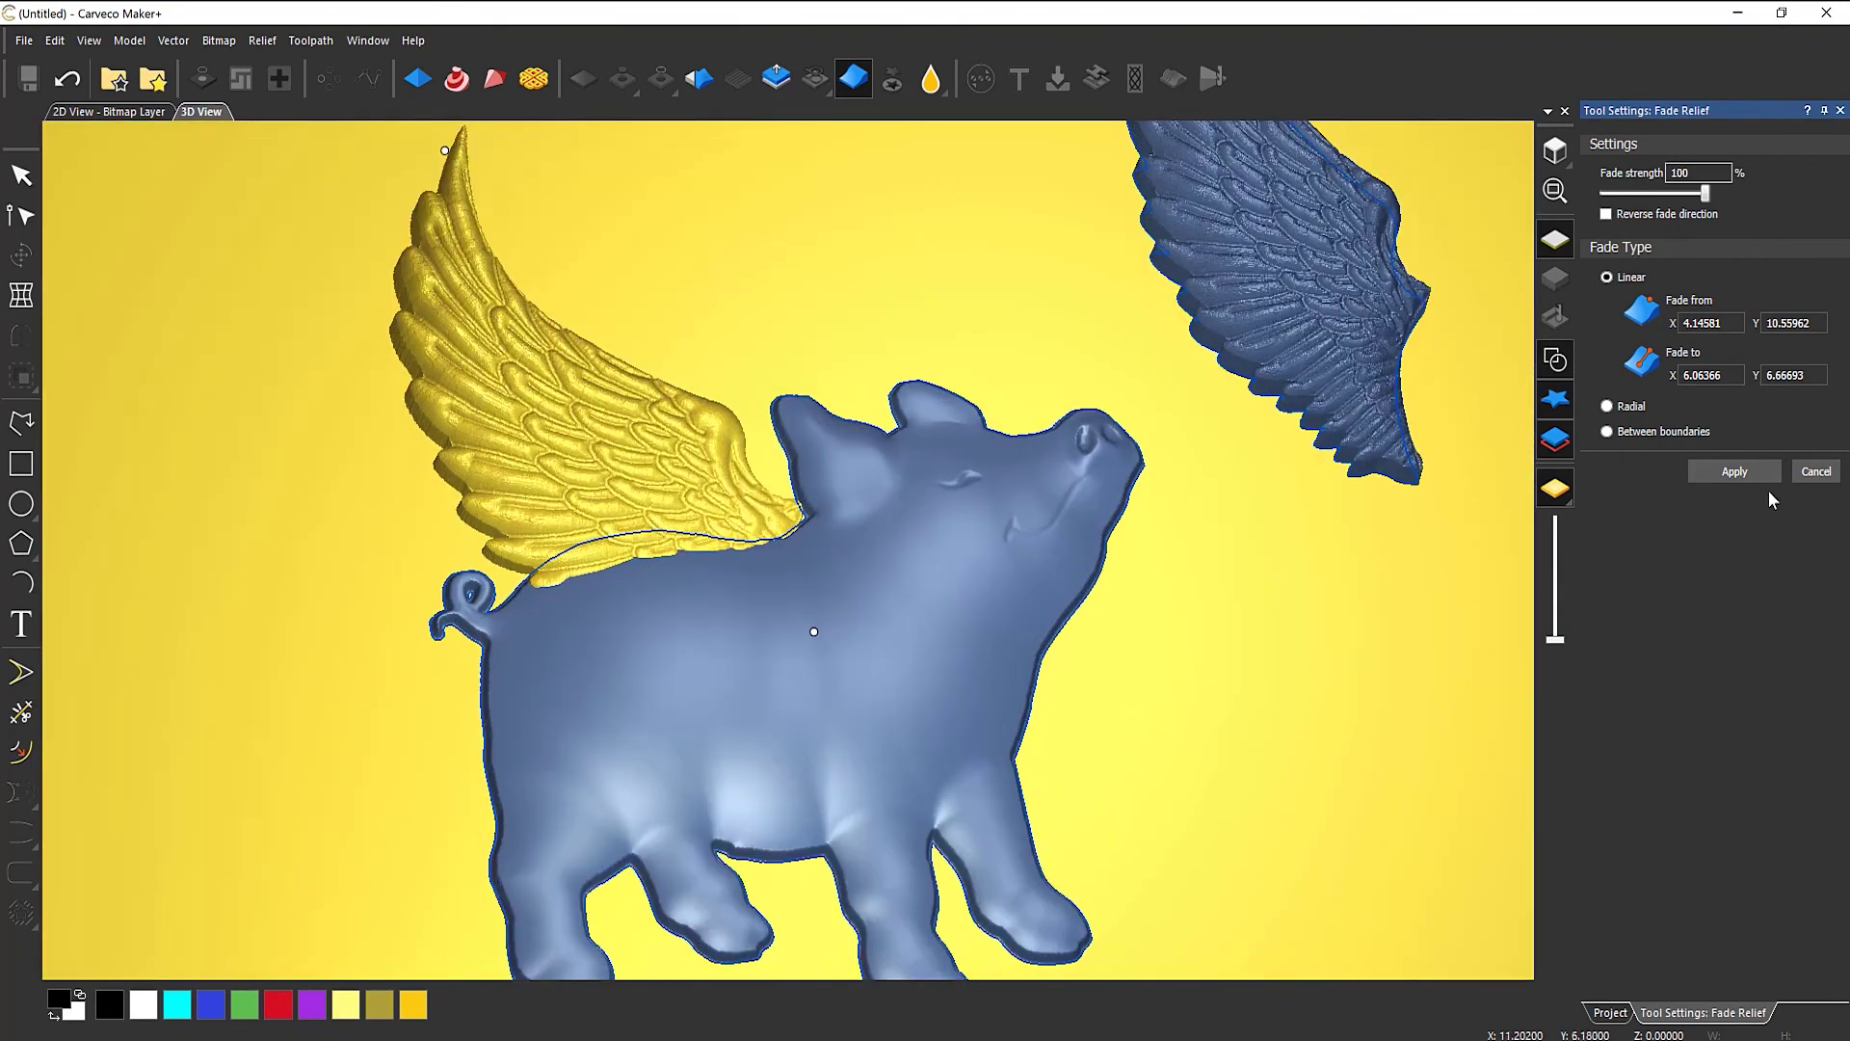
click(1815, 471)
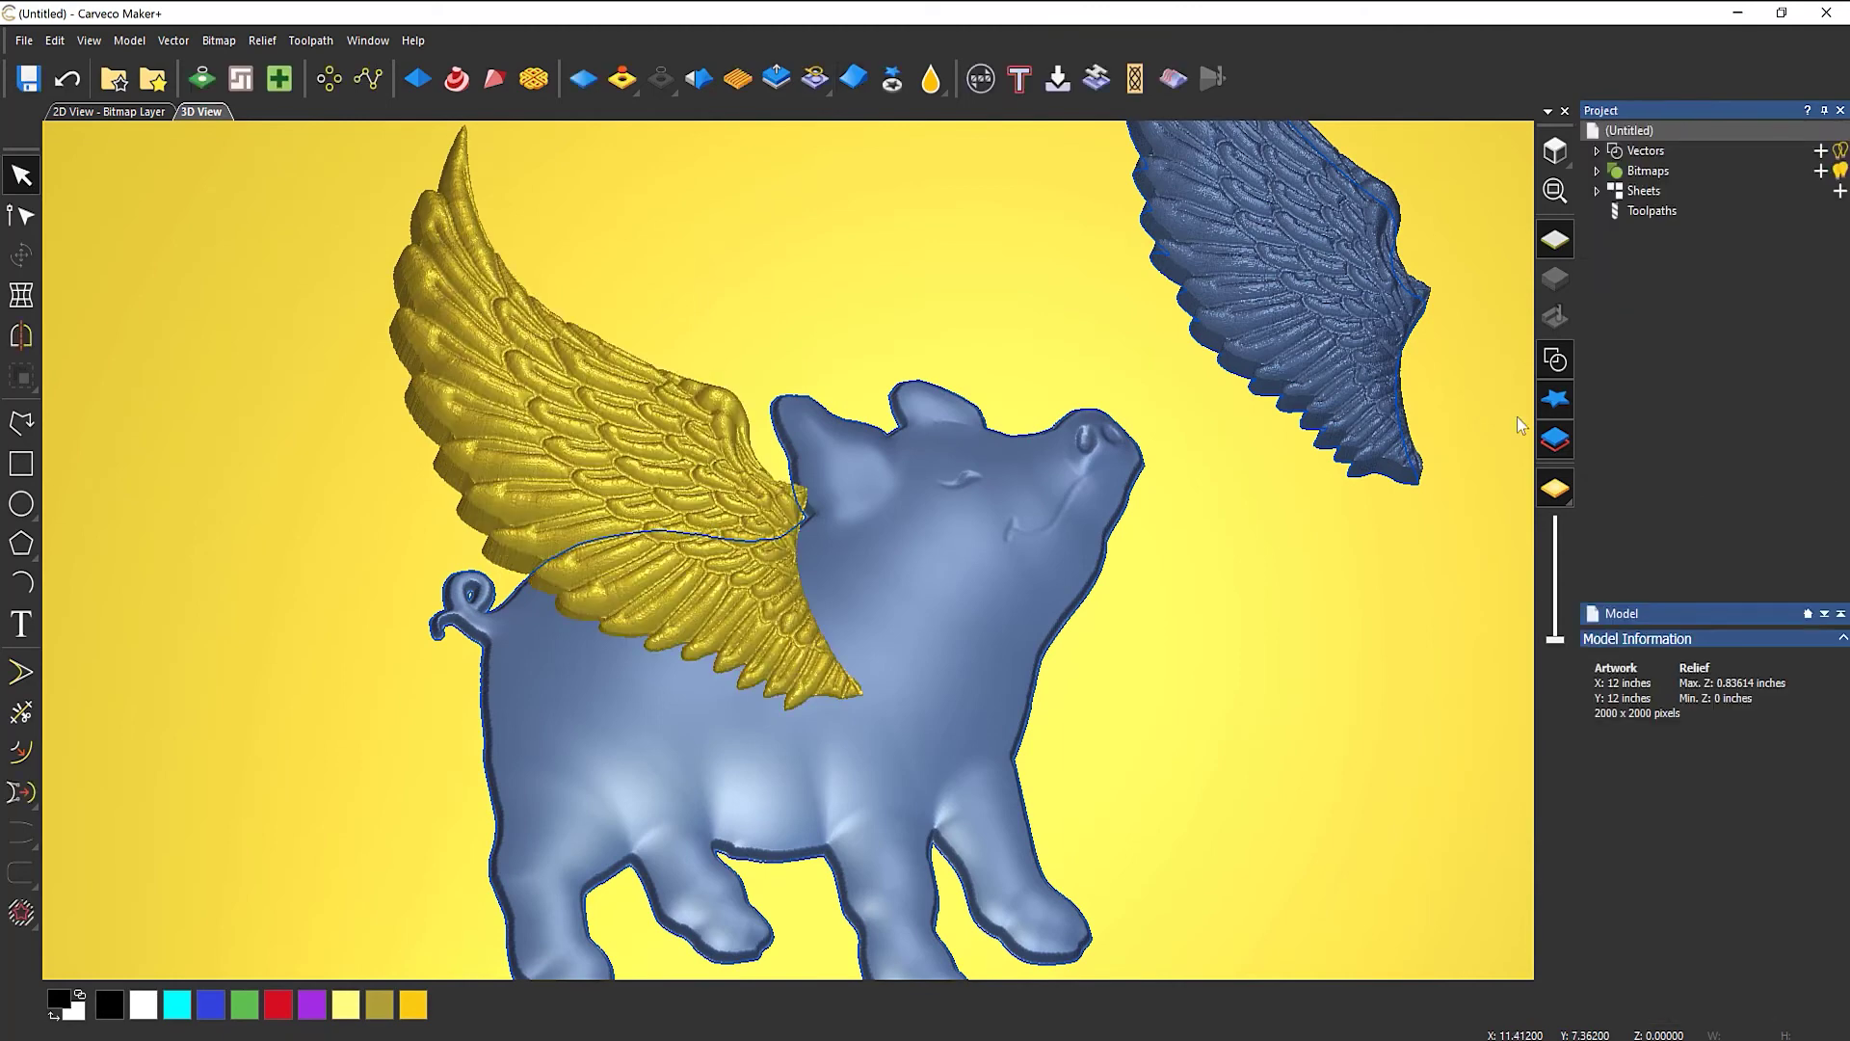
Erase the front wing's lower end to the base plane using the Eraser with 219-pixel radius, 4% strength and 100% smoothness.
click(937, 89)
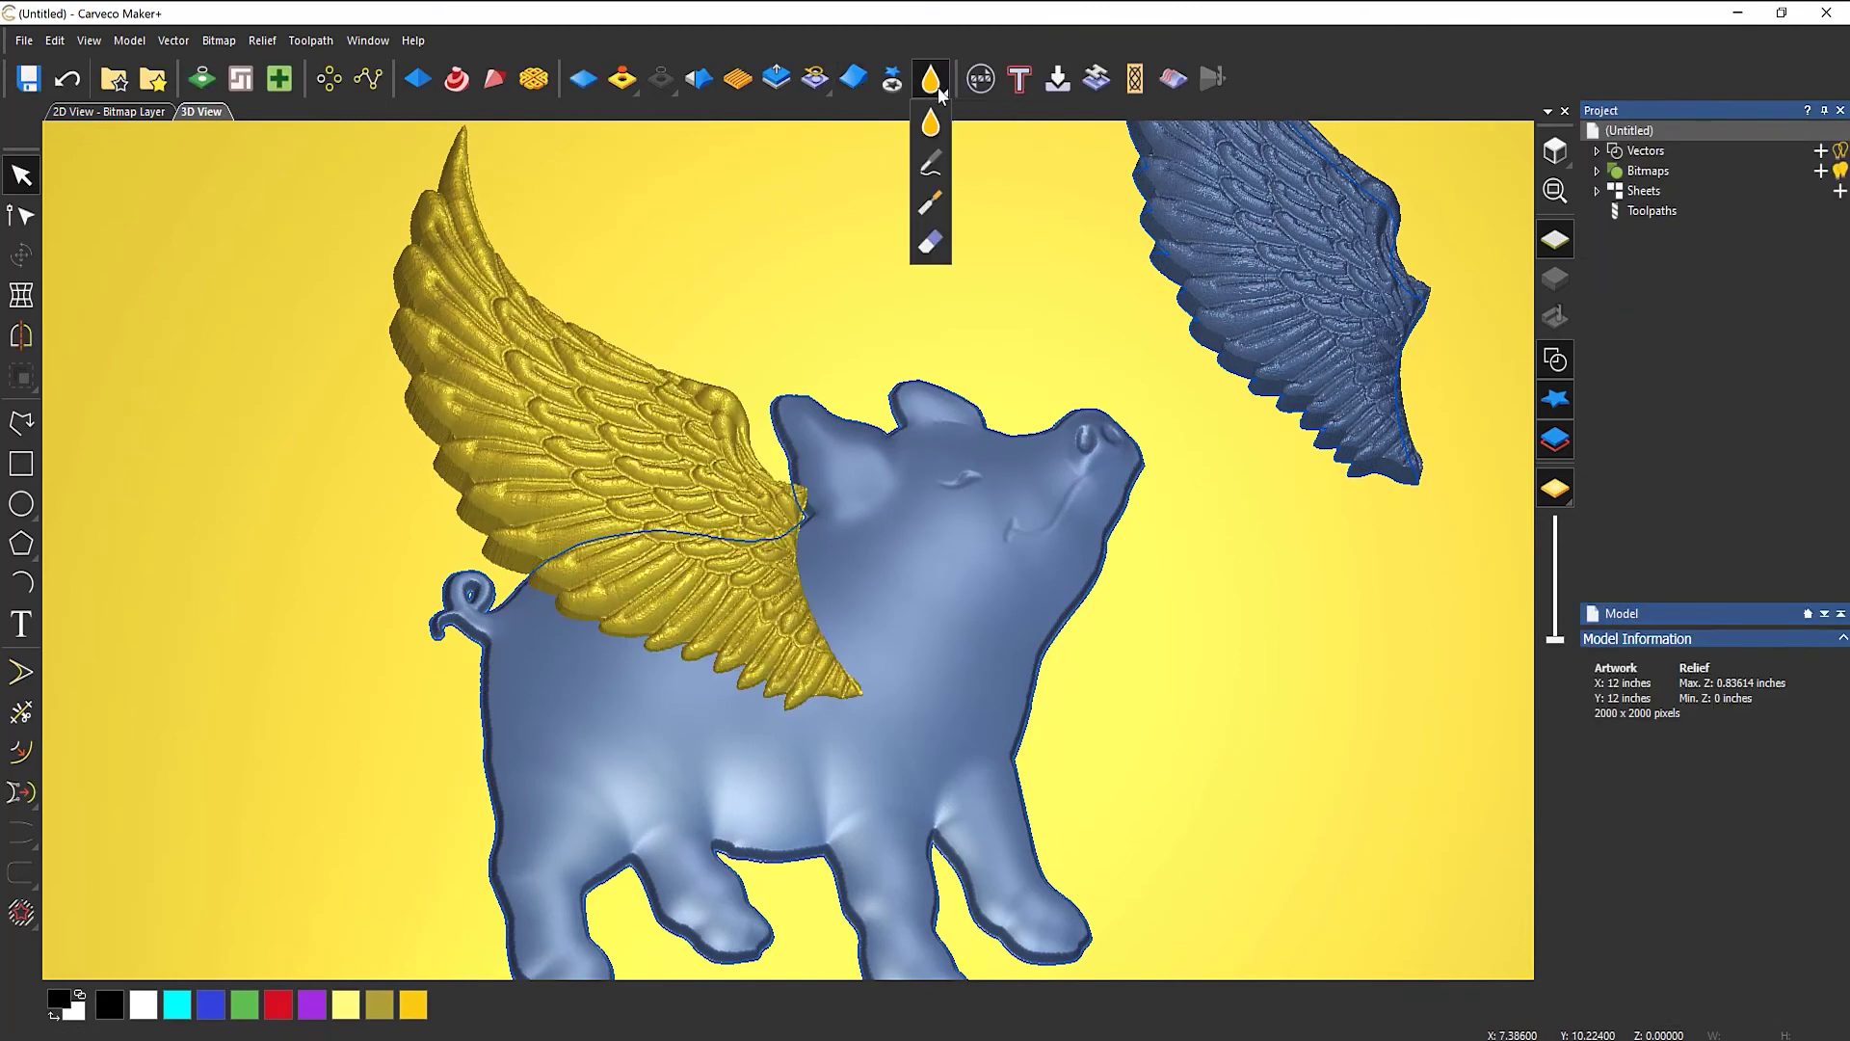
click(927, 244)
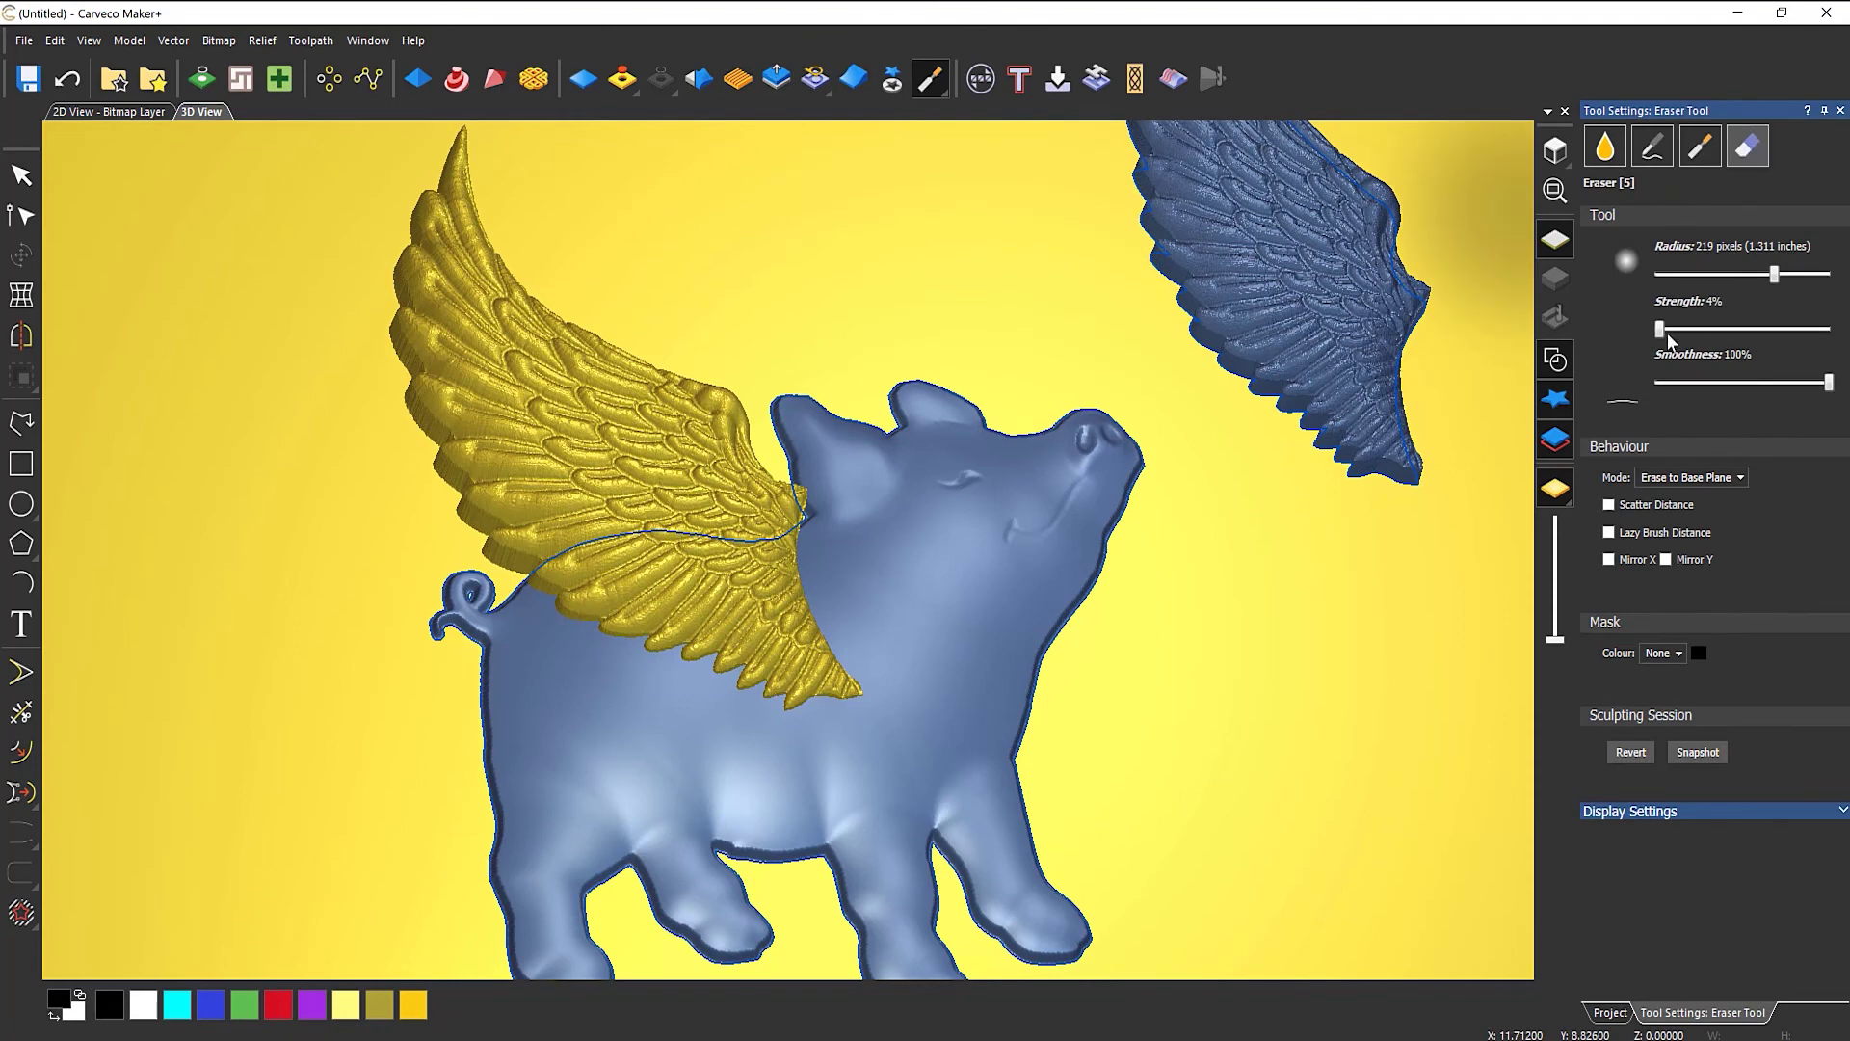
mouse_move(816, 705)
mouse_down()
mouse_move(781, 636)
mouse_move(833, 679)
mouse_move(782, 644)
mouse_move(826, 664)
mouse_move(801, 661)
mouse_move(799, 628)
mouse_move(739, 636)
mouse_move(682, 678)
mouse_move(826, 665)
mouse_move(879, 467)
mouse_move(850, 483)
mouse_move(845, 458)
mouse_up()
middle_drag(742, 825, 1084, 618)
mouse_move(713, 545)
mouse_down()
mouse_move(592, 511)
mouse_move(318, 486)
mouse_move(521, 525)
mouse_move(279, 451)
mouse_move(366, 491)
mouse_move(674, 540)
mouse_move(617, 538)
mouse_move(559, 573)
mouse_move(547, 607)
mouse_move(363, 553)
mouse_move(289, 494)
mouse_move(285, 461)
mouse_move(289, 487)
mouse_move(607, 520)
mouse_move(632, 504)
mouse_move(567, 609)
mouse_move(762, 593)
mouse_up()
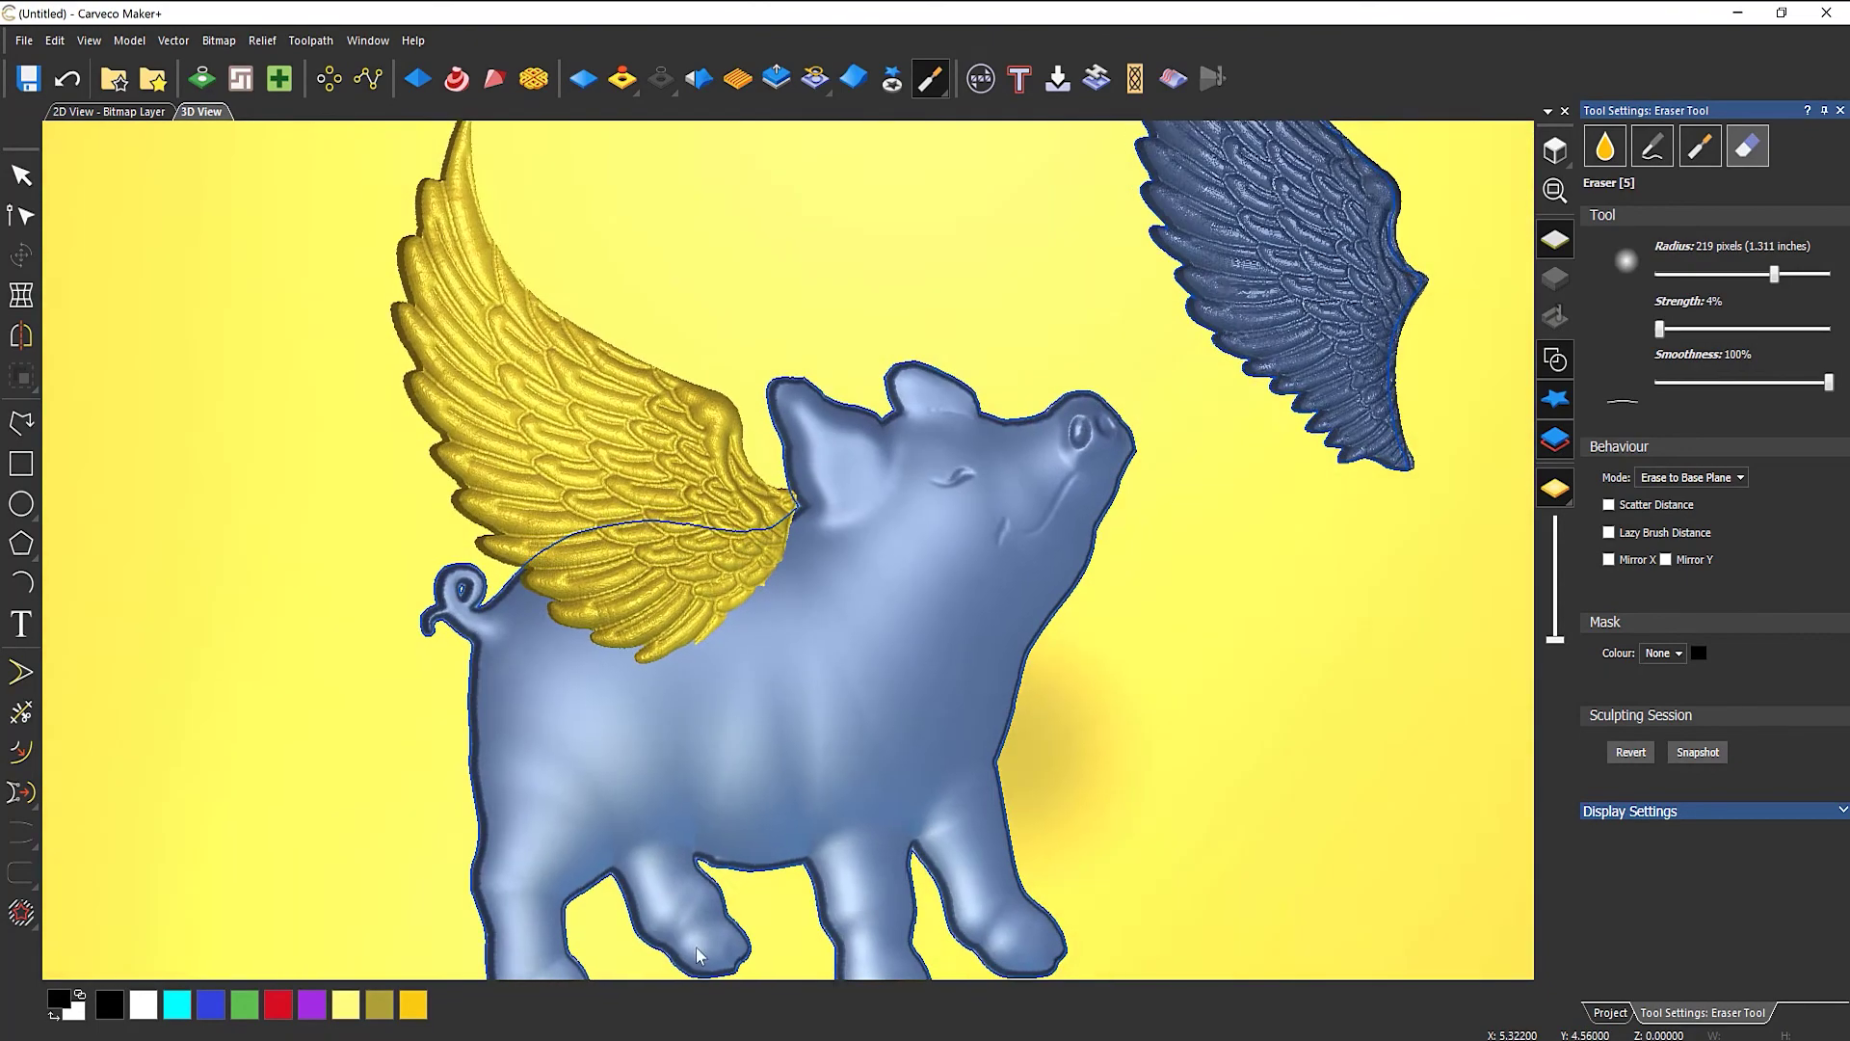
middle_drag(699, 954, 732, 867)
scroll(732, 867, down, 5)
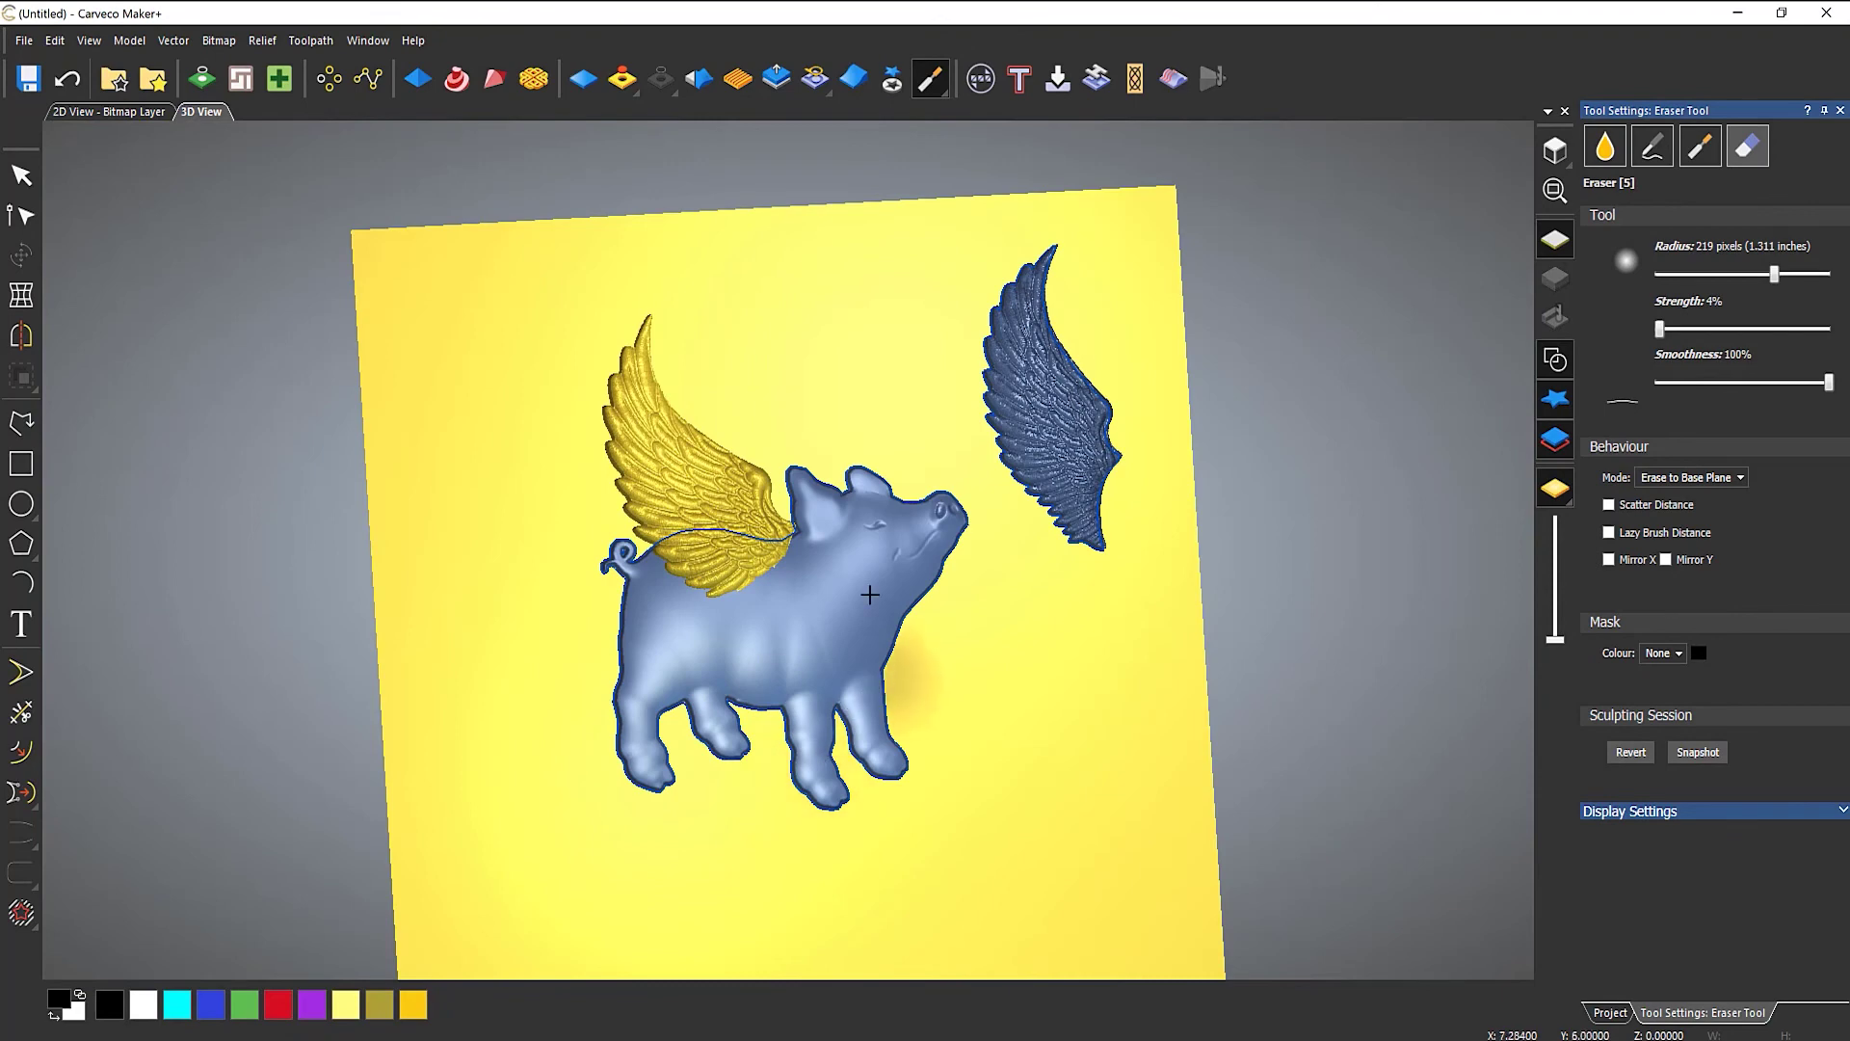
scroll(795, 533, up, 5)
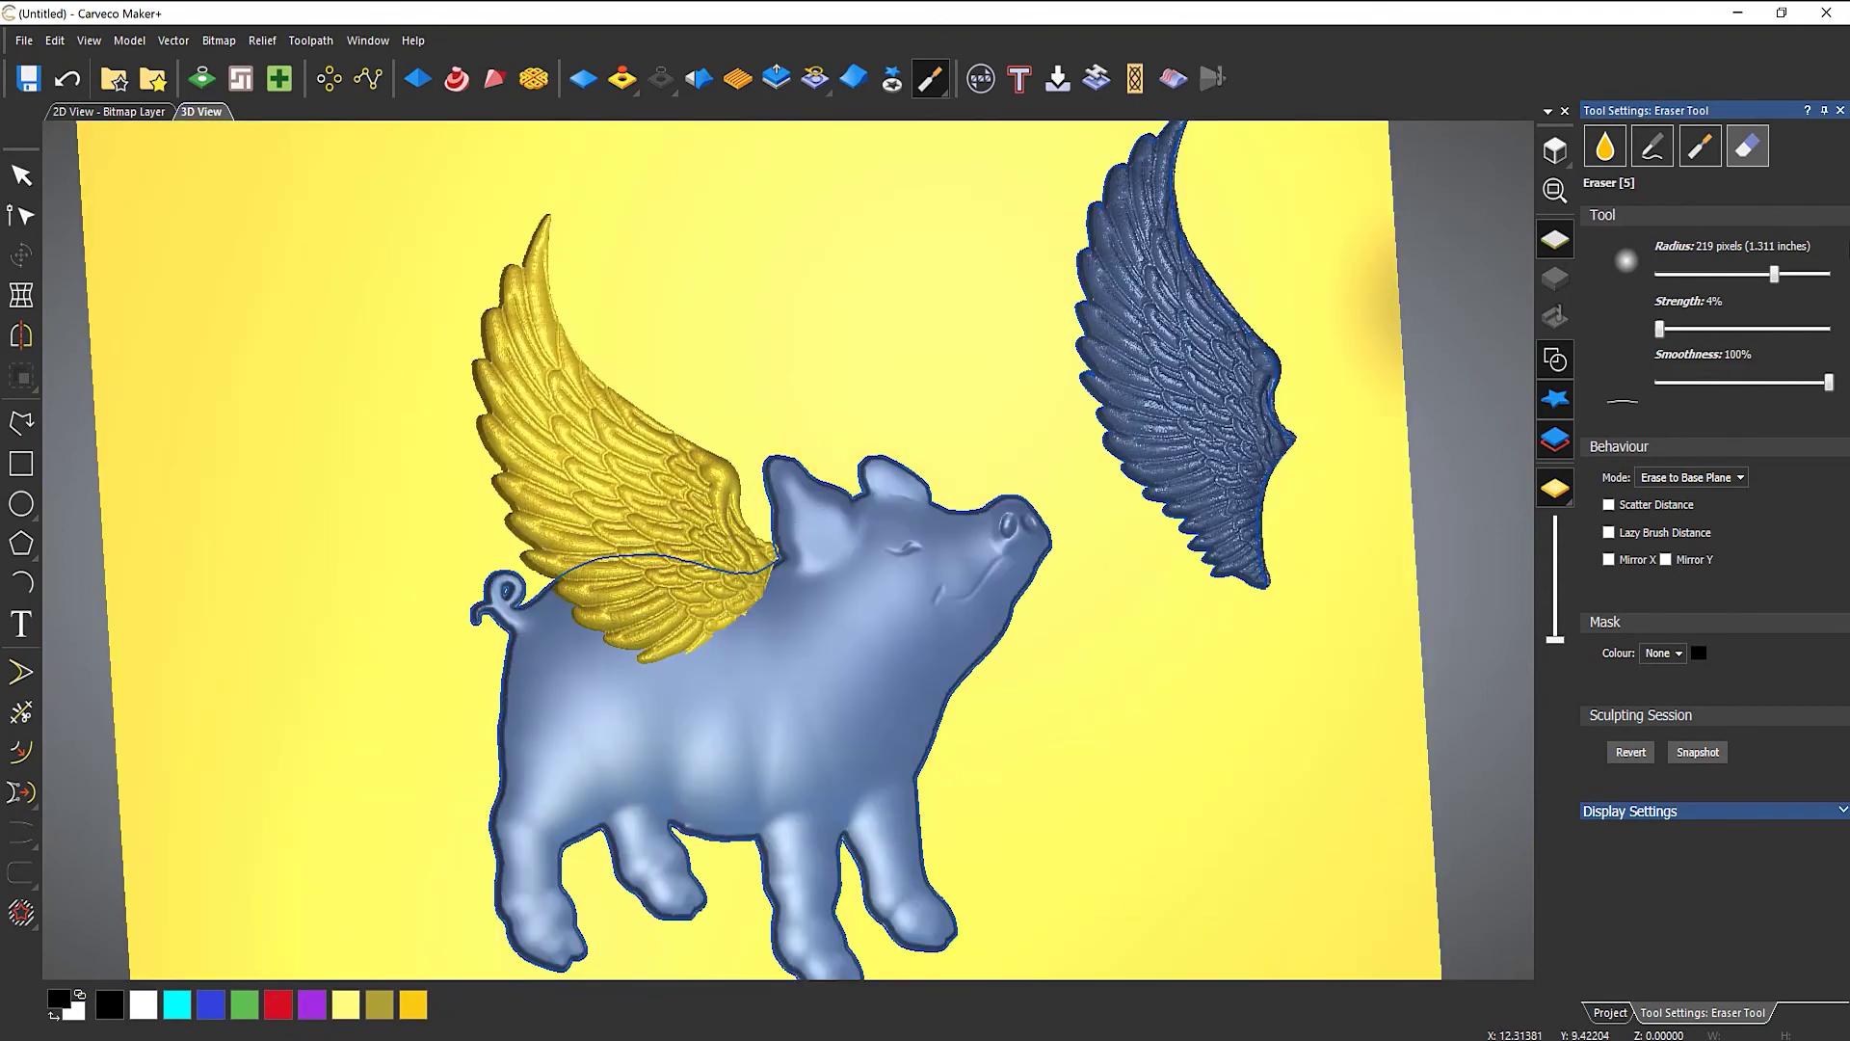
click(1840, 111)
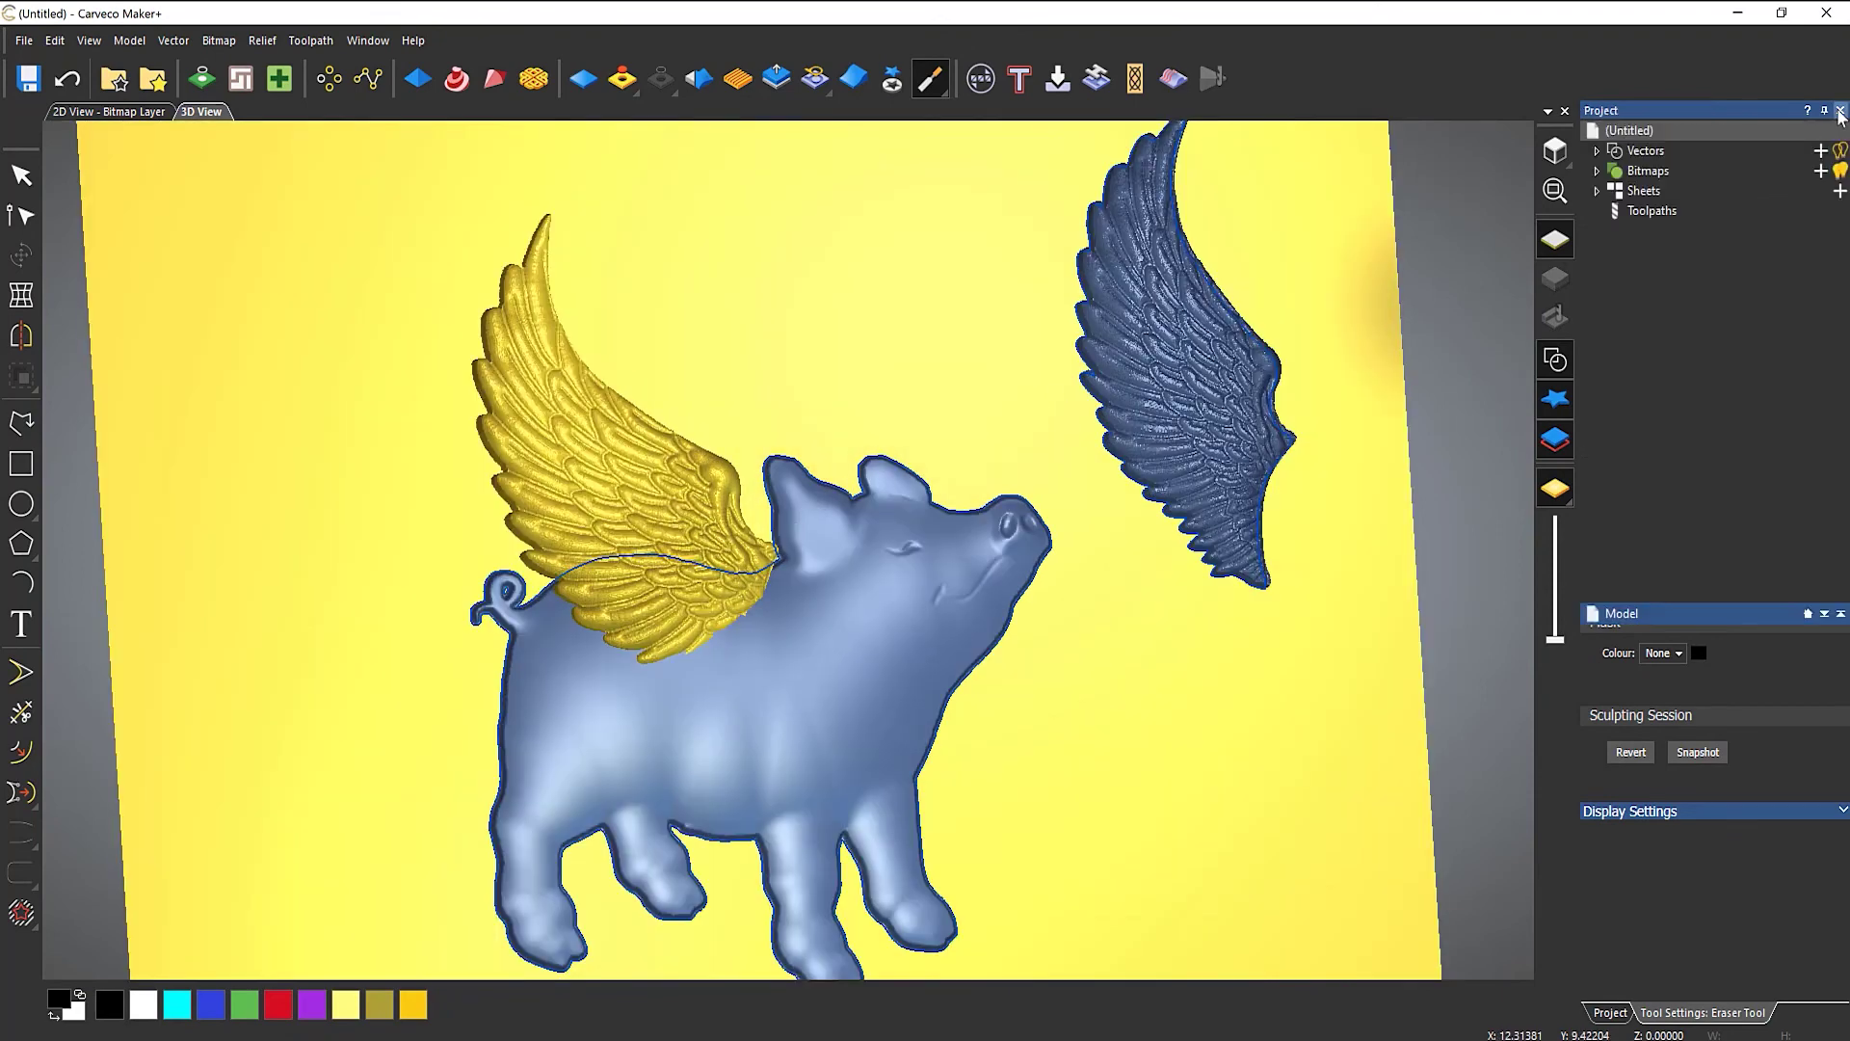
Move the smaller wing clipart onto the pig's back, between the pasted front wing and the pig's ear.
click(1207, 430)
drag(1264, 495, 771, 558)
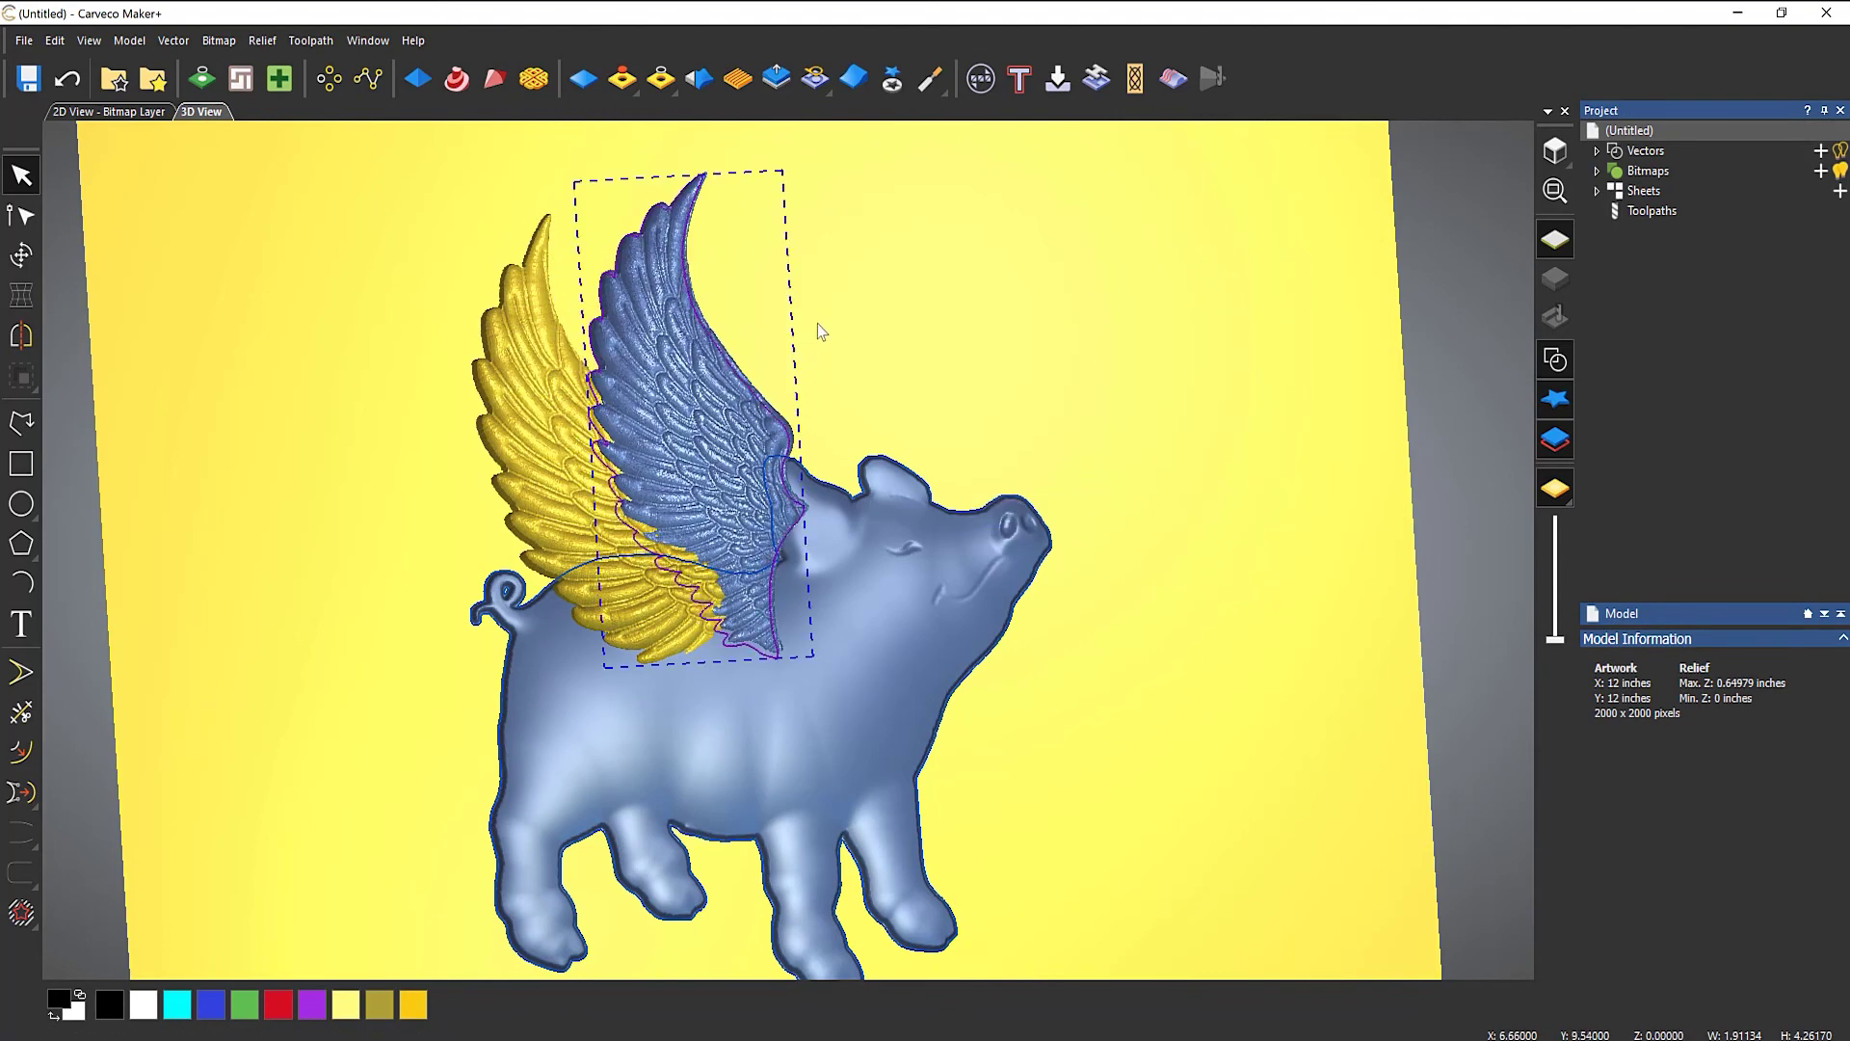
scroll(733, 424, down, 3)
scroll(754, 472, up, 4)
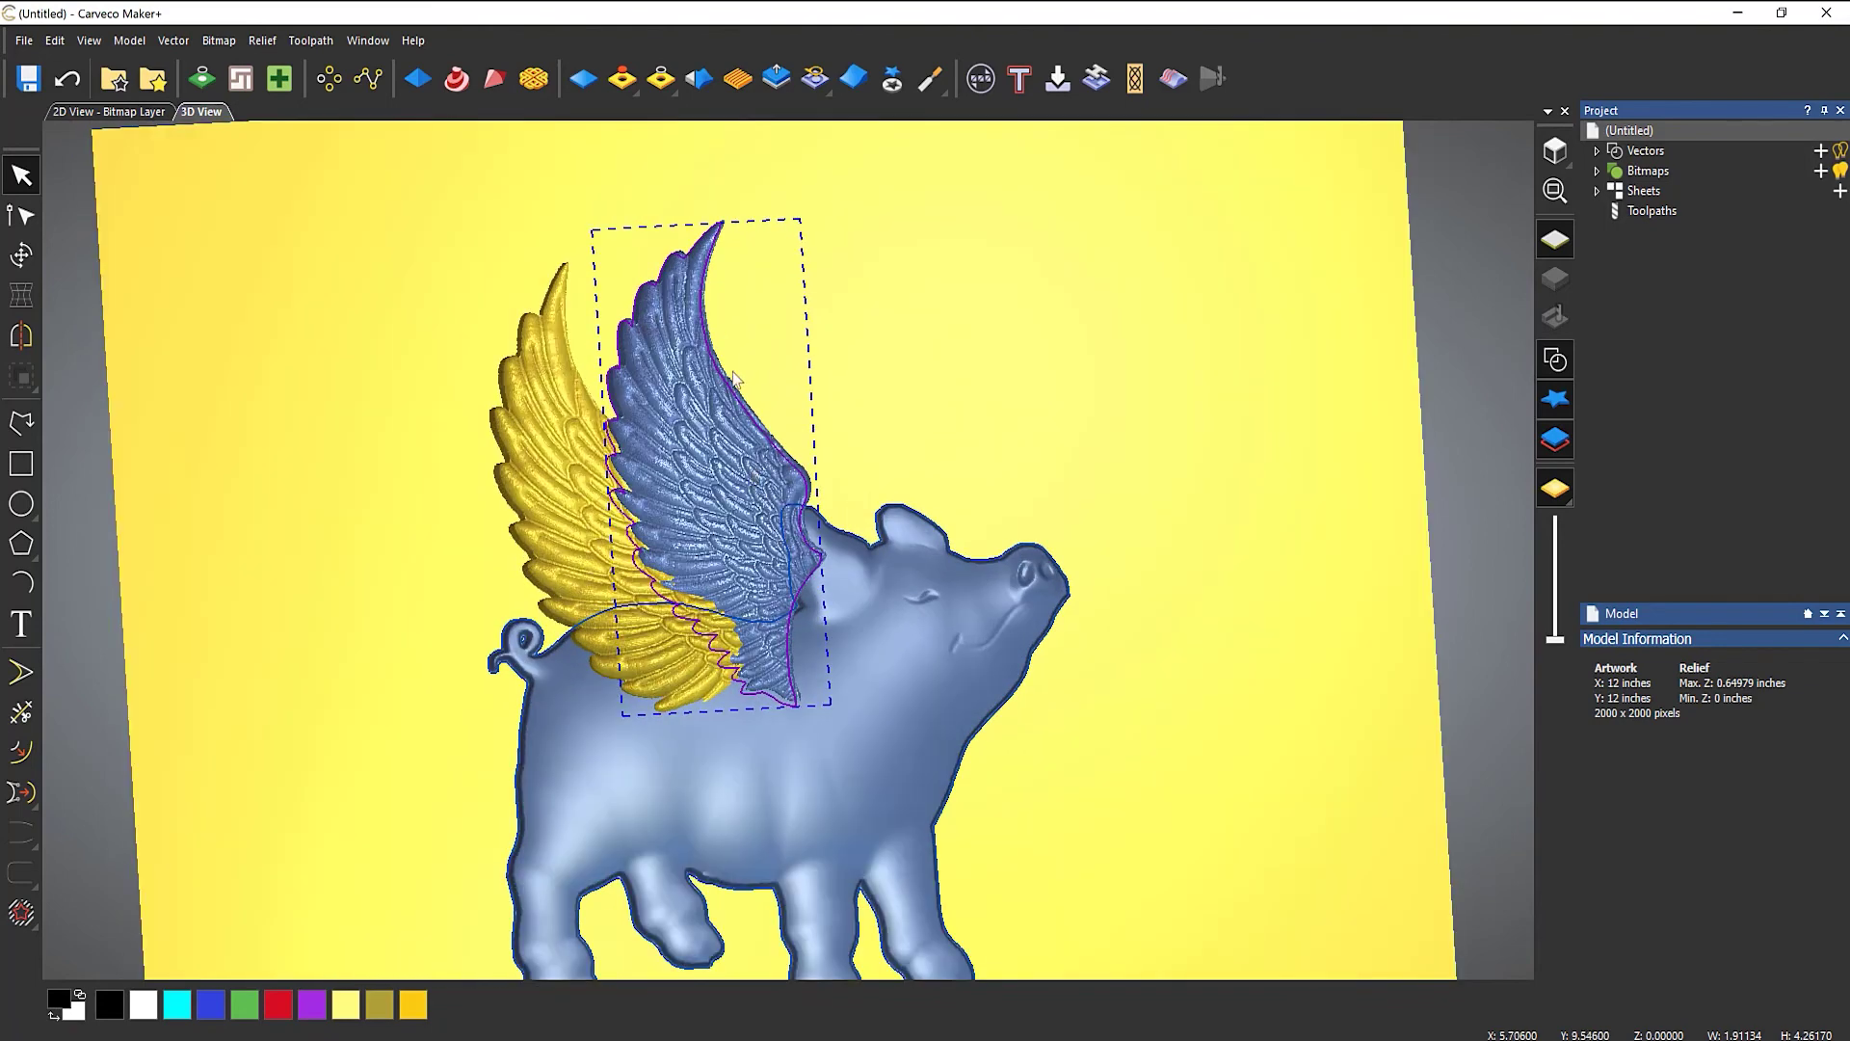
Scale the smaller wing clipart to about 1.55 by 3.45 inches, rotate it about -9.33 degrees and position it behind the front wing.
click(807, 231)
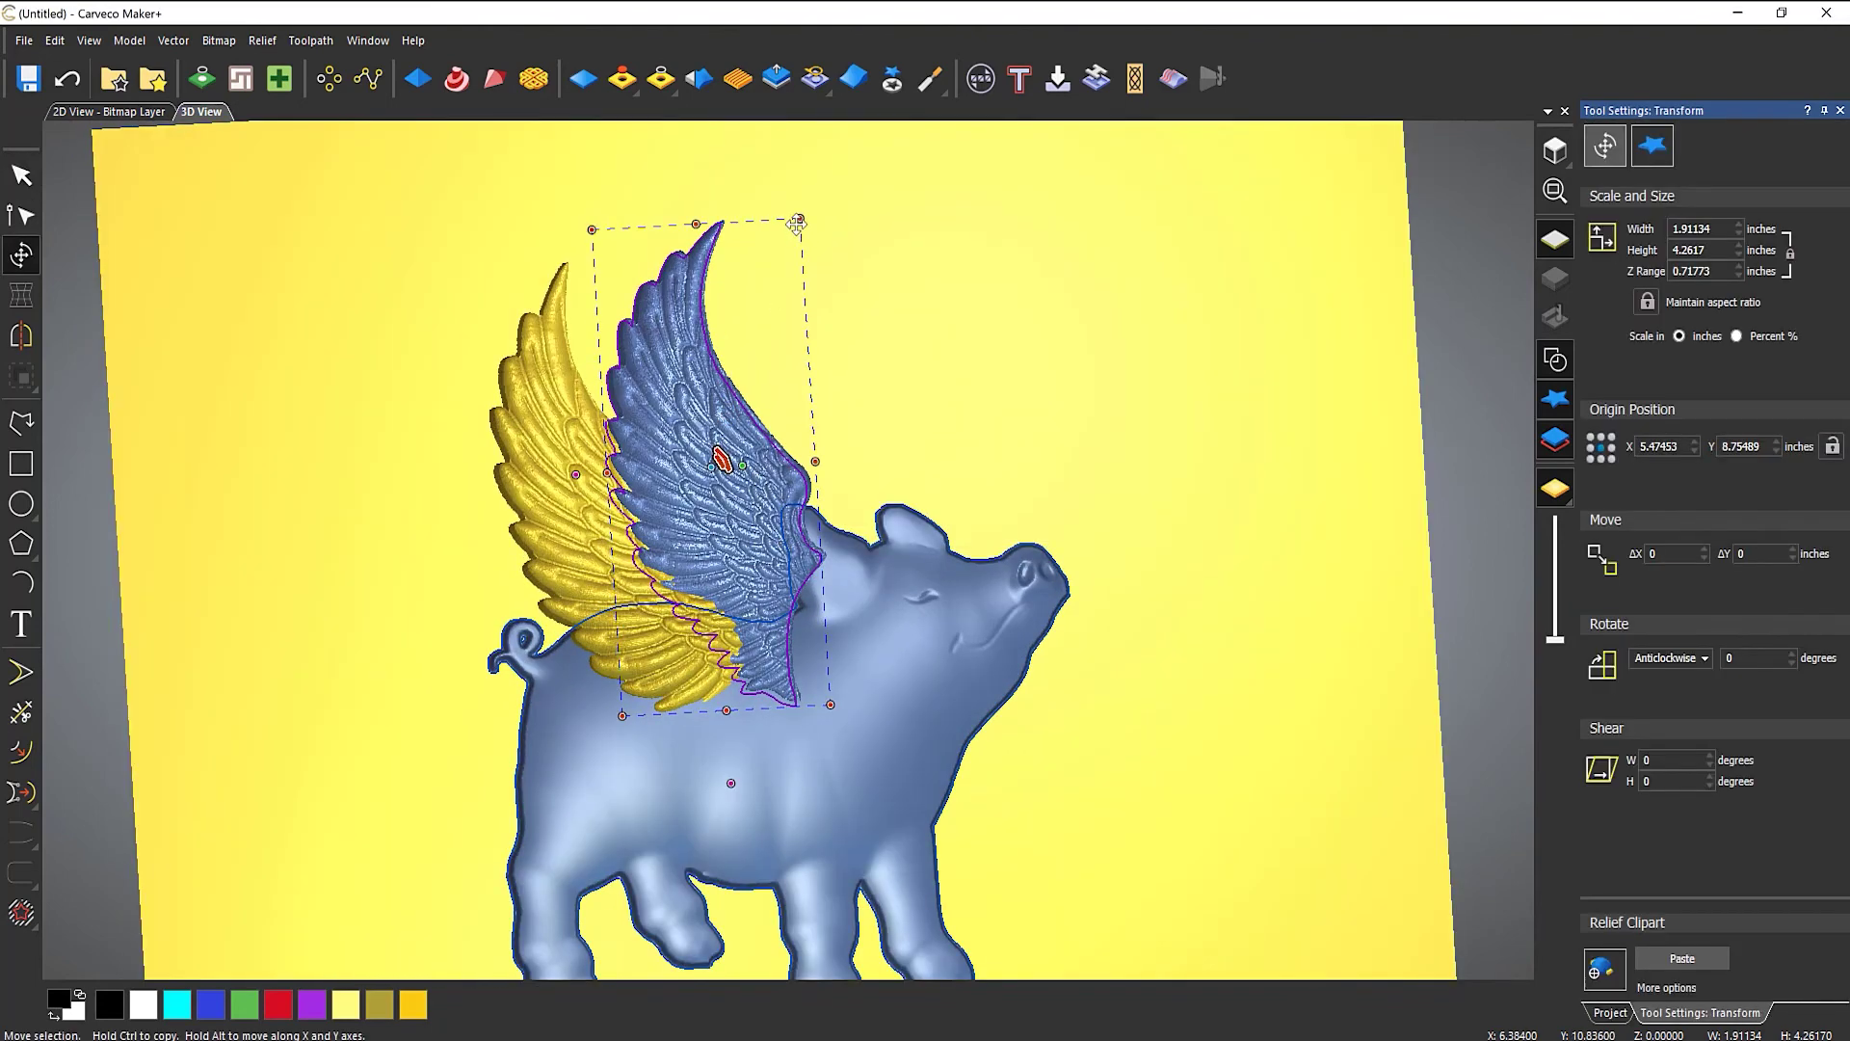
drag(799, 221, 728, 298)
drag(680, 437, 710, 415)
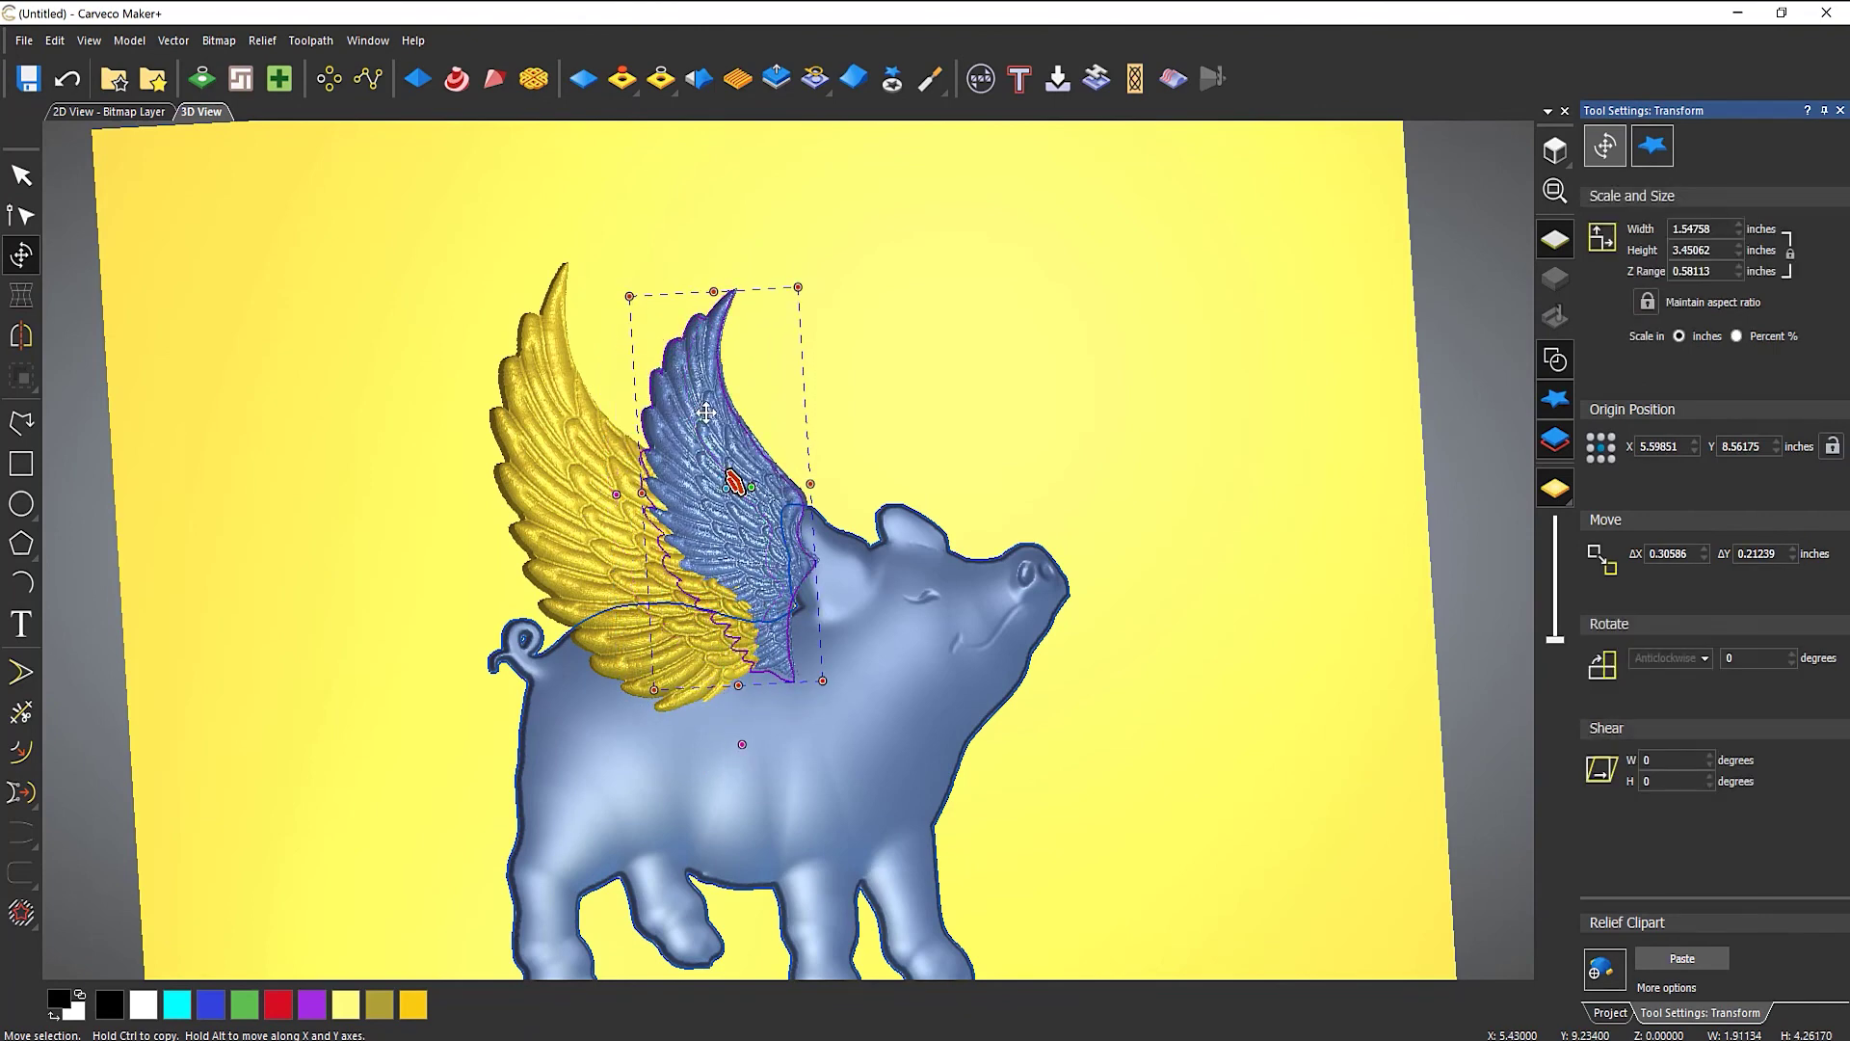
drag(1014, 463, 1023, 509)
drag(739, 522, 754, 533)
Lower the smaller wing's Z range to 0.195 inches and paste it into the relief behind the front wing.
mouse_move(894, 558)
middle_down()
mouse_move(990, 509)
mouse_move(966, 467)
mouse_move(917, 549)
middle_up()
scroll(778, 534, up, 2)
scroll(774, 541, up, 2)
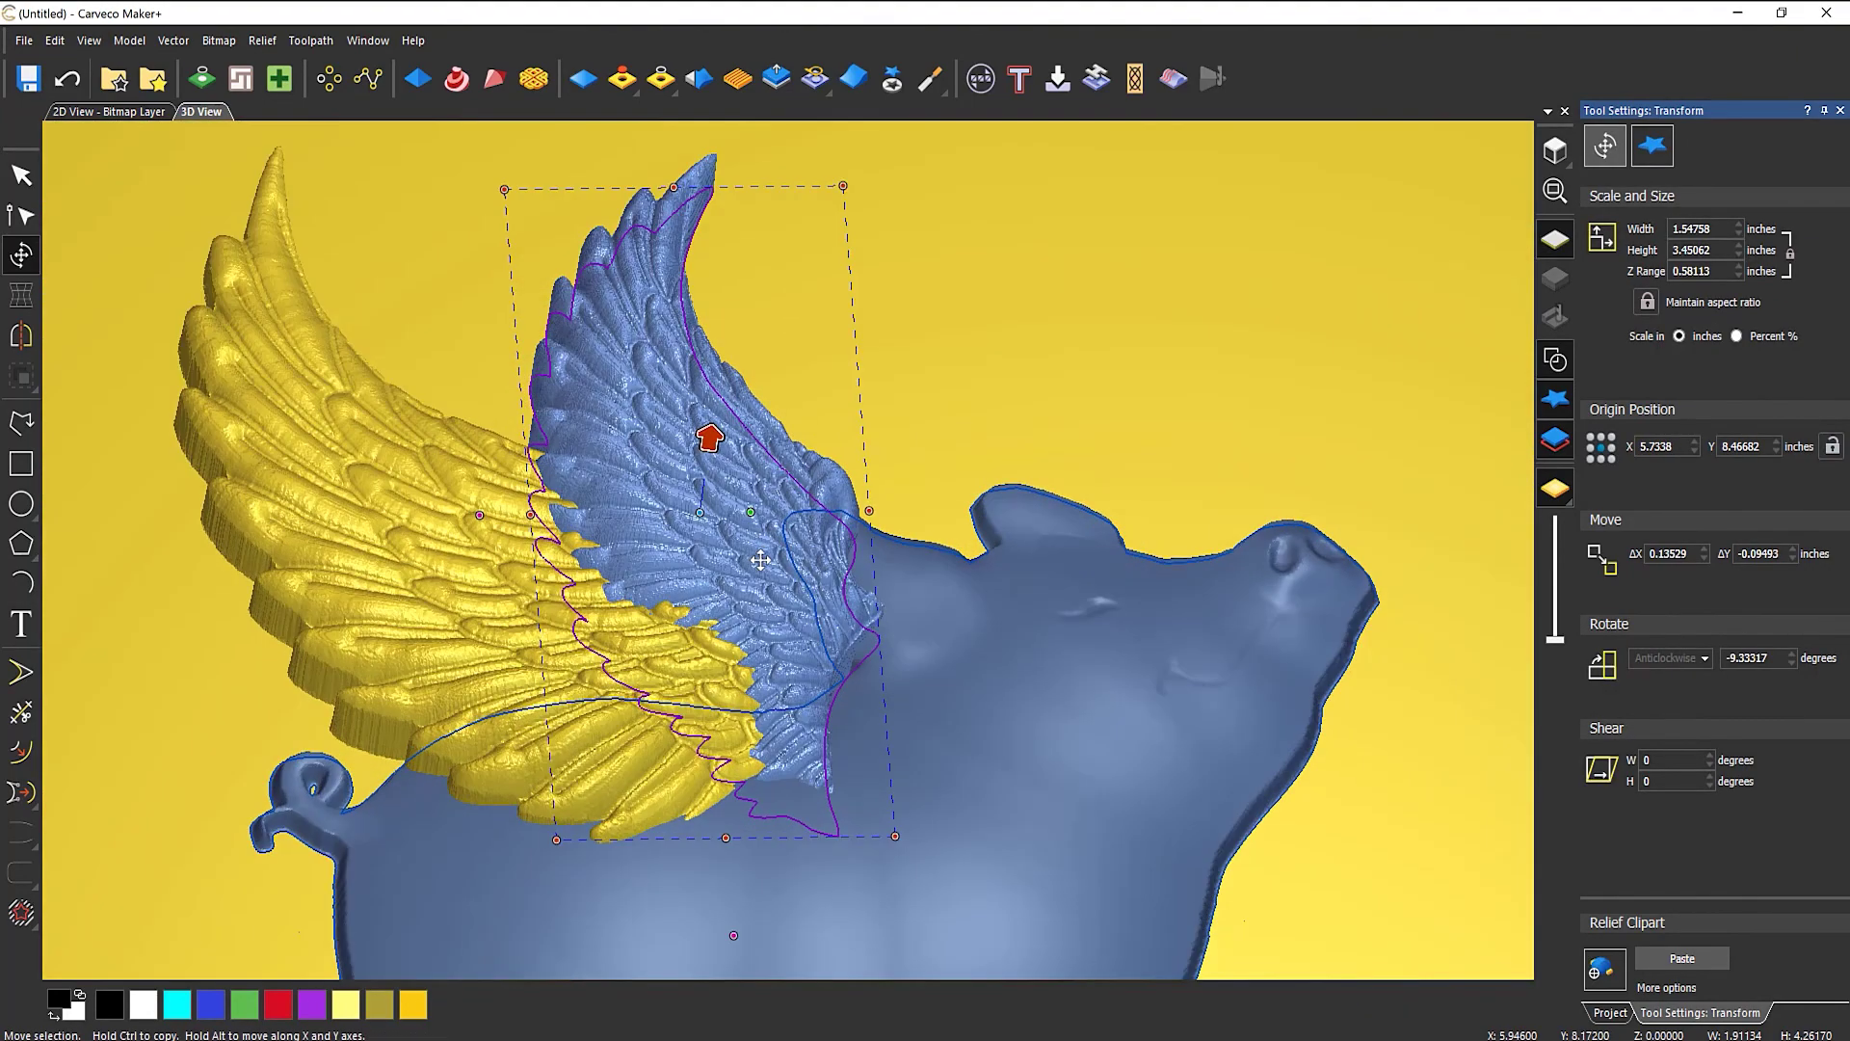
drag(710, 439, 702, 487)
key(0)
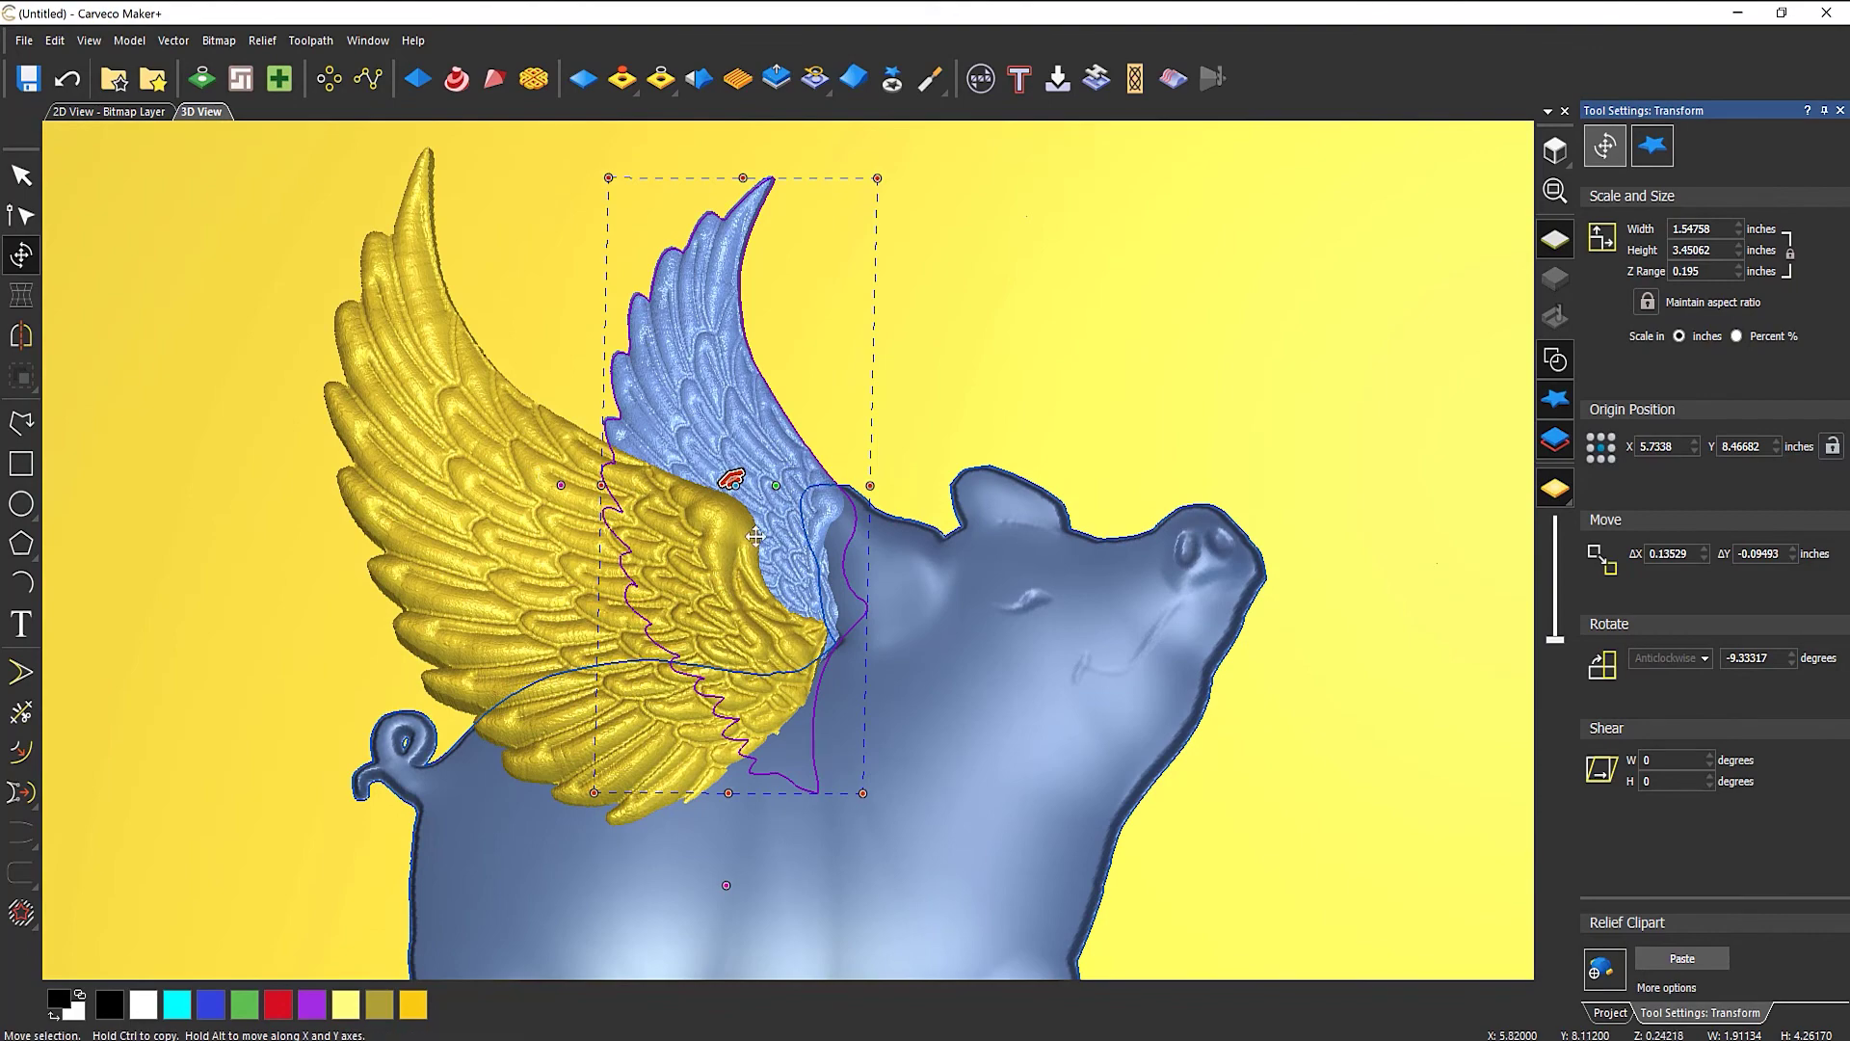
key(Escape)
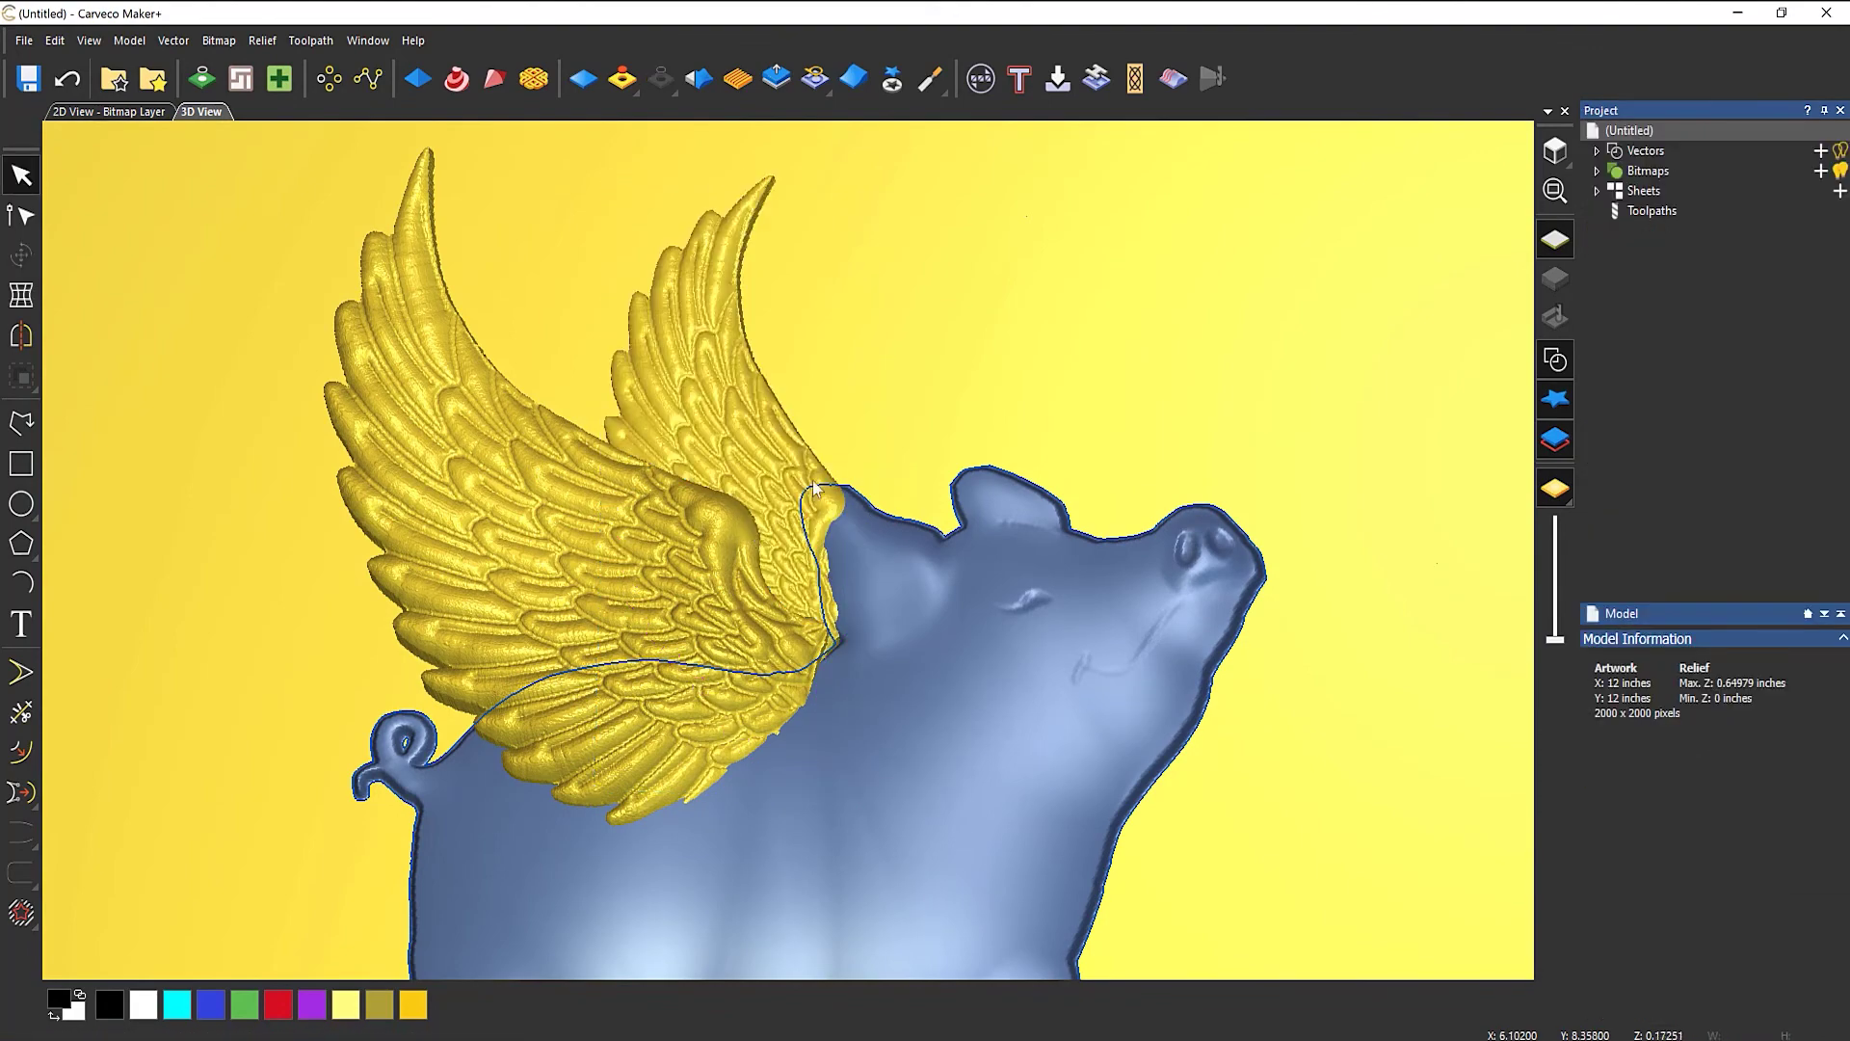
Erase the base of the smaller wing where it overlaps the pig's ear, using the 4% strength Eraser.
scroll(755, 537, up, 2)
scroll(718, 556, up, 1)
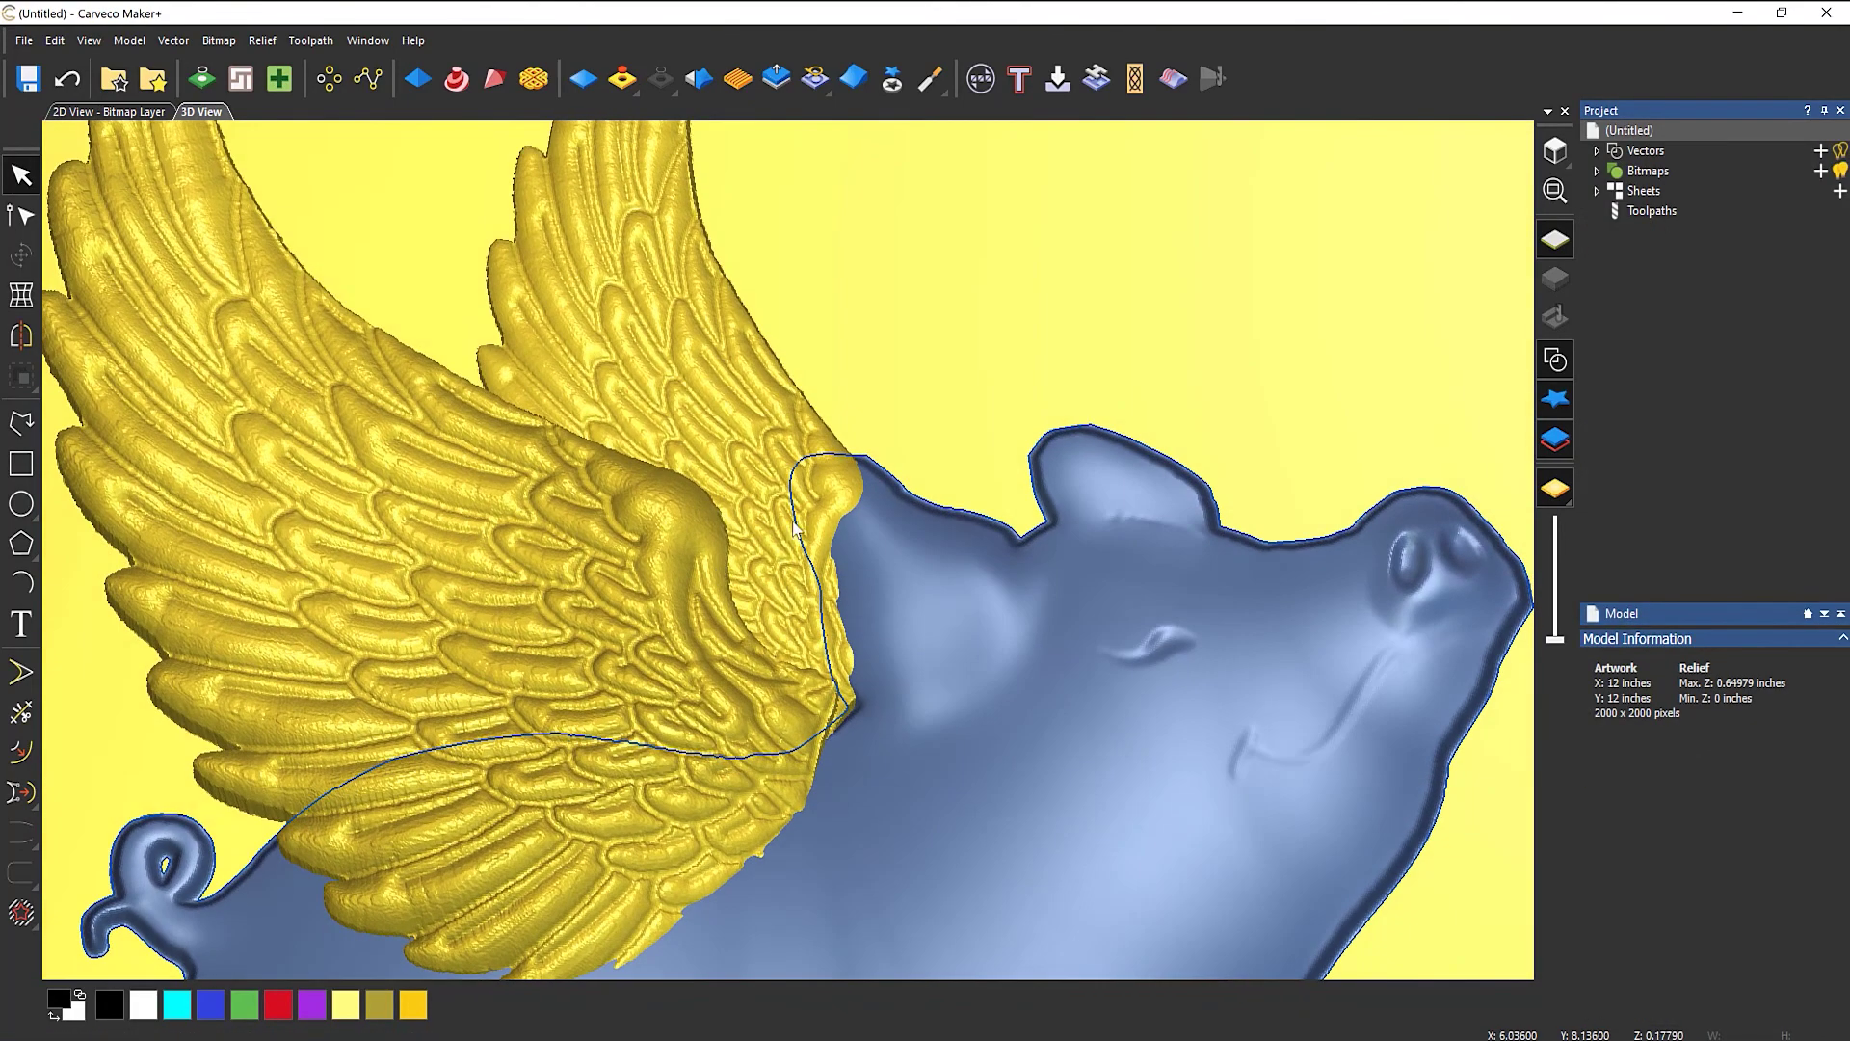
click(930, 78)
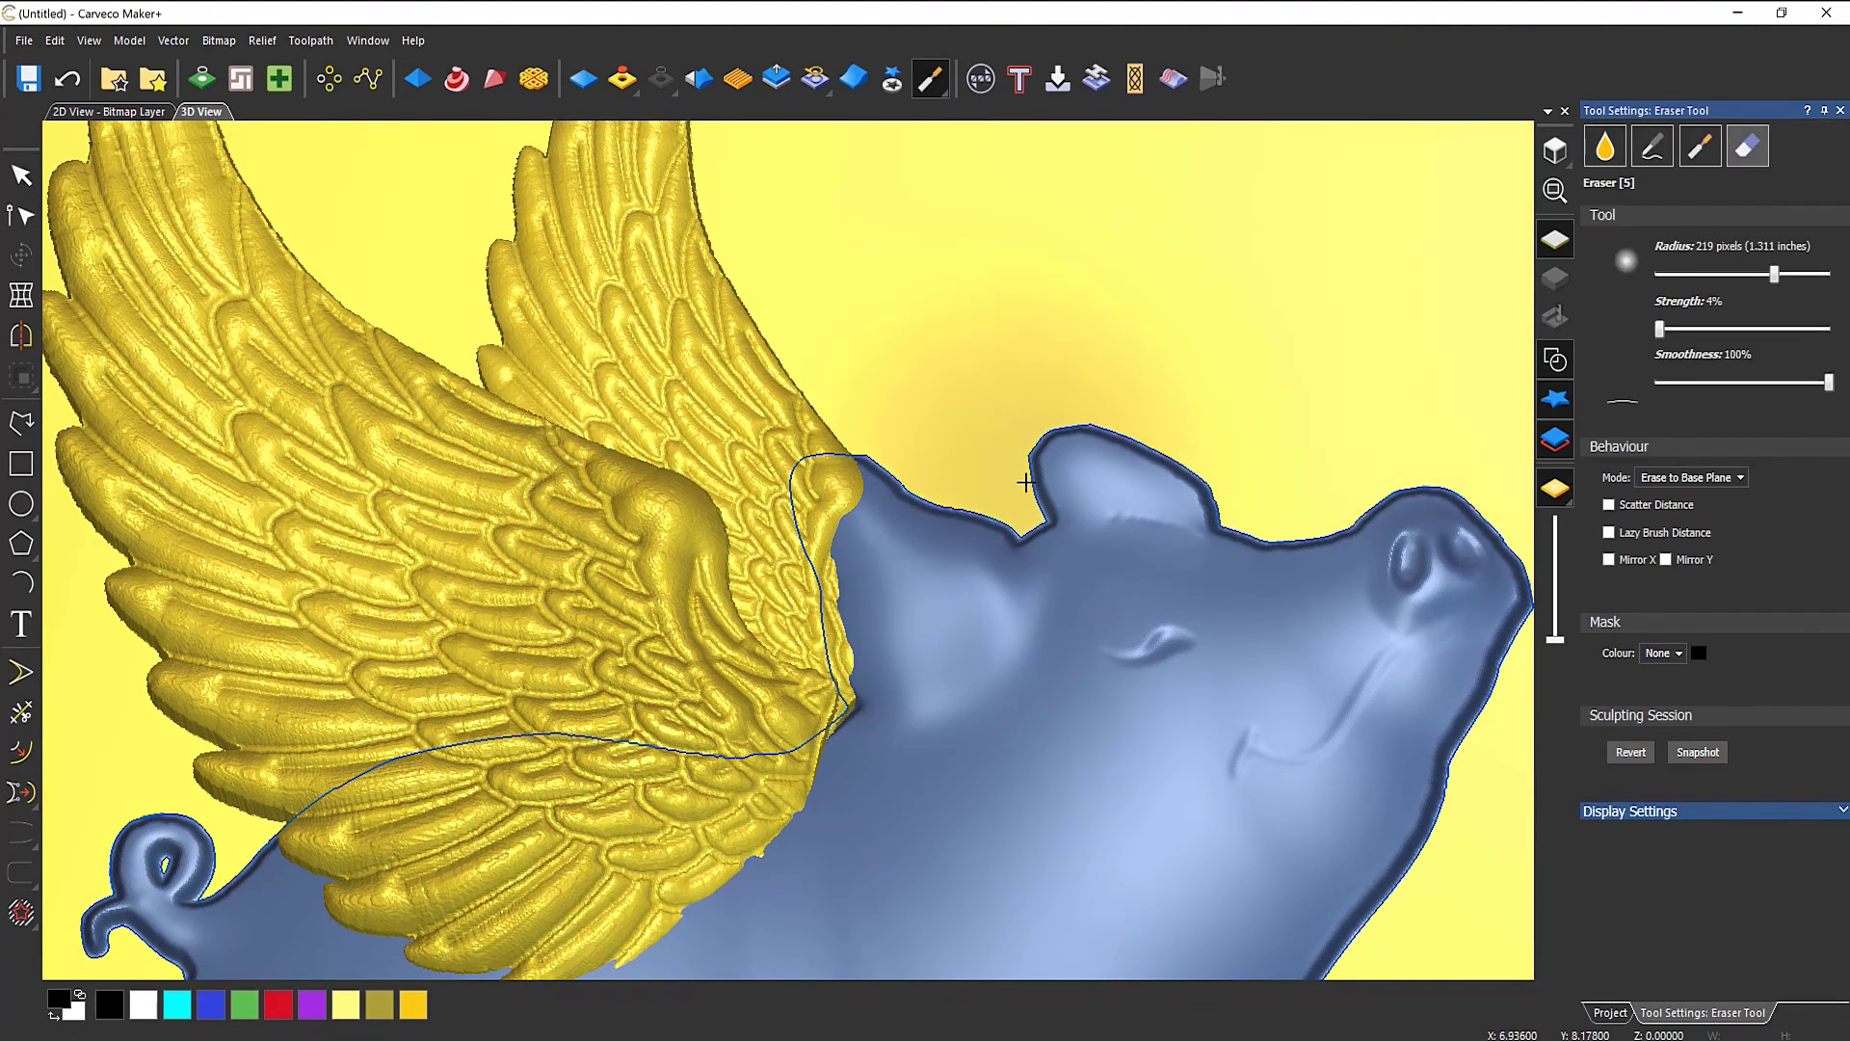
mouse_move(958, 508)
mouse_down()
mouse_move(887, 471)
mouse_move(945, 598)
mouse_move(894, 237)
mouse_move(718, 424)
mouse_move(400, 636)
mouse_move(575, 571)
mouse_up()
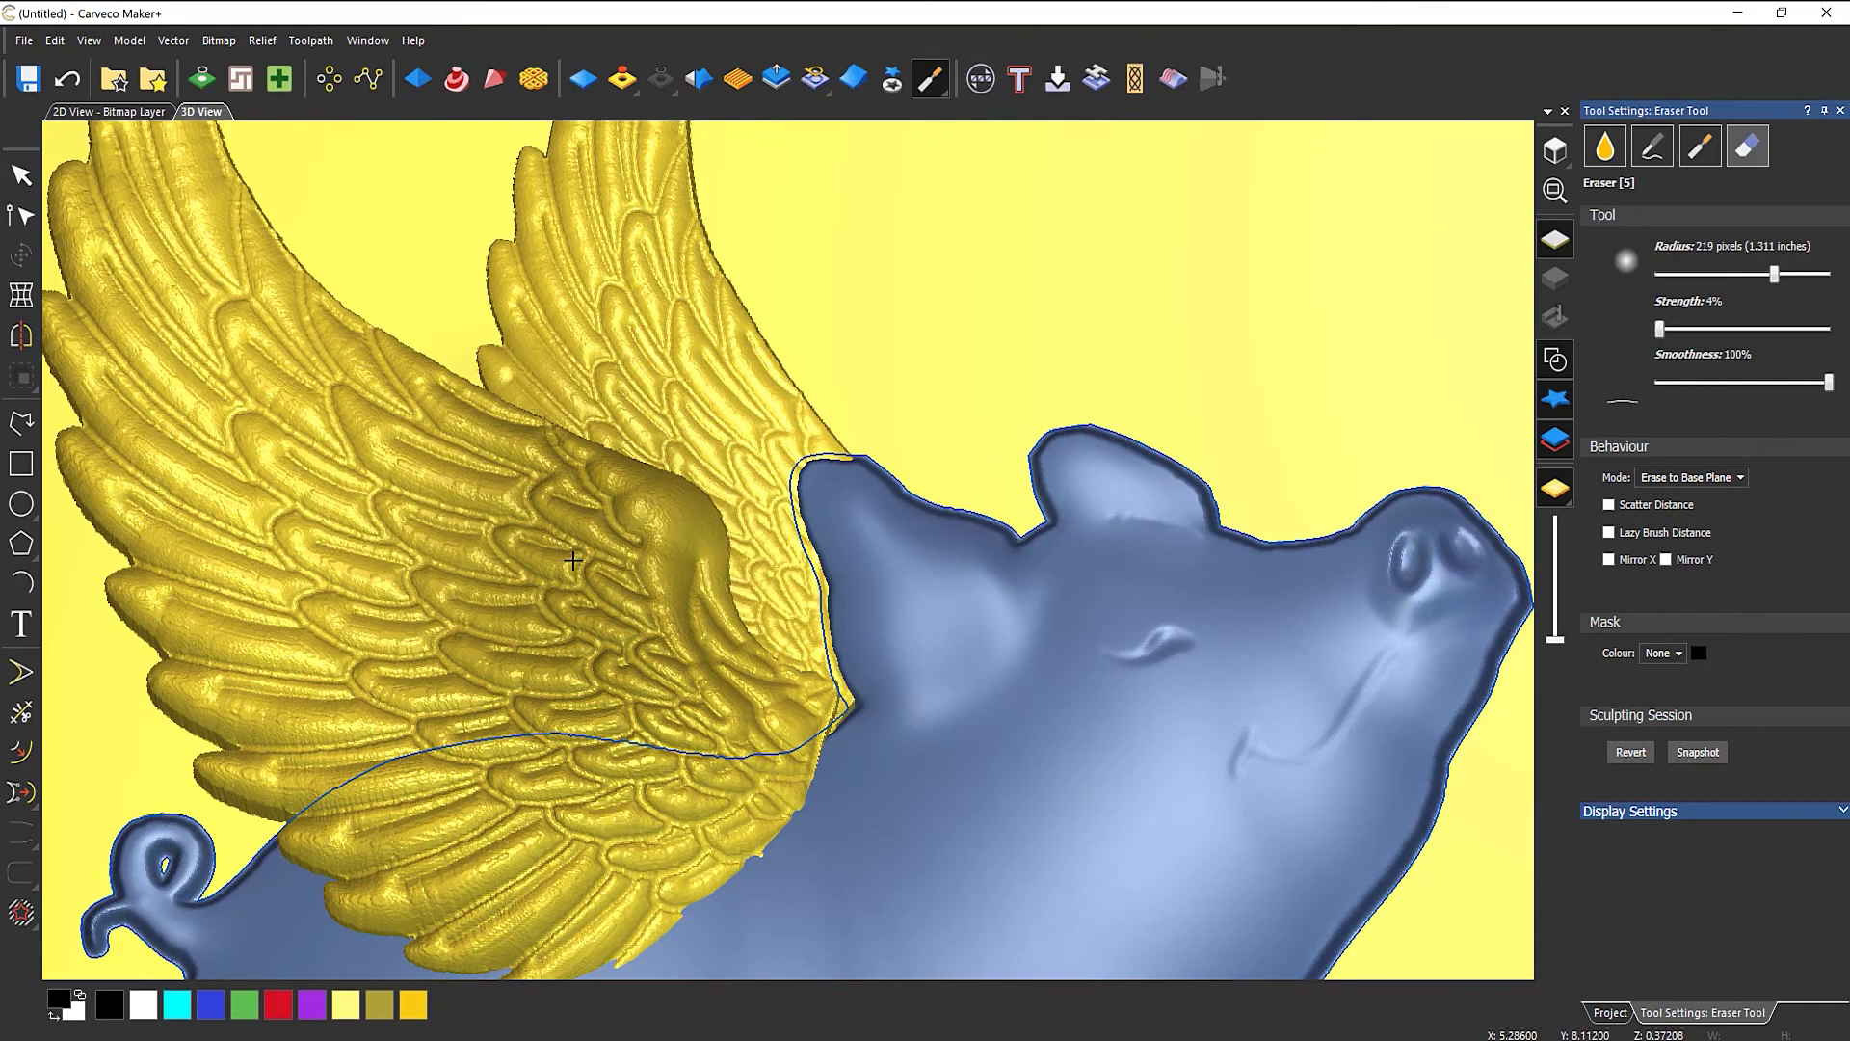
click(1840, 110)
Paste the pig clipart into the relief together with the two wings.
scroll(611, 449, down, 5)
drag(595, 505, 1002, 620)
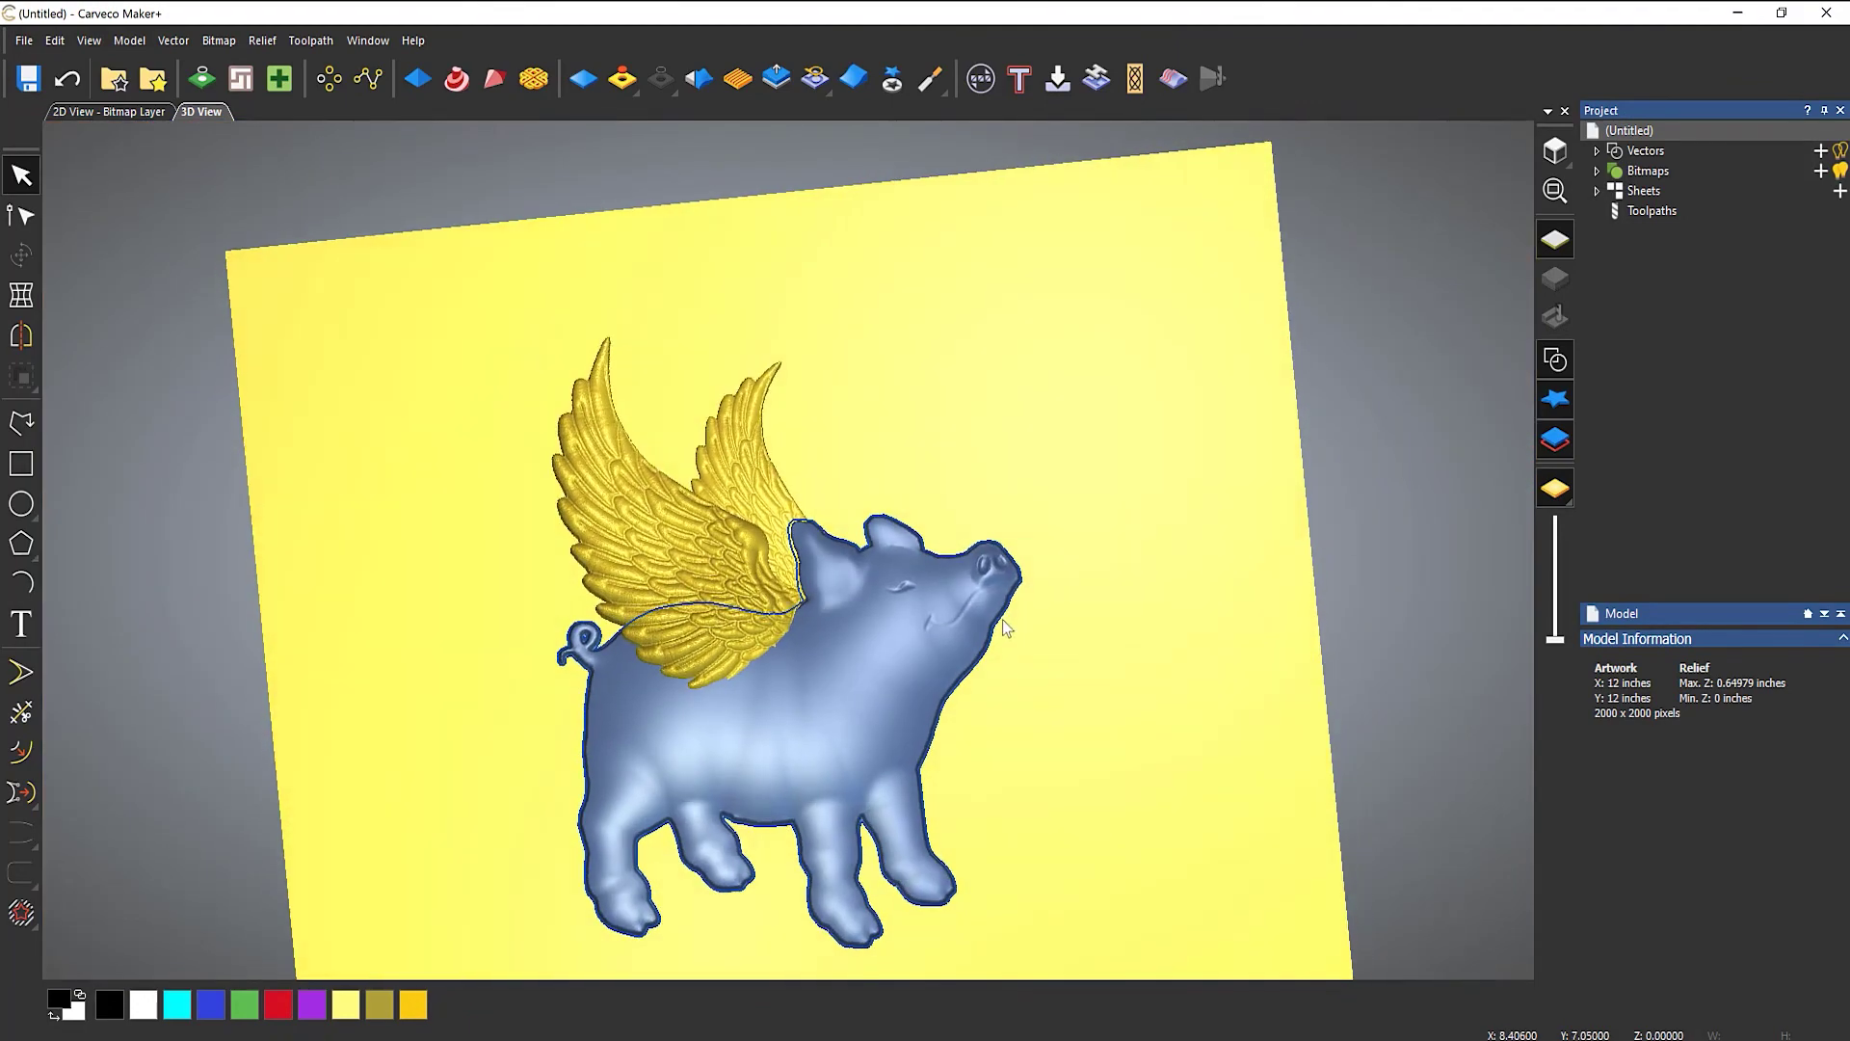
scroll(759, 834, up, 2)
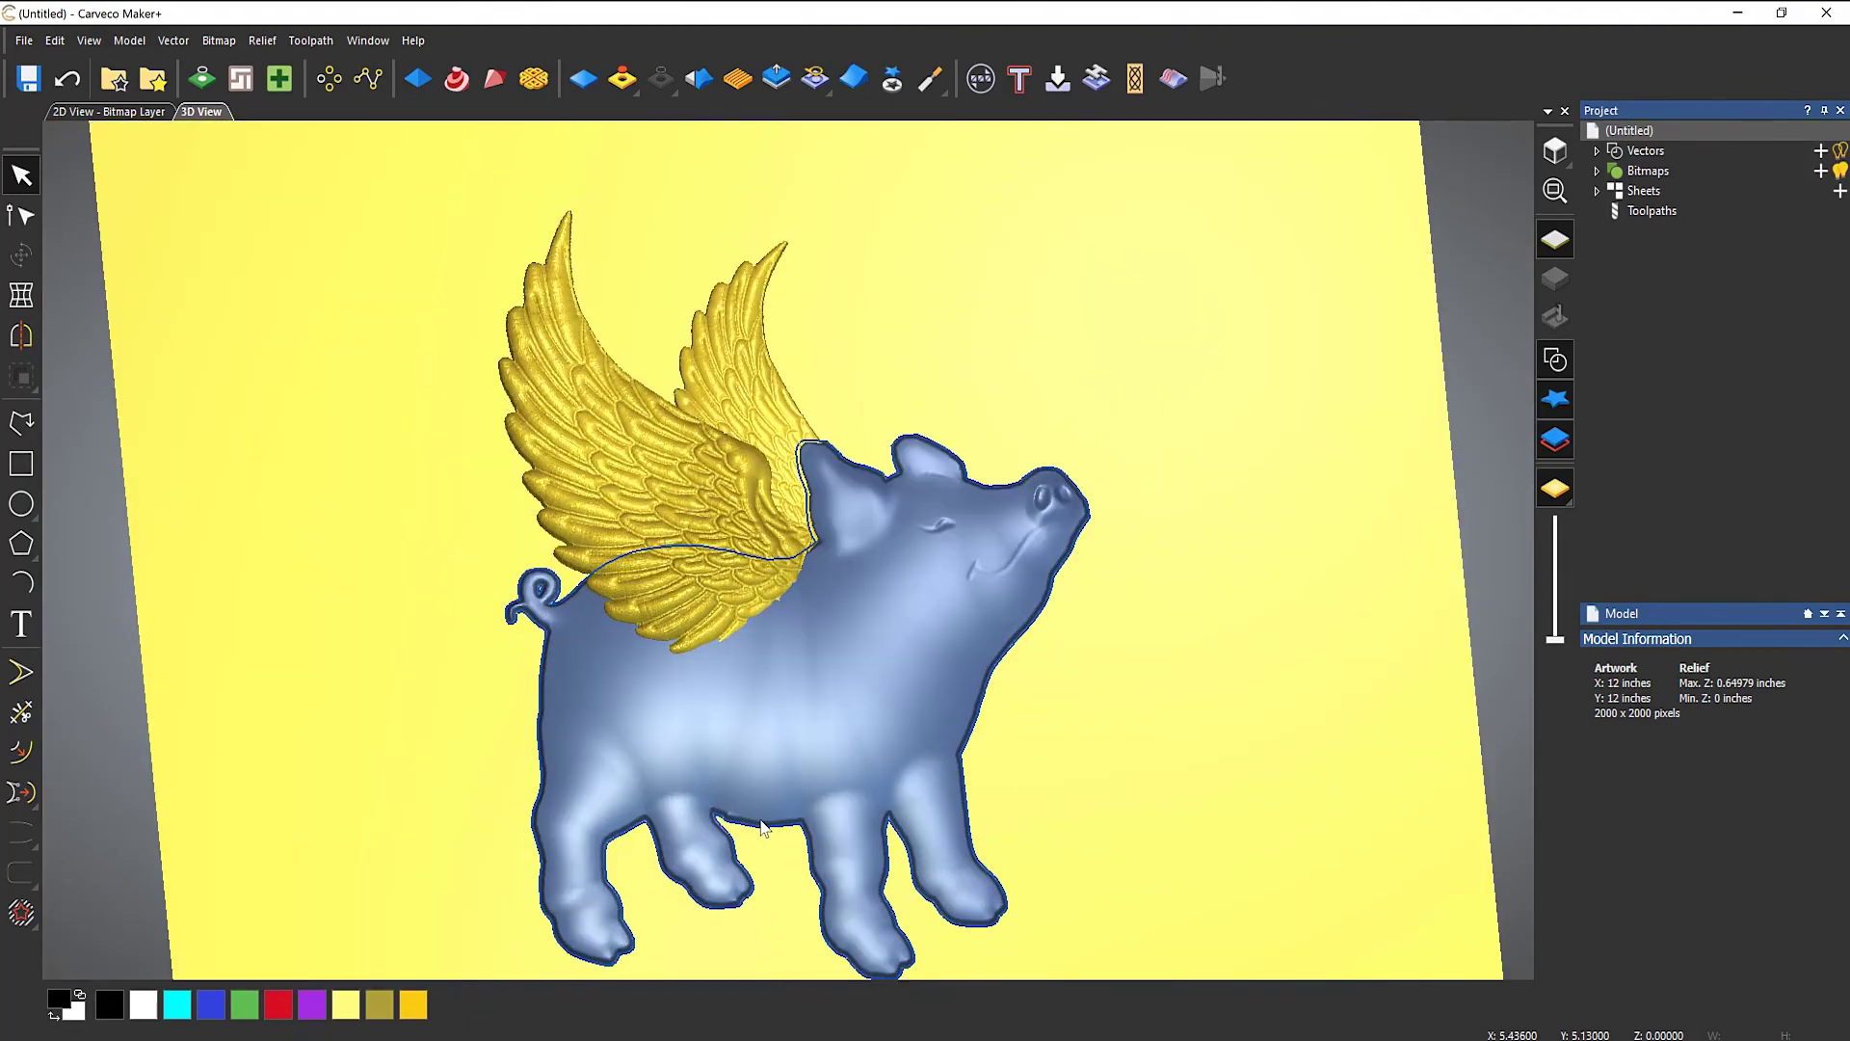
click(848, 742)
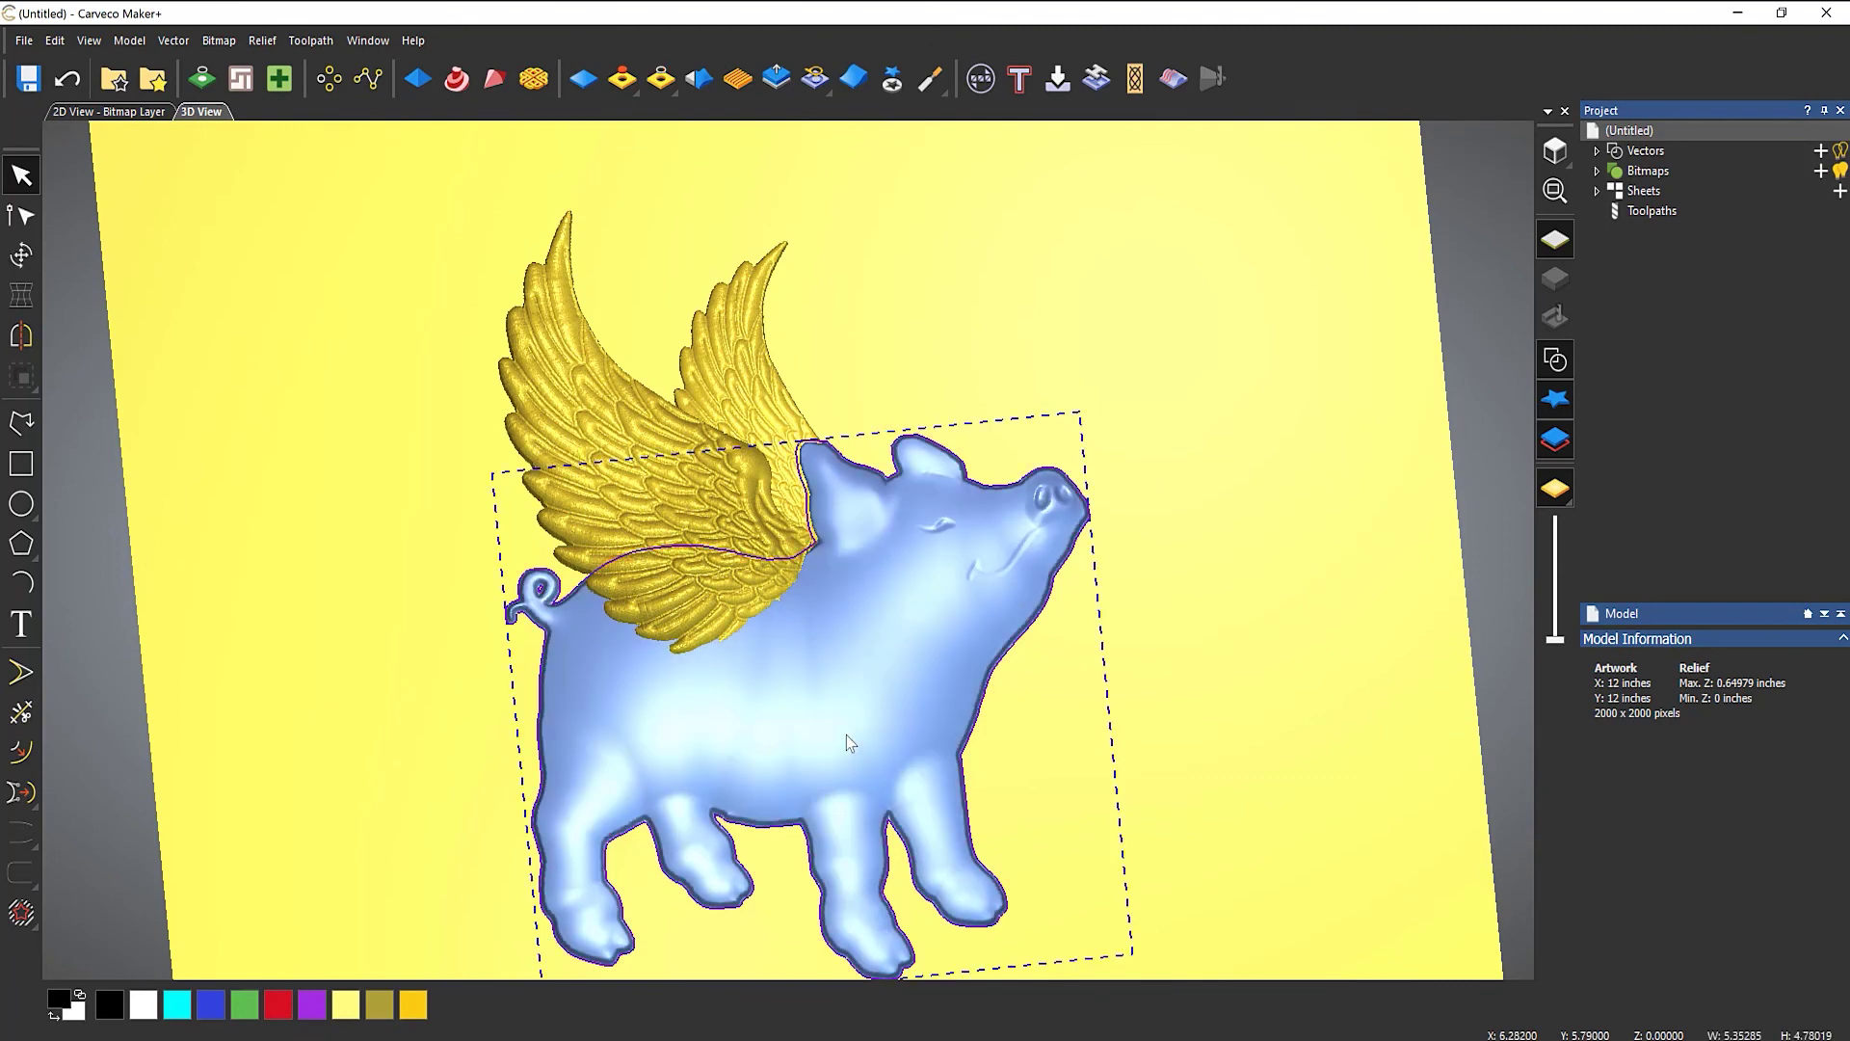
key(Escape)
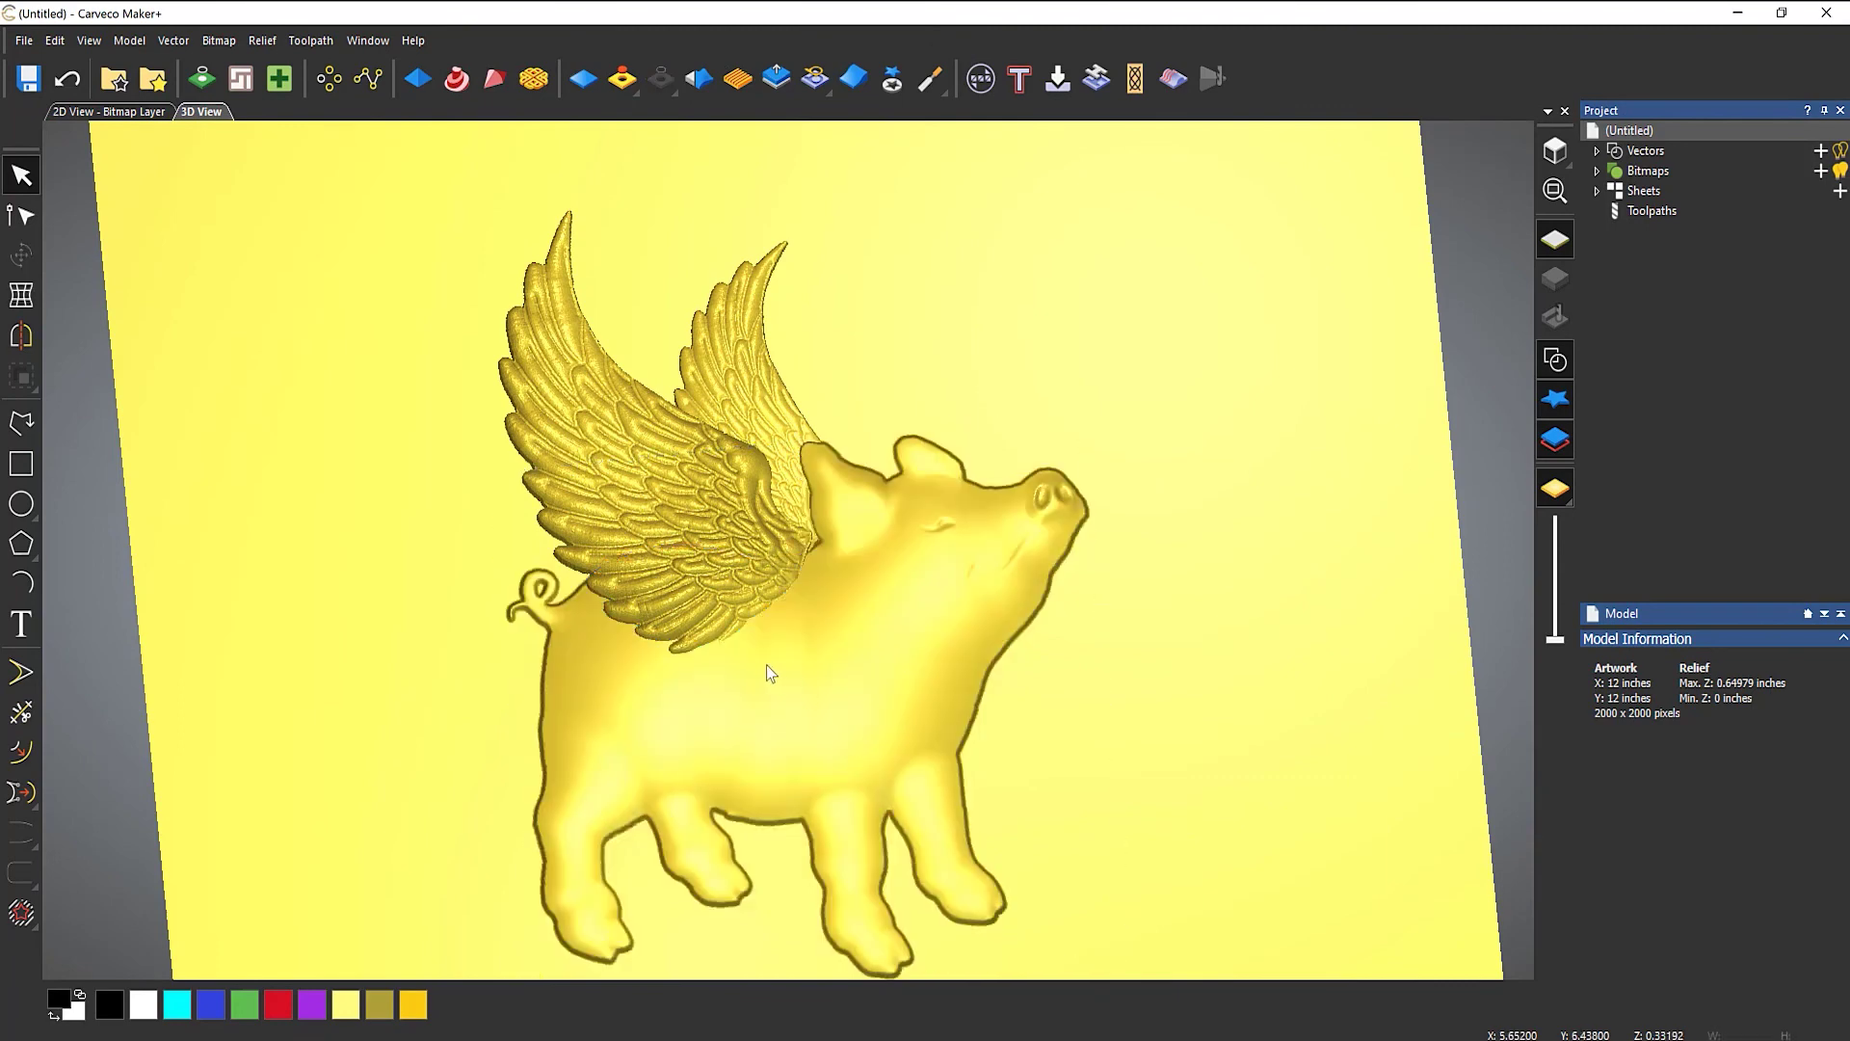
Create a single relief clipart from the combined winged pig relief.
scroll(765, 664, down, 3)
drag(908, 734, 847, 715)
scroll(806, 638, up, 2)
drag(794, 574, 1119, 635)
drag(999, 677, 1050, 657)
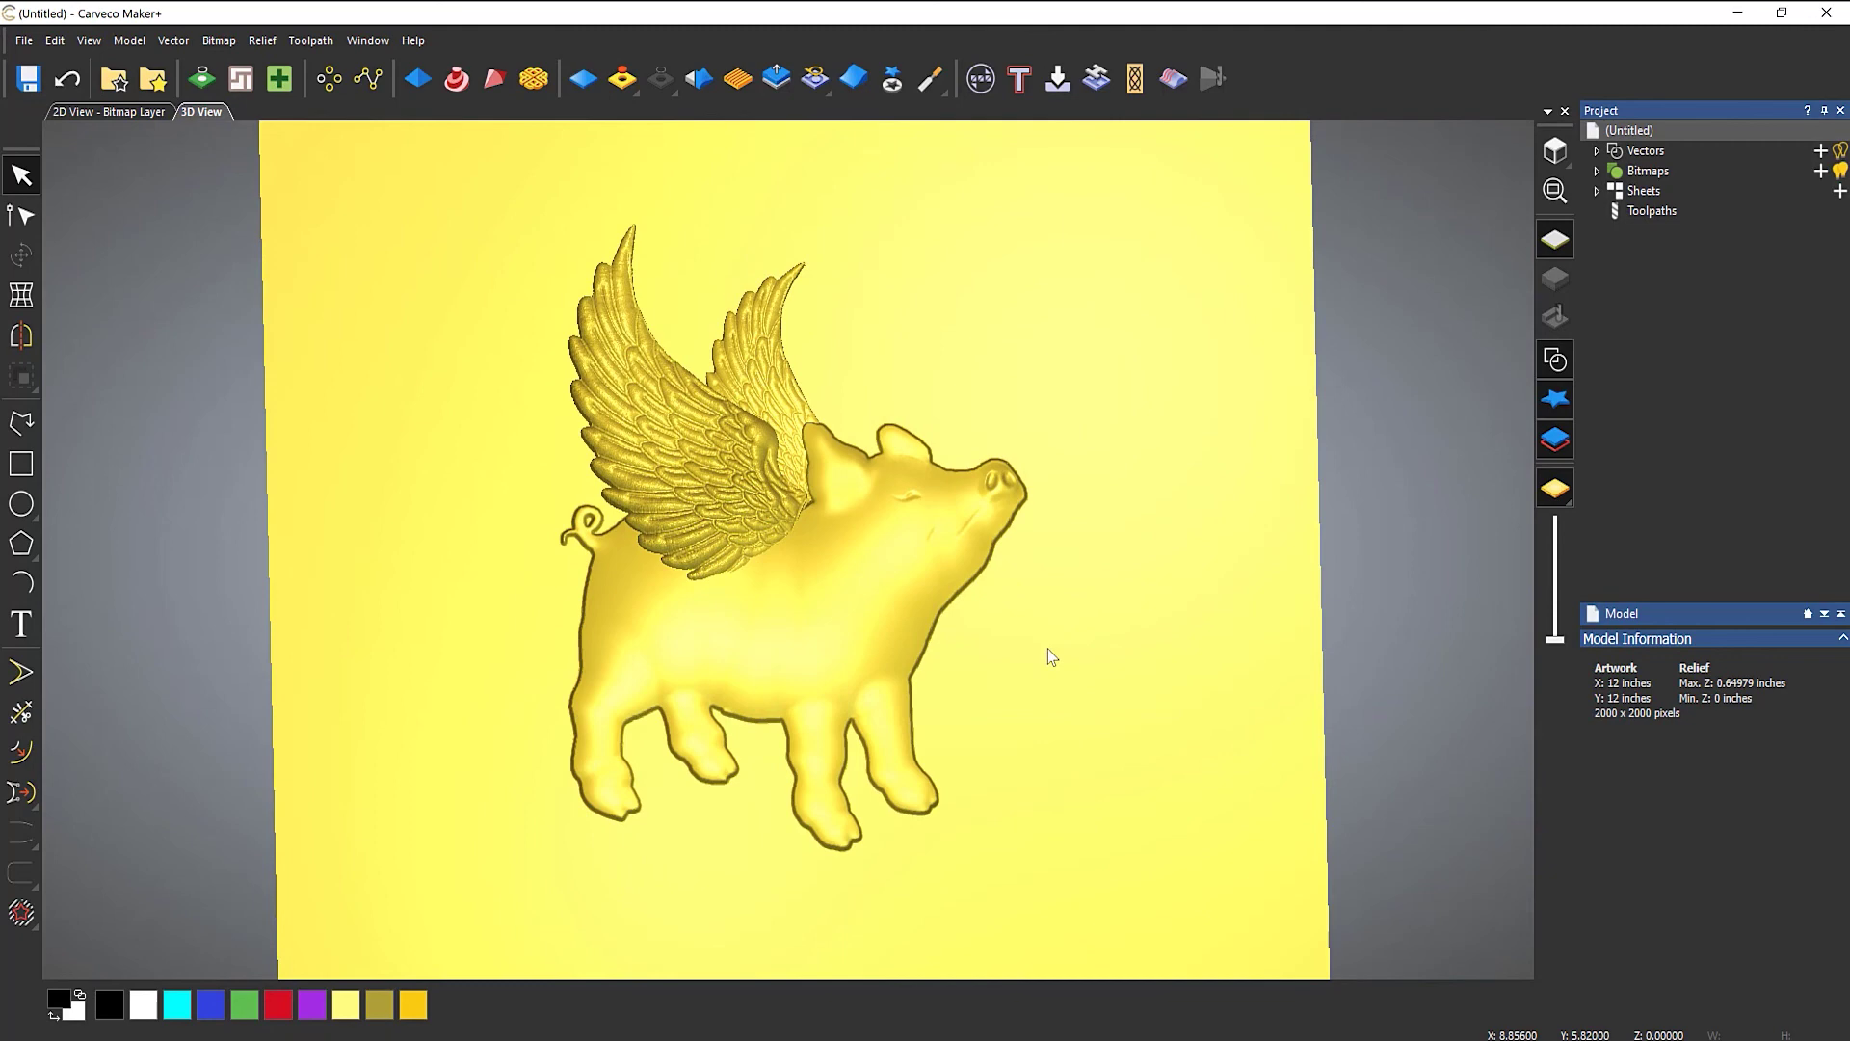
scroll(979, 636, down, 2)
click(1545, 159)
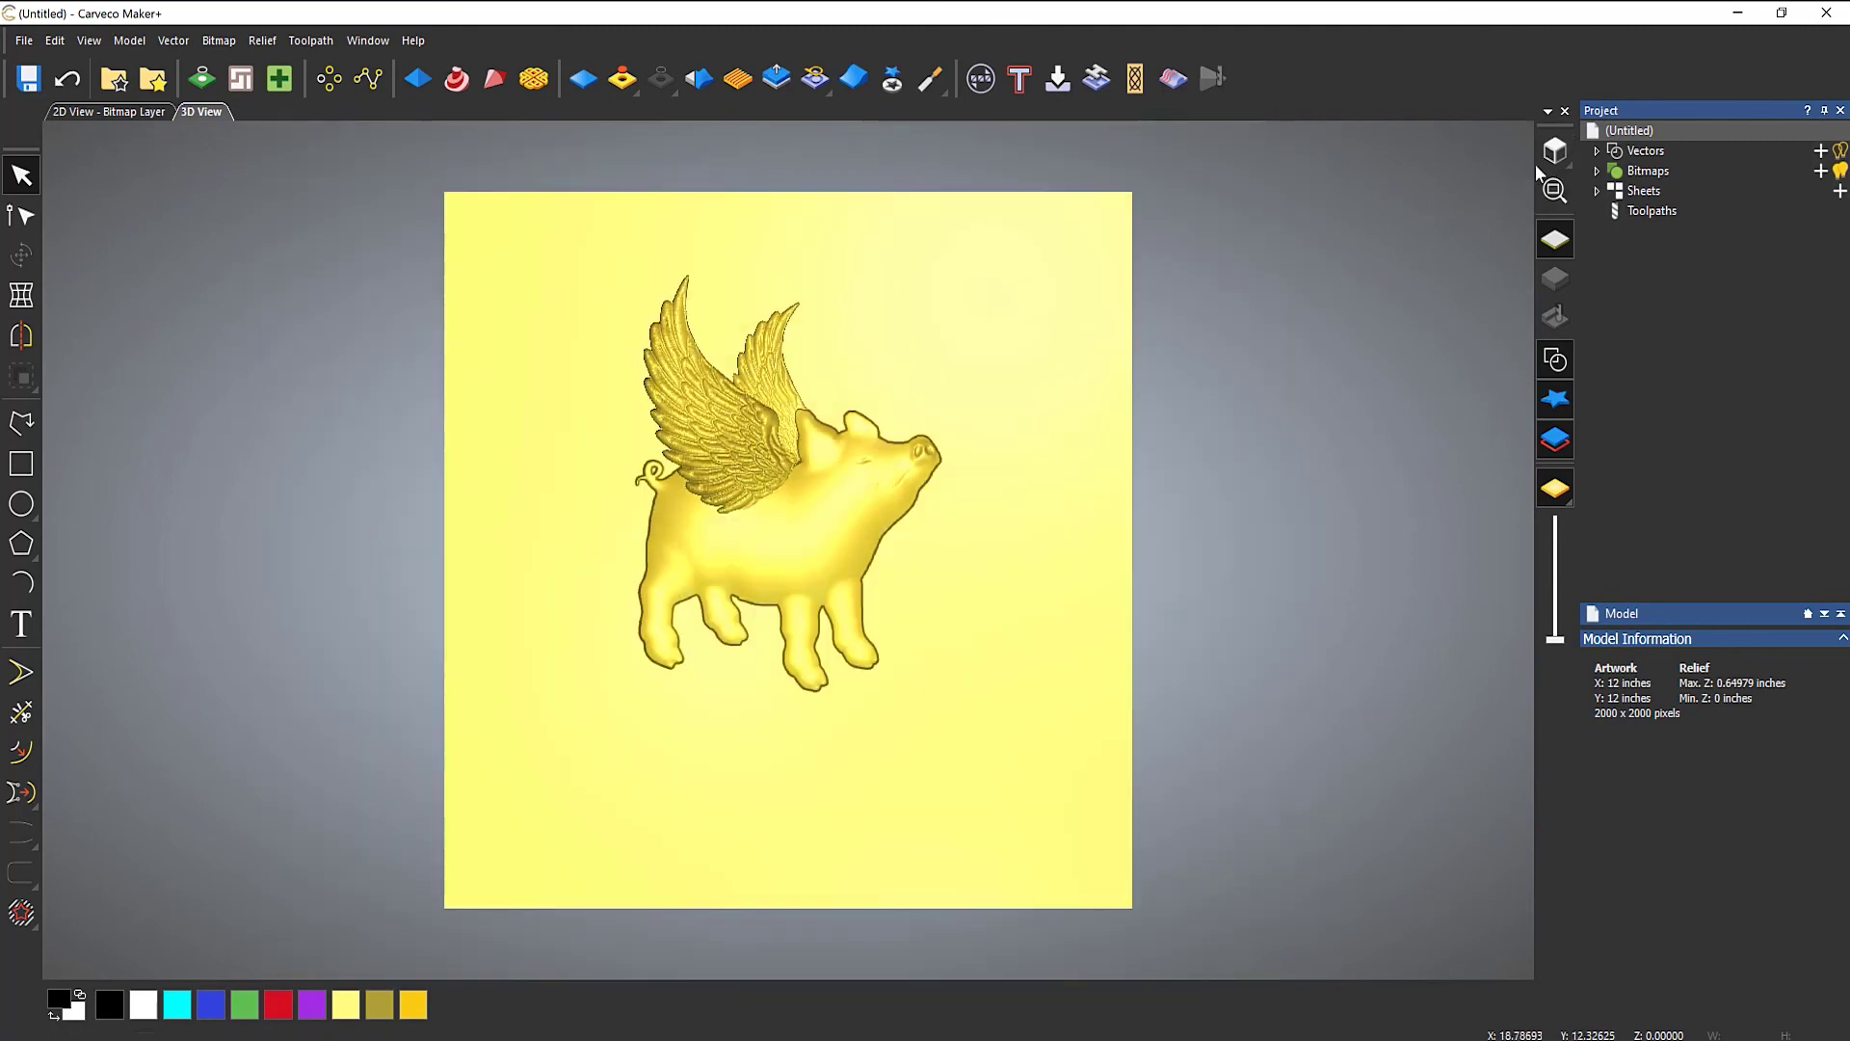
click(893, 78)
Move the winged pig clipart to the model's upper left area and scale it to about 3.11 by 4.06 inches.
drag(856, 613, 721, 546)
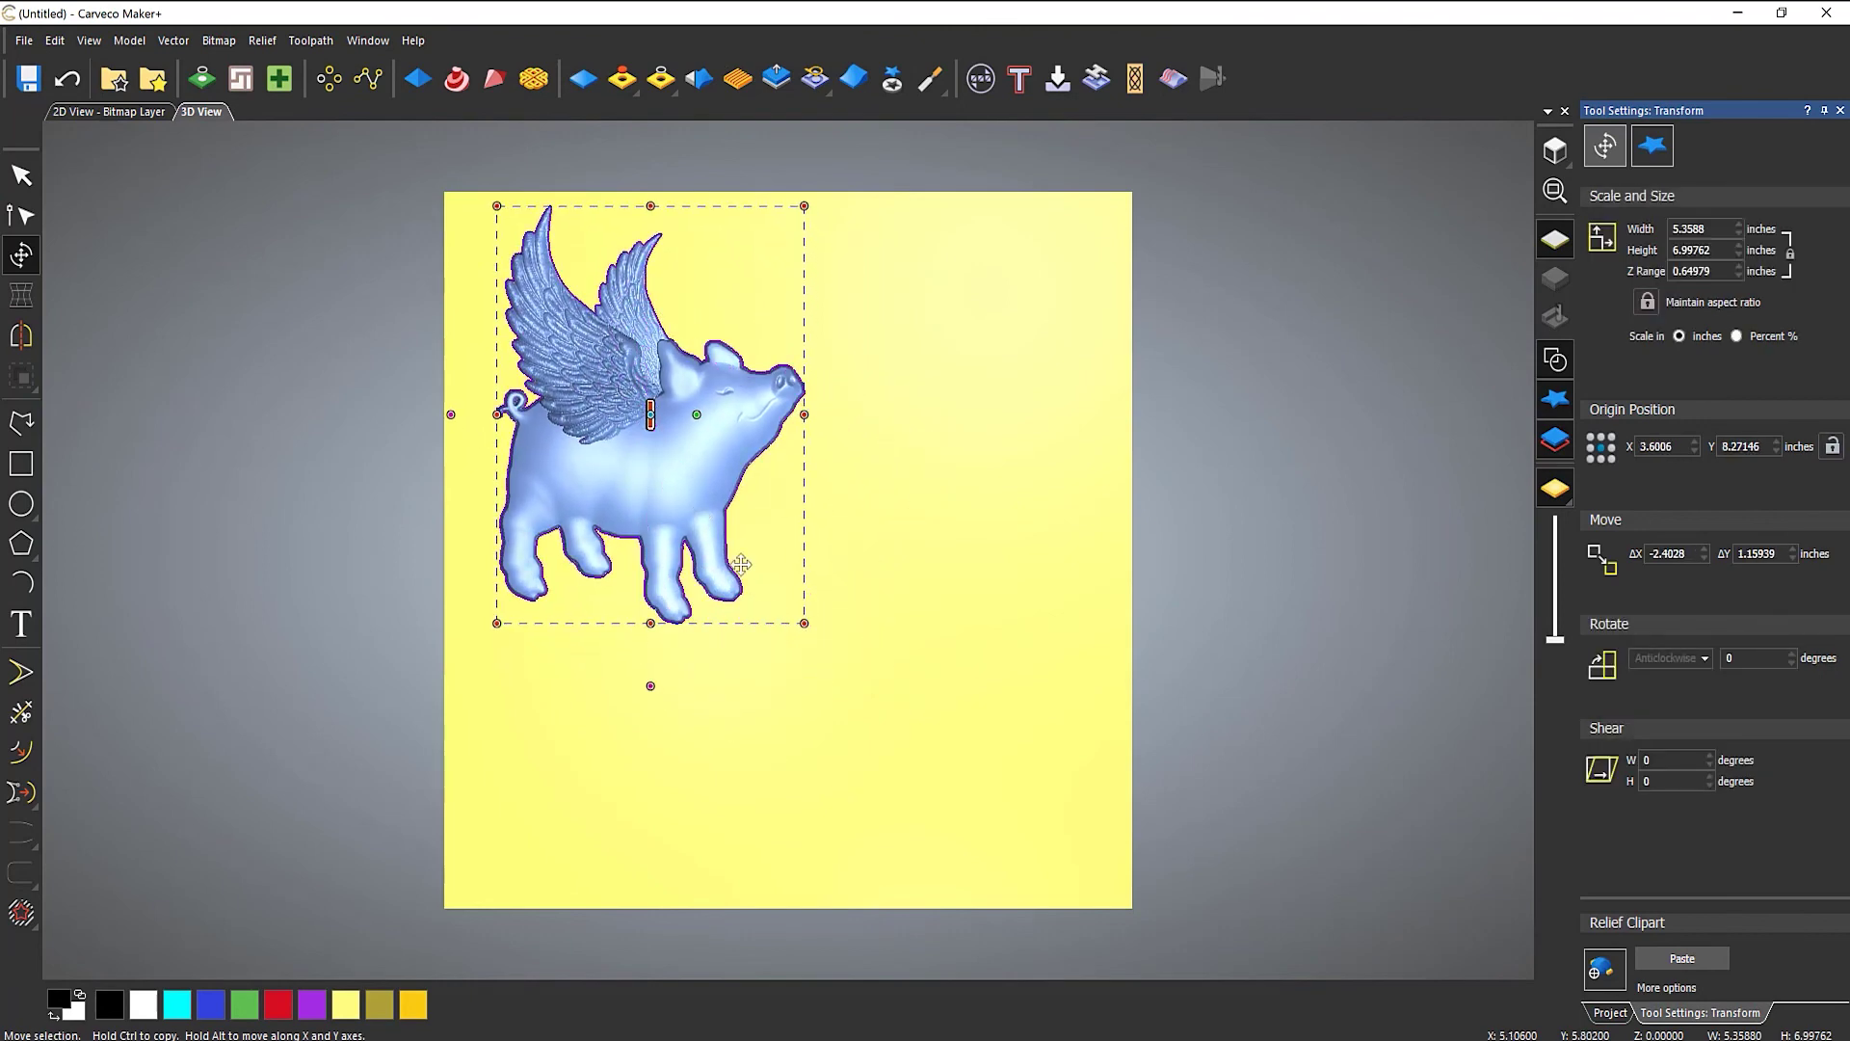
drag(805, 623, 654, 447)
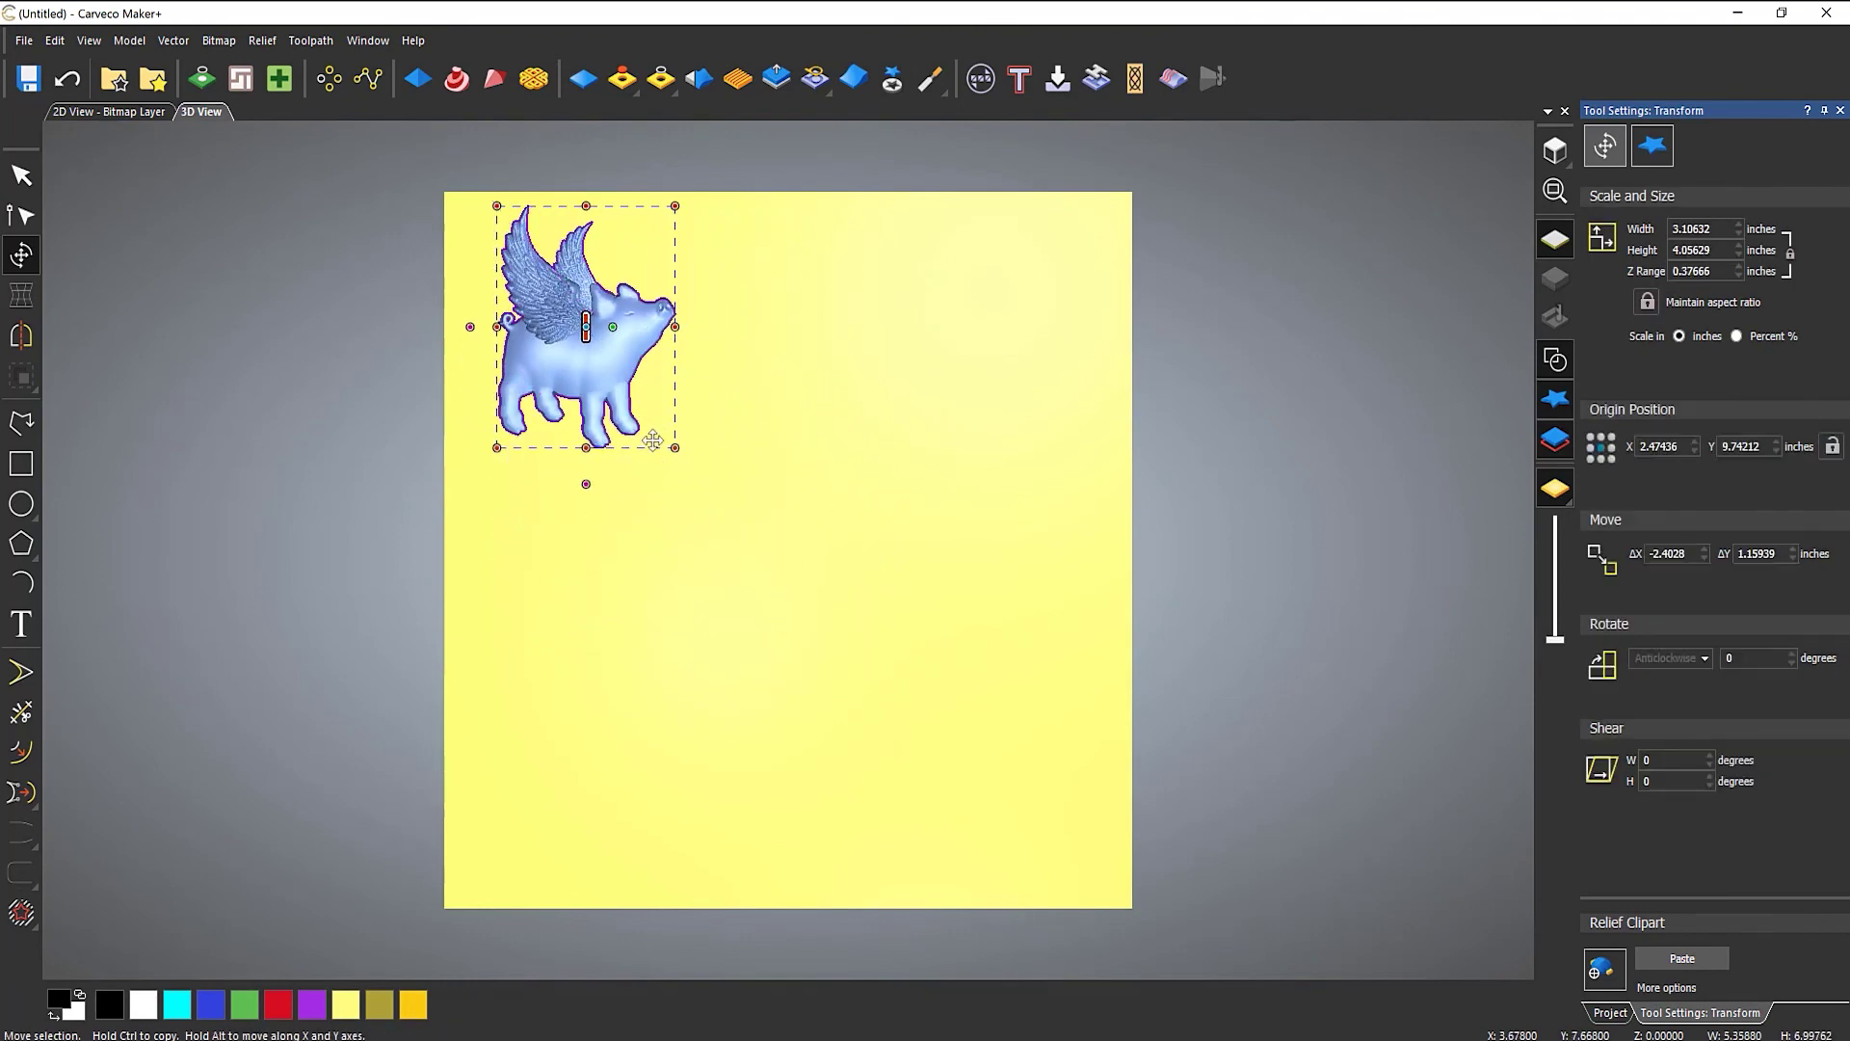
drag(616, 365, 637, 468)
Mirror a copy of the winged pig clipart horizontally across the model, keeping the original.
click(20, 334)
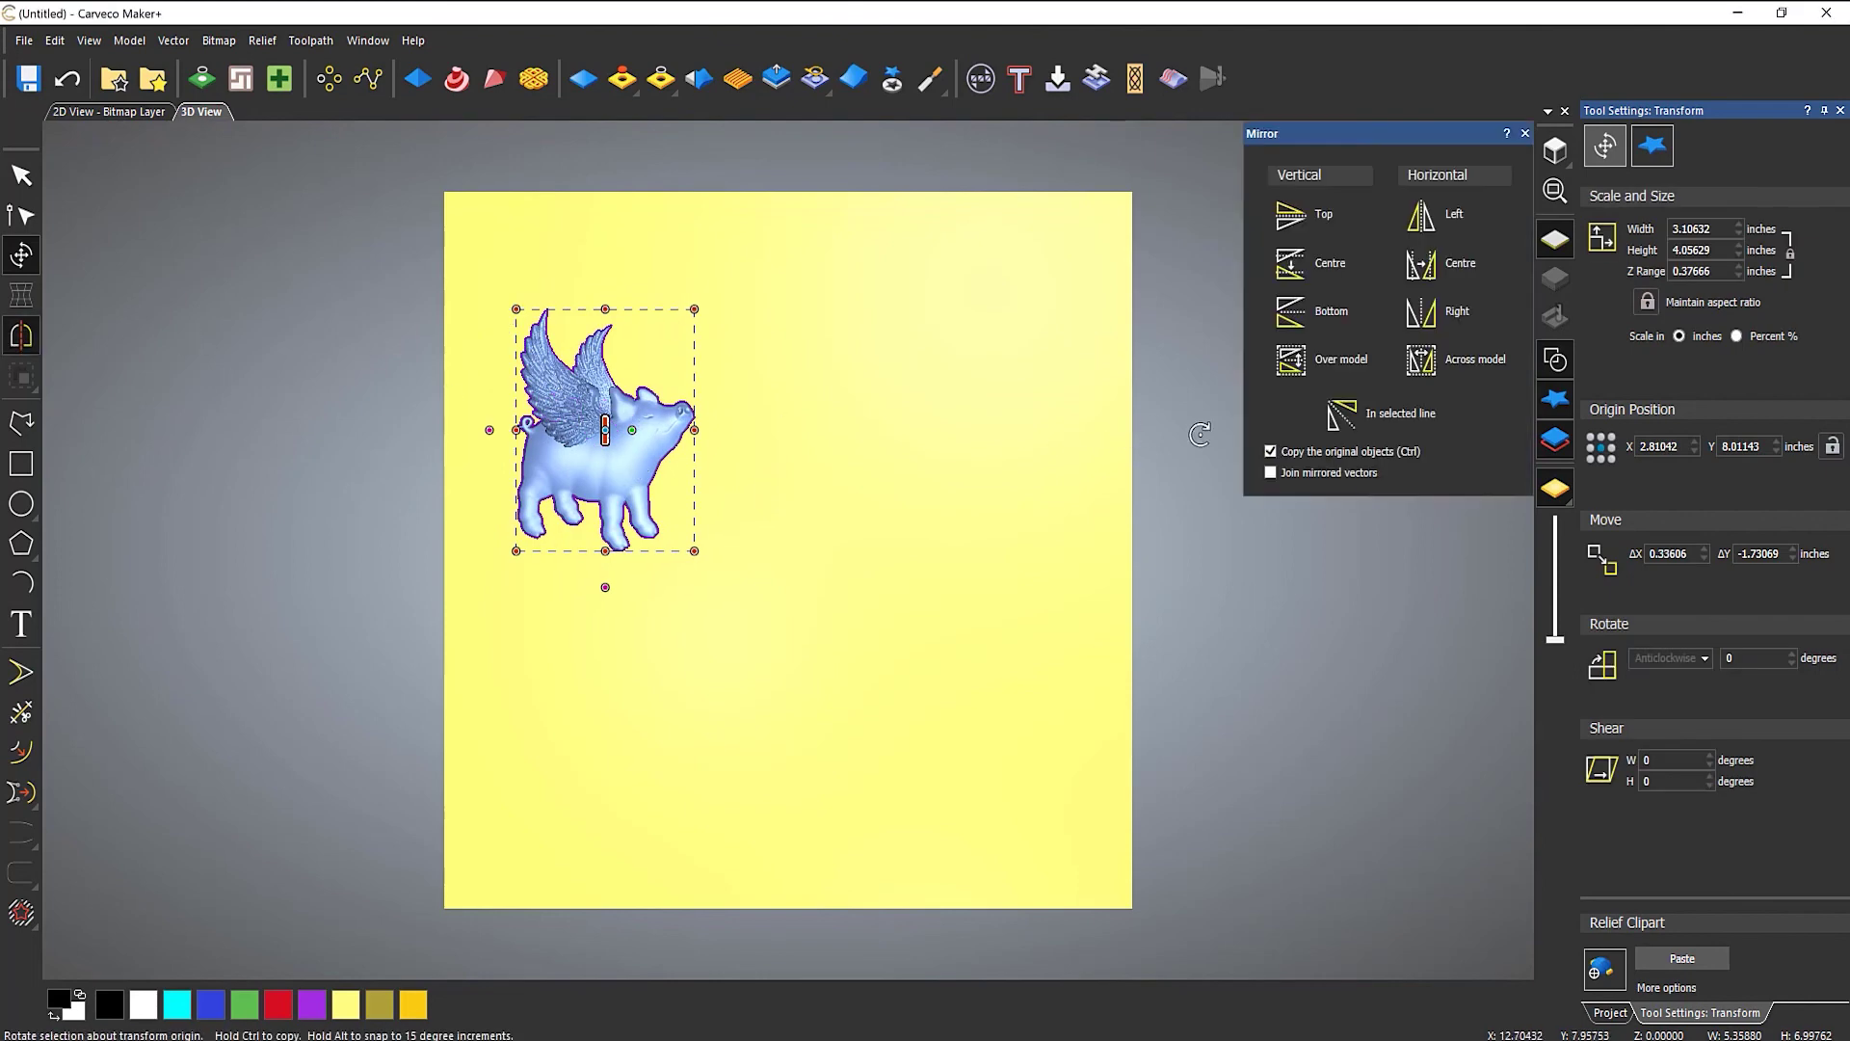
click(1420, 363)
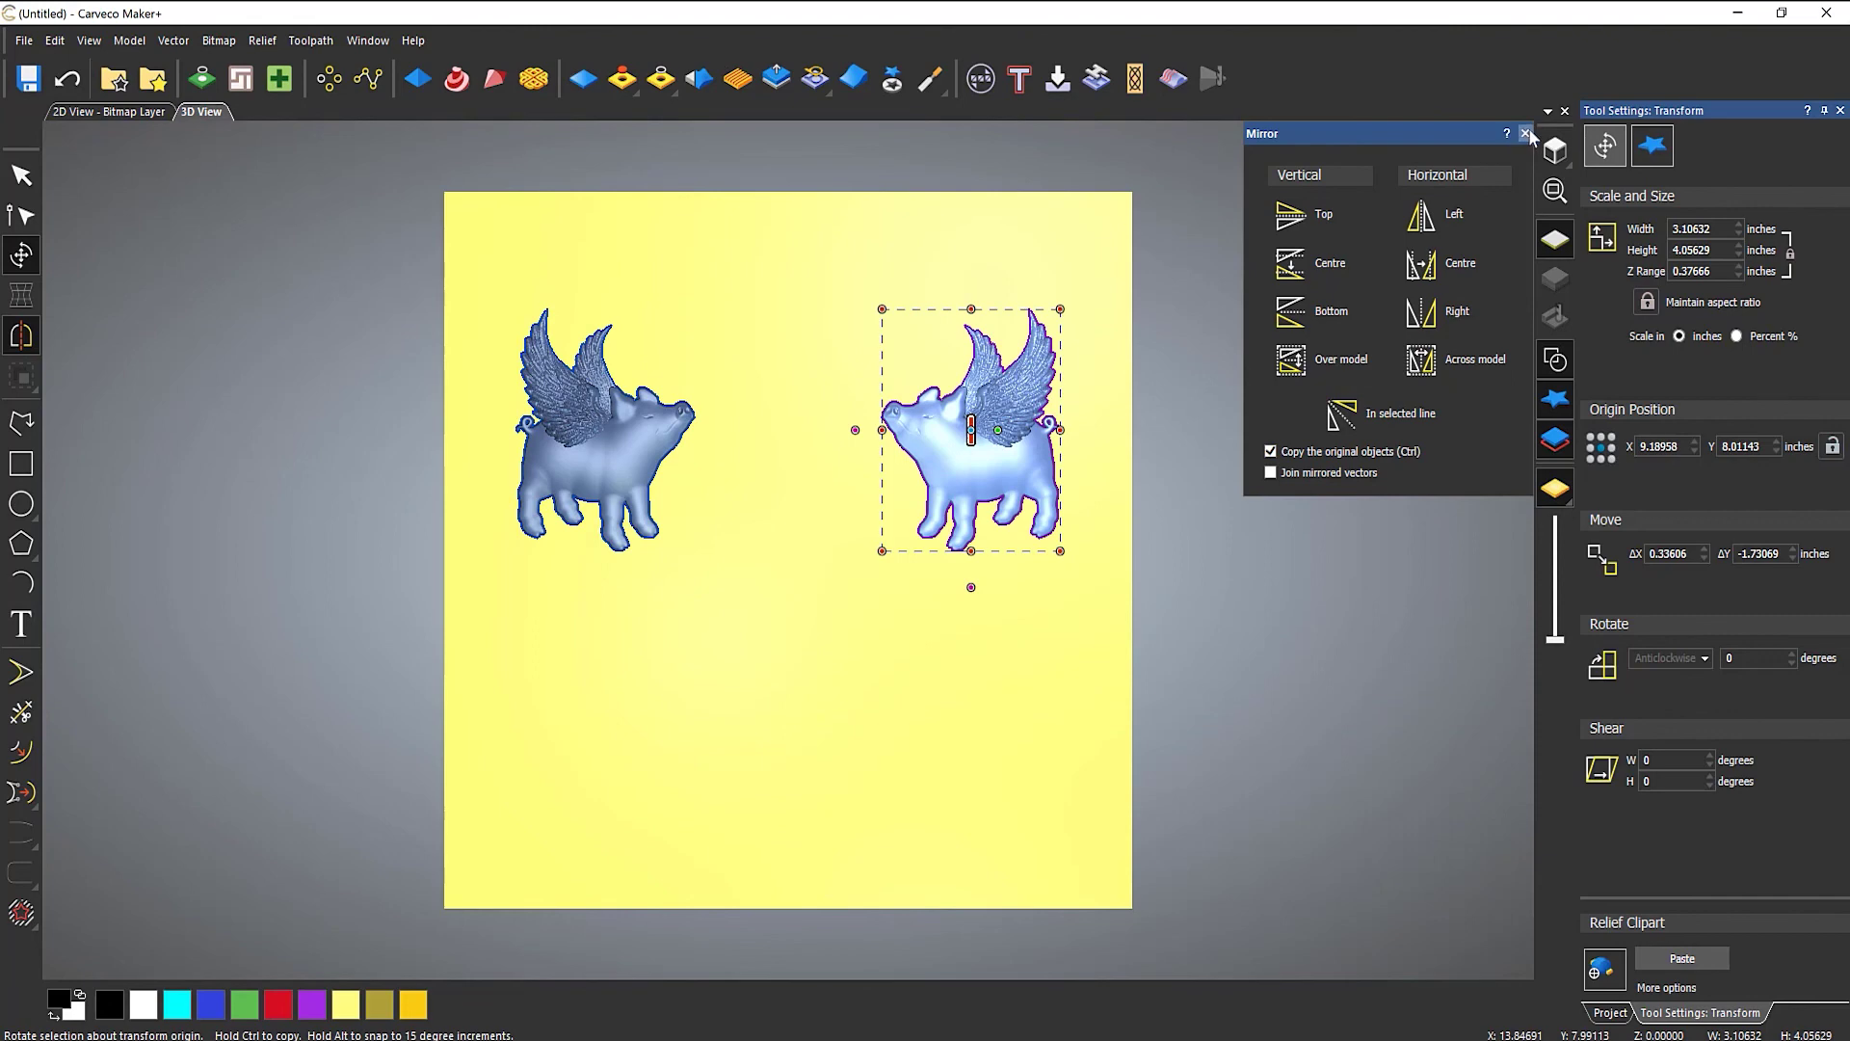
click(1526, 134)
Select both winged pig clipart pieces and paste them into the relief.
click(846, 717)
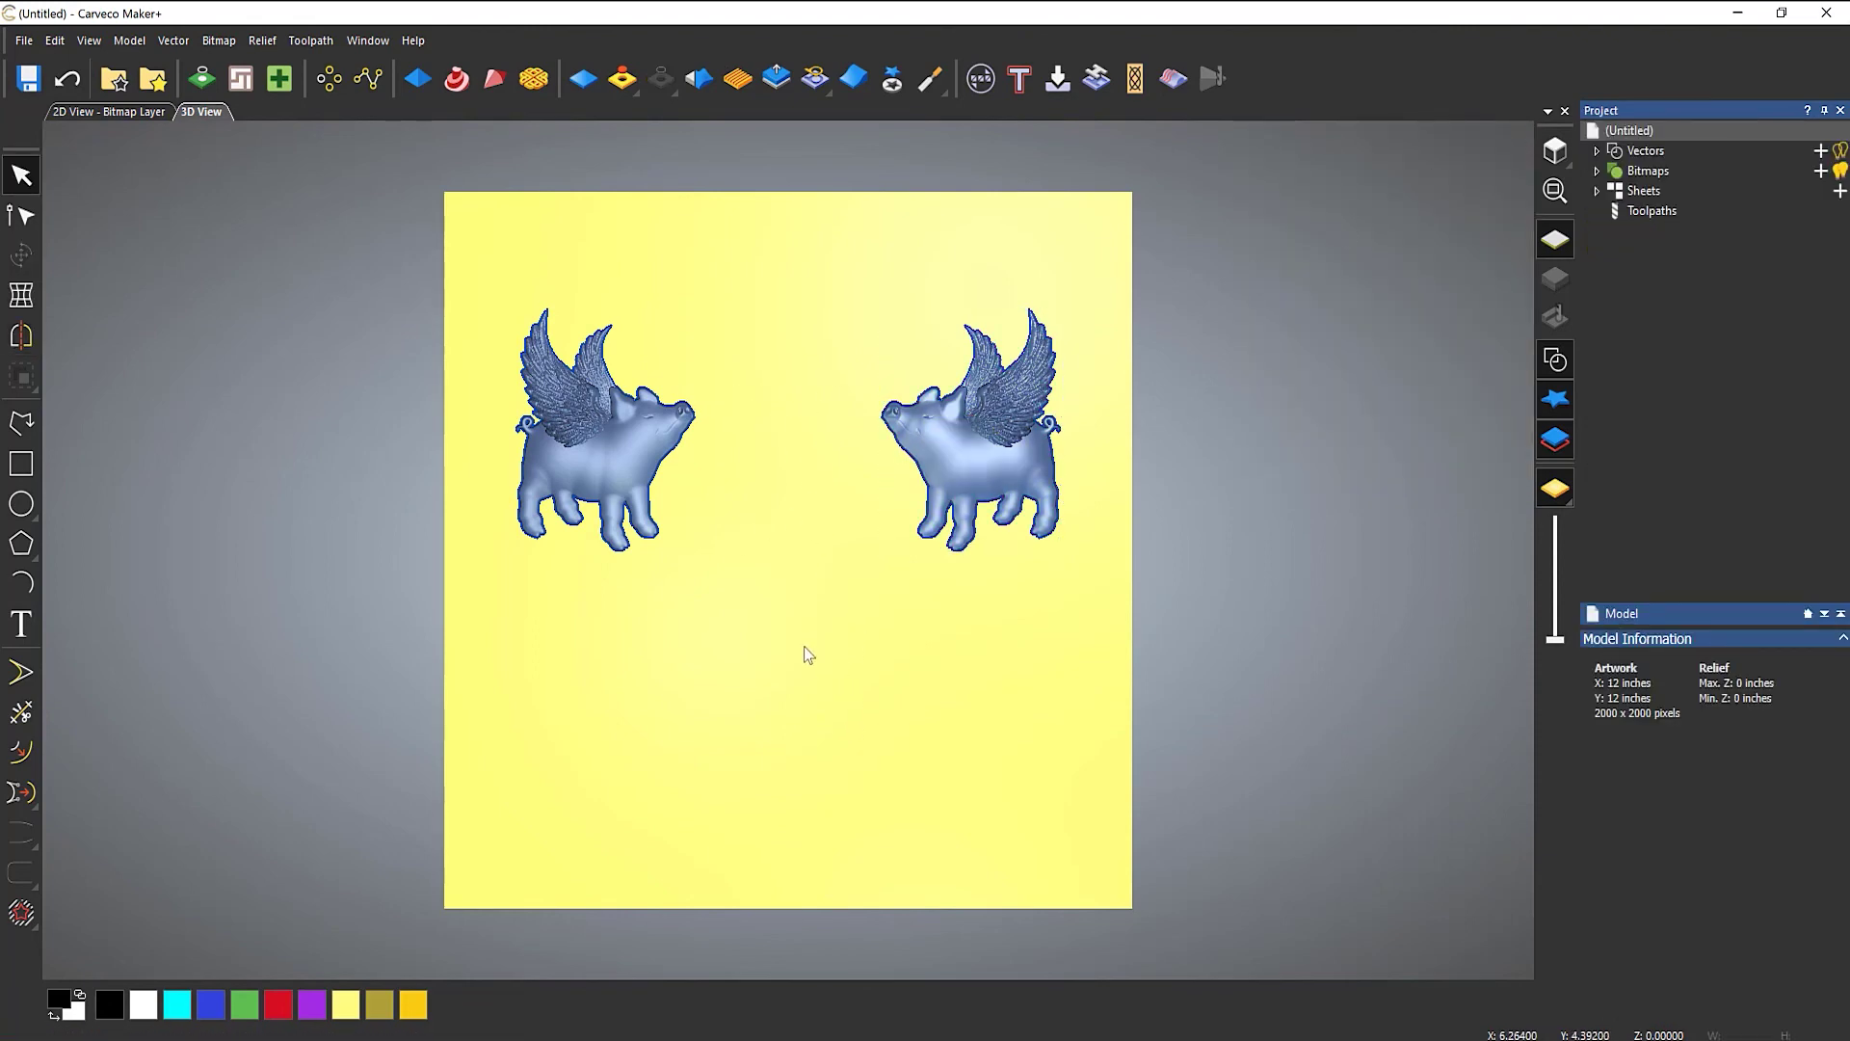
drag(380, 231, 1349, 605)
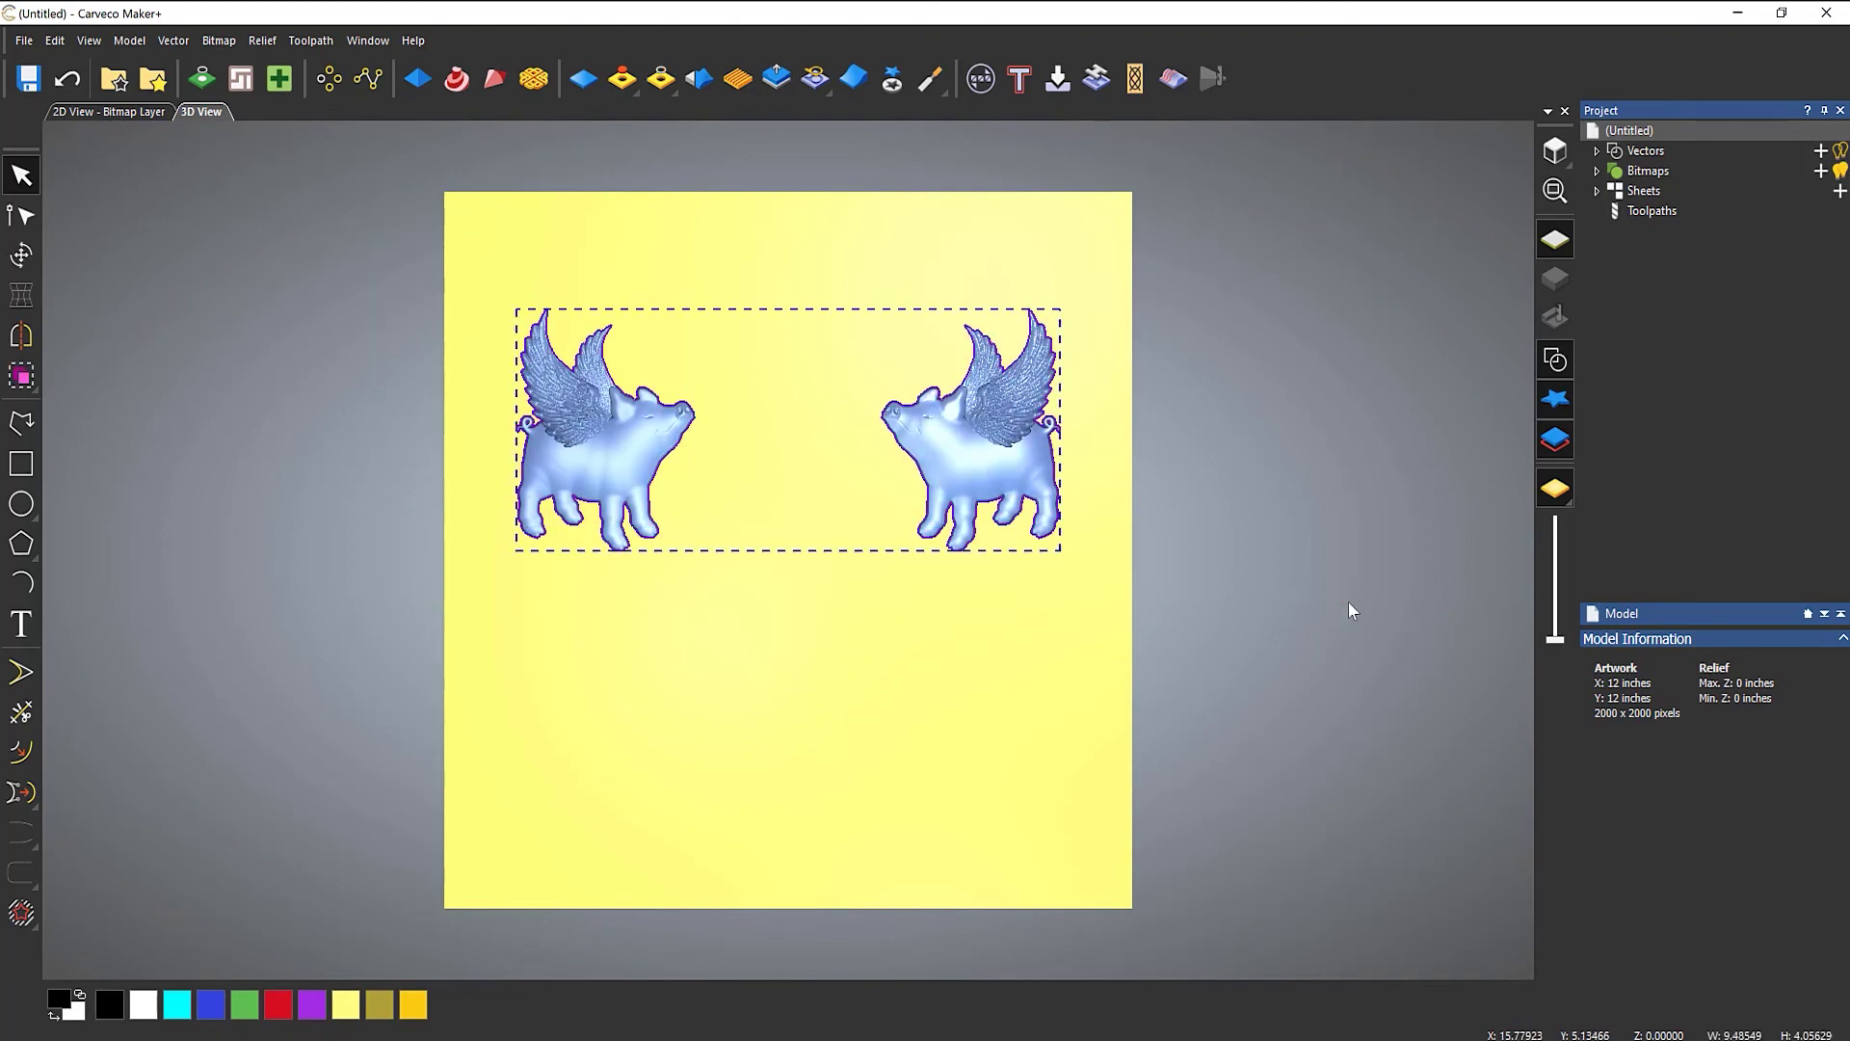
click(1349, 601)
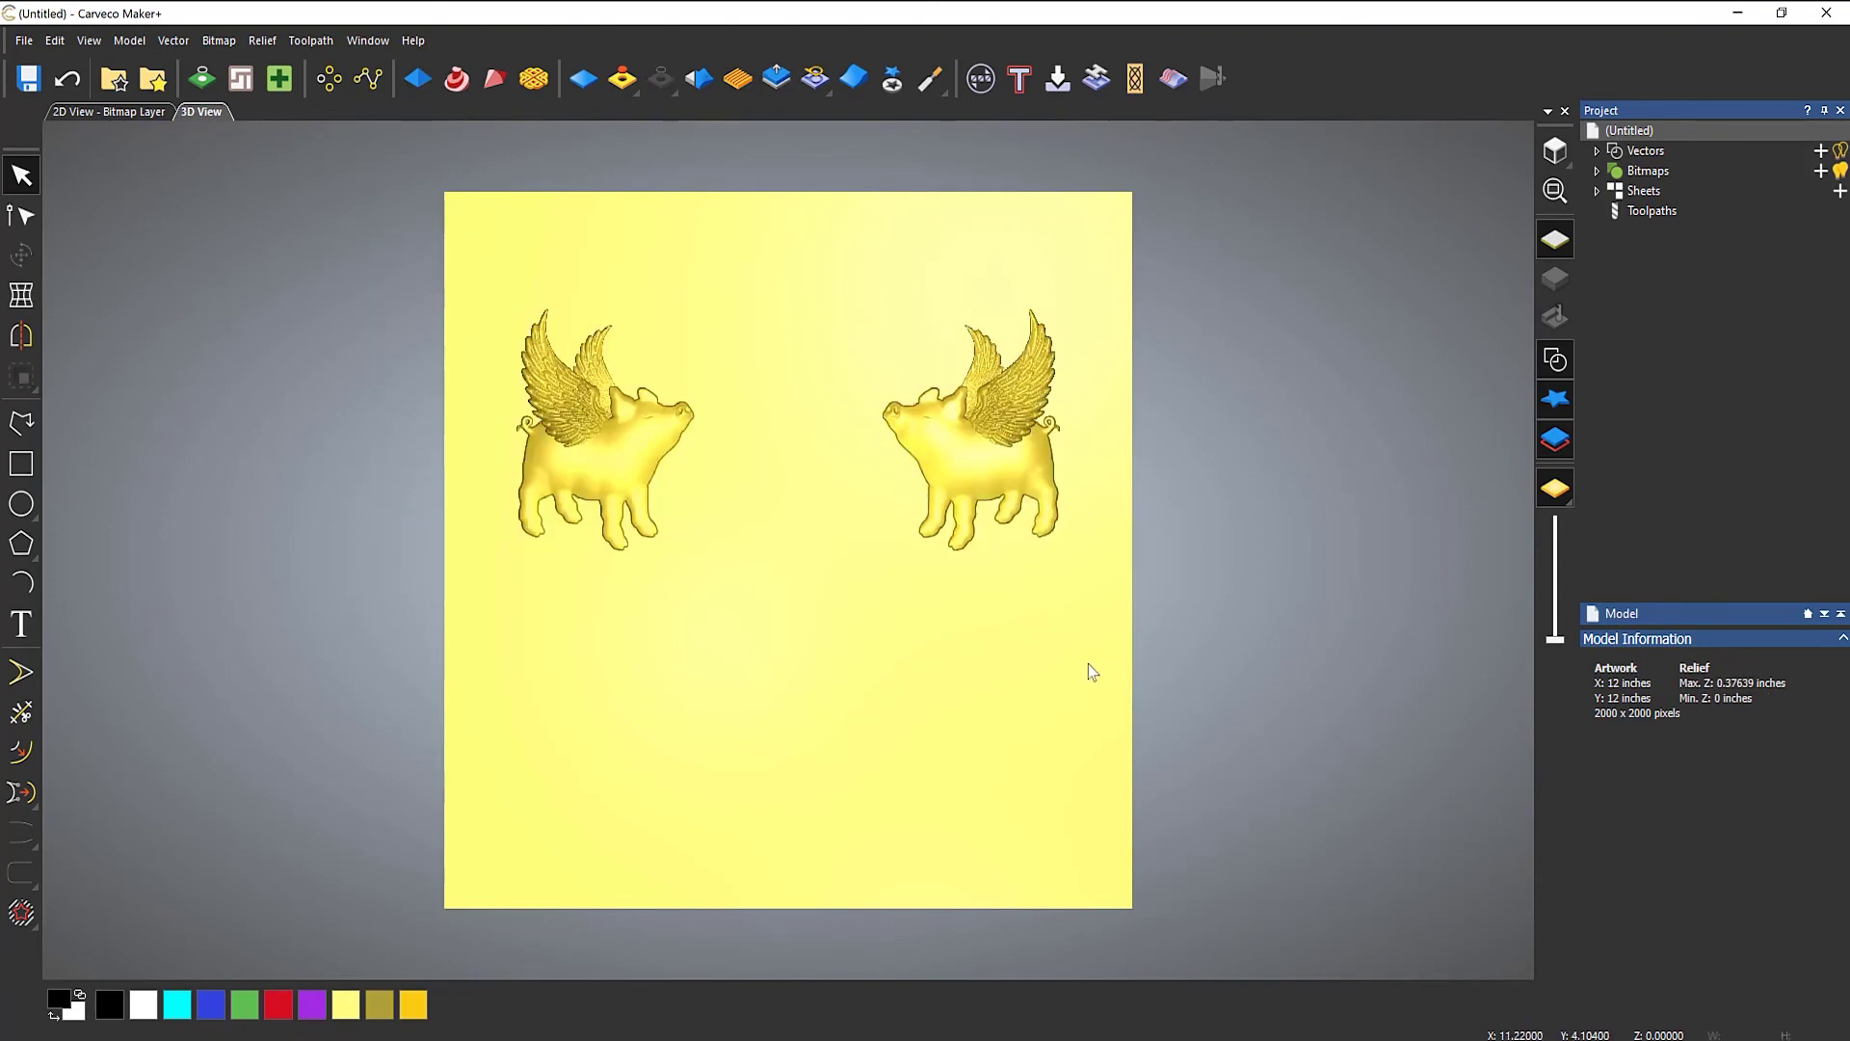